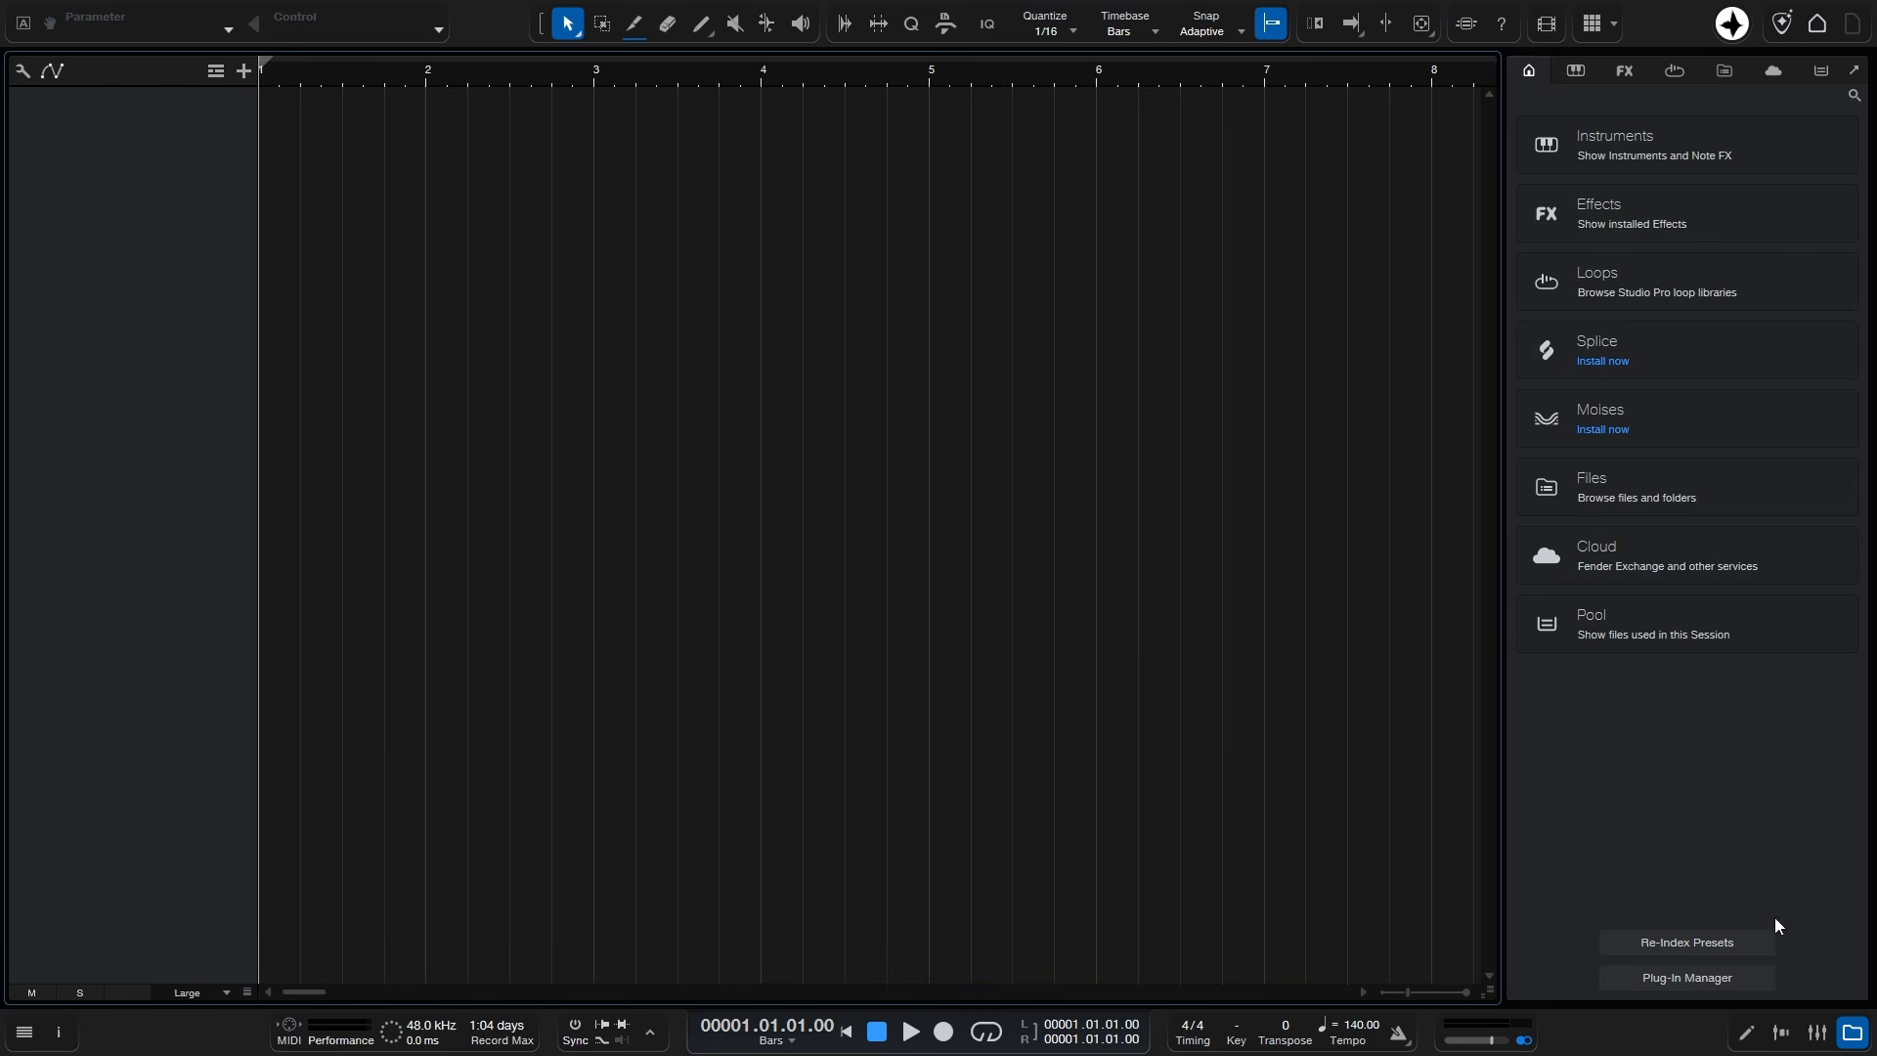
Step: Add the HipHop drum loop "ND RAD Kit01 Drums 12 078bpm" from the loop library on a new track starting at bar 1
{"action": "left_click", "coordinate": [1853, 1034]}
{"action": "left_click", "coordinate": [1855, 1040]}
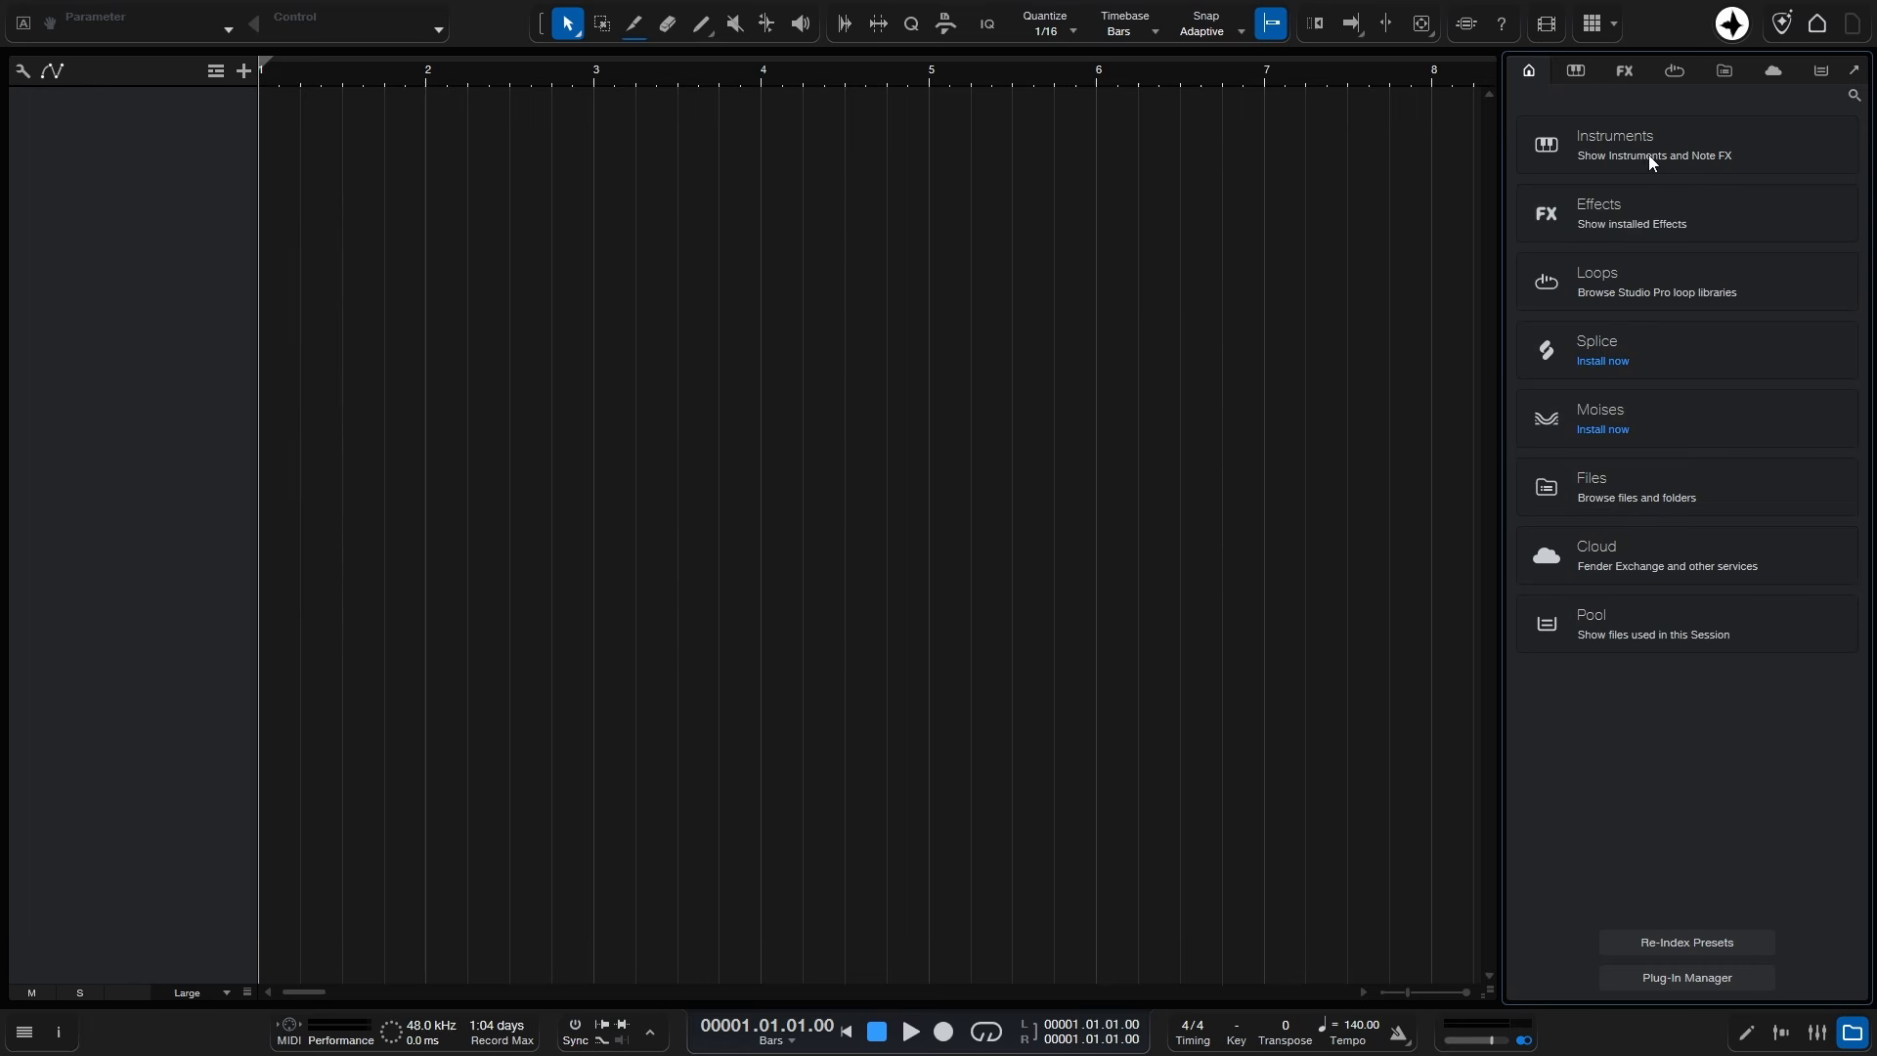
{"action": "left_click", "coordinate": [1674, 73]}
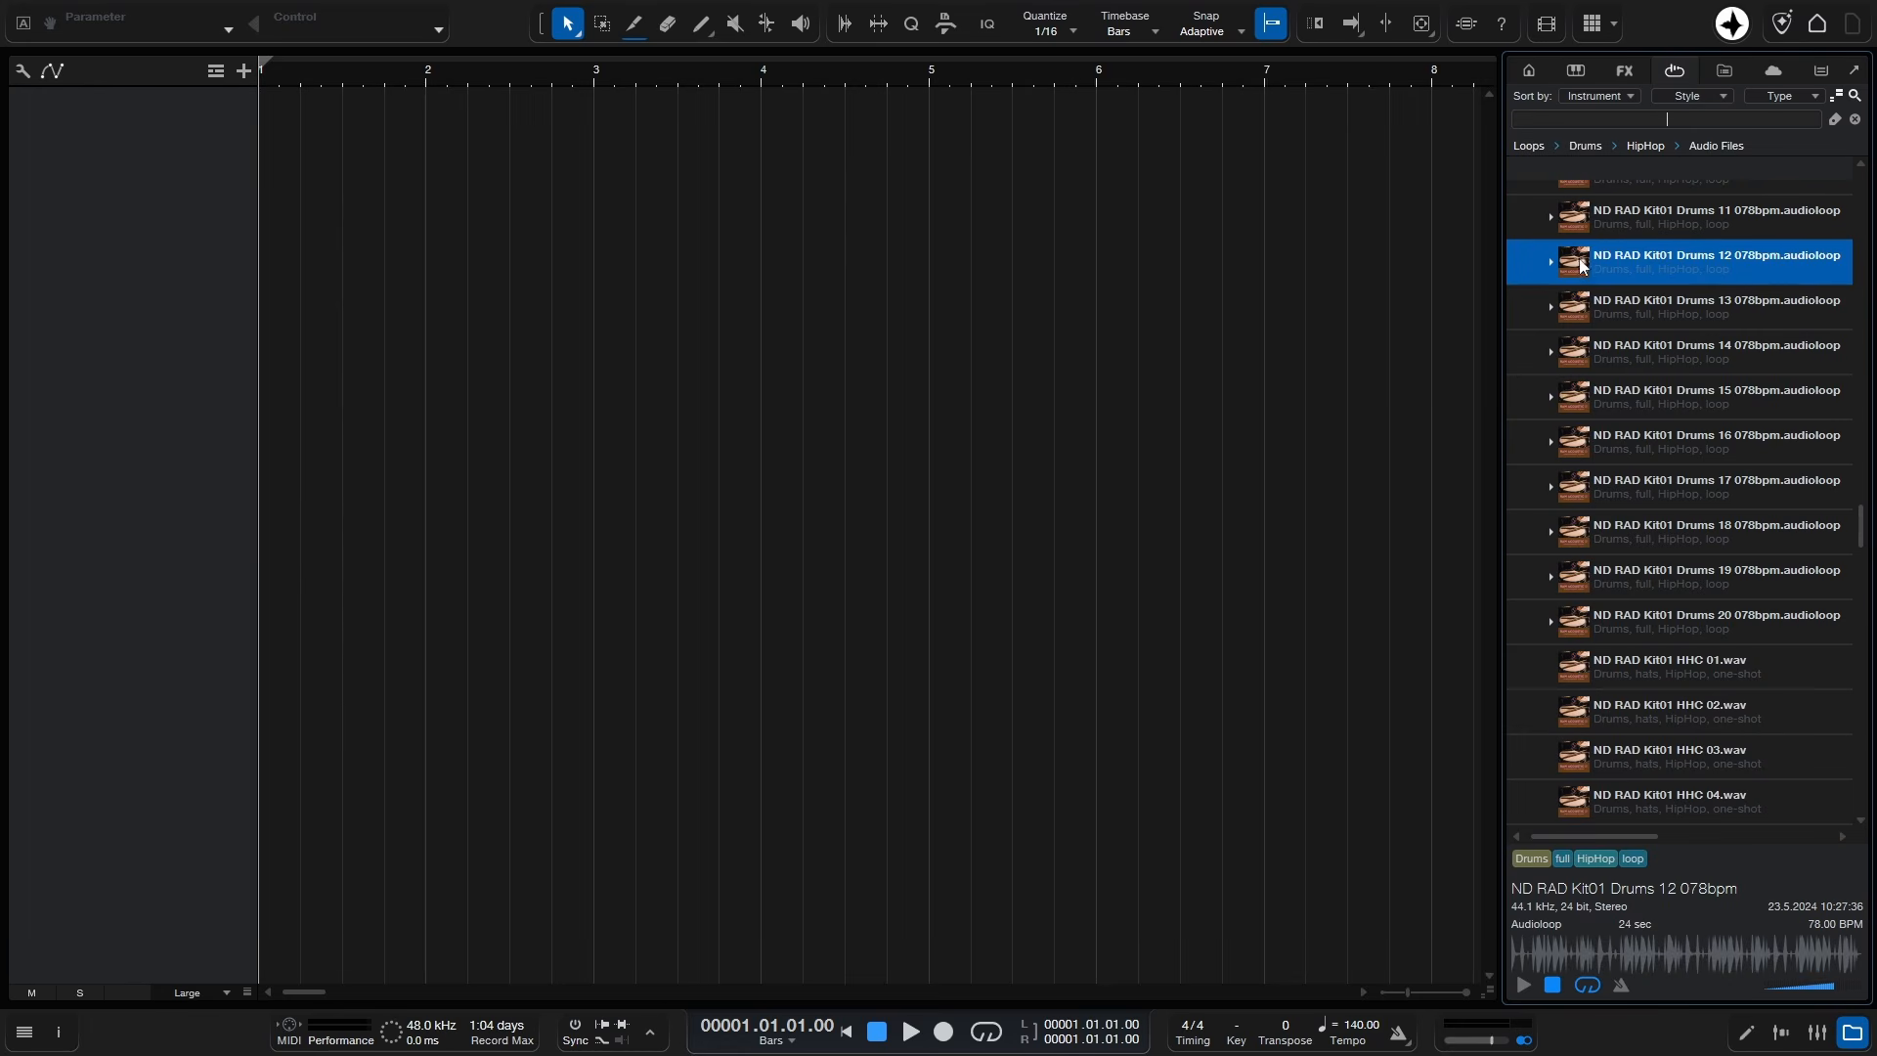
{"action": "left_click", "coordinate": [1650, 263]}
{"action": "left_click_drag", "start_coordinate": [1646, 262], "coordinate": [334, 175]}
{"action": "left_click_drag", "start_coordinate": [751, 254], "coordinate": [678, 226]}
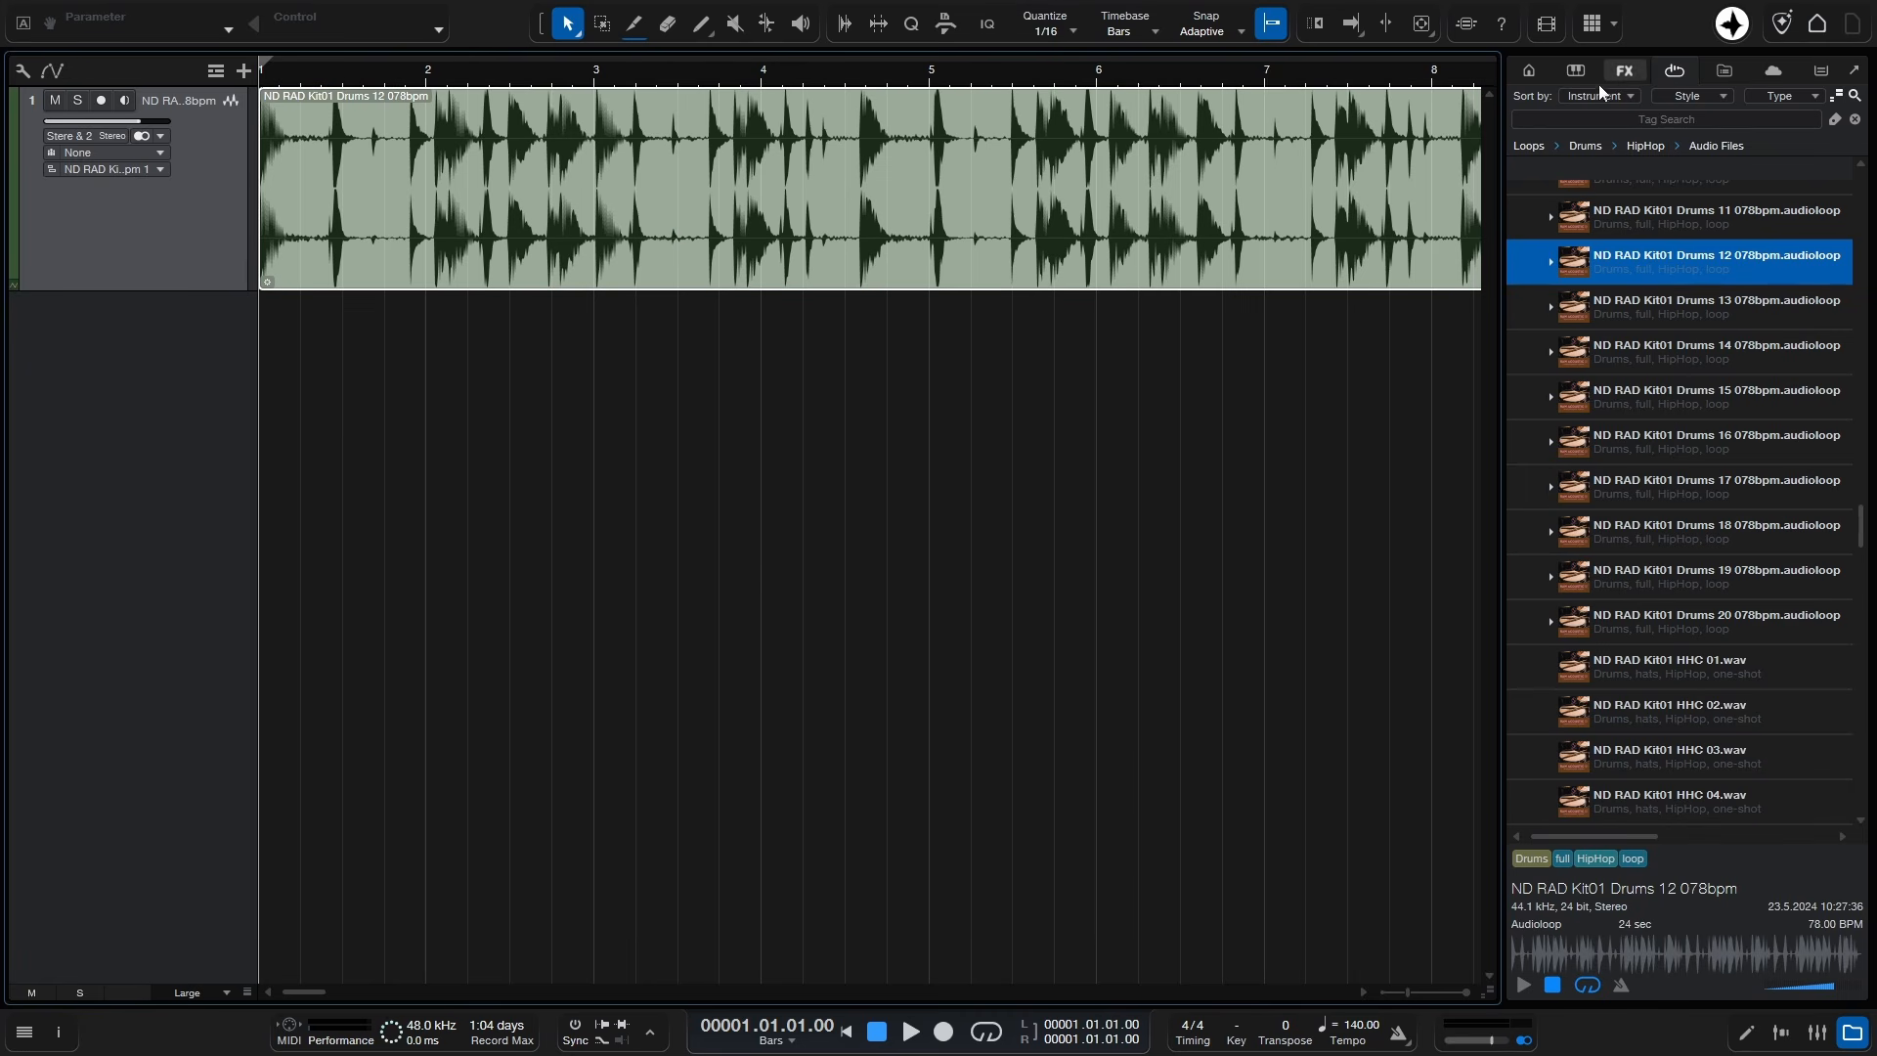
Step: Add Fender's Mai Tai synth as a new instrument track, and close the browser and the synth's window
{"action": "left_click", "coordinate": [1576, 73]}
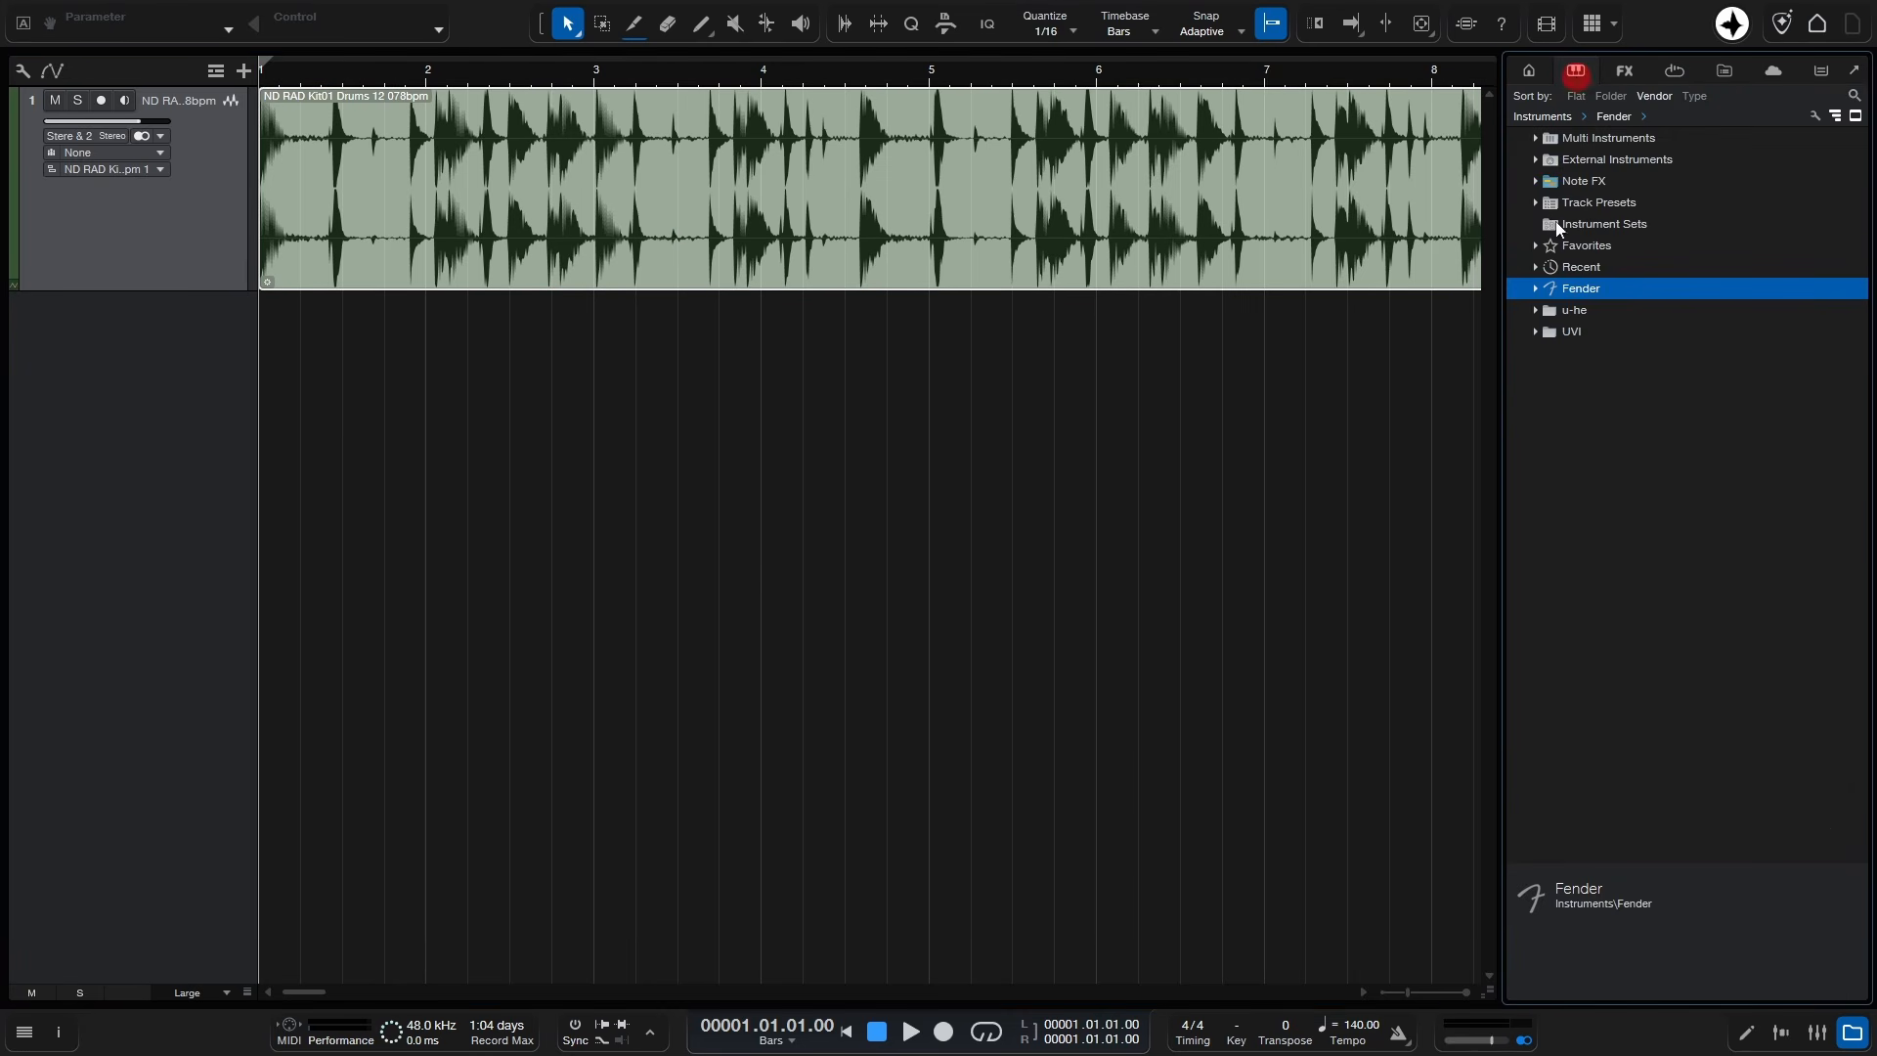
{"action": "left_click", "coordinate": [1534, 289]}
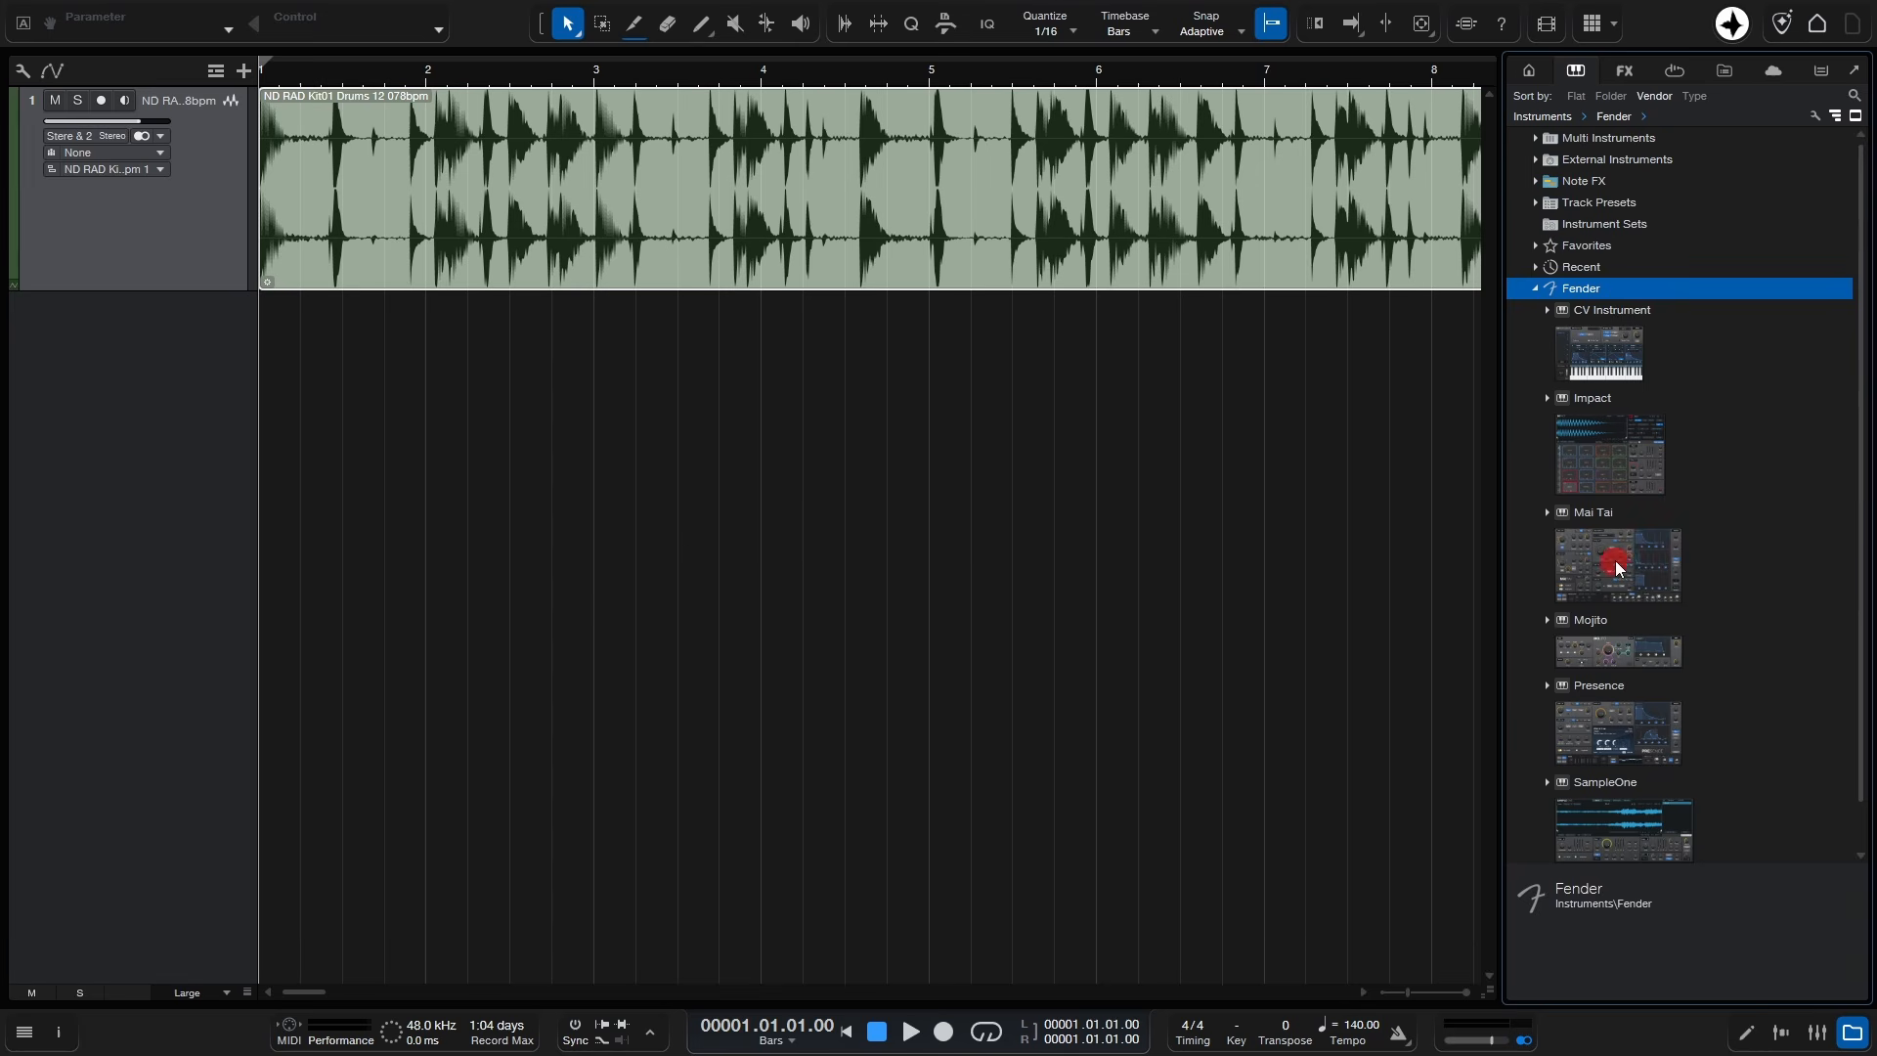
{"action": "left_click_drag", "start_coordinate": [1616, 568], "coordinate": [508, 485]}
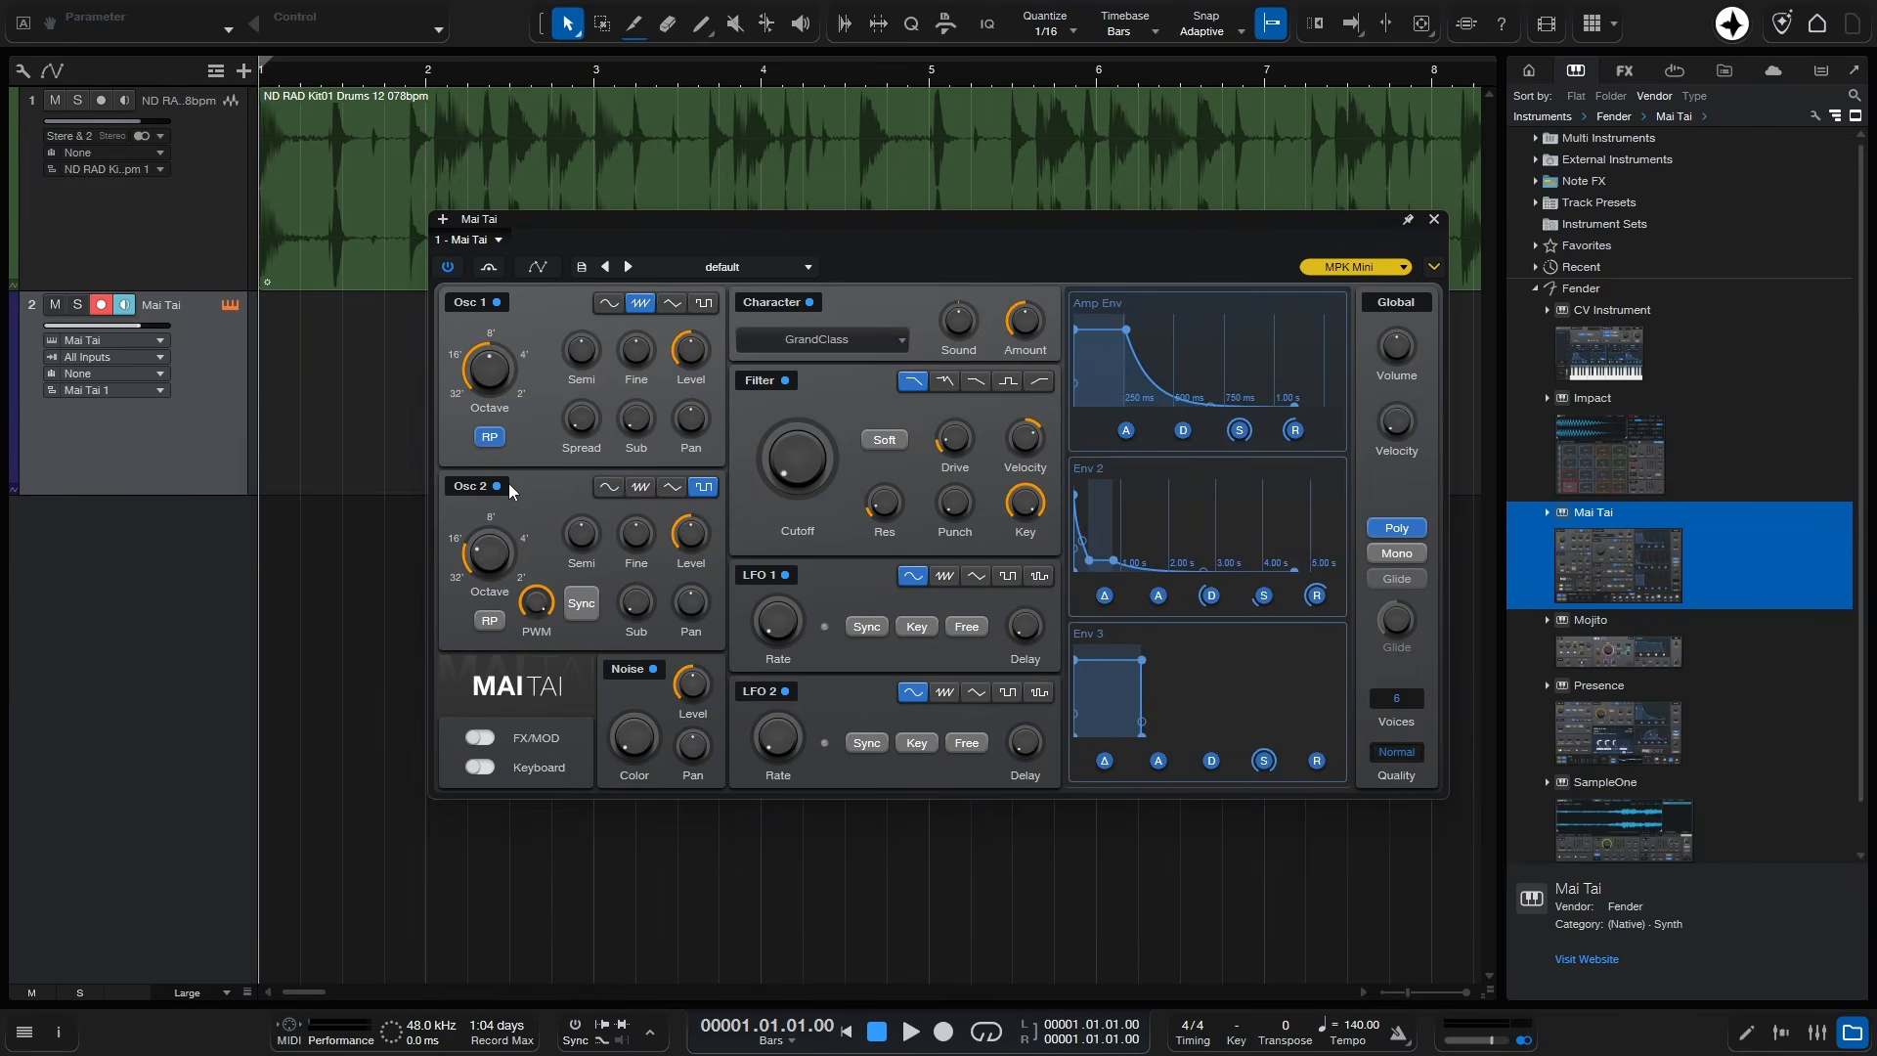
{"action": "left_click", "coordinate": [1853, 1032]}
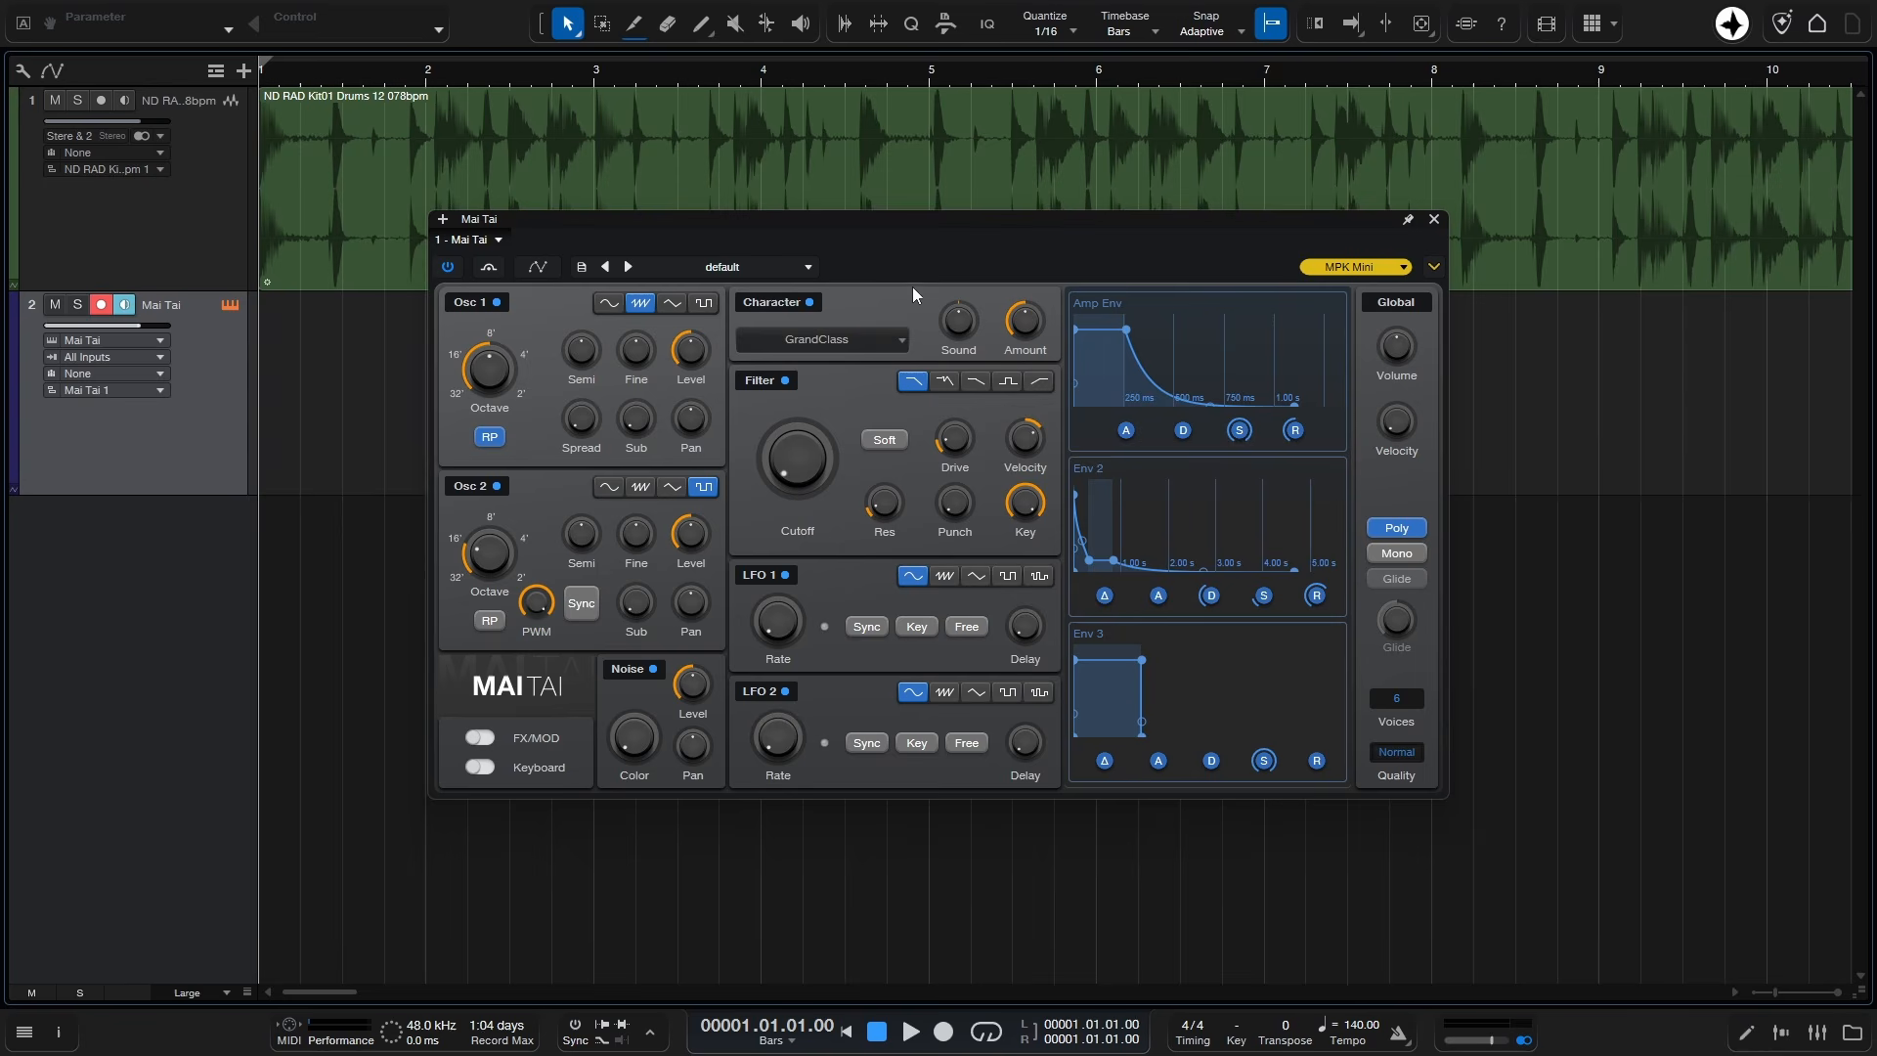
{"action": "left_click", "coordinate": [1434, 220]}
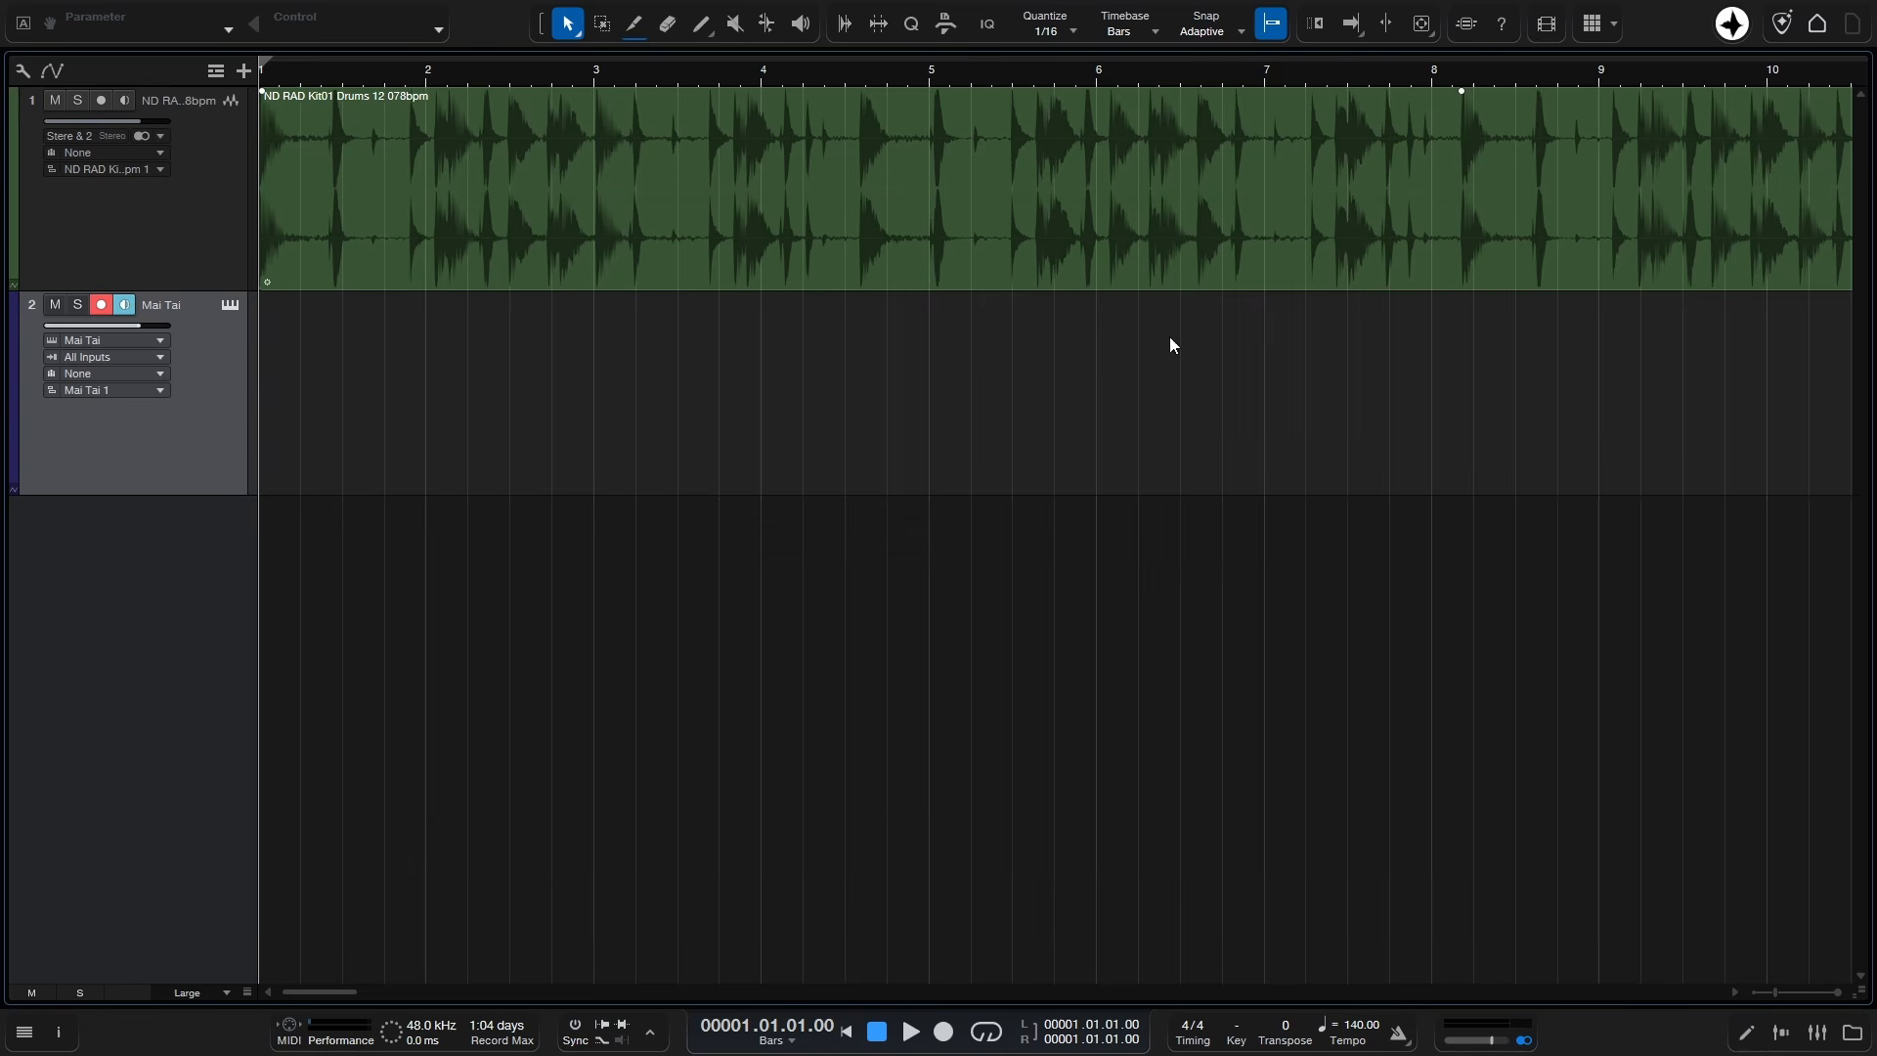
Step: Expand the drum track's automation lanes and add Pan L/R points at bars 2, 3, 4 and 6, with bar 3 panned right and bar 6 slightly left
{"action": "scroll", "coordinate": [468, 436], "scroll_direction": "up", "scroll_amount": 5}
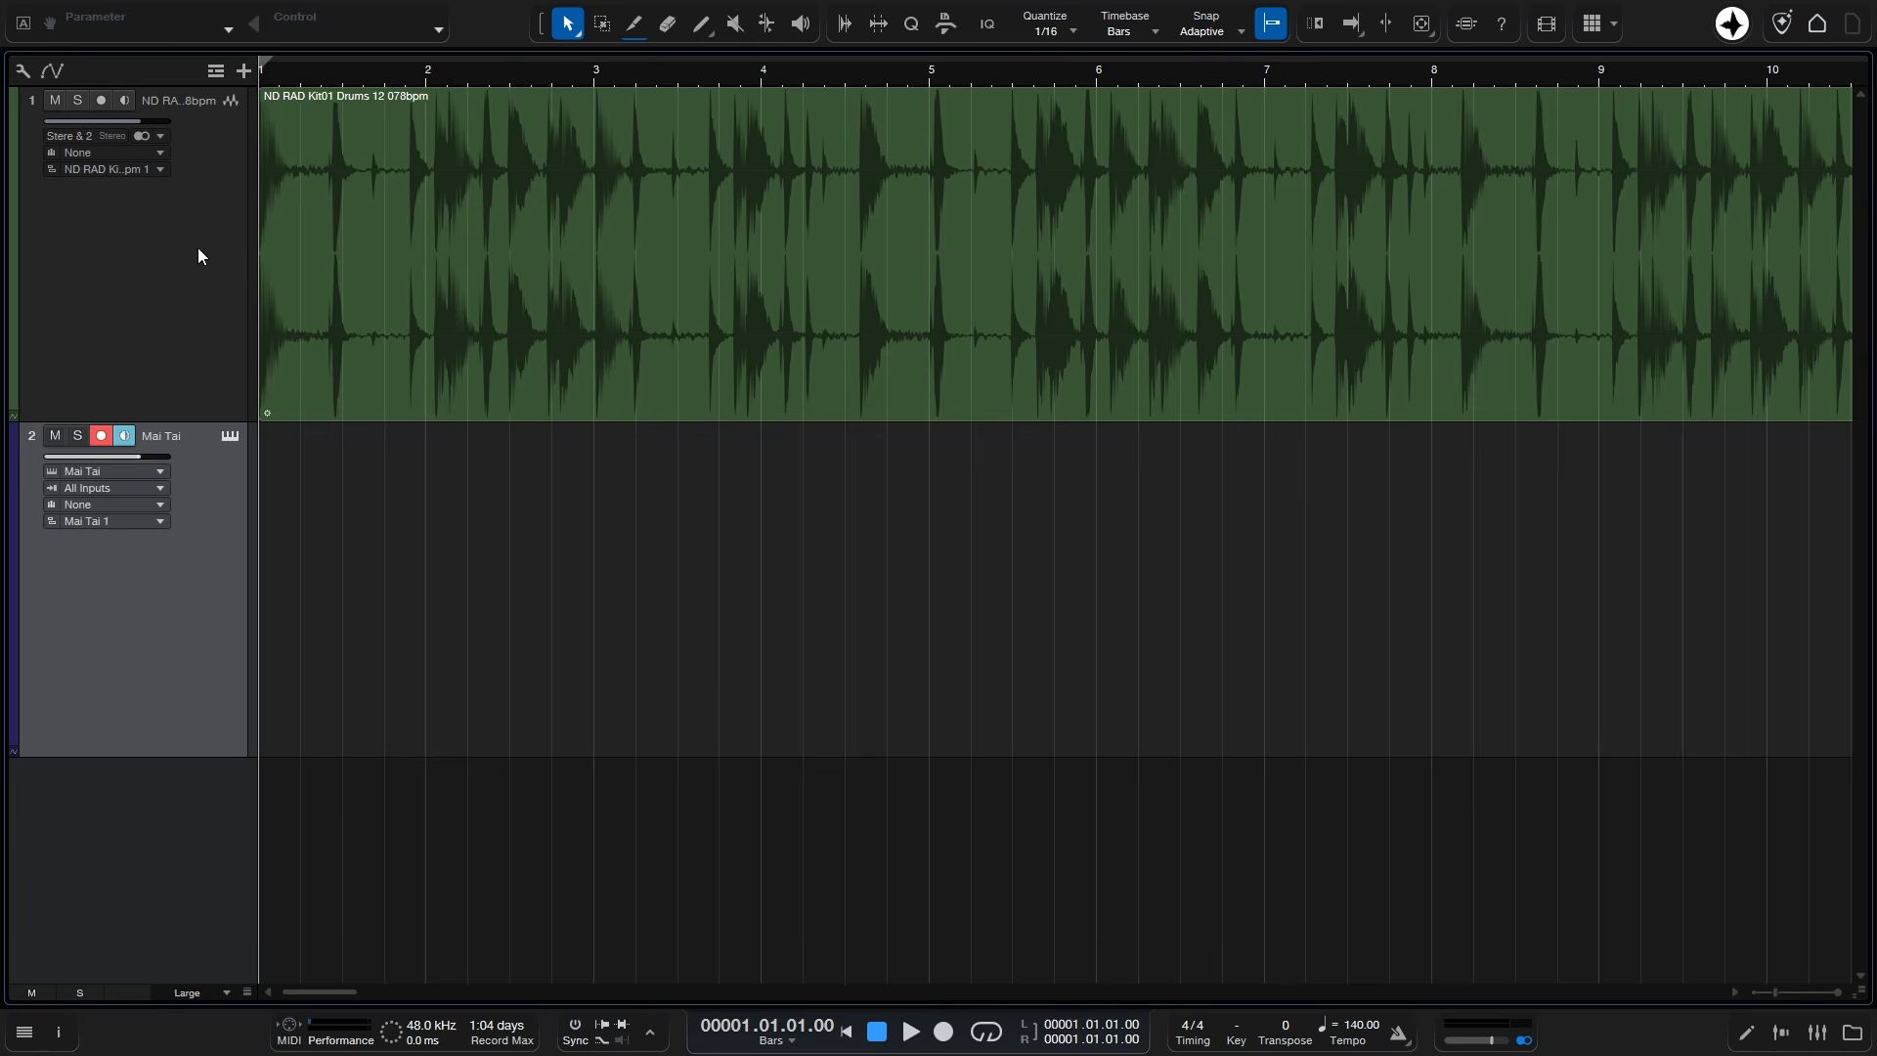
{"action": "left_click", "coordinate": [14, 418]}
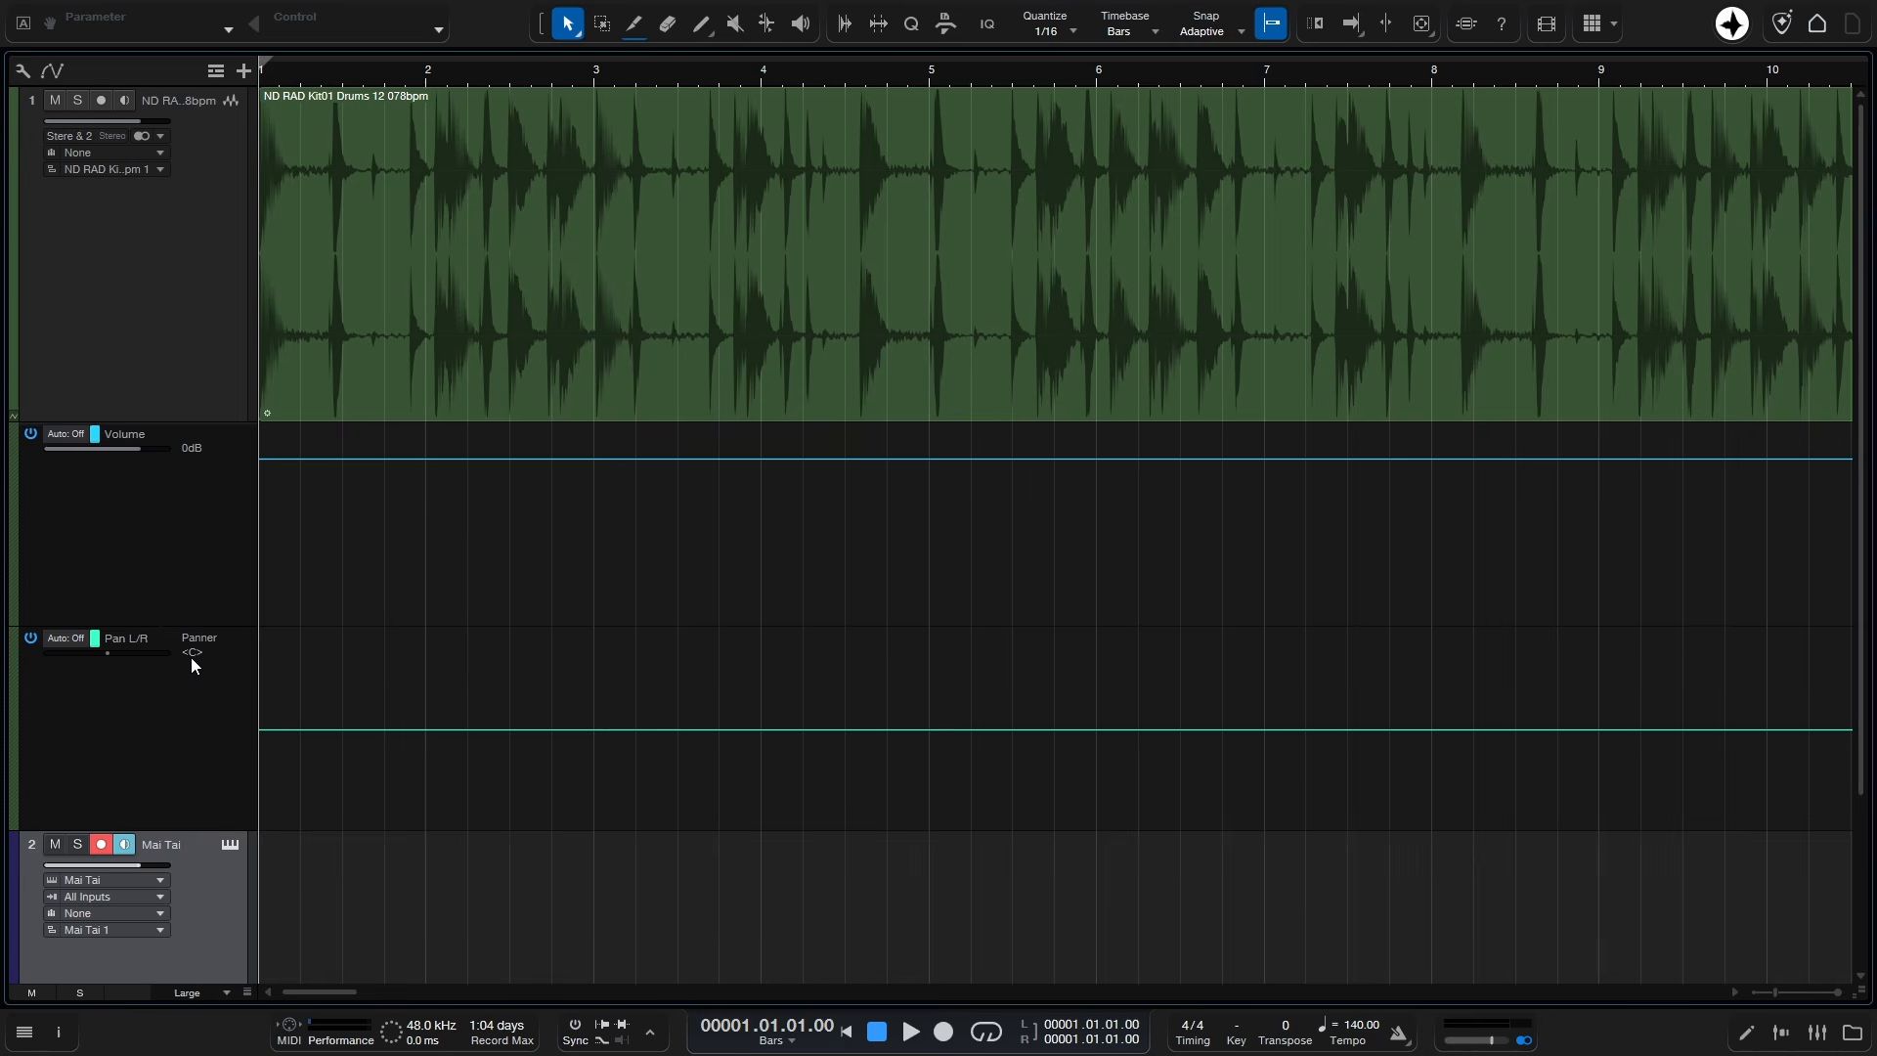
{"action": "left_click", "coordinate": [425, 730]}
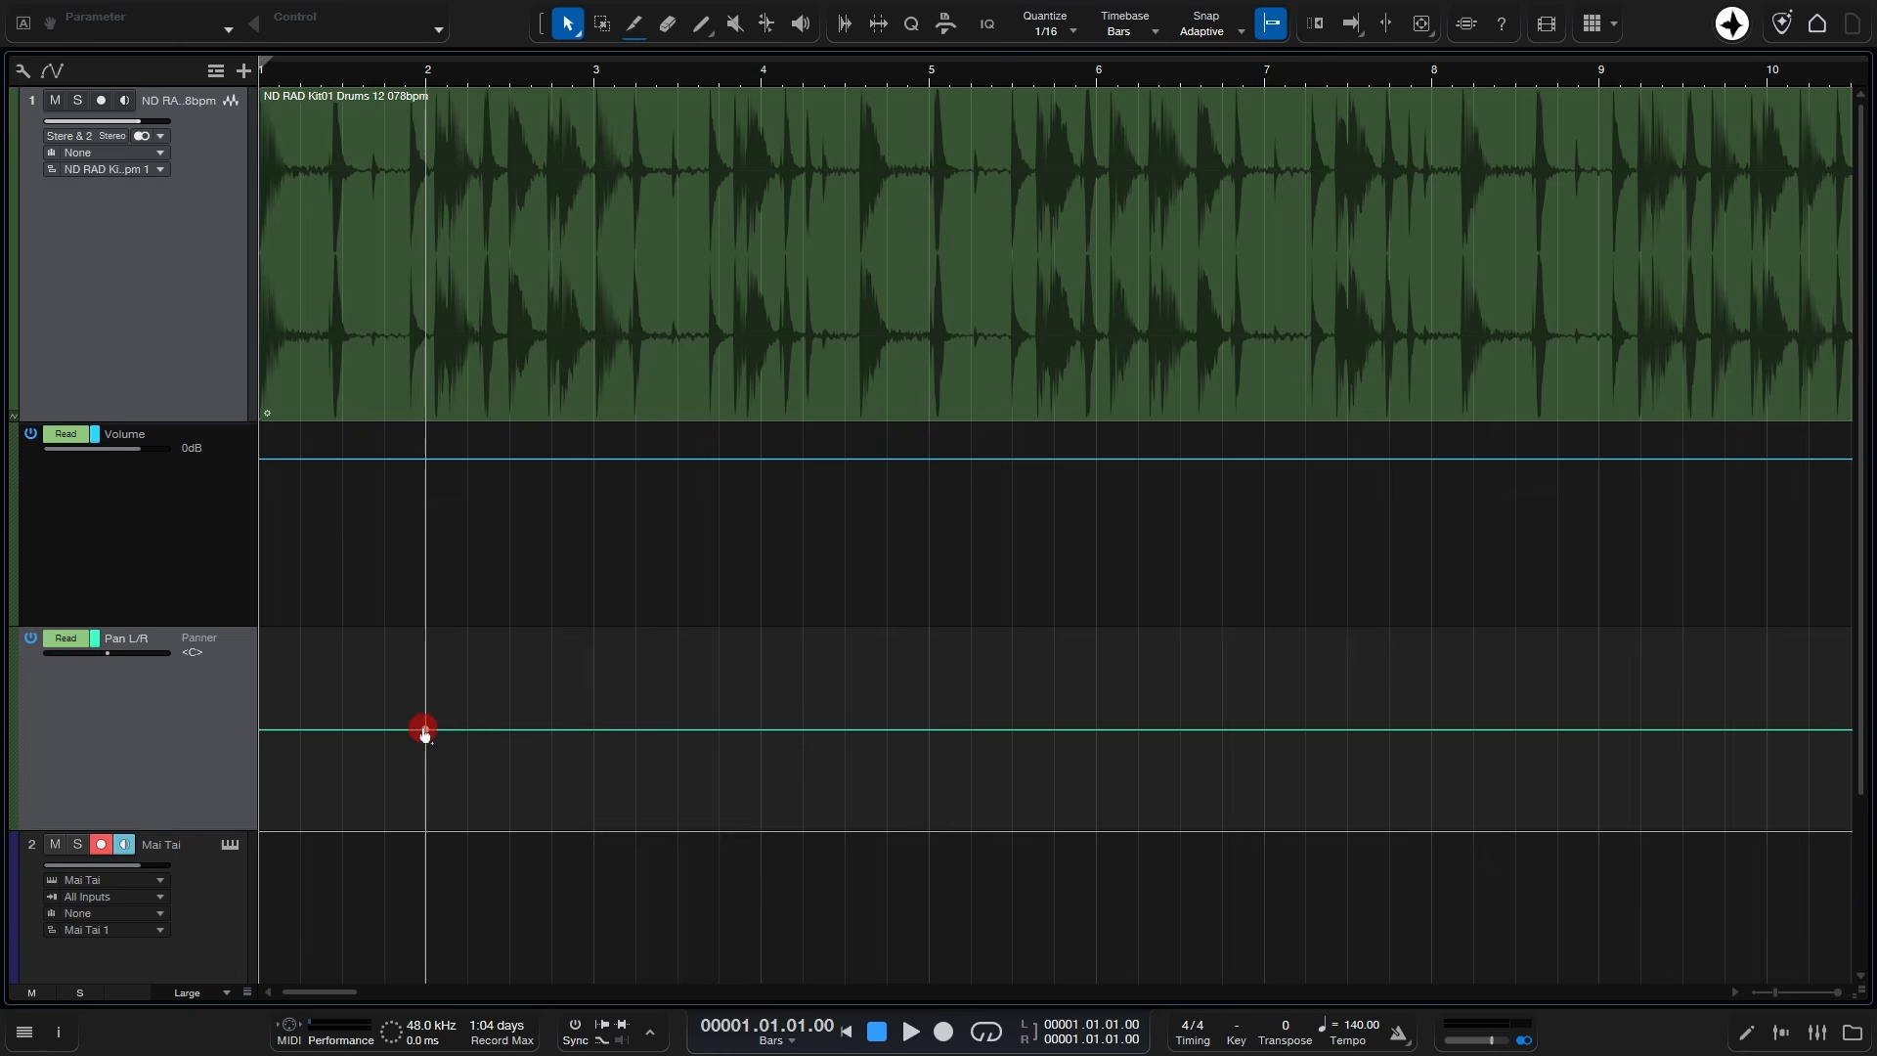
{"action": "left_click", "coordinate": [594, 729]}
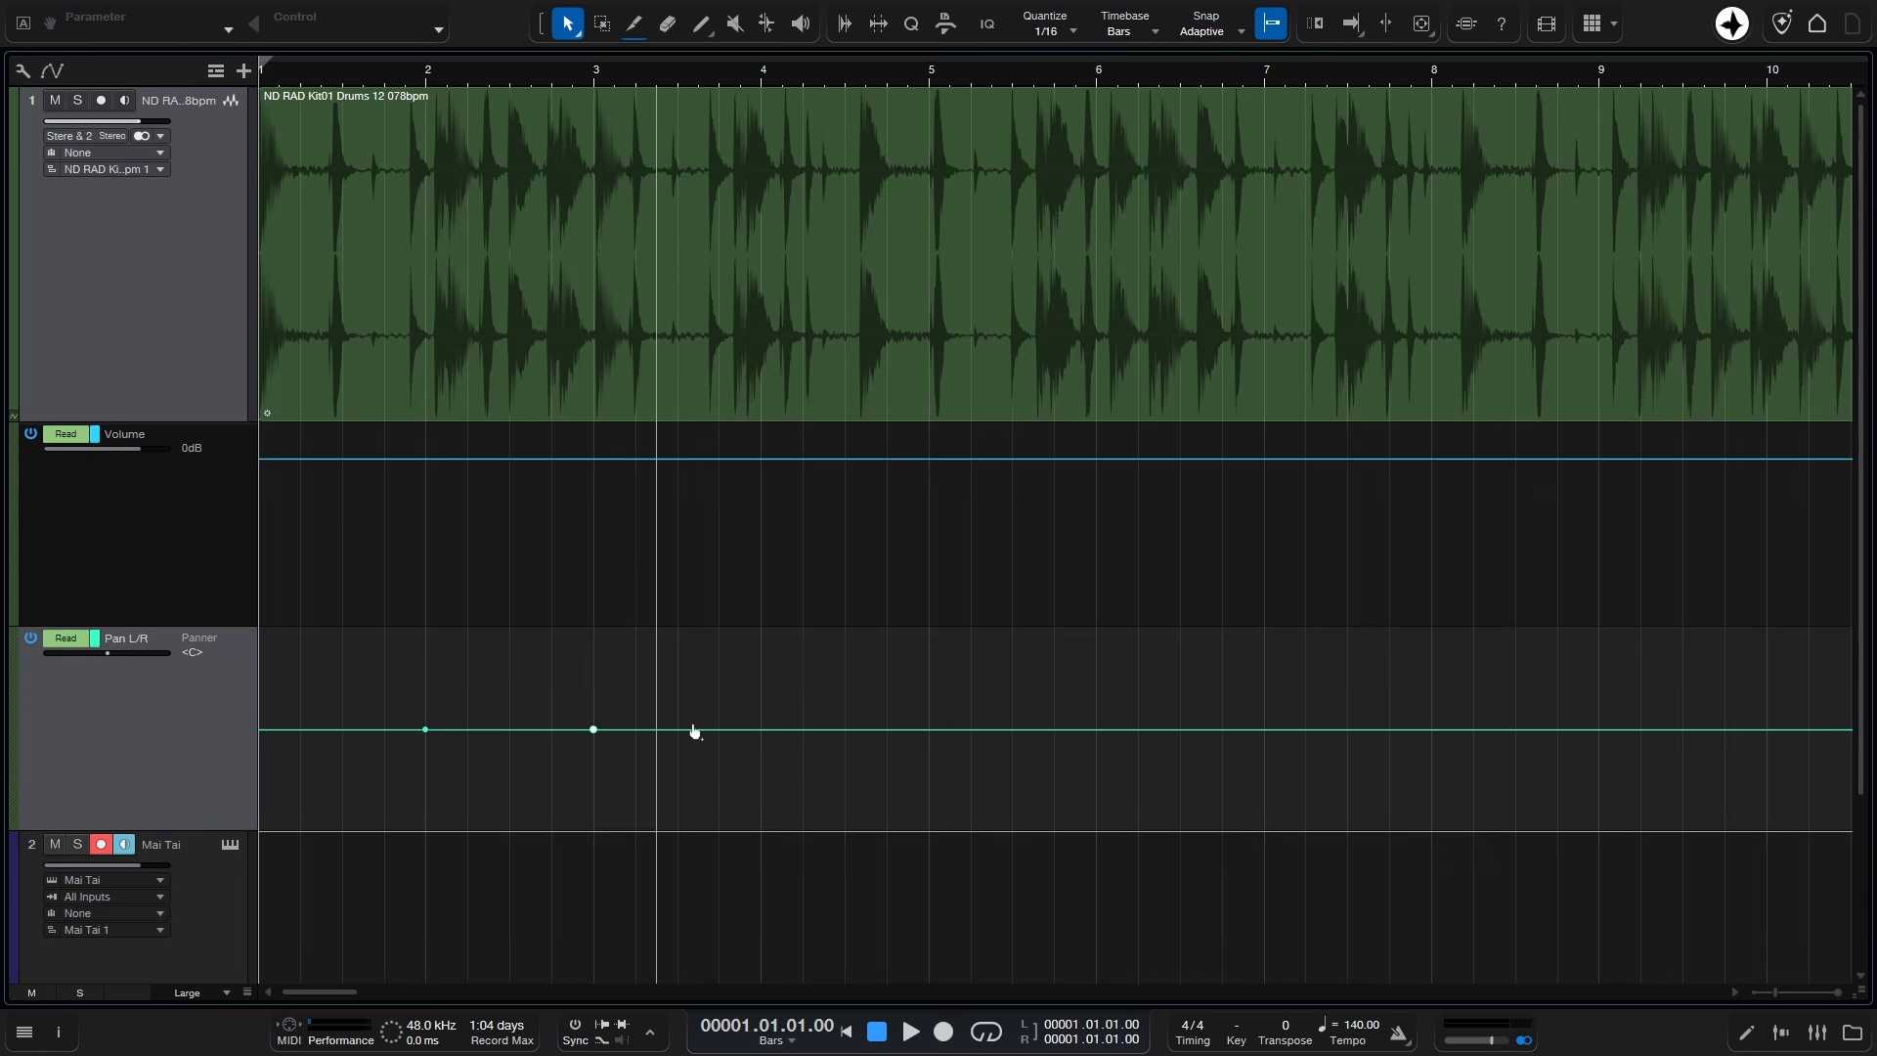
{"action": "left_click", "coordinate": [762, 729]}
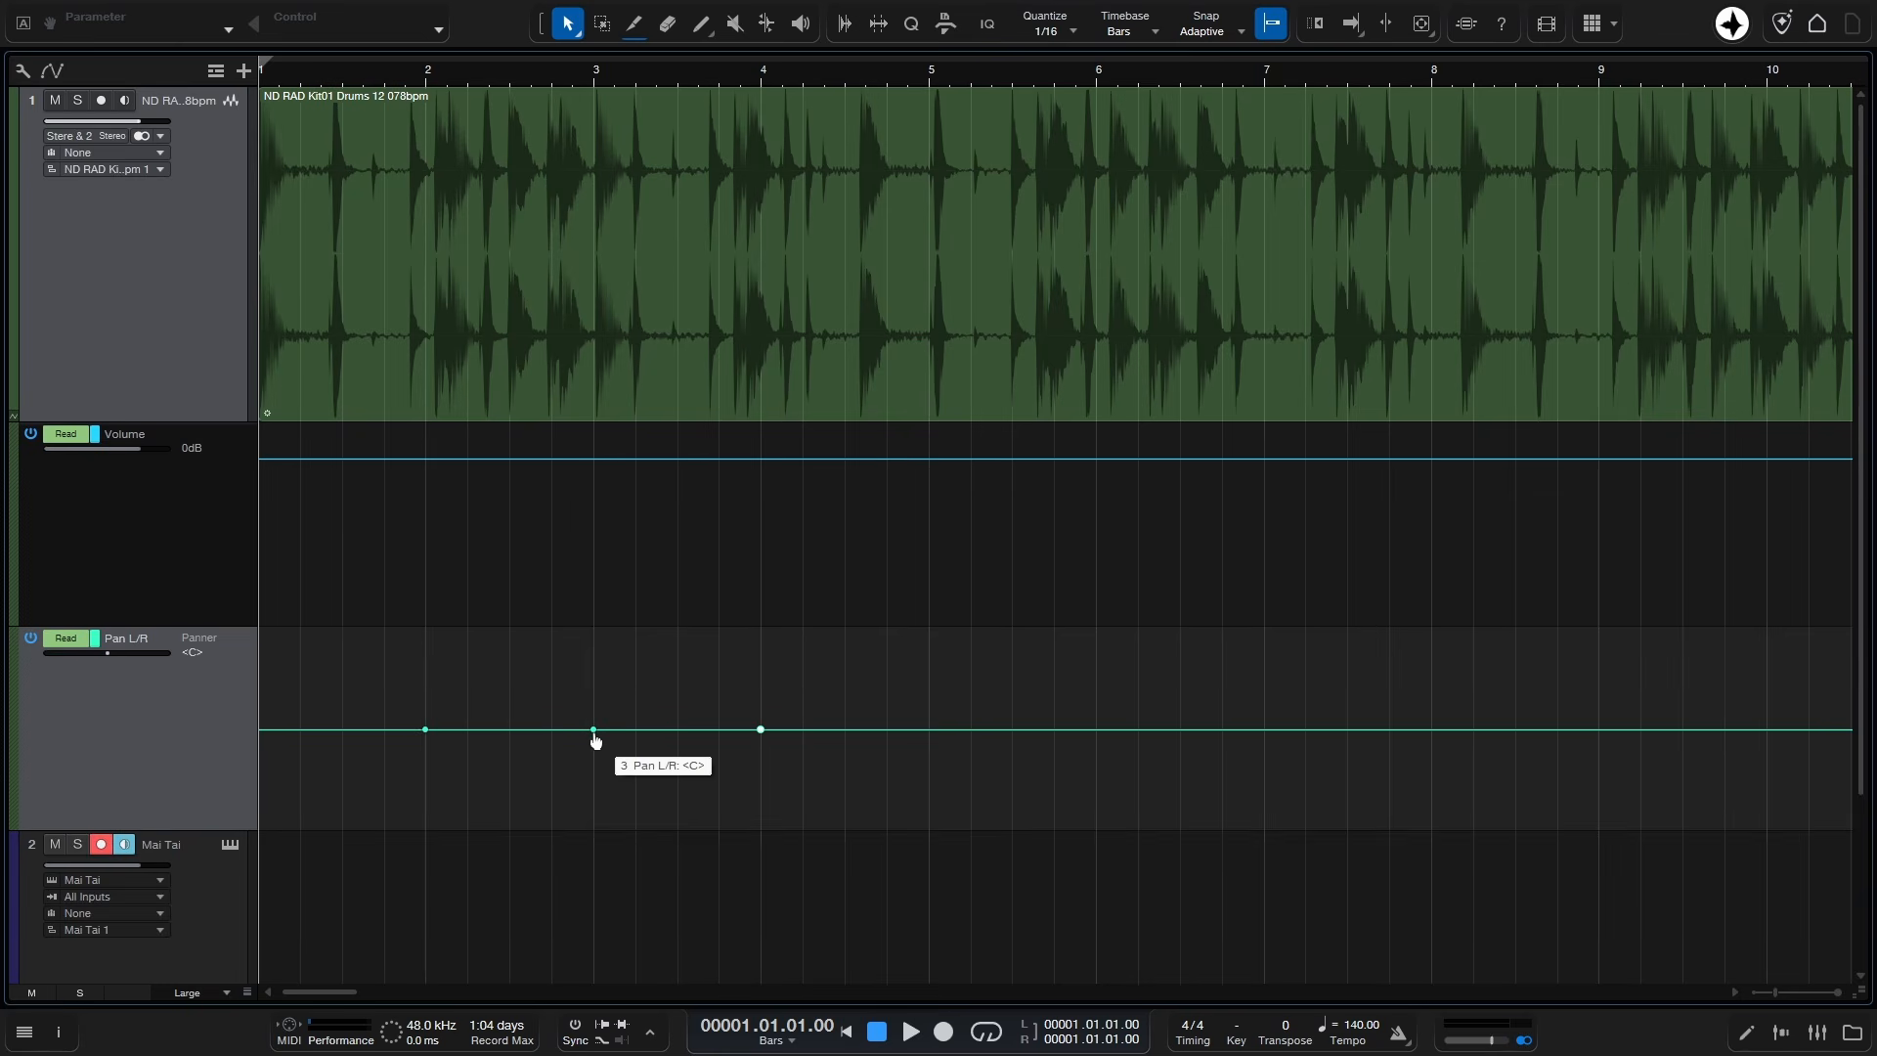
{"action": "left_click_drag", "start_coordinate": [591, 735], "coordinate": [585, 815]}
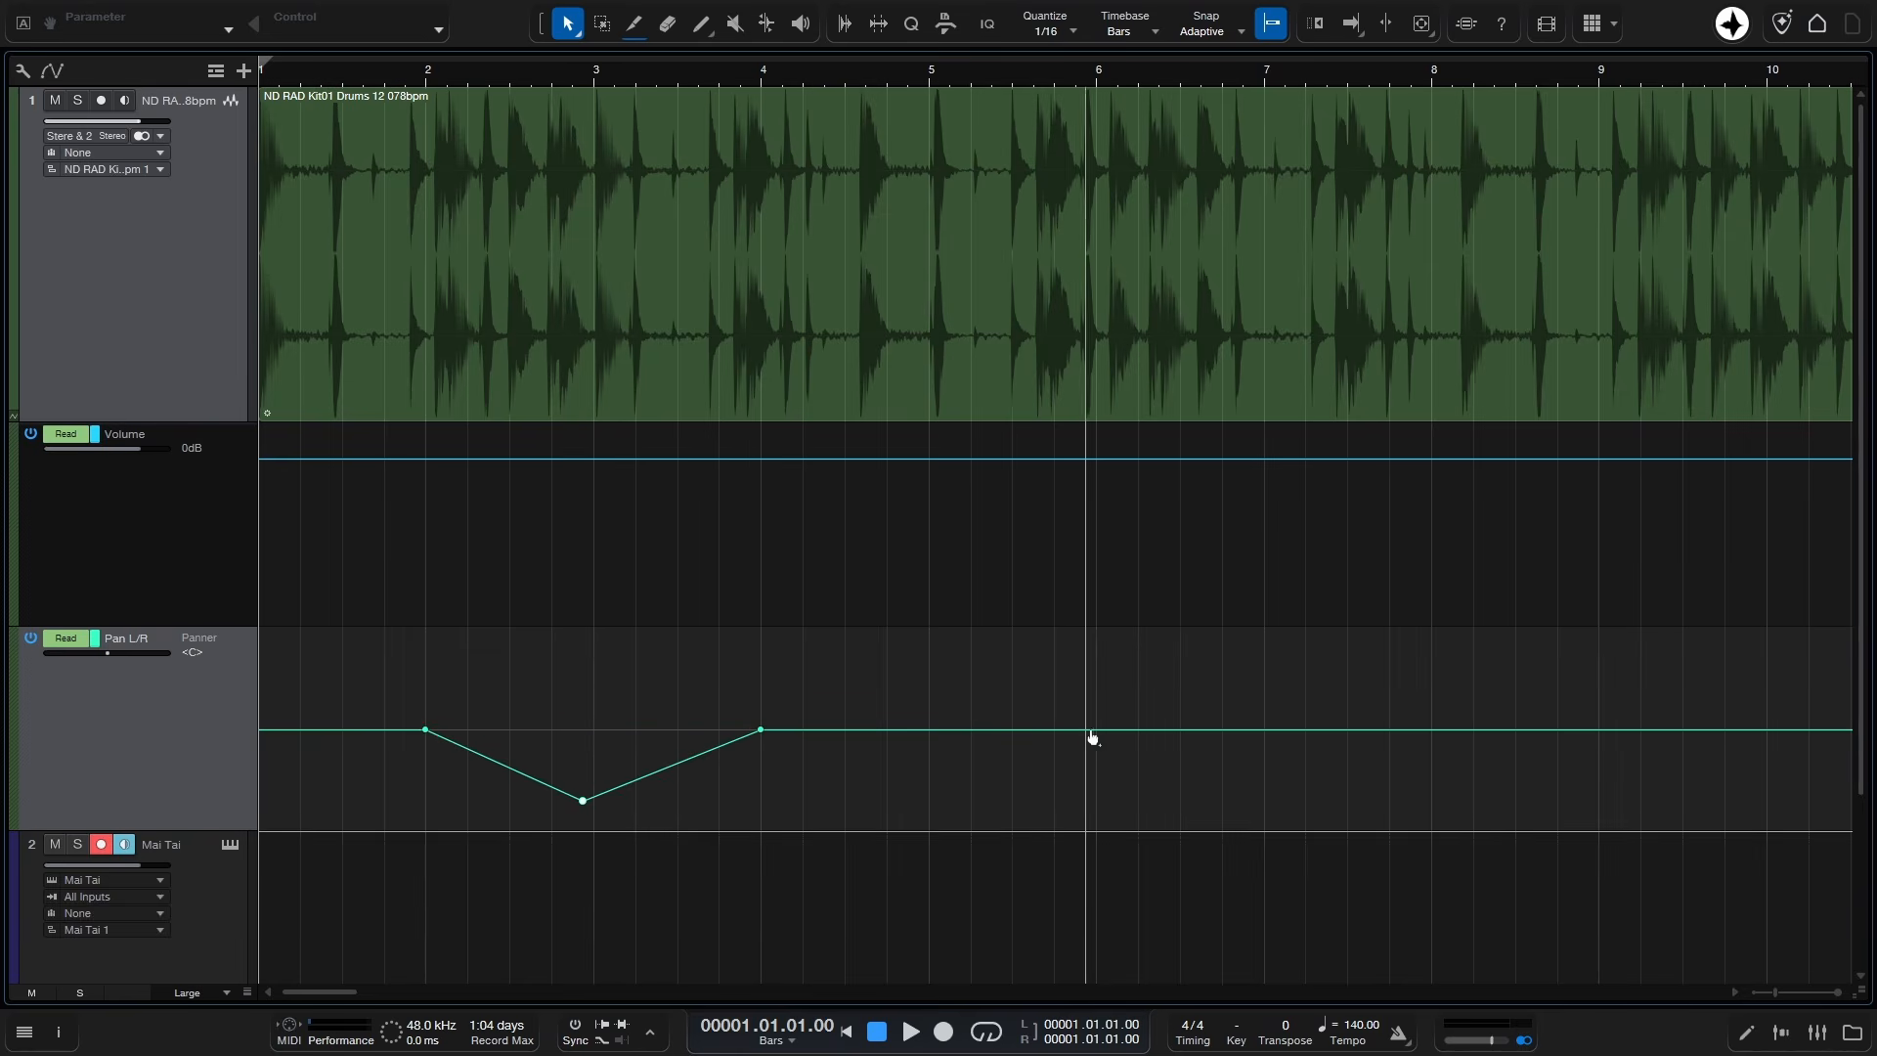
{"action": "mouse_move", "coordinate": [1096, 739]}
{"action": "left_mouse_down"}
{"action": "mouse_move", "coordinate": [1097, 817]}
{"action": "mouse_move", "coordinate": [1113, 723]}
{"action": "mouse_move", "coordinate": [1191, 718]}
{"action": "mouse_move", "coordinate": [1099, 705]}
{"action": "left_mouse_up"}
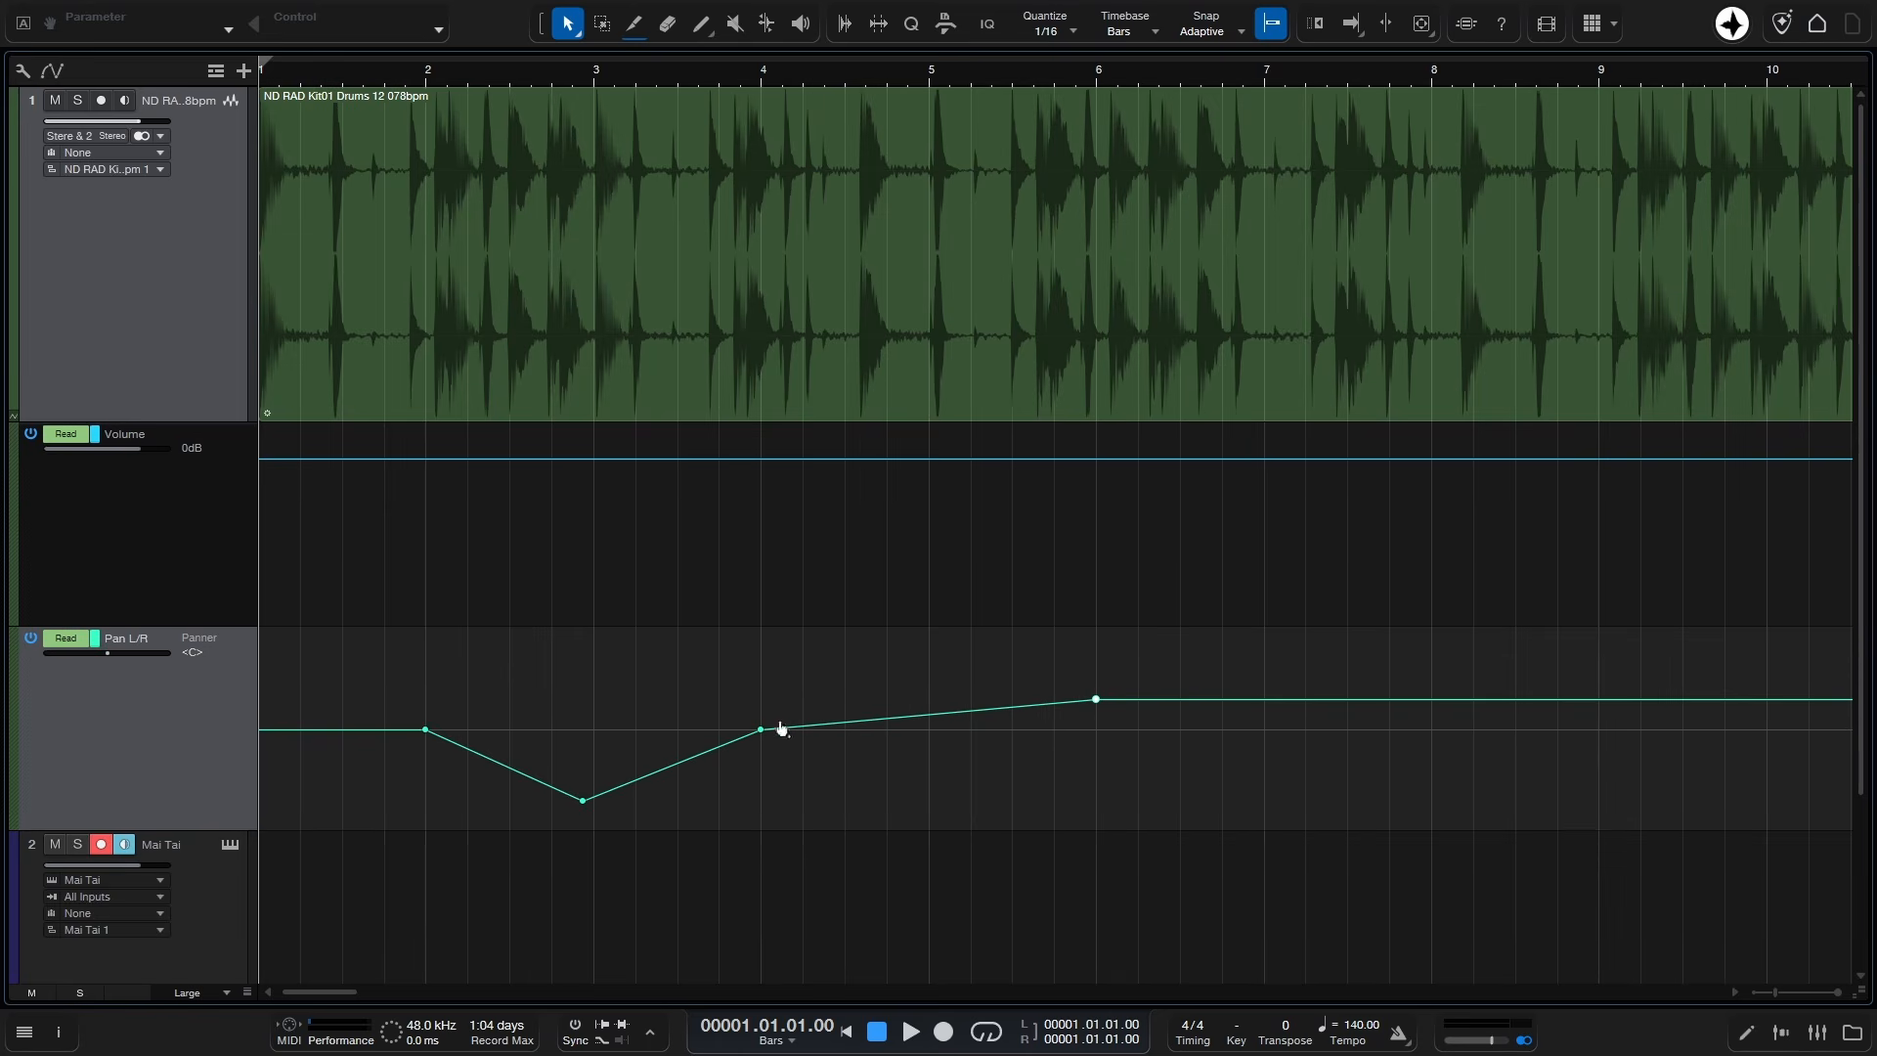
Step: Set Quantize to 1/4 and move the last pan point back to about bar 5.25, panned farther left
{"action": "left_click", "coordinate": [1072, 31]}
{"action": "left_click", "coordinate": [1134, 70]}
{"action": "left_click", "coordinate": [1095, 700]}
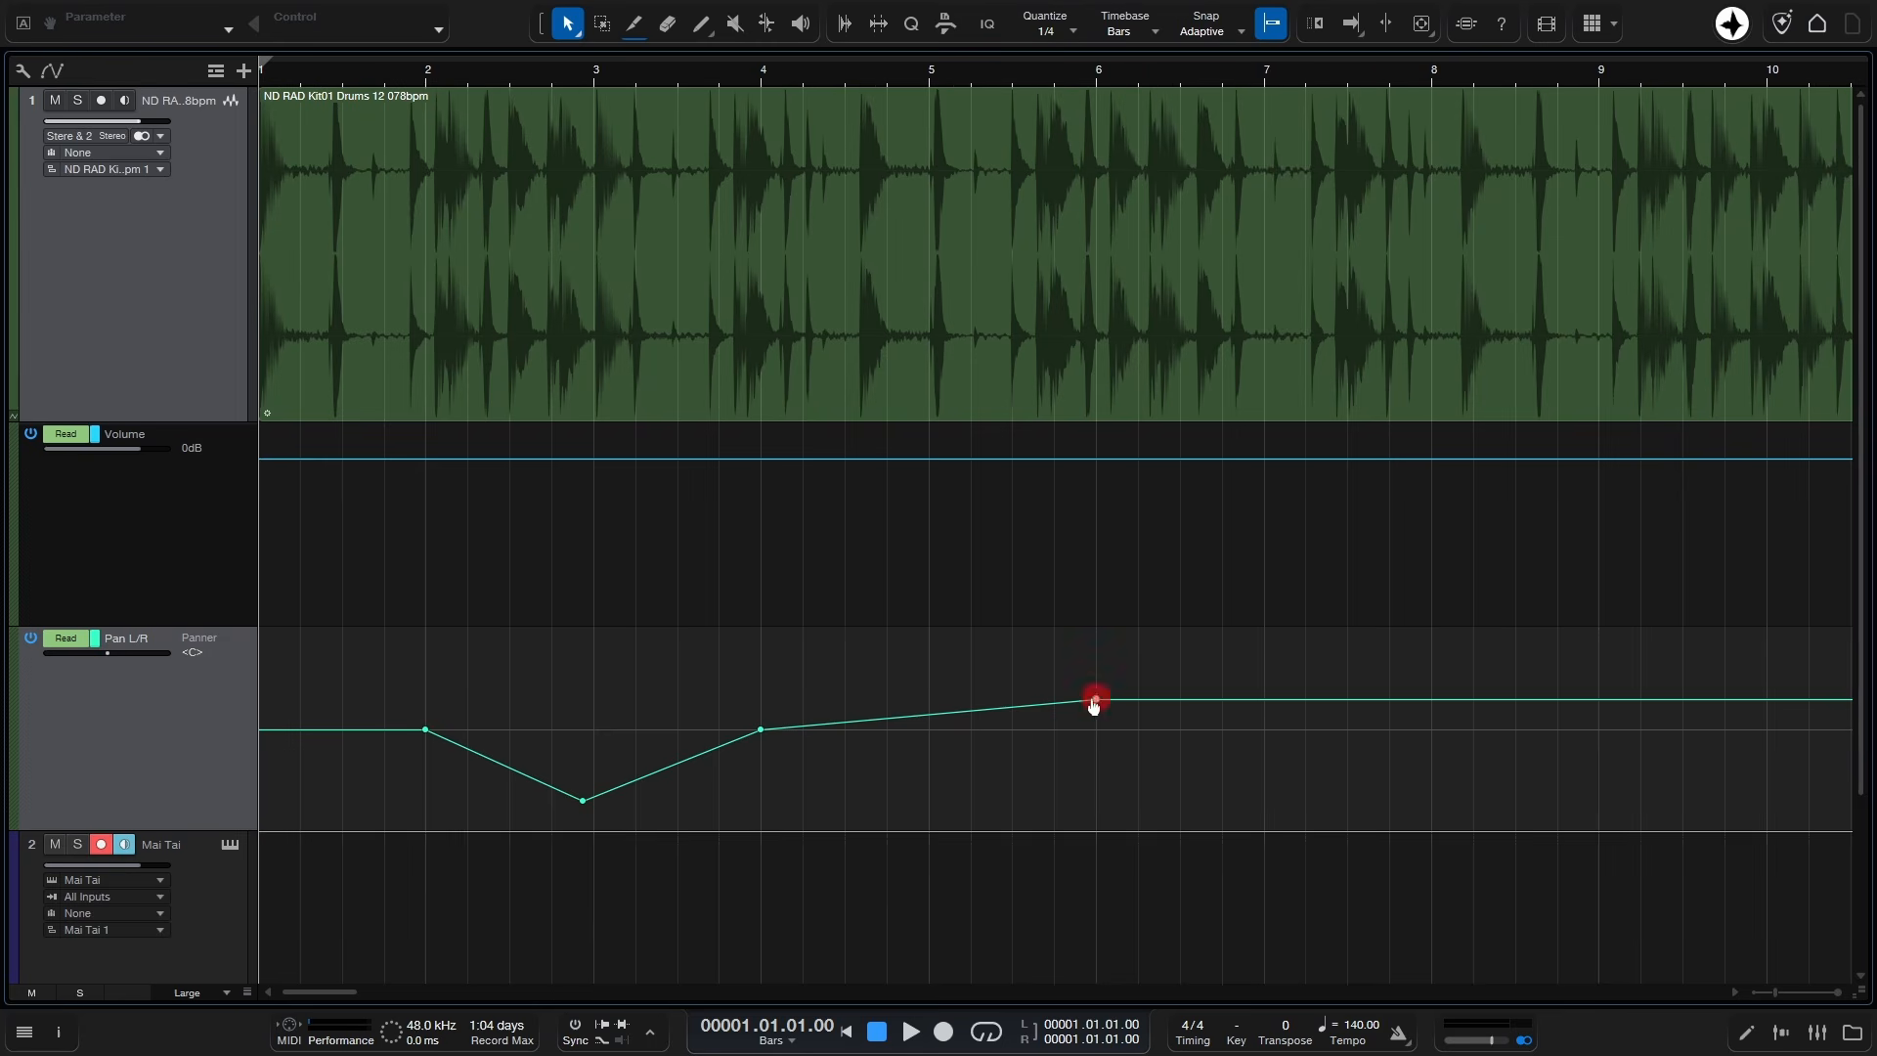
{"action": "left_click_drag", "start_coordinate": [1095, 700], "coordinate": [989, 651]}
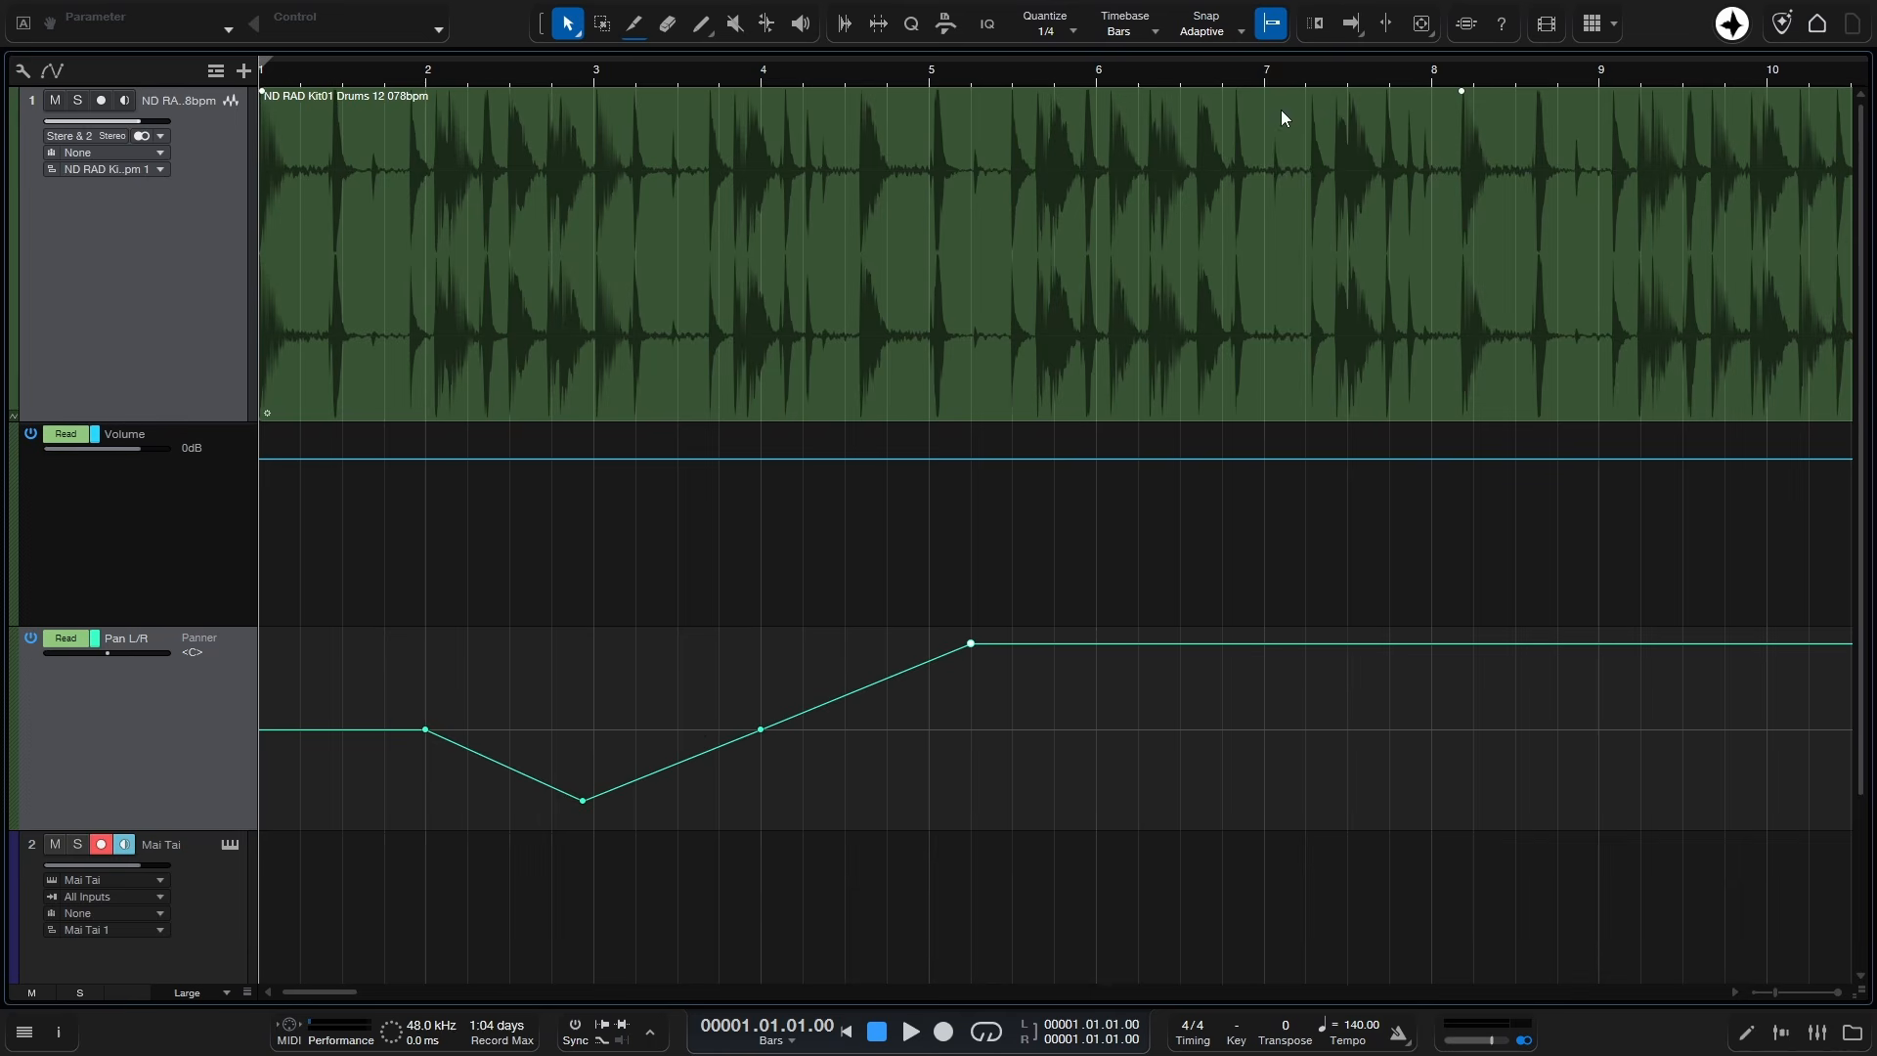
Step: Turn off snapping and add free pan points near bars 5.8, 7.2 and 7.9, alternating right, left and right
{"action": "left_click", "coordinate": [1272, 23]}
{"action": "left_click_drag", "start_coordinate": [1063, 644], "coordinate": [1071, 797]}
{"action": "left_click_drag", "start_coordinate": [1287, 795], "coordinate": [1421, 808]}
{"action": "left_click", "coordinate": [1404, 663]}
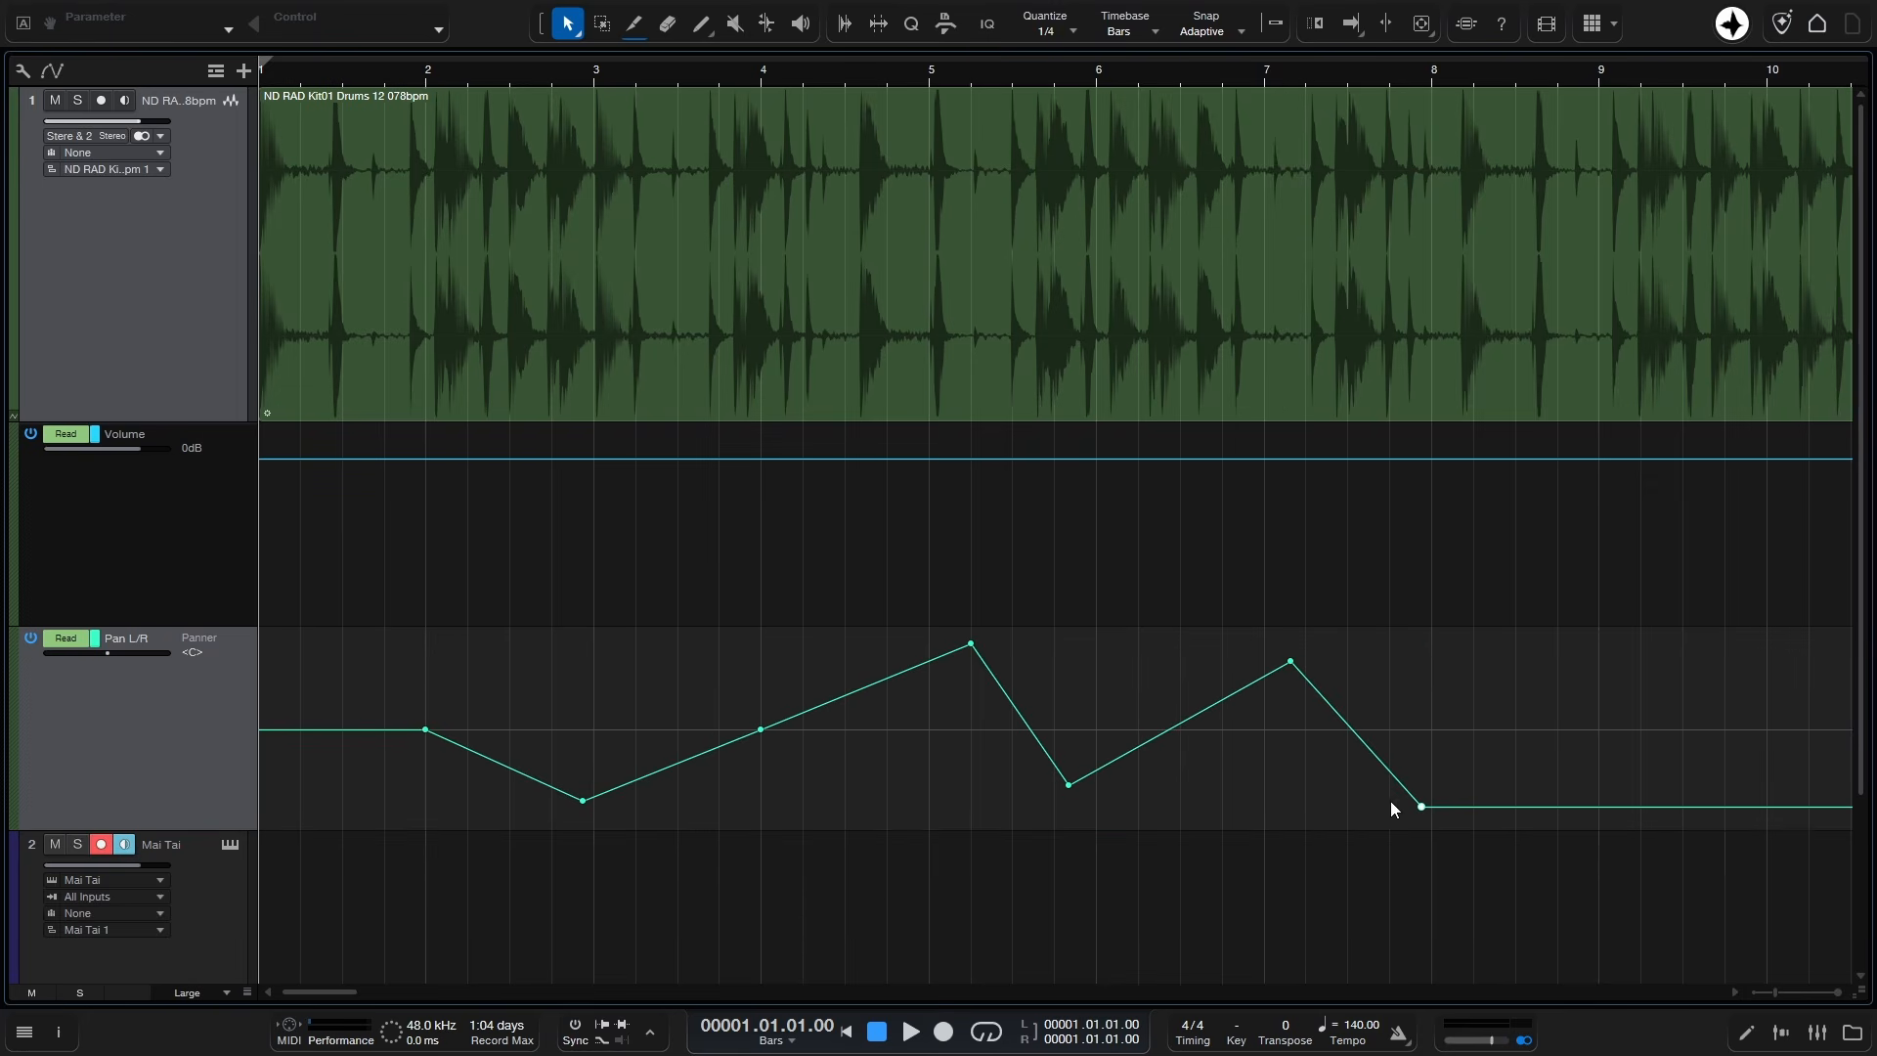
Step: Delete the last pan point and the remaining pan points after bar 4, and undo the deletions
{"action": "double_click", "coordinate": [1420, 807]}
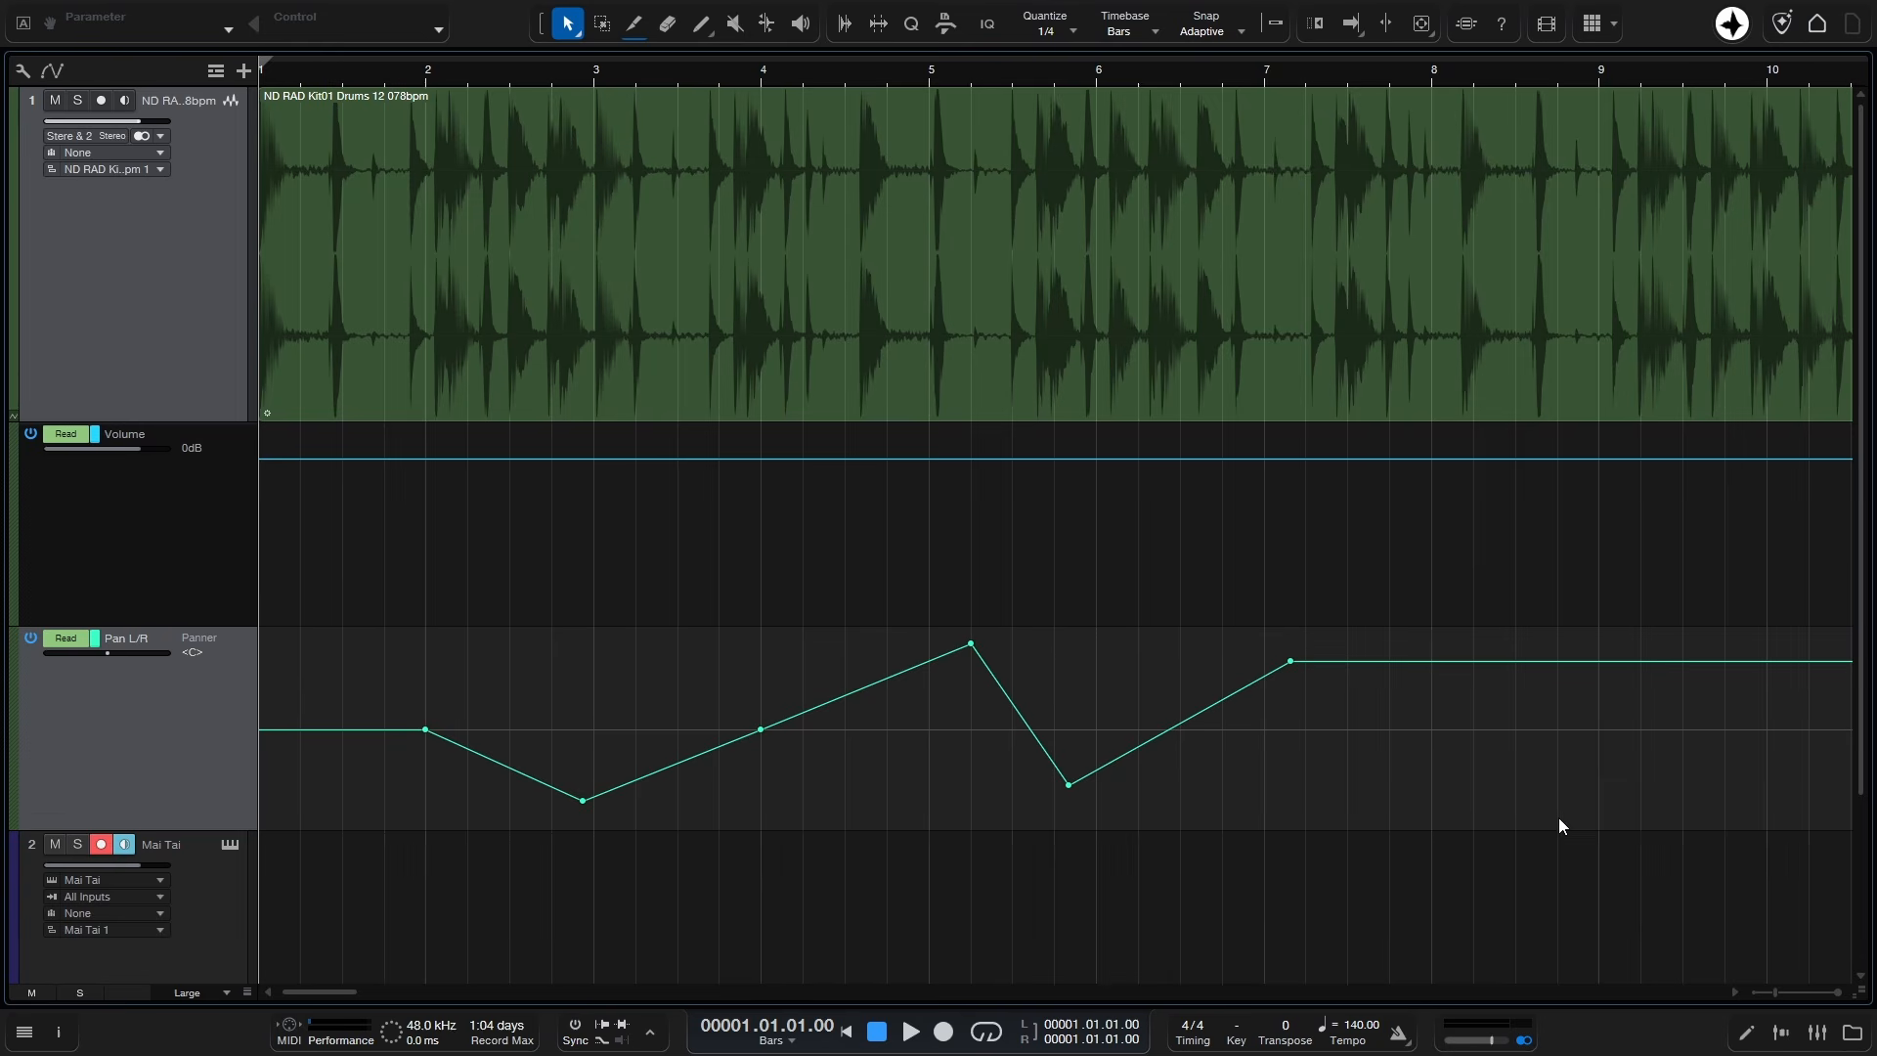
{"action": "left_click_drag", "start_coordinate": [1498, 809], "coordinate": [905, 769]}
{"action": "key", "text": "Delete"}
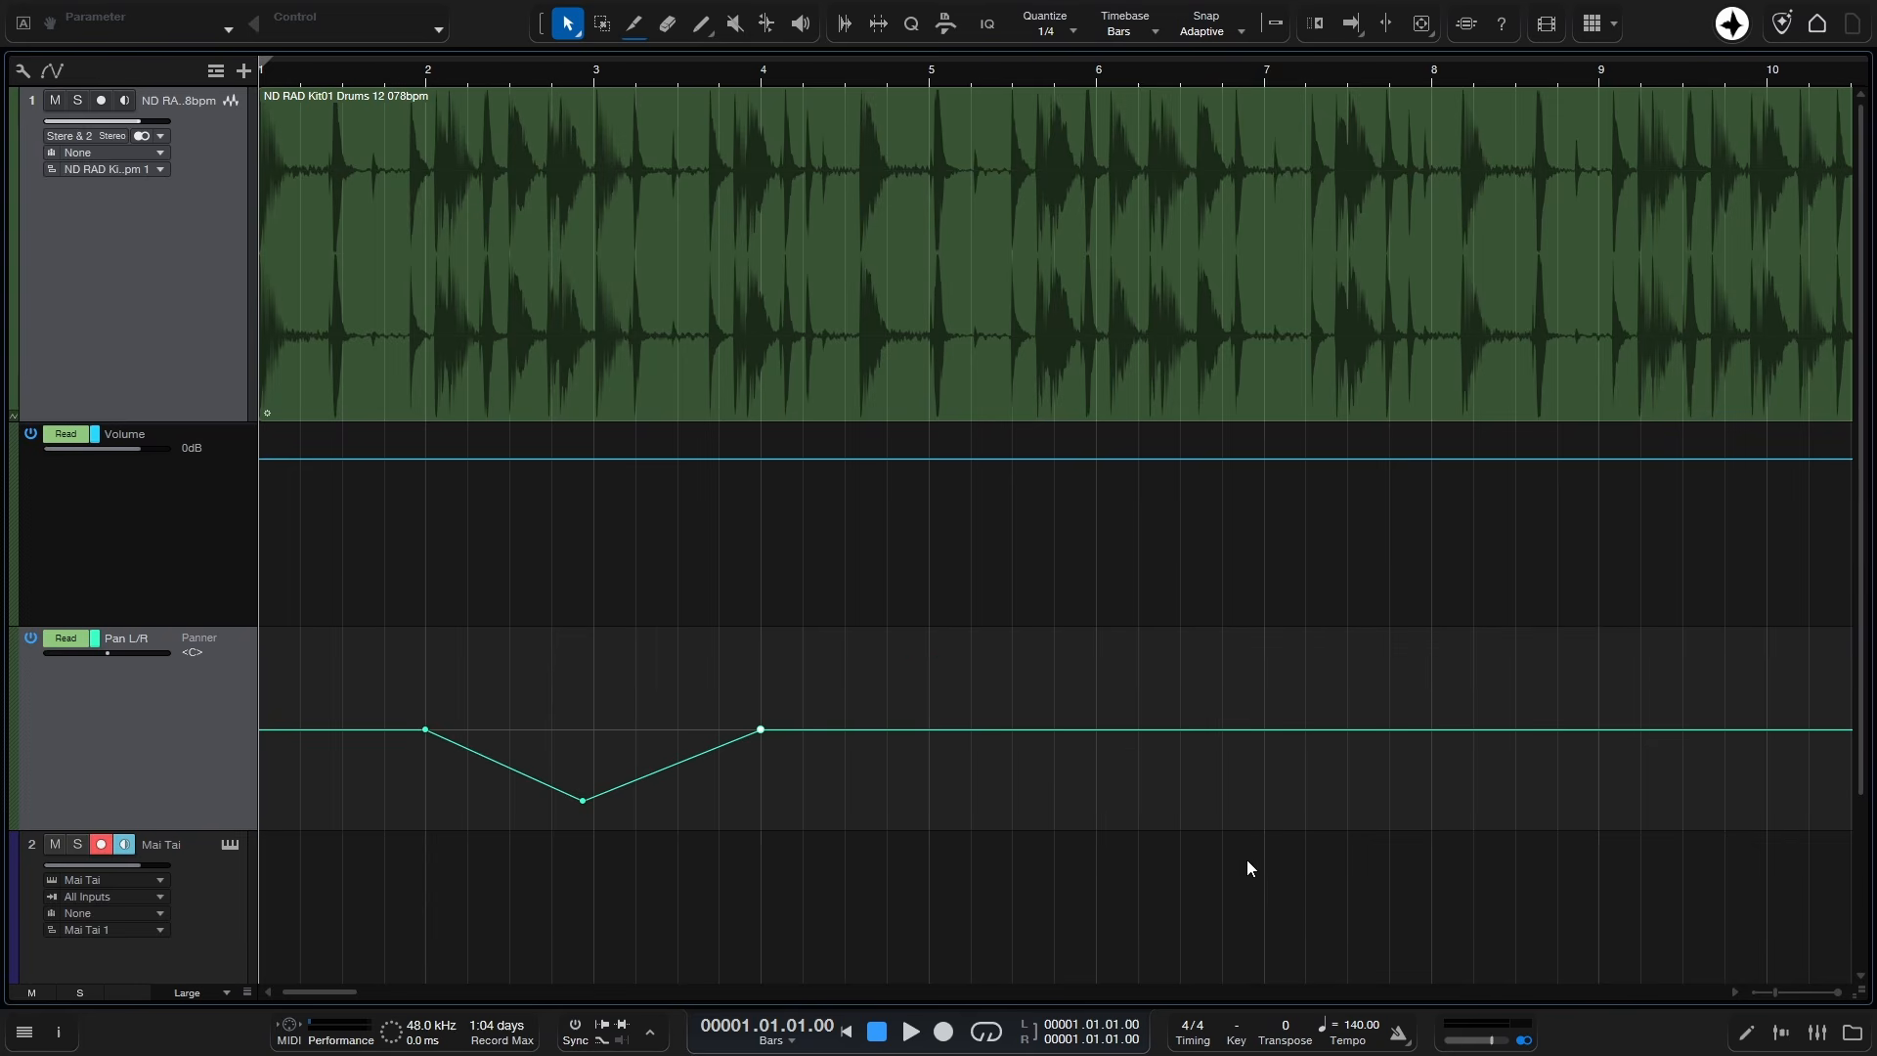
{"action": "key", "text": "ctrl+z"}
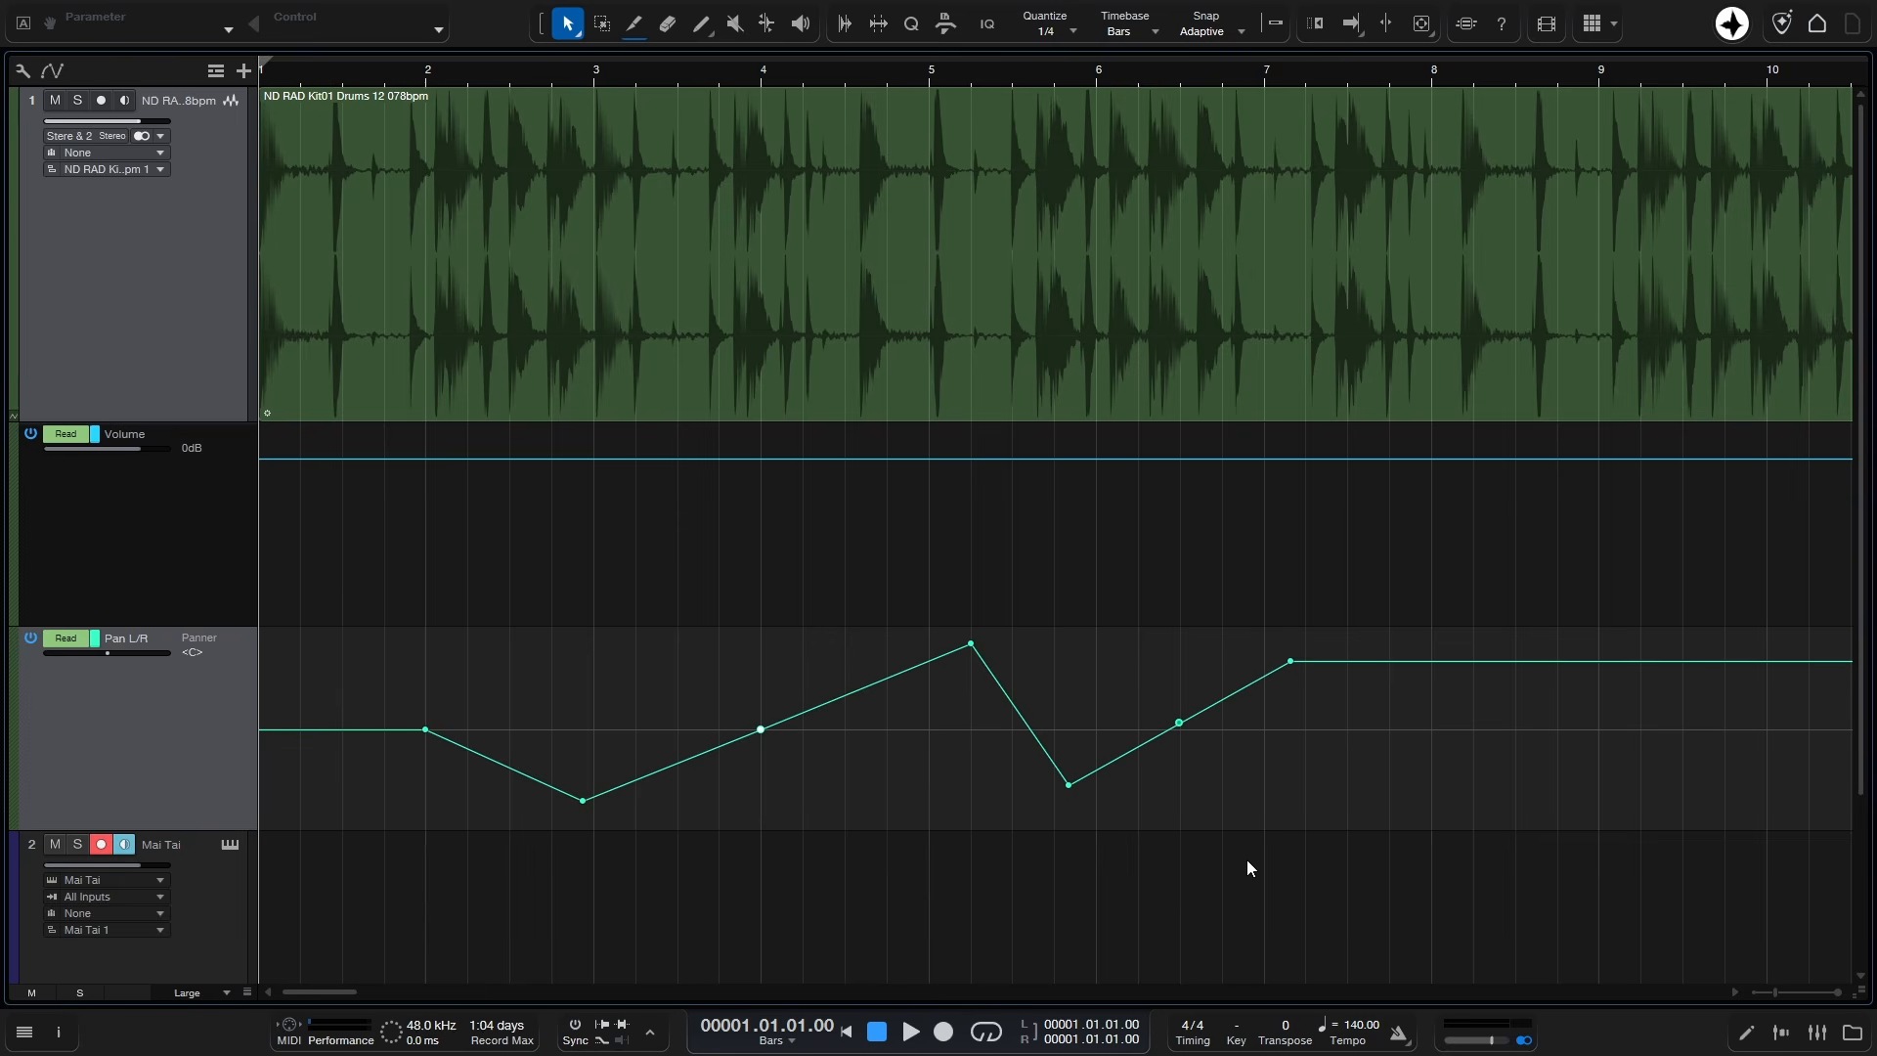
{"action": "key", "text": "ctrl+z"}
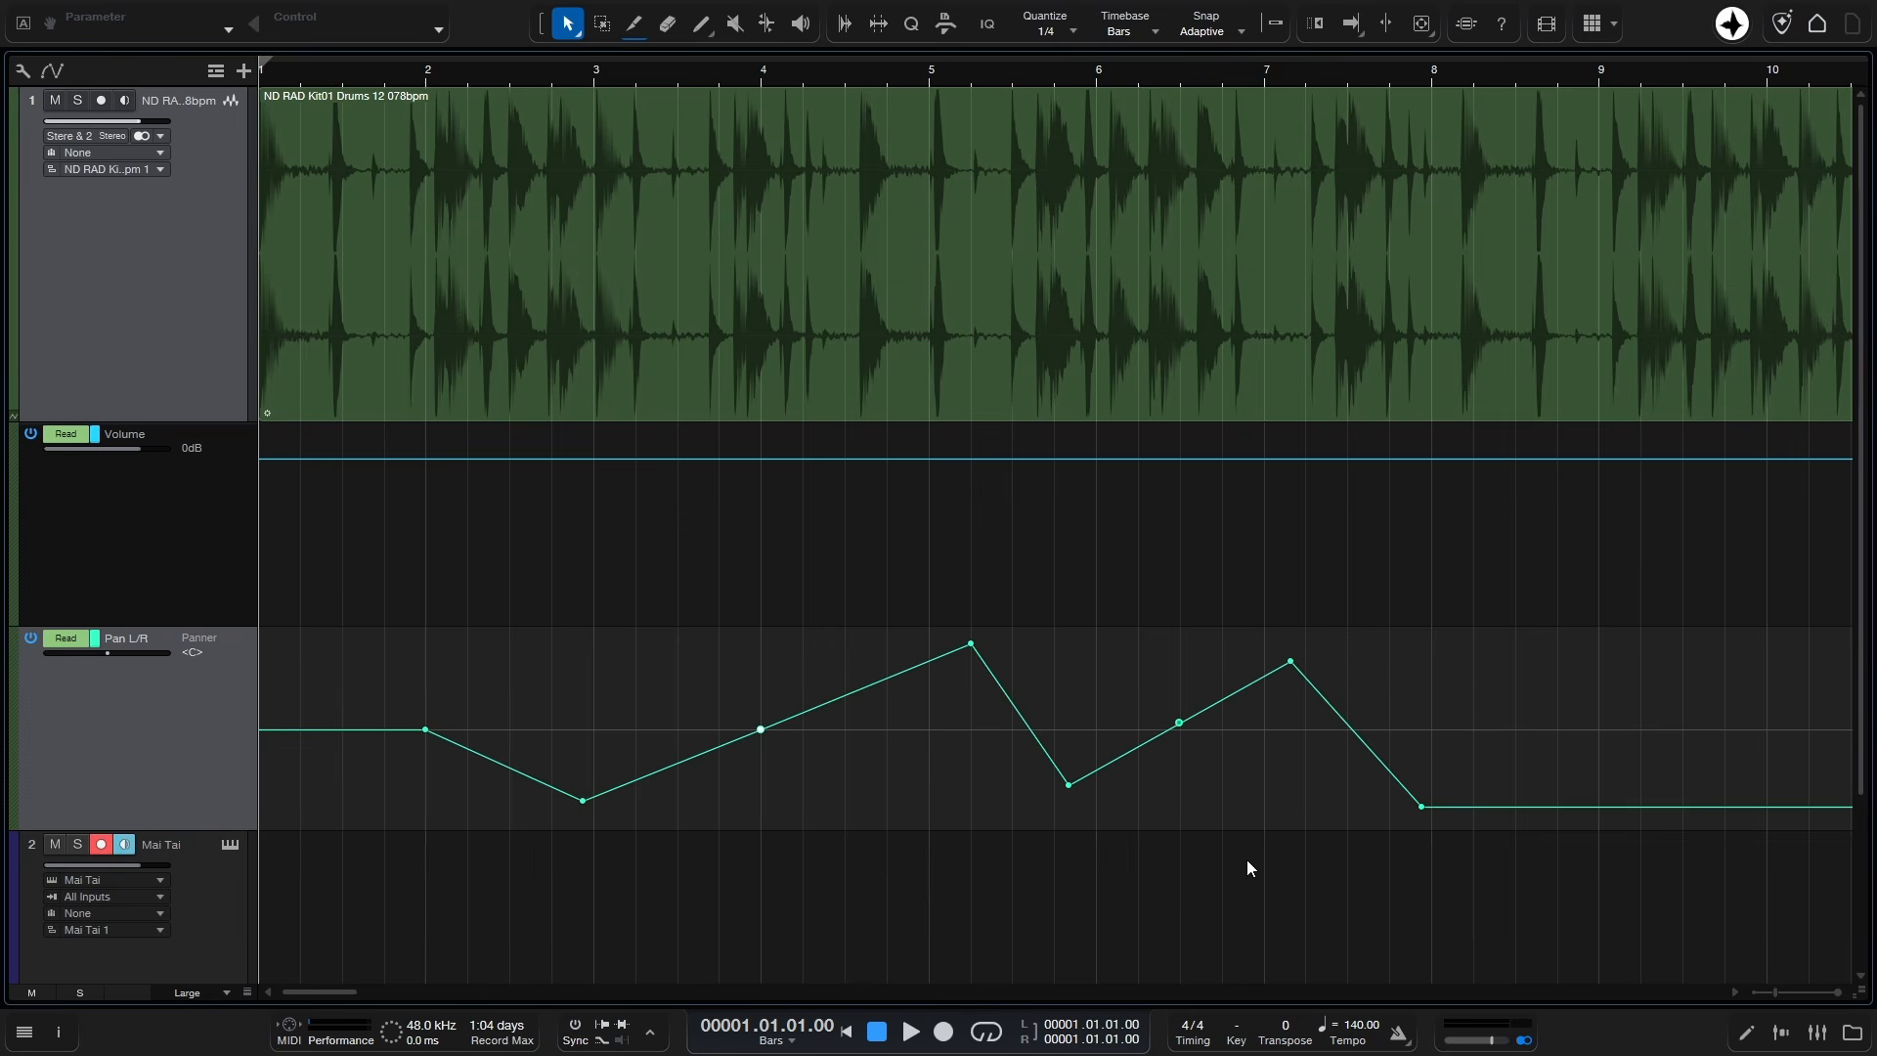
{"action": "key", "text": "ctrl+z"}
Step: Pan the bar 2 point to about L68 and the point near bar 5.8 almost fully right while playing the loop from before bar 2
{"action": "left_click", "coordinate": [378, 64]}
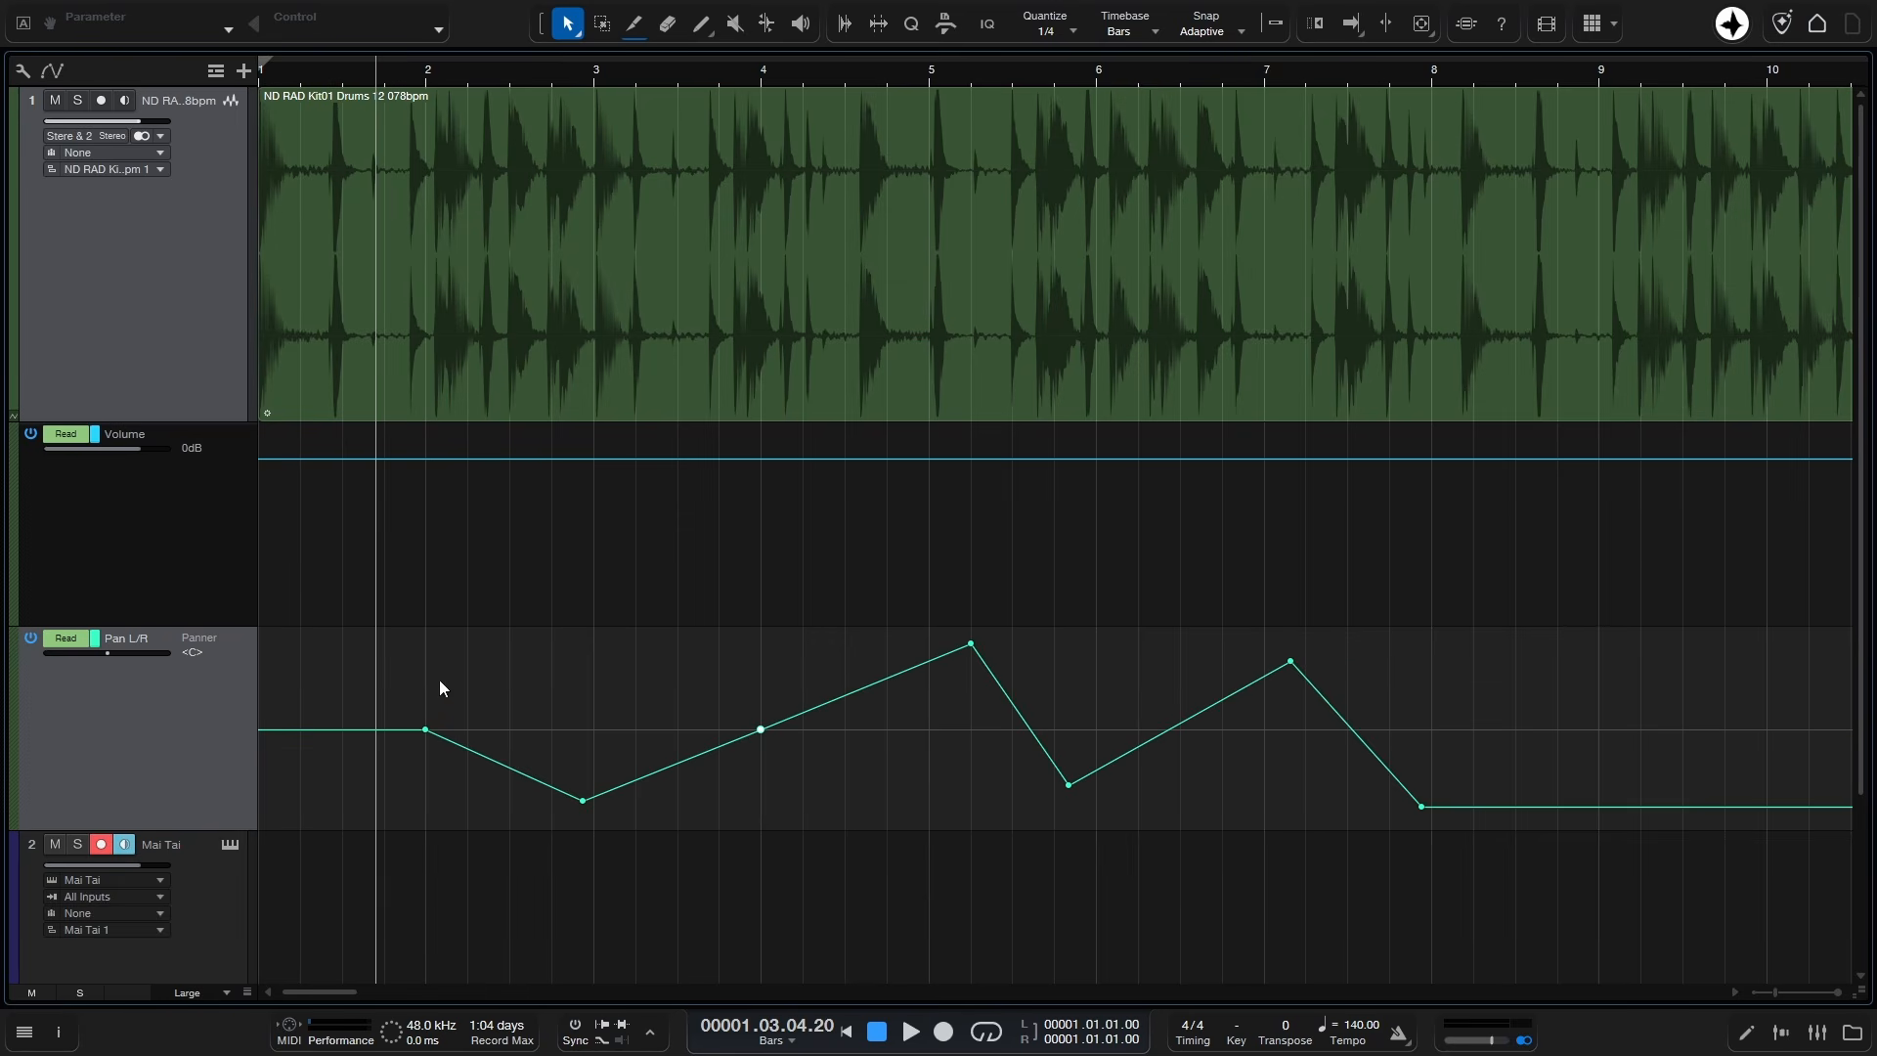
{"action": "left_click_drag", "start_coordinate": [425, 729], "coordinate": [431, 663]}
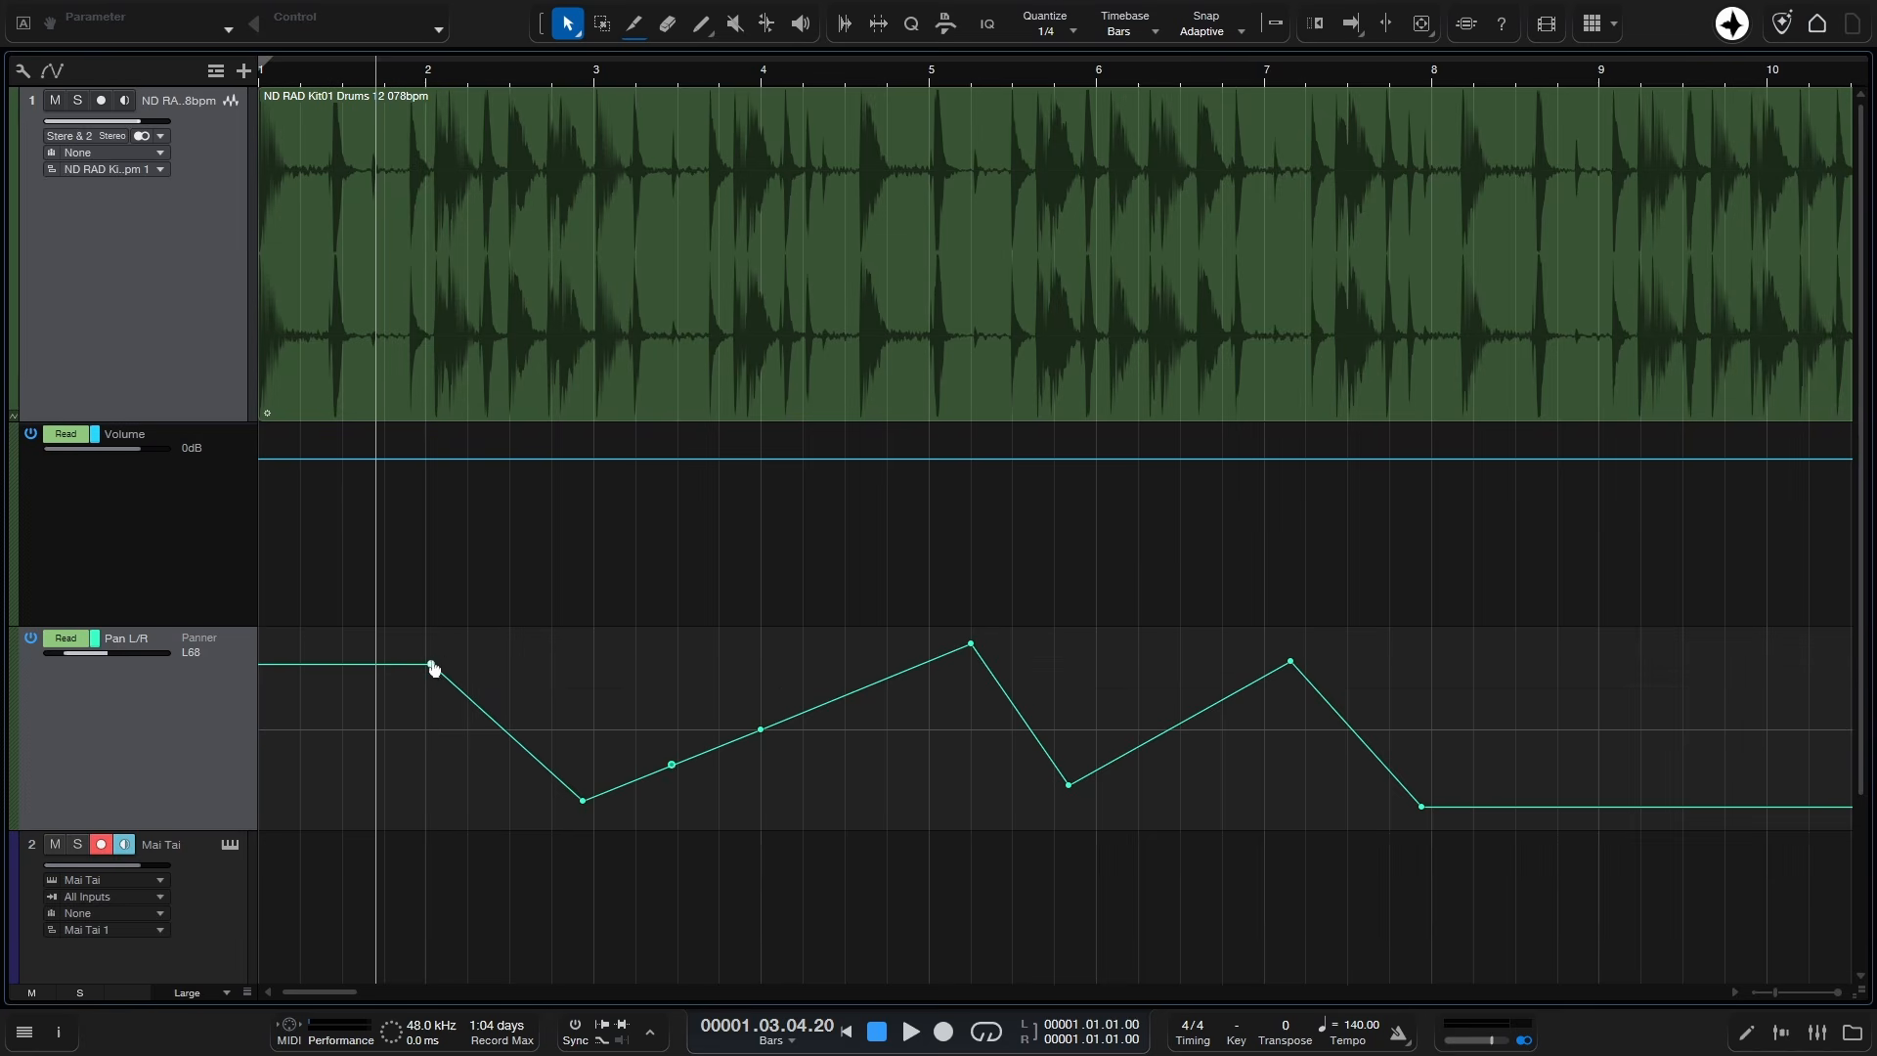
{"action": "key", "text": "space"}
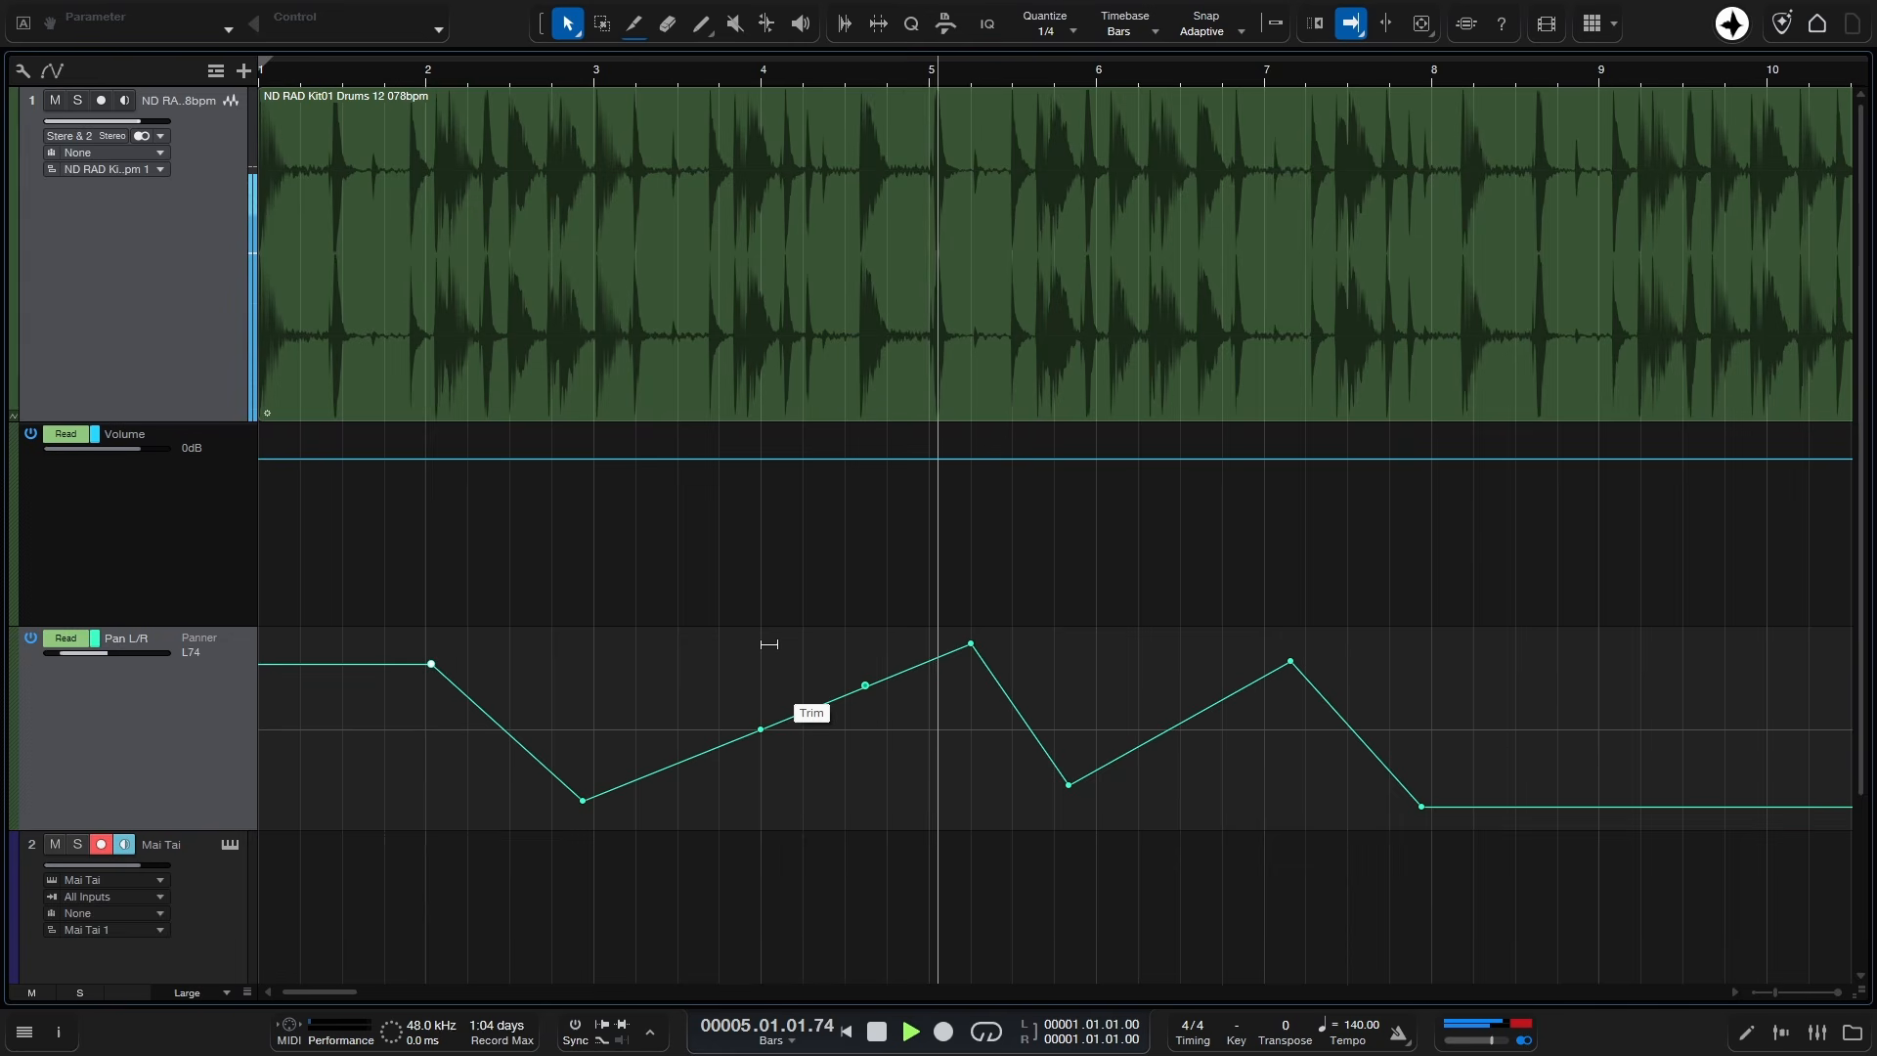
{"action": "left_click_drag", "start_coordinate": [1071, 790], "coordinate": [1072, 829]}
{"action": "key", "text": "f"}
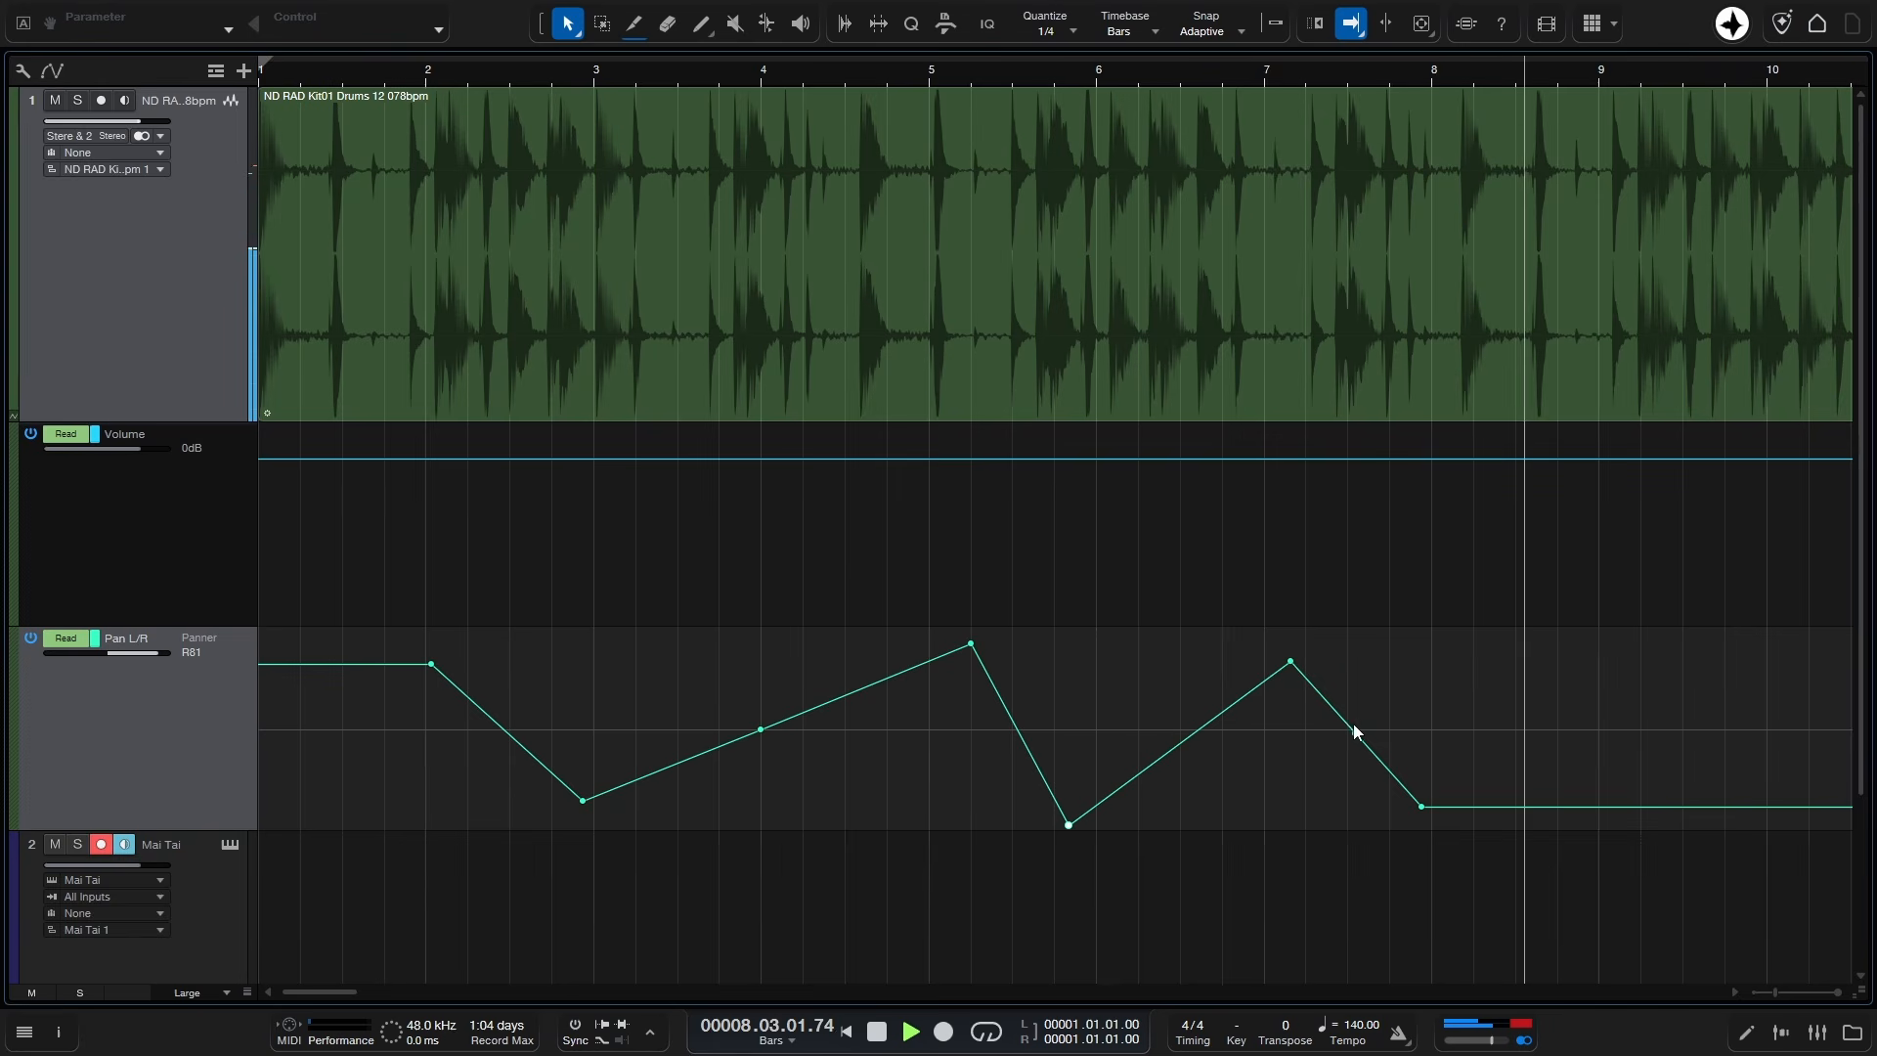
{"action": "left_click_drag", "start_coordinate": [1354, 732], "coordinate": [1354, 732]}
{"action": "key", "text": "space"}
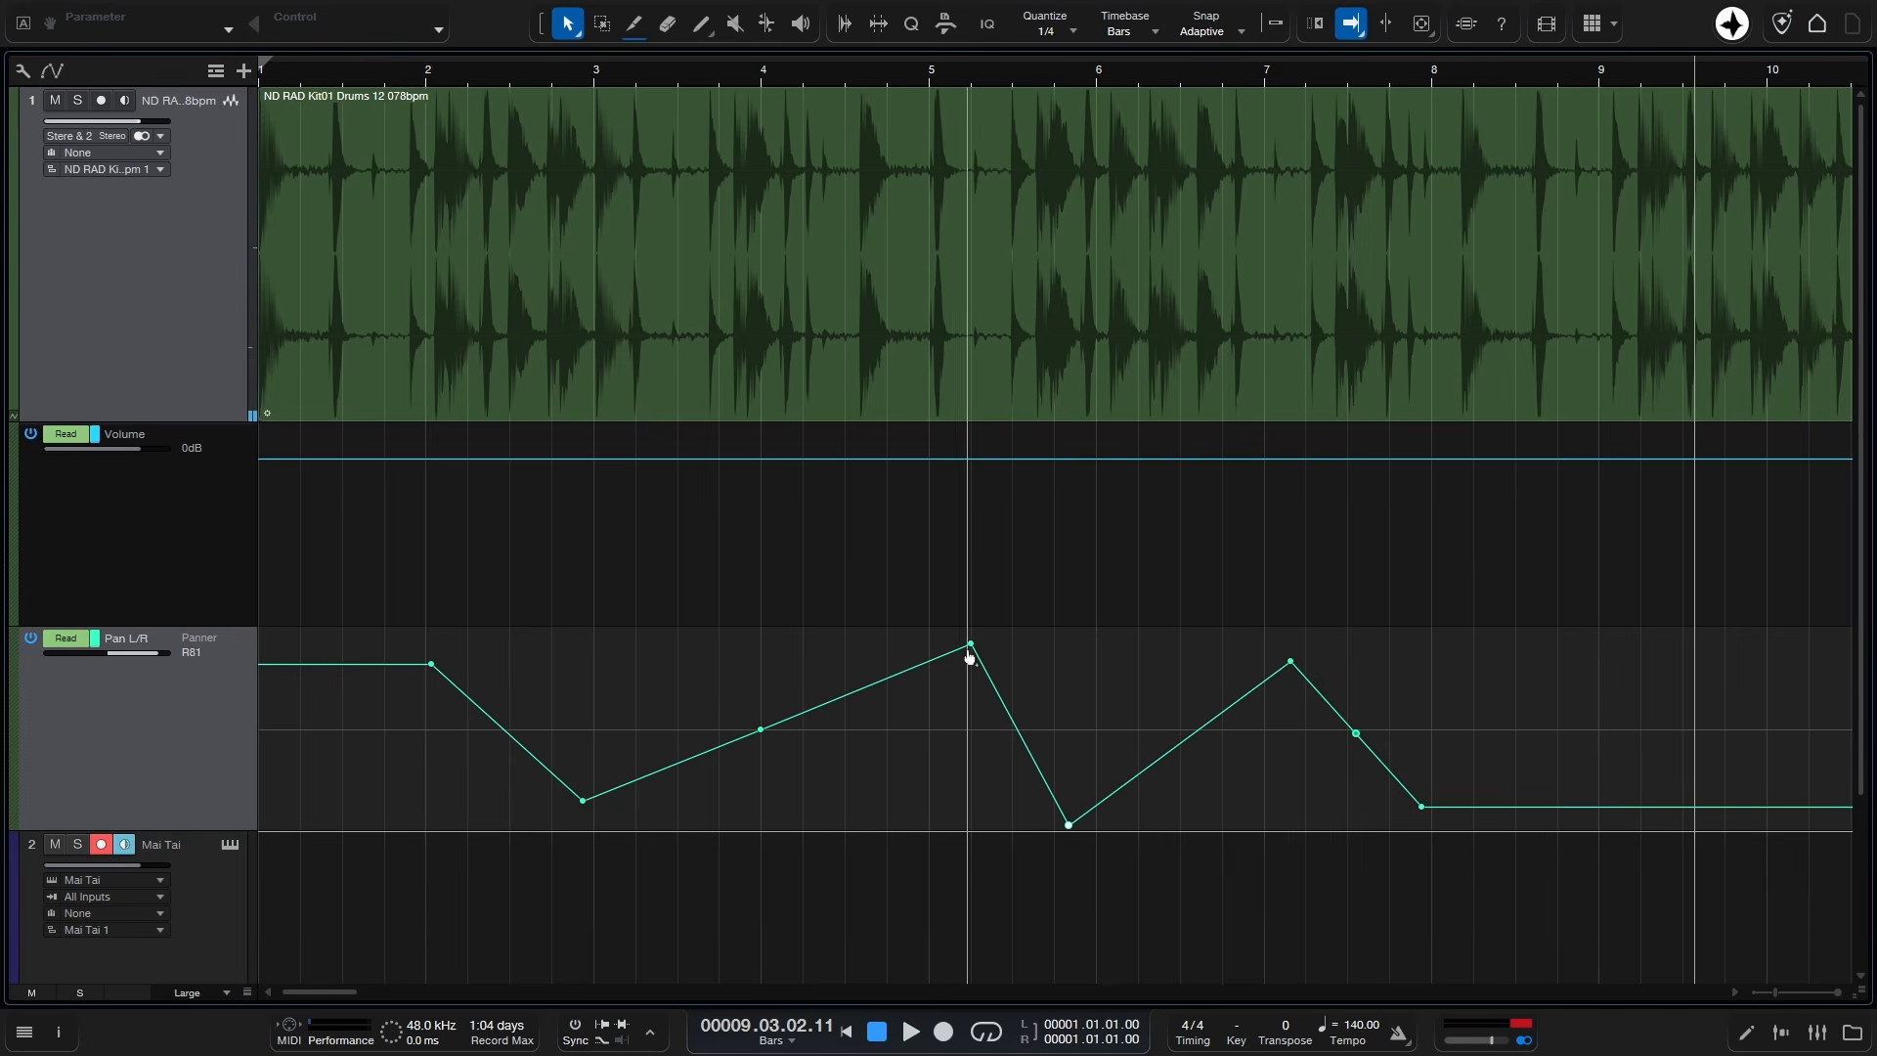
Step: Try reshaping the pan segment between bars 4 and 5.25 with its curve handle, and undo the changes
{"action": "key", "text": "ctrl+z"}
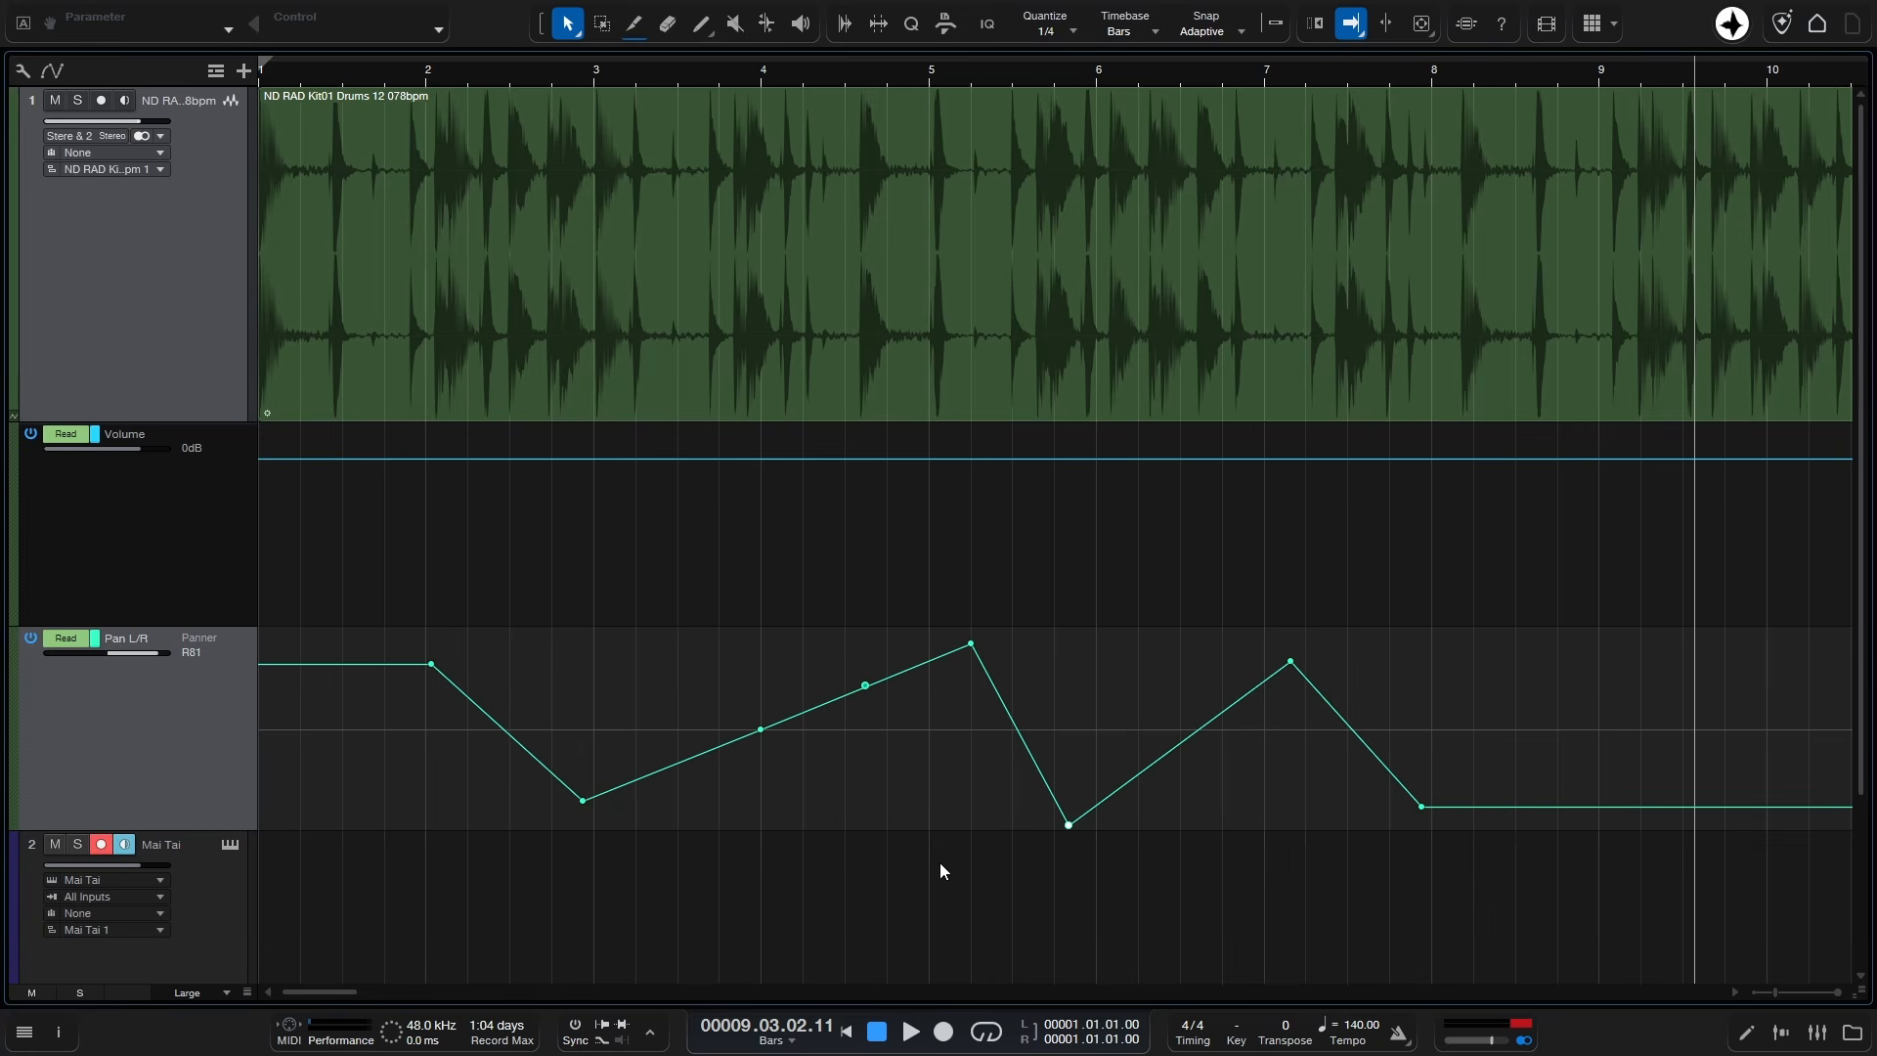
{"action": "left_click", "coordinate": [865, 685]}
{"action": "key", "text": "Delete"}
{"action": "mouse_move", "coordinate": [863, 684]}
{"action": "left_mouse_down"}
{"action": "mouse_move", "coordinate": [838, 665]}
{"action": "mouse_move", "coordinate": [873, 743]}
{"action": "mouse_move", "coordinate": [824, 653]}
{"action": "mouse_move", "coordinate": [860, 736]}
{"action": "mouse_move", "coordinate": [821, 662]}
{"action": "mouse_move", "coordinate": [834, 704]}
{"action": "left_mouse_up"}
{"action": "key", "text": "ctrl+z"}
{"action": "key", "text": "ctrl+z"}
Step: Collapse the drum track's automation lanes and display its Pan L/R automation directly over the waveform
{"action": "left_click", "coordinate": [13, 417]}
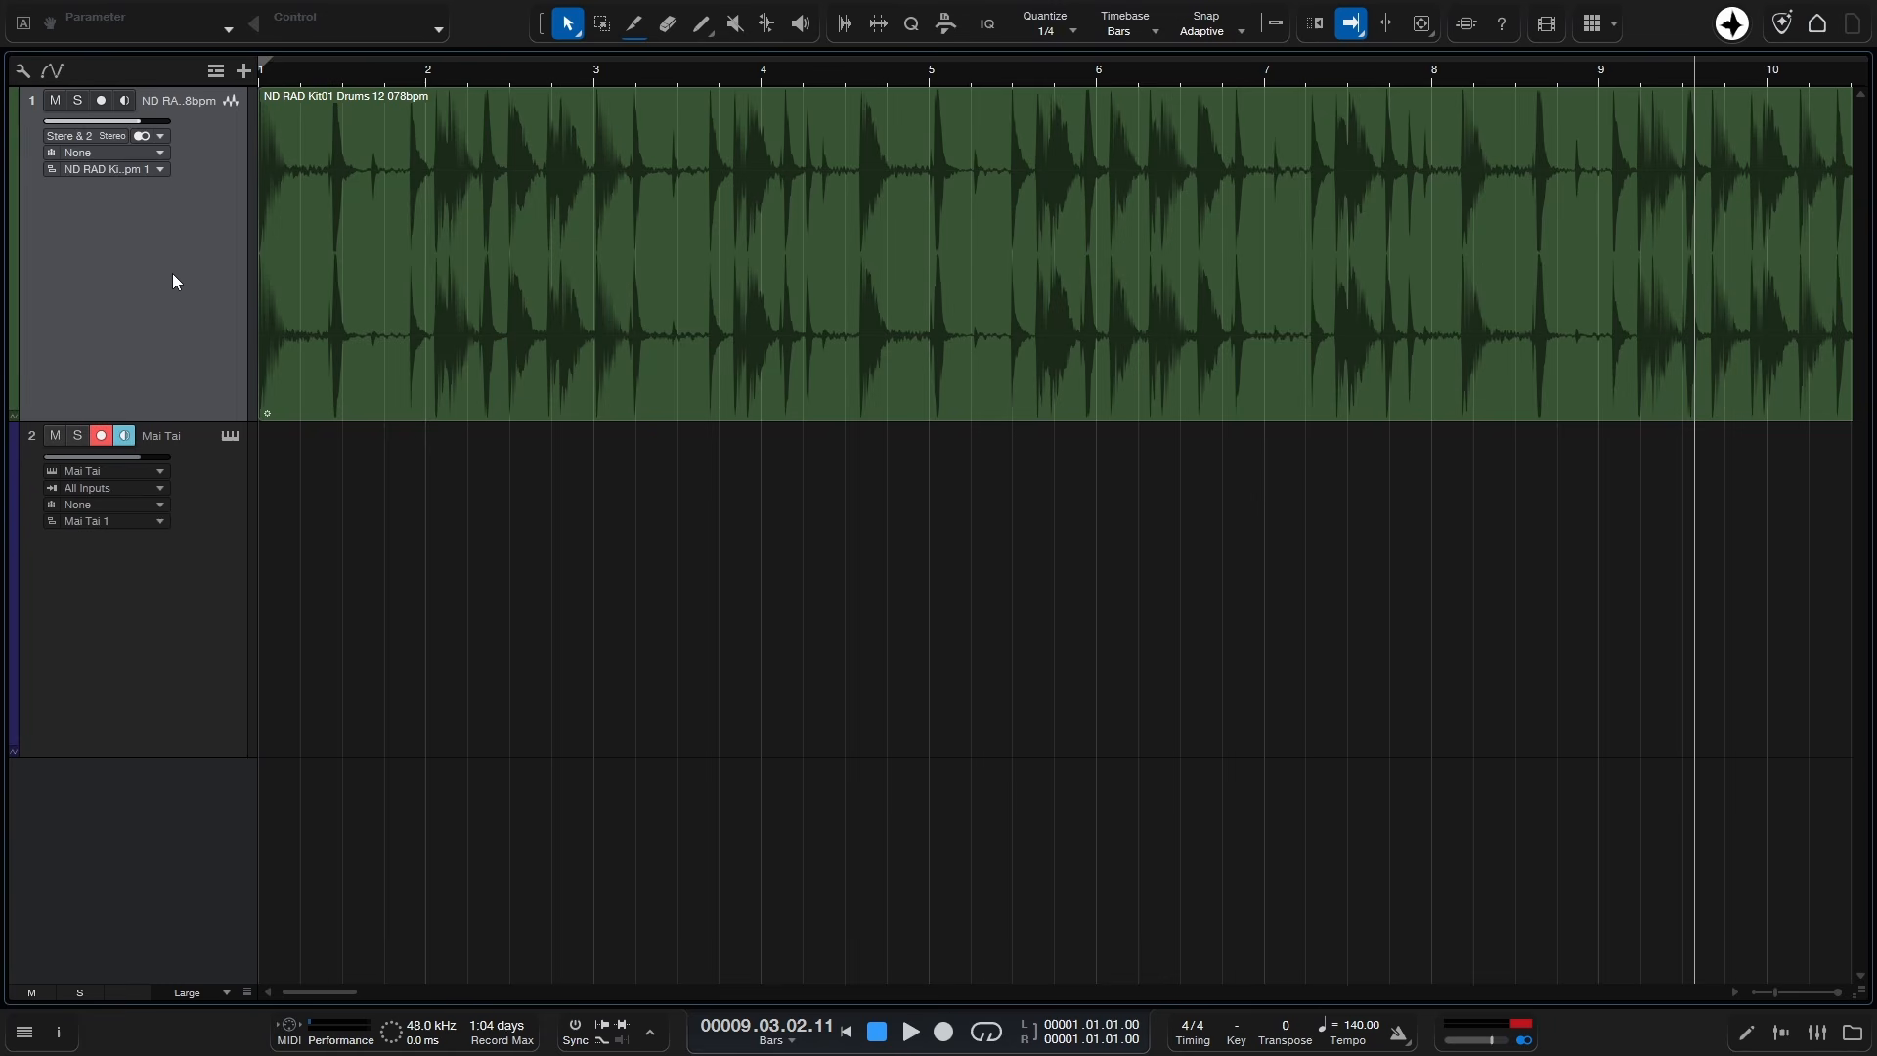
{"action": "key", "text": "a"}
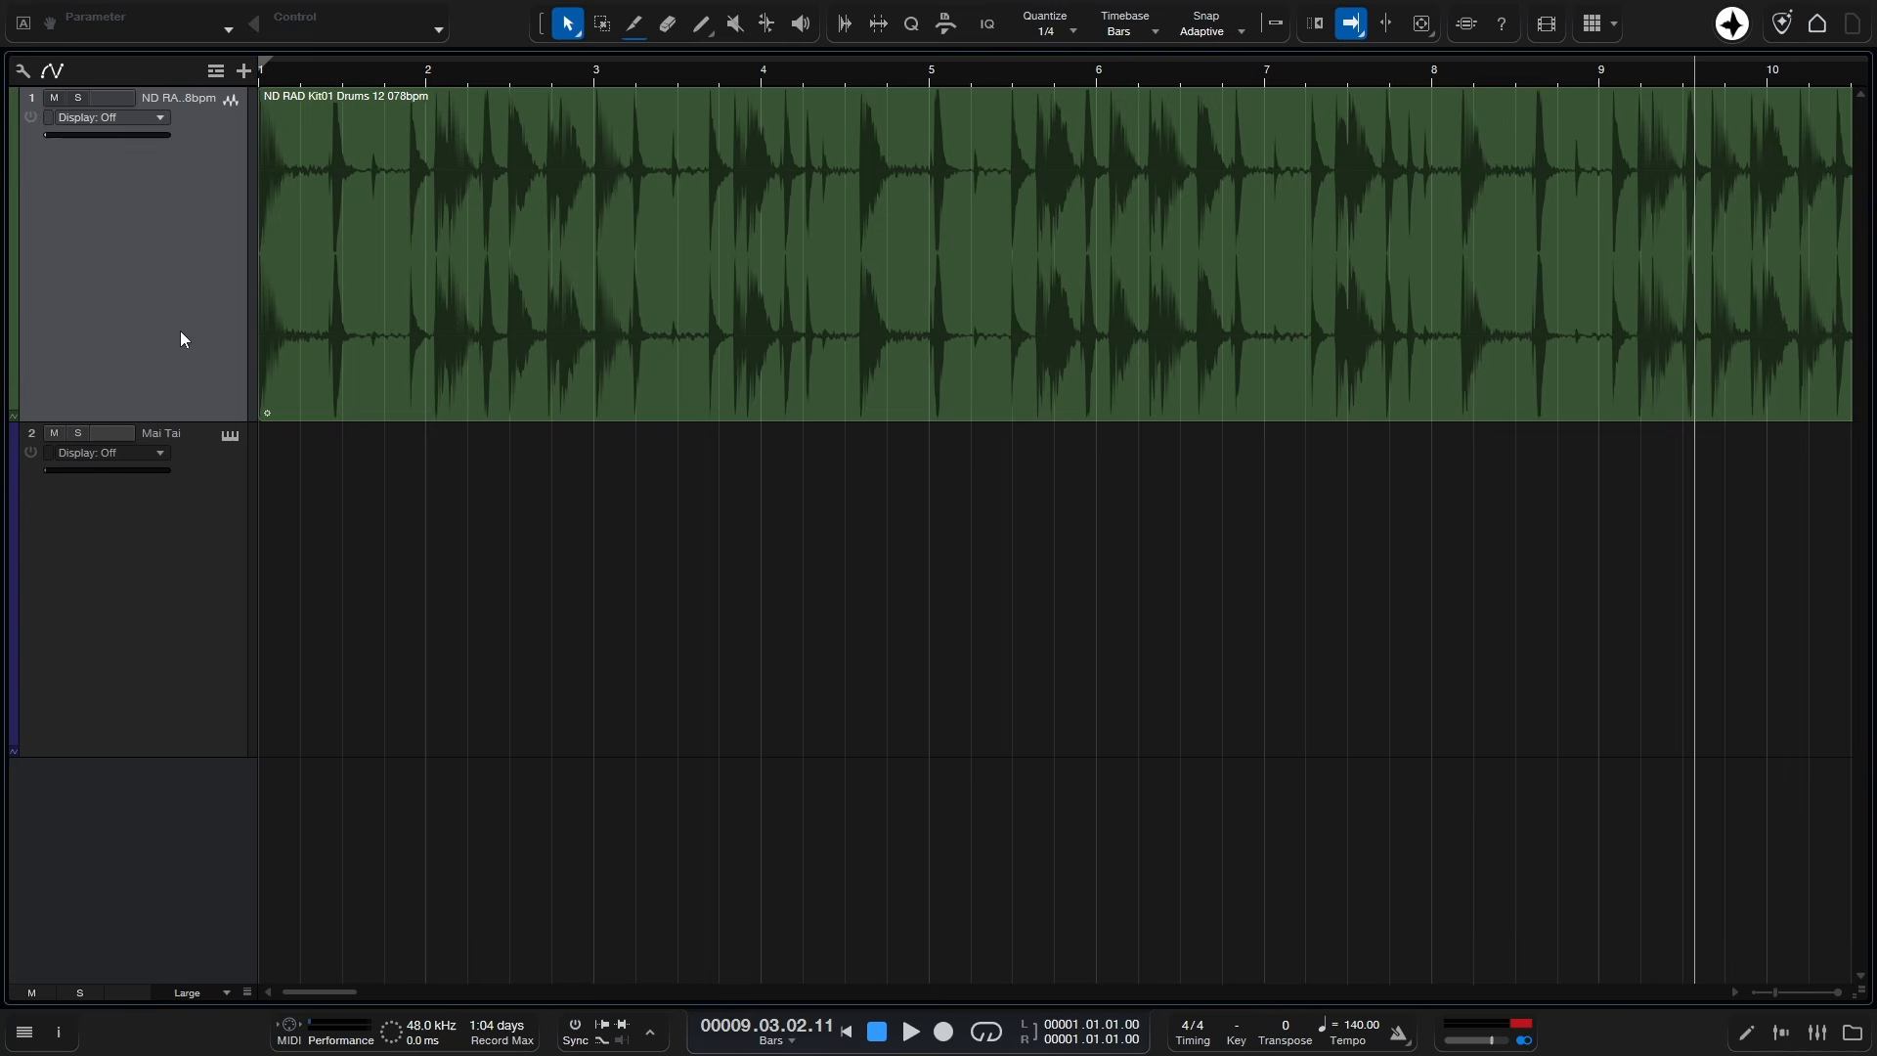
{"action": "left_click", "coordinate": [13, 418]}
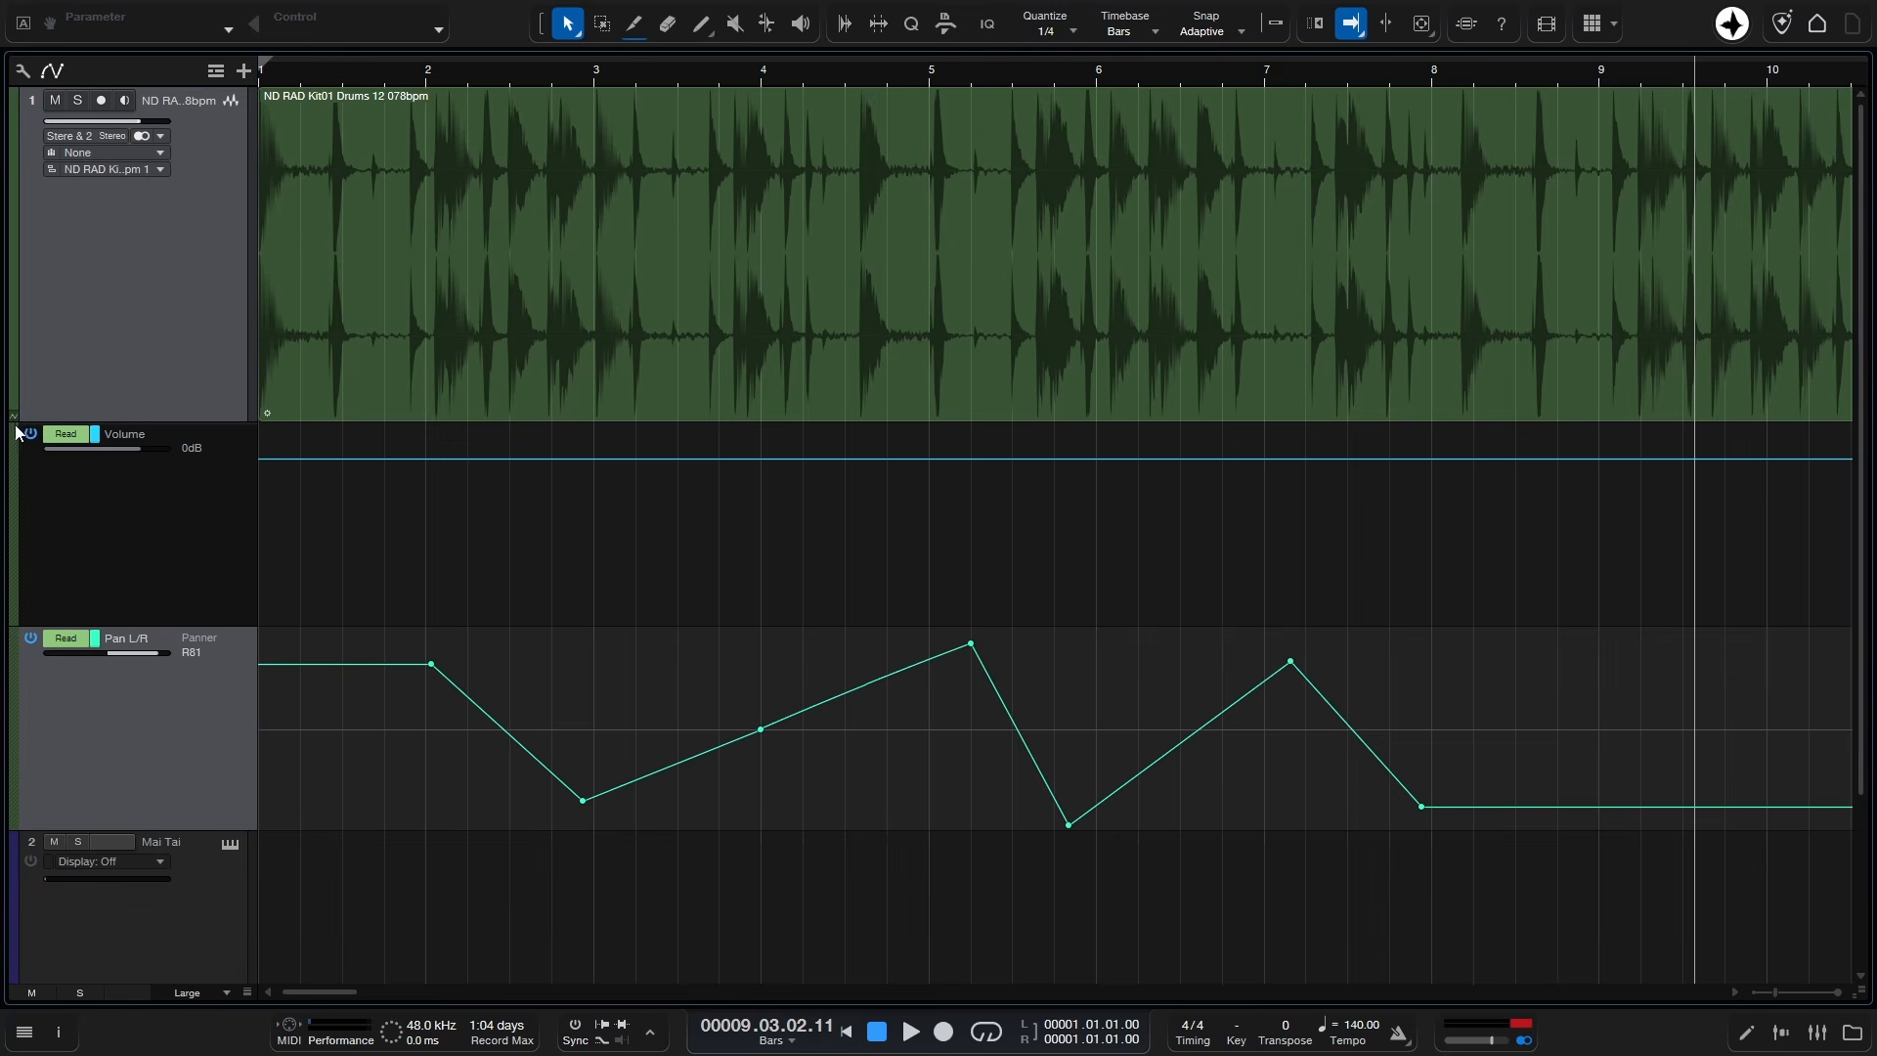
{"action": "left_click", "coordinate": [12, 417]}
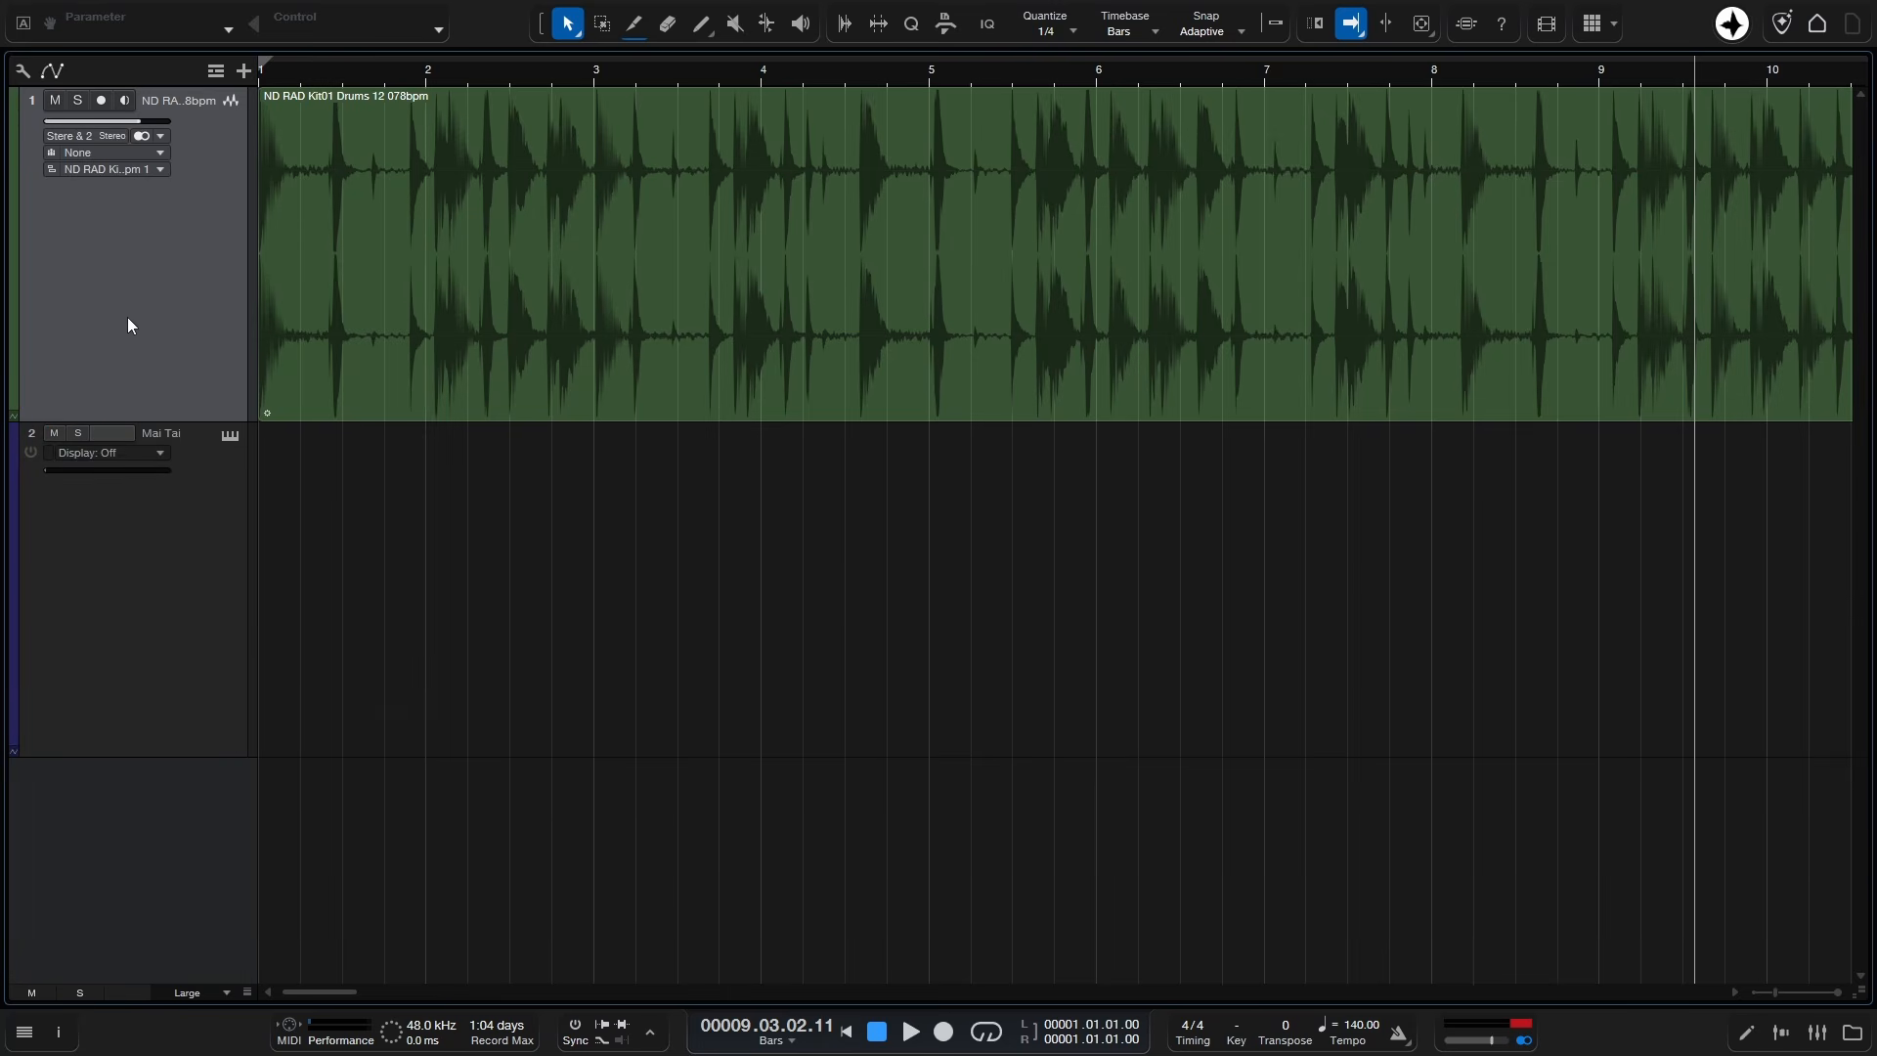
{"action": "key", "text": "a"}
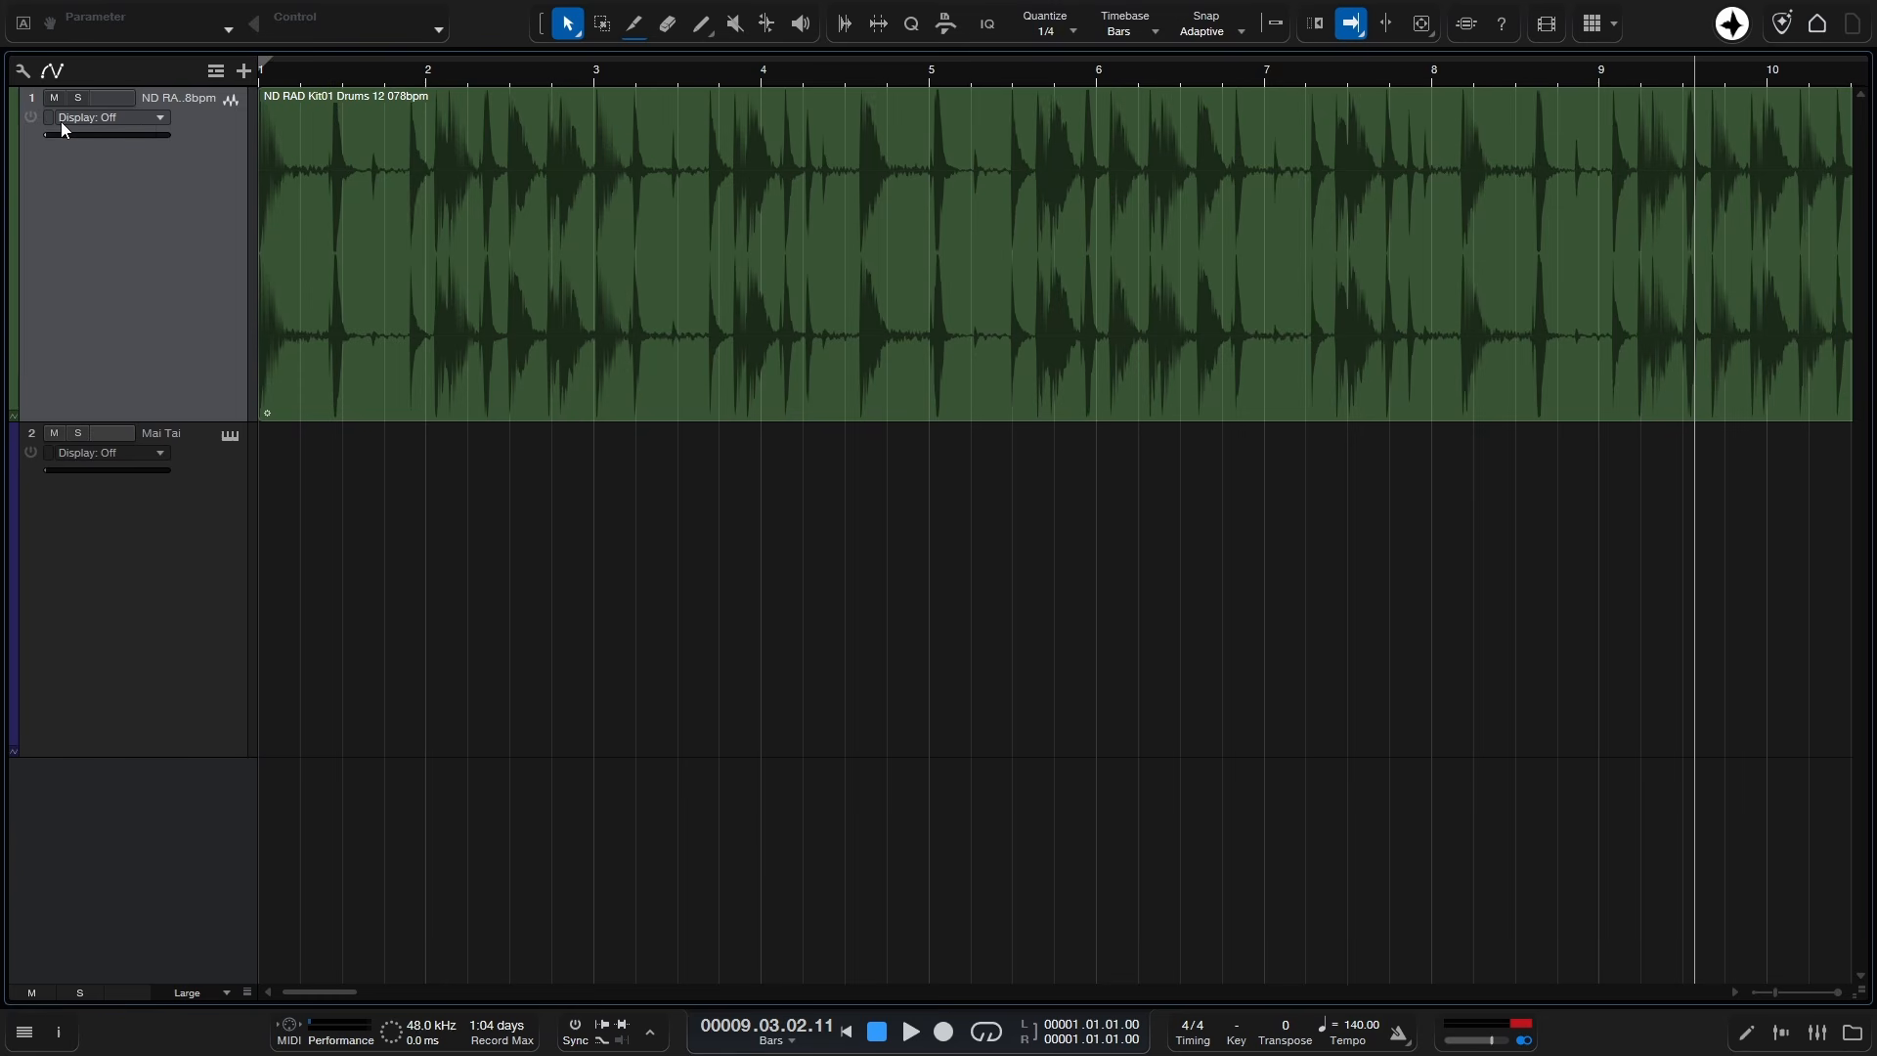
{"action": "left_click", "coordinate": [158, 121]}
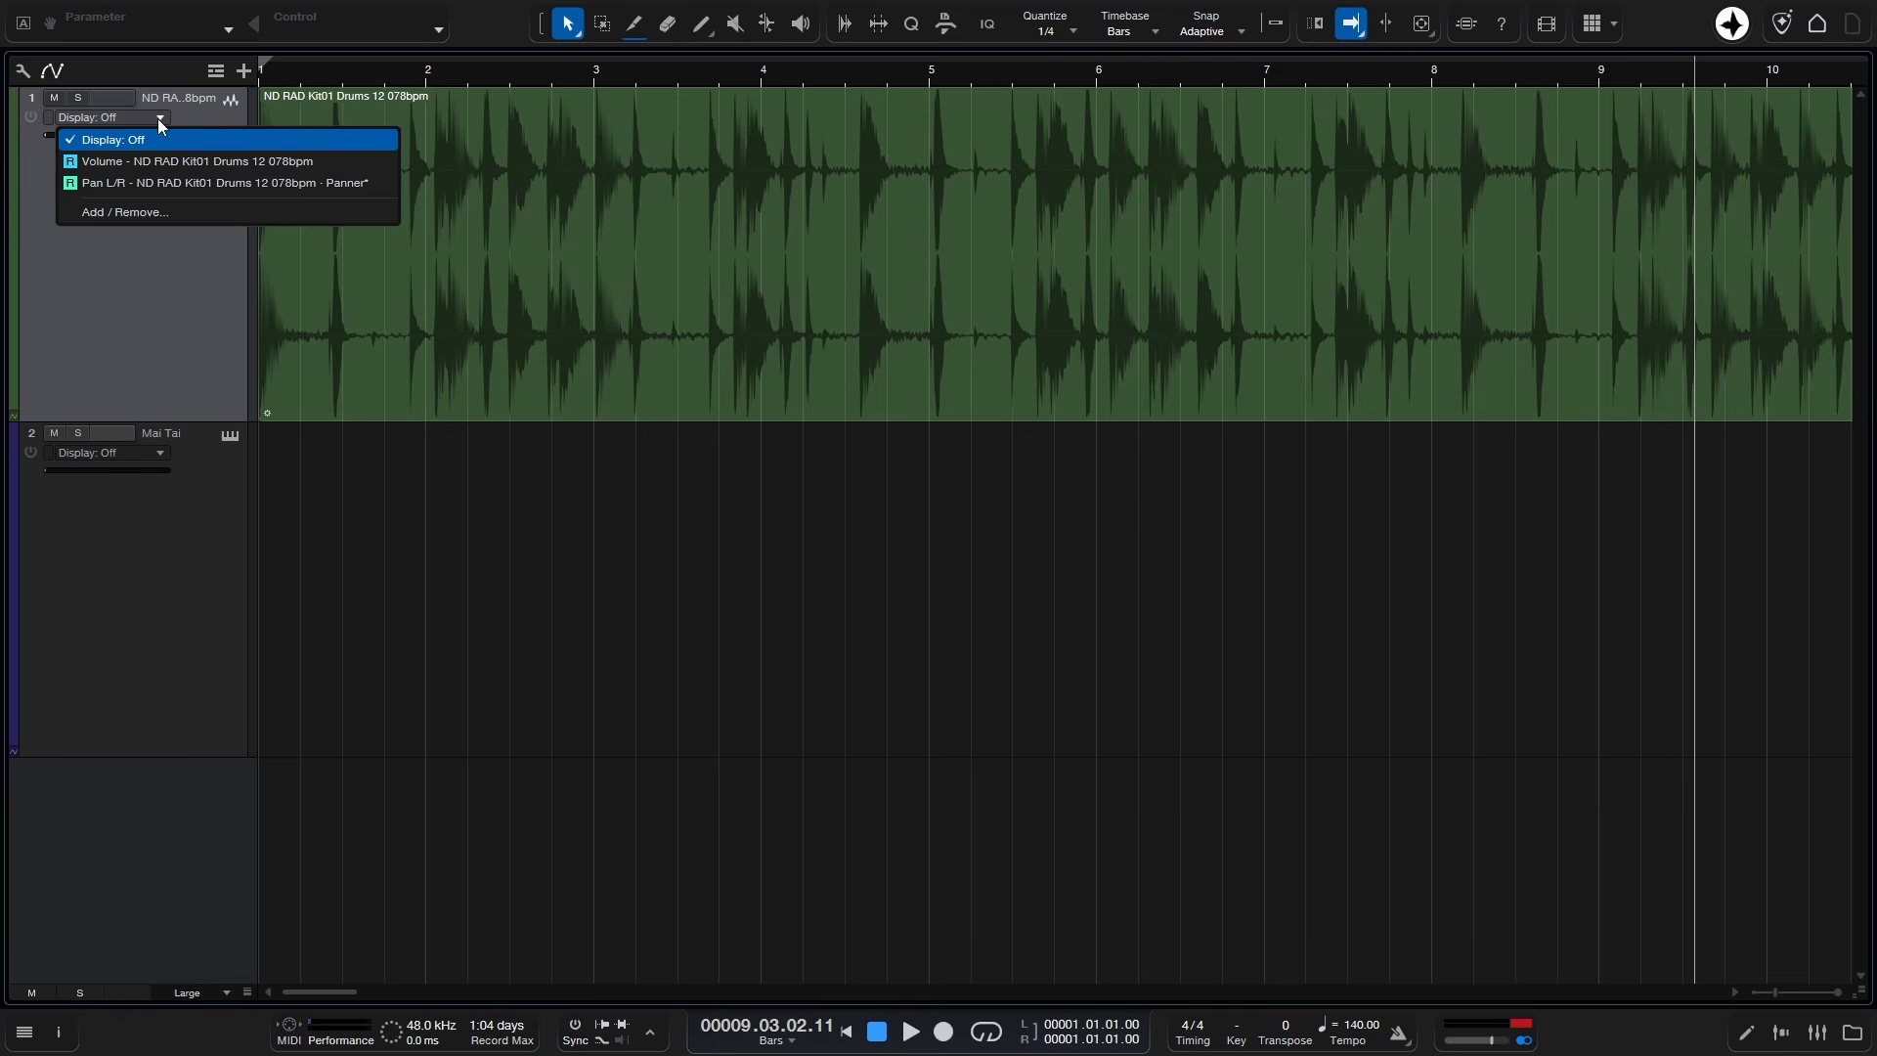
{"action": "left_click", "coordinate": [167, 185]}
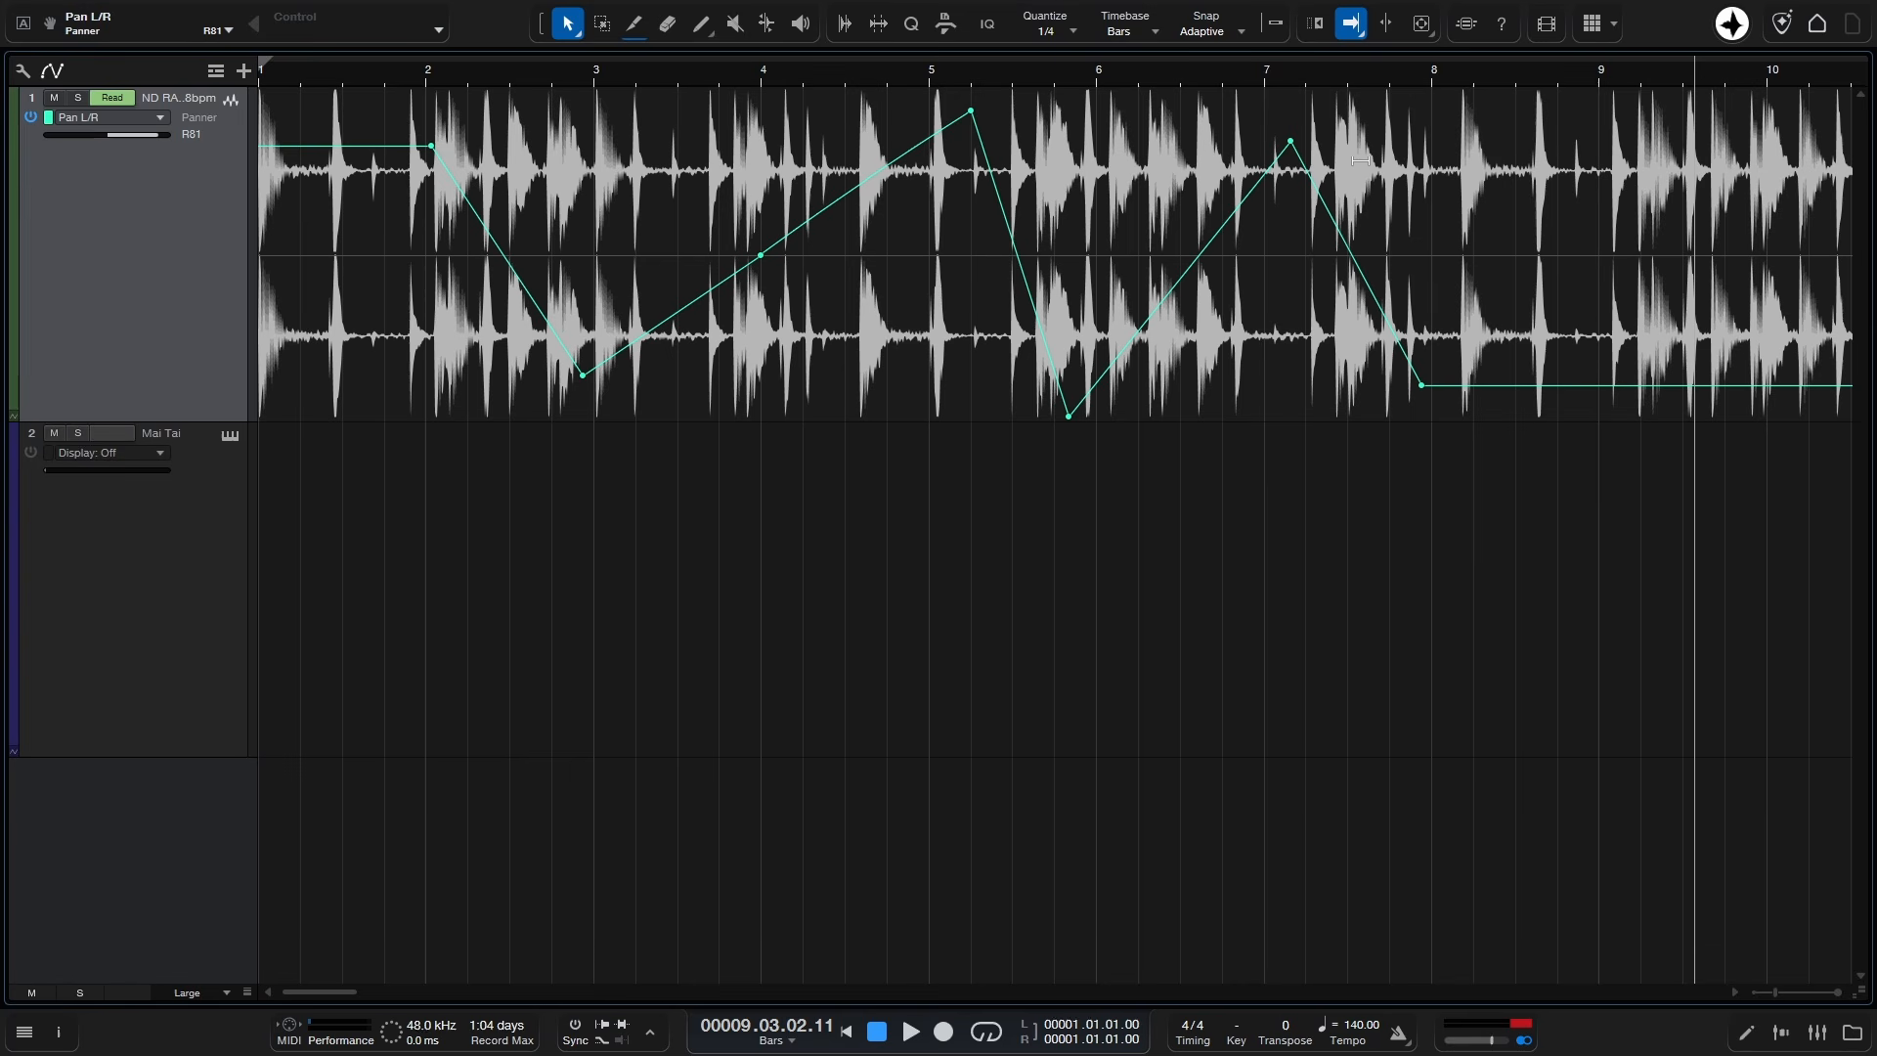
Step: Move the drum loop's pan peak from just after bar 7 to about bar 6.9, and add pan points near bars 8.8 and 9.6
{"action": "left_click_drag", "start_coordinate": [1293, 152], "coordinate": [1248, 152]}
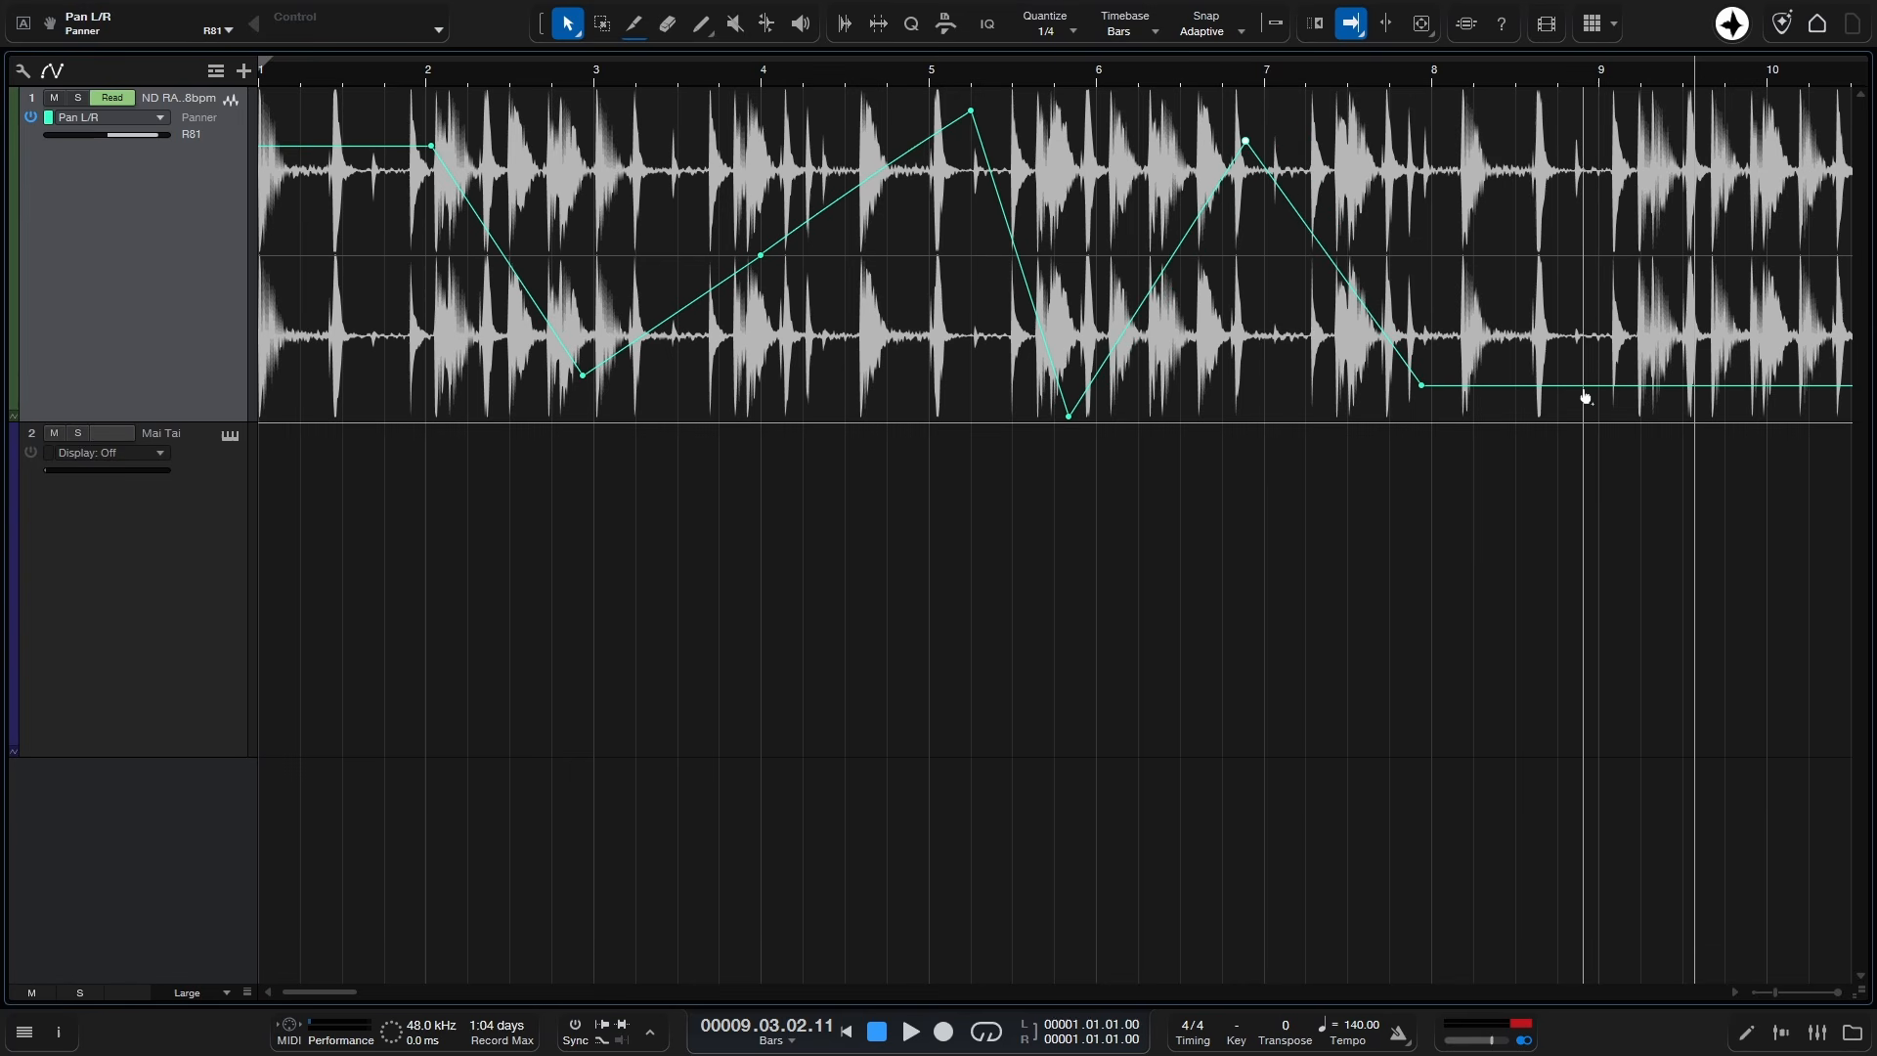
{"action": "left_click_drag", "start_coordinate": [1584, 389], "coordinate": [1699, 337]}
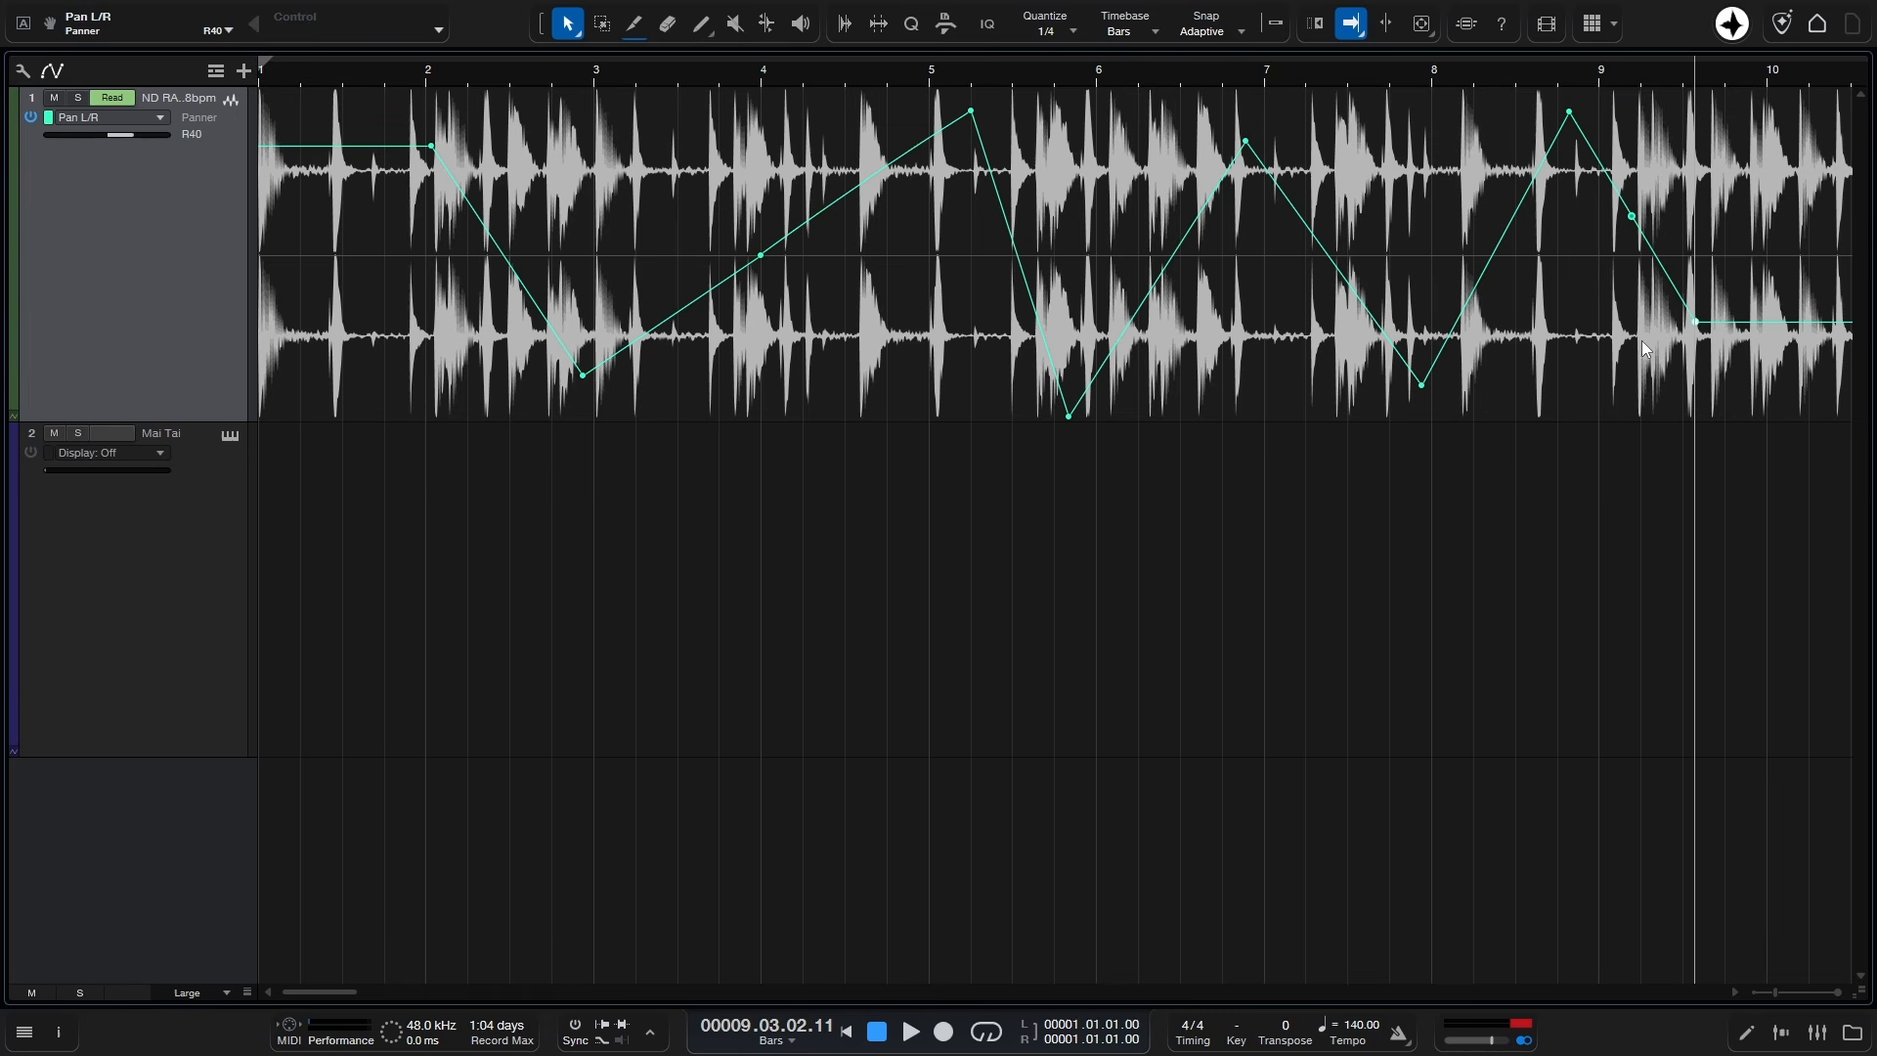
Step: Examine the parameters available for automation on the drum track and close the Automation dialog
{"action": "left_click", "coordinate": [153, 118]}
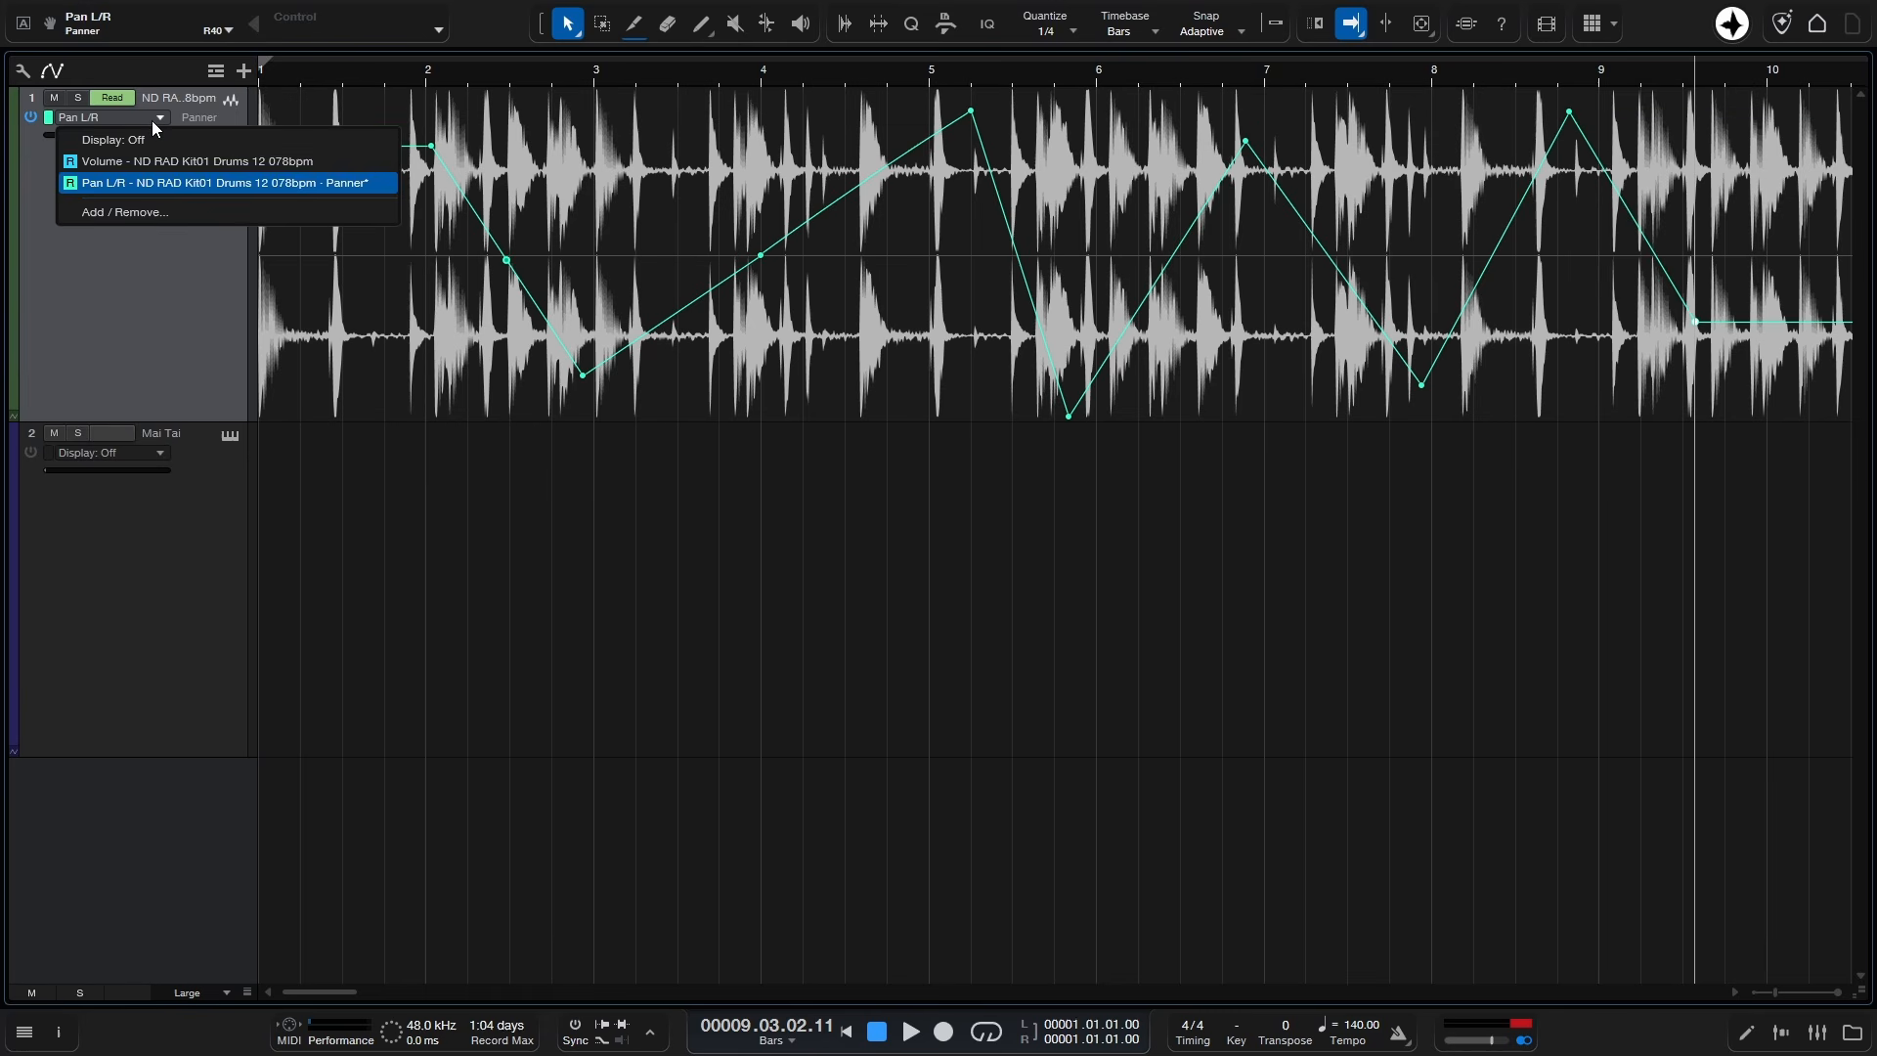
{"action": "left_click", "coordinate": [150, 212]}
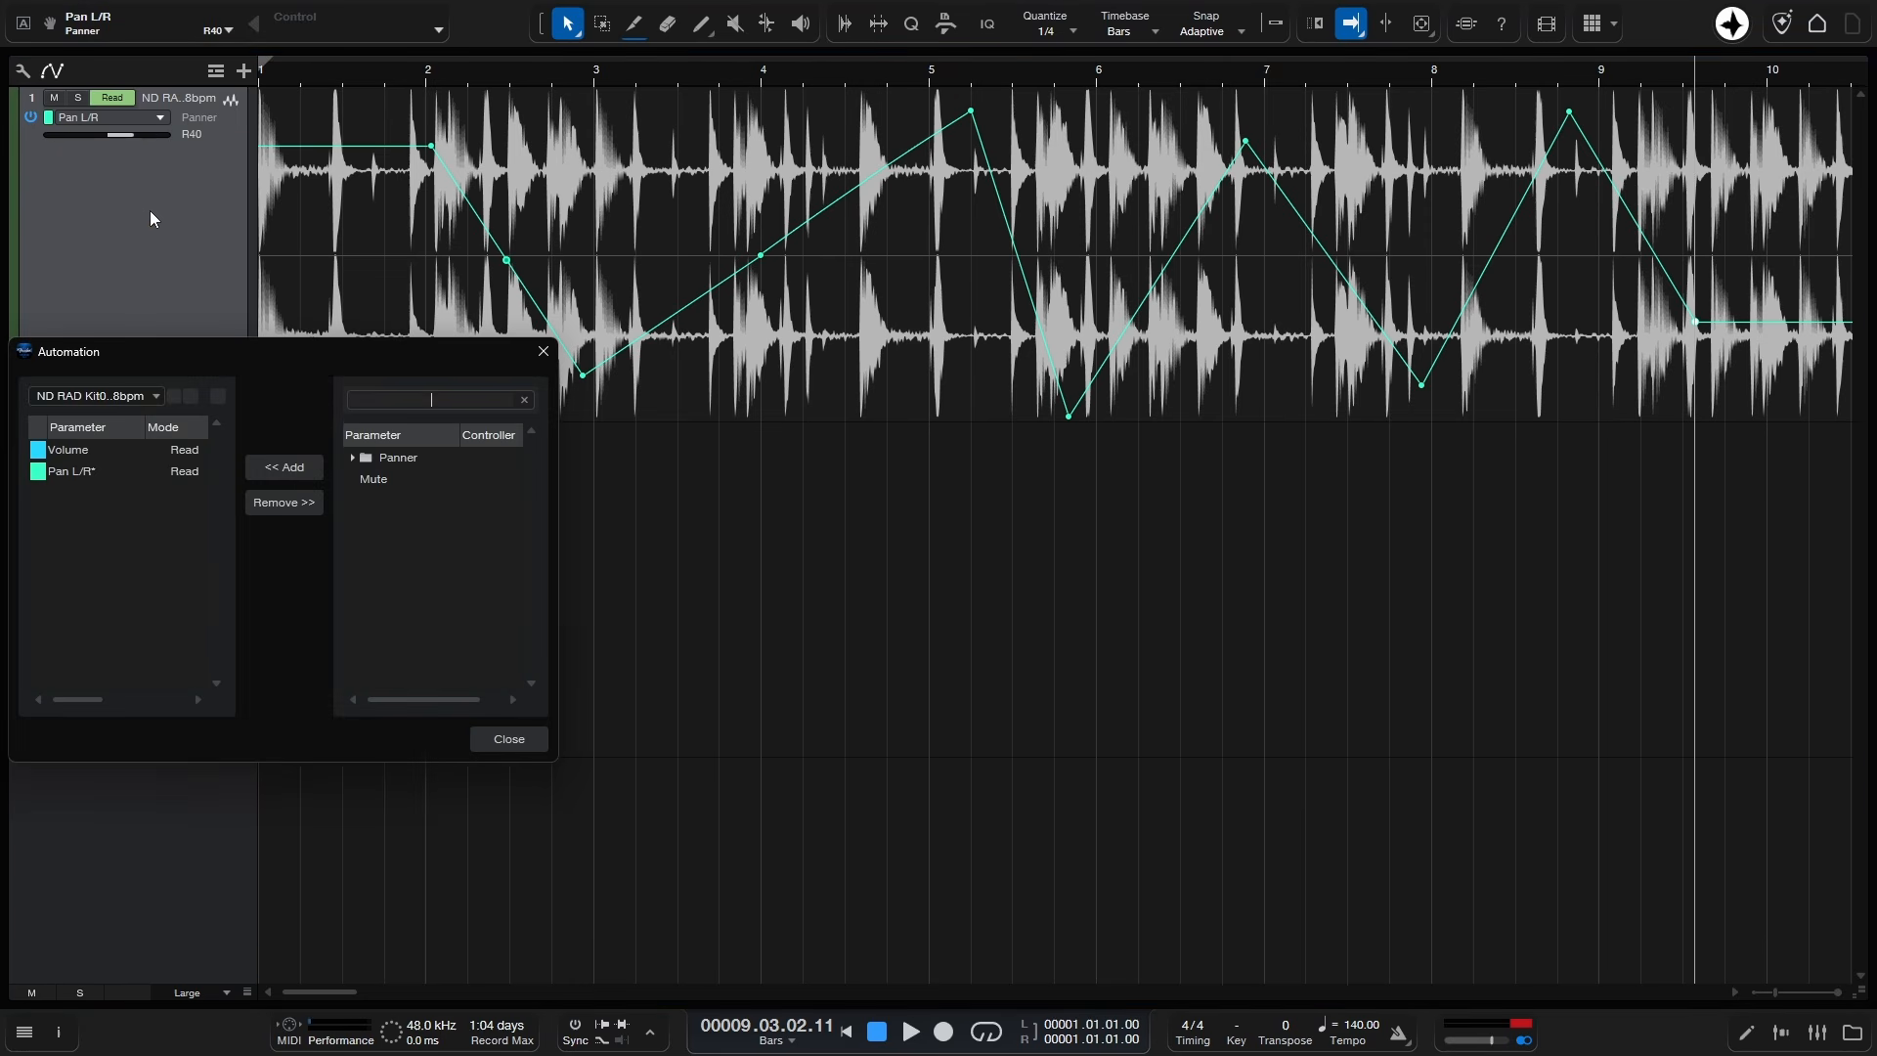
{"action": "left_click_drag", "start_coordinate": [337, 346], "coordinate": [794, 319]}
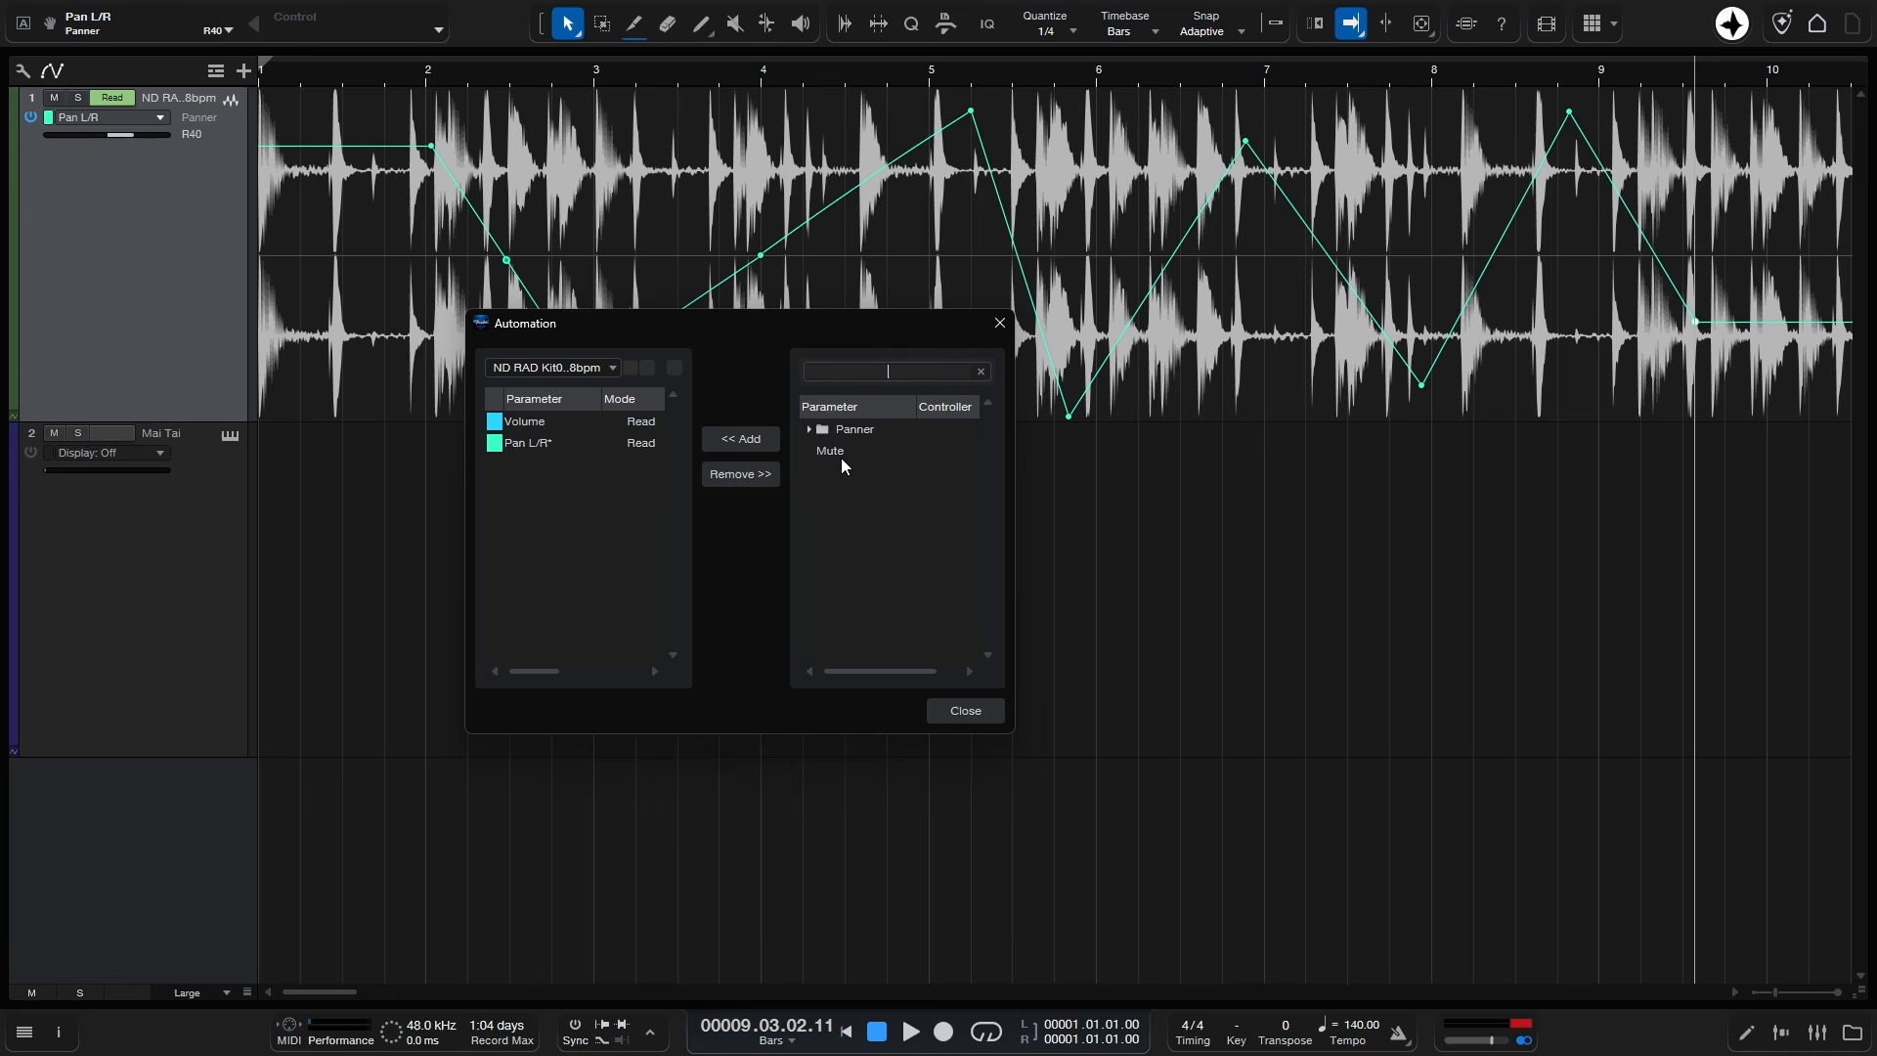
{"action": "left_click", "coordinate": [964, 710]}
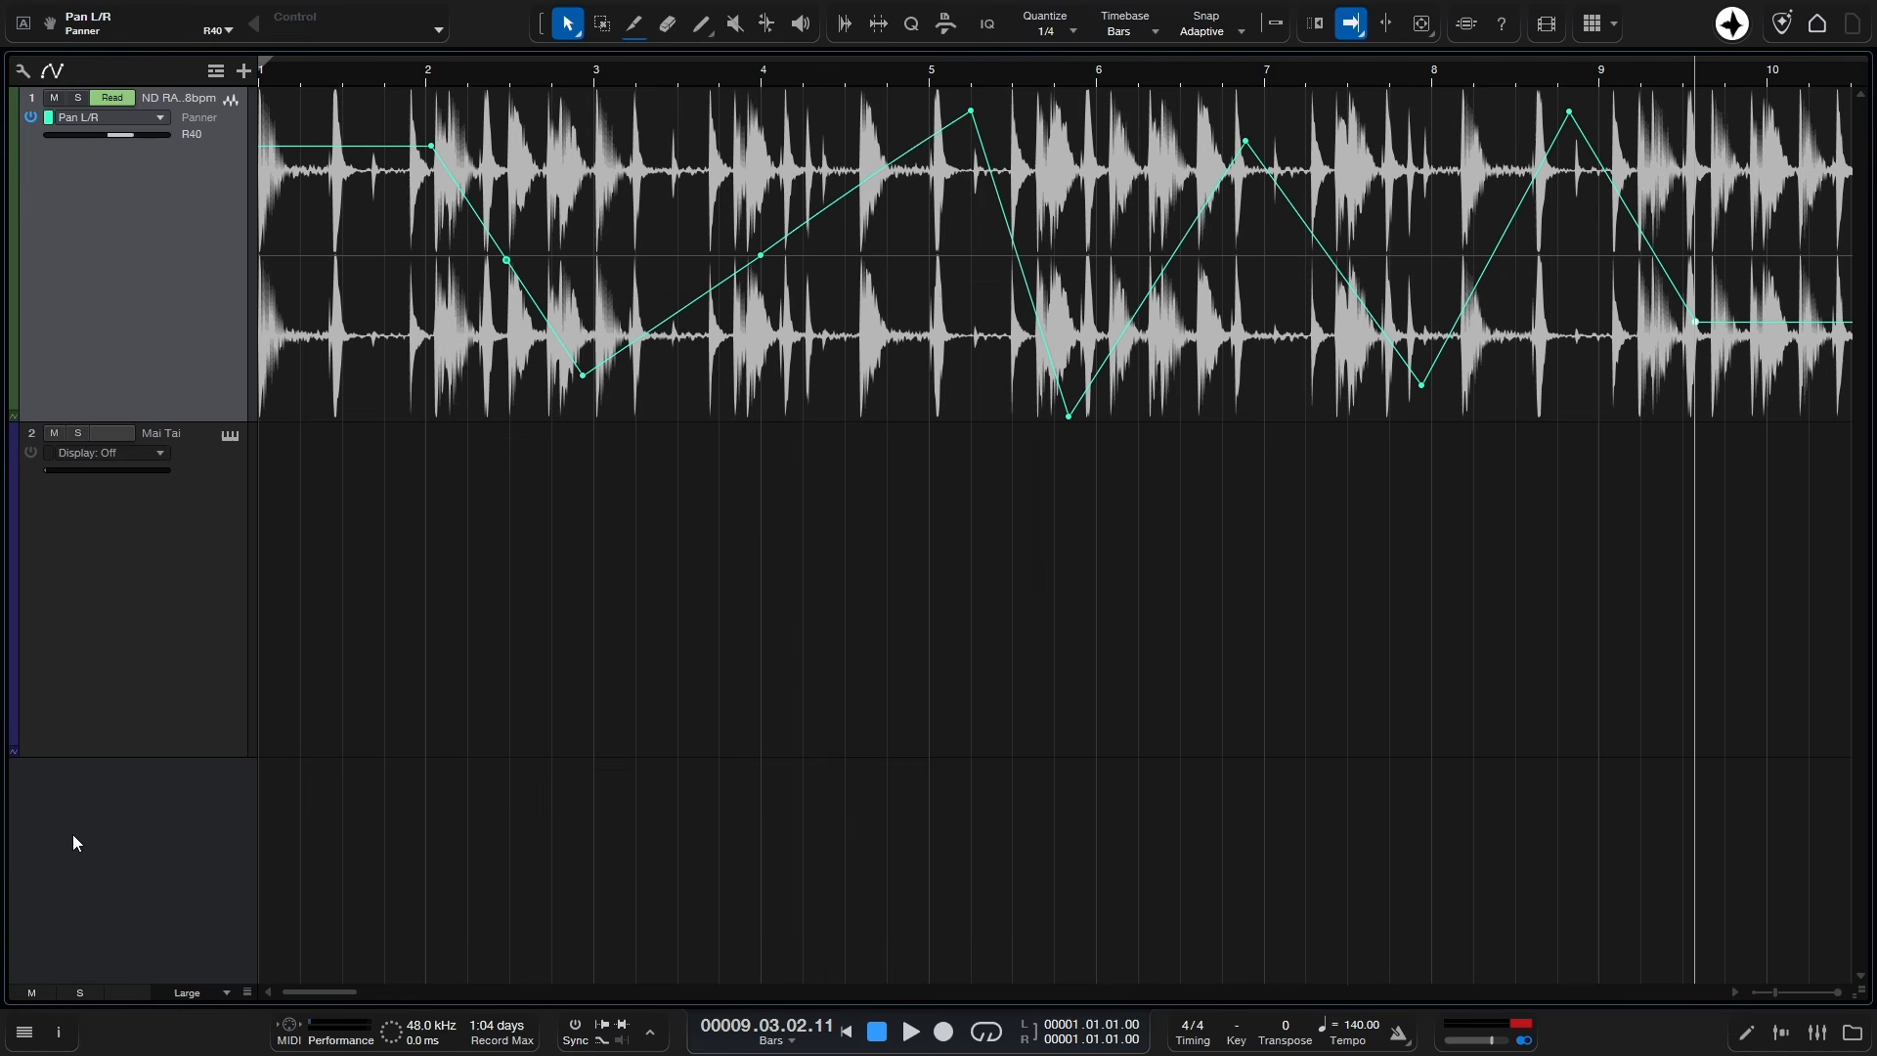
Step: Show the Inspector, insert the Analog Delay effect on the drum track, and close the plug-in window
{"action": "left_click", "coordinate": [61, 1033]}
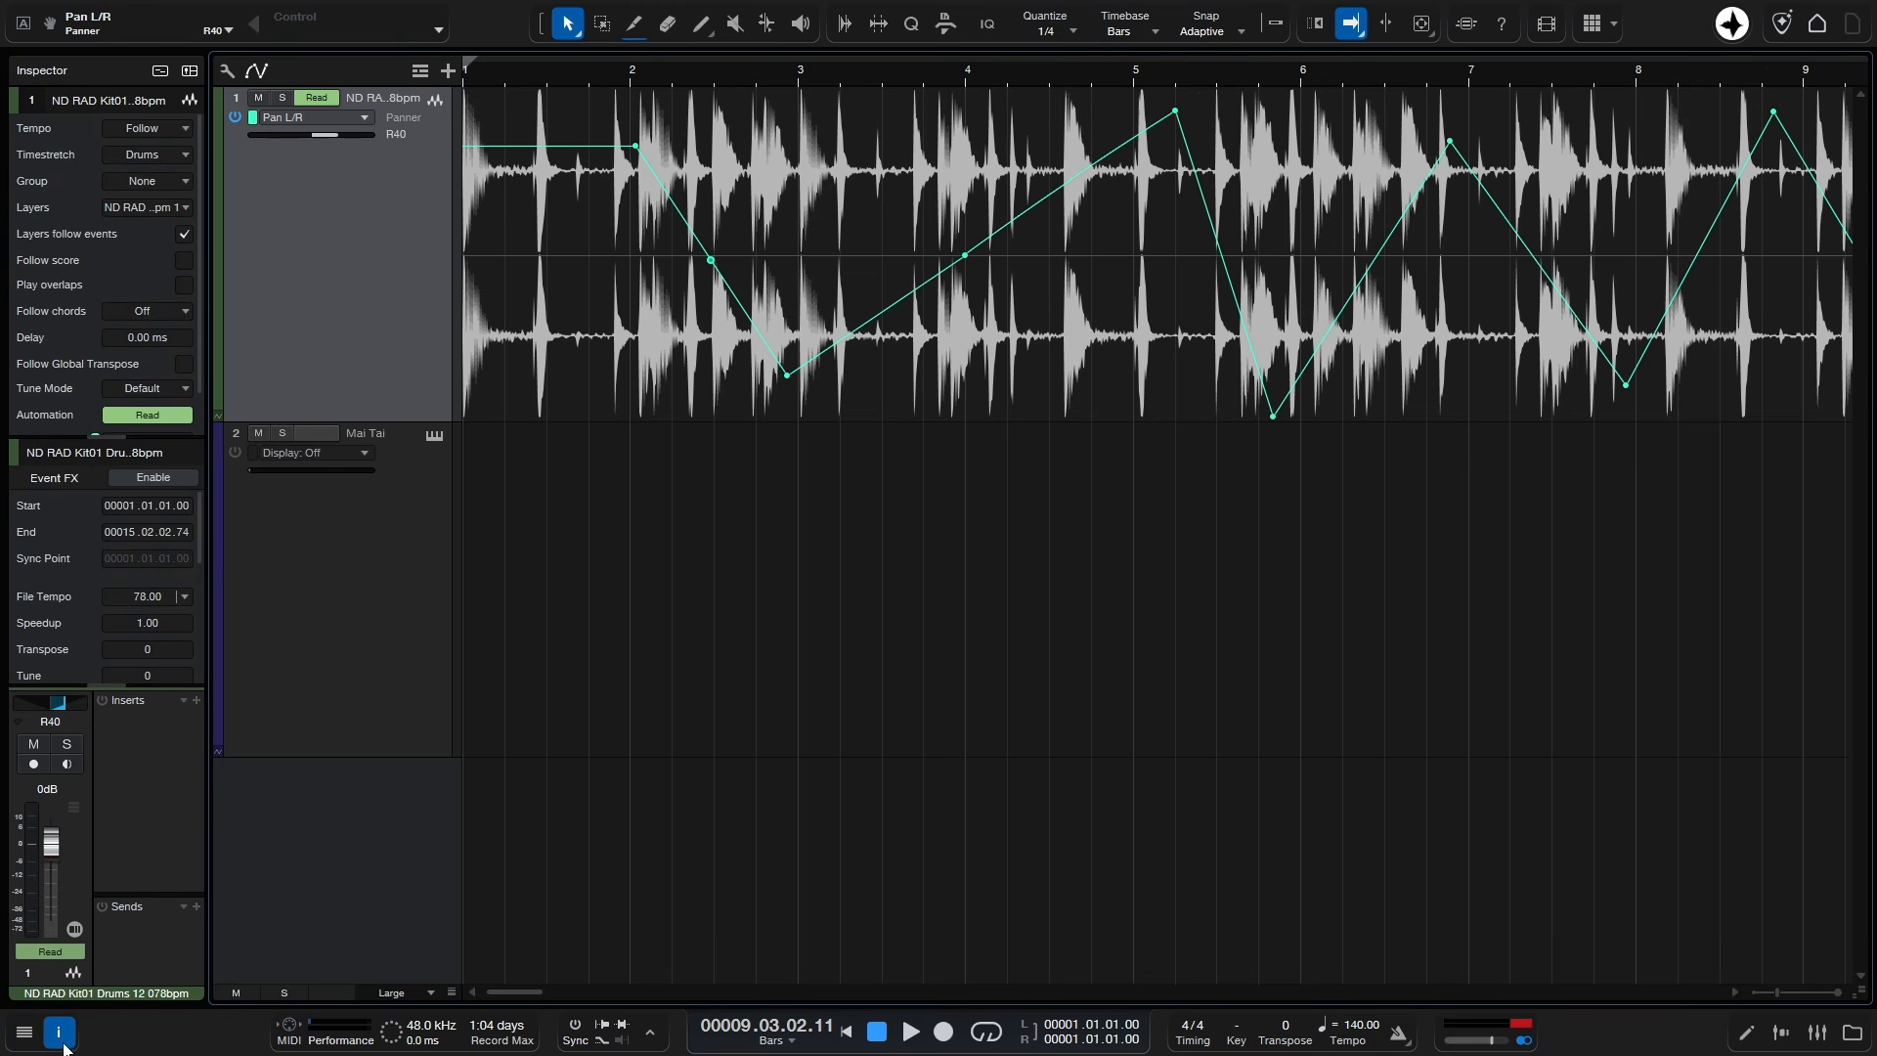
{"action": "left_click", "coordinate": [196, 702]}
{"action": "type", "text": "a"}
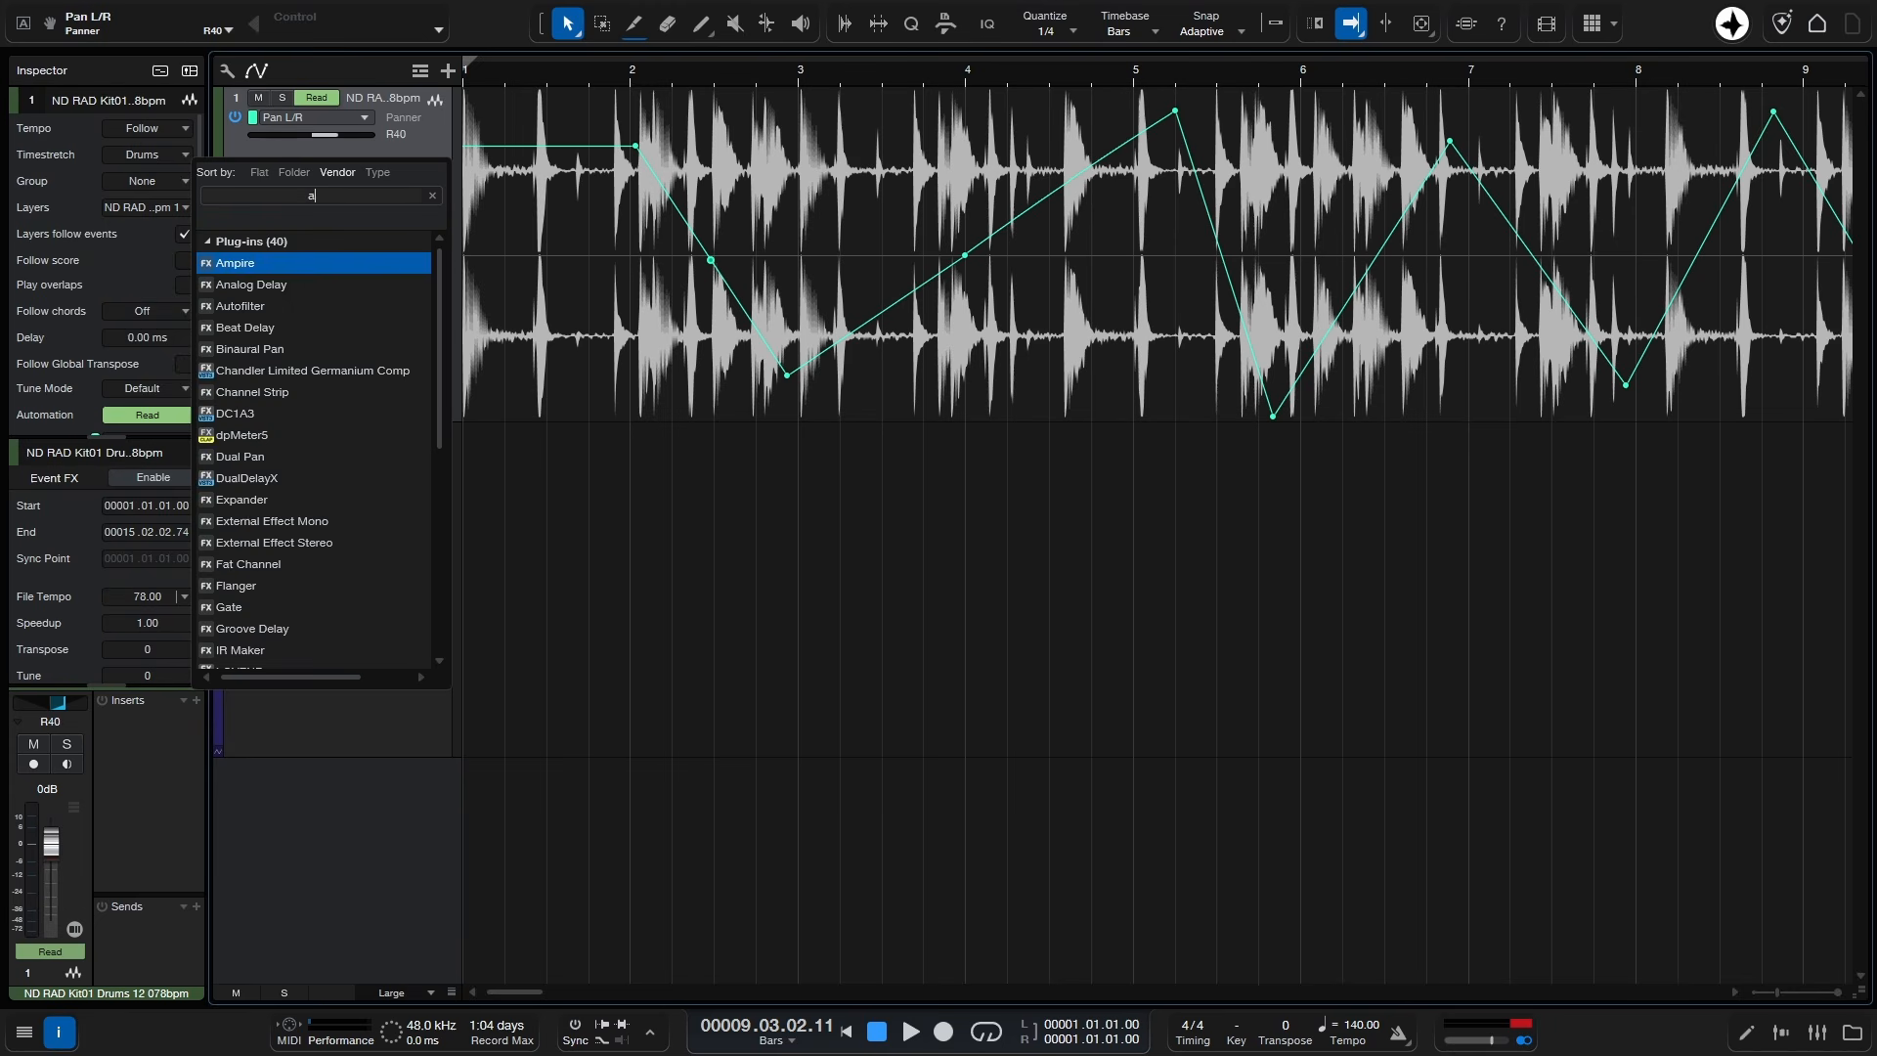
{"action": "type", "text": "nal"}
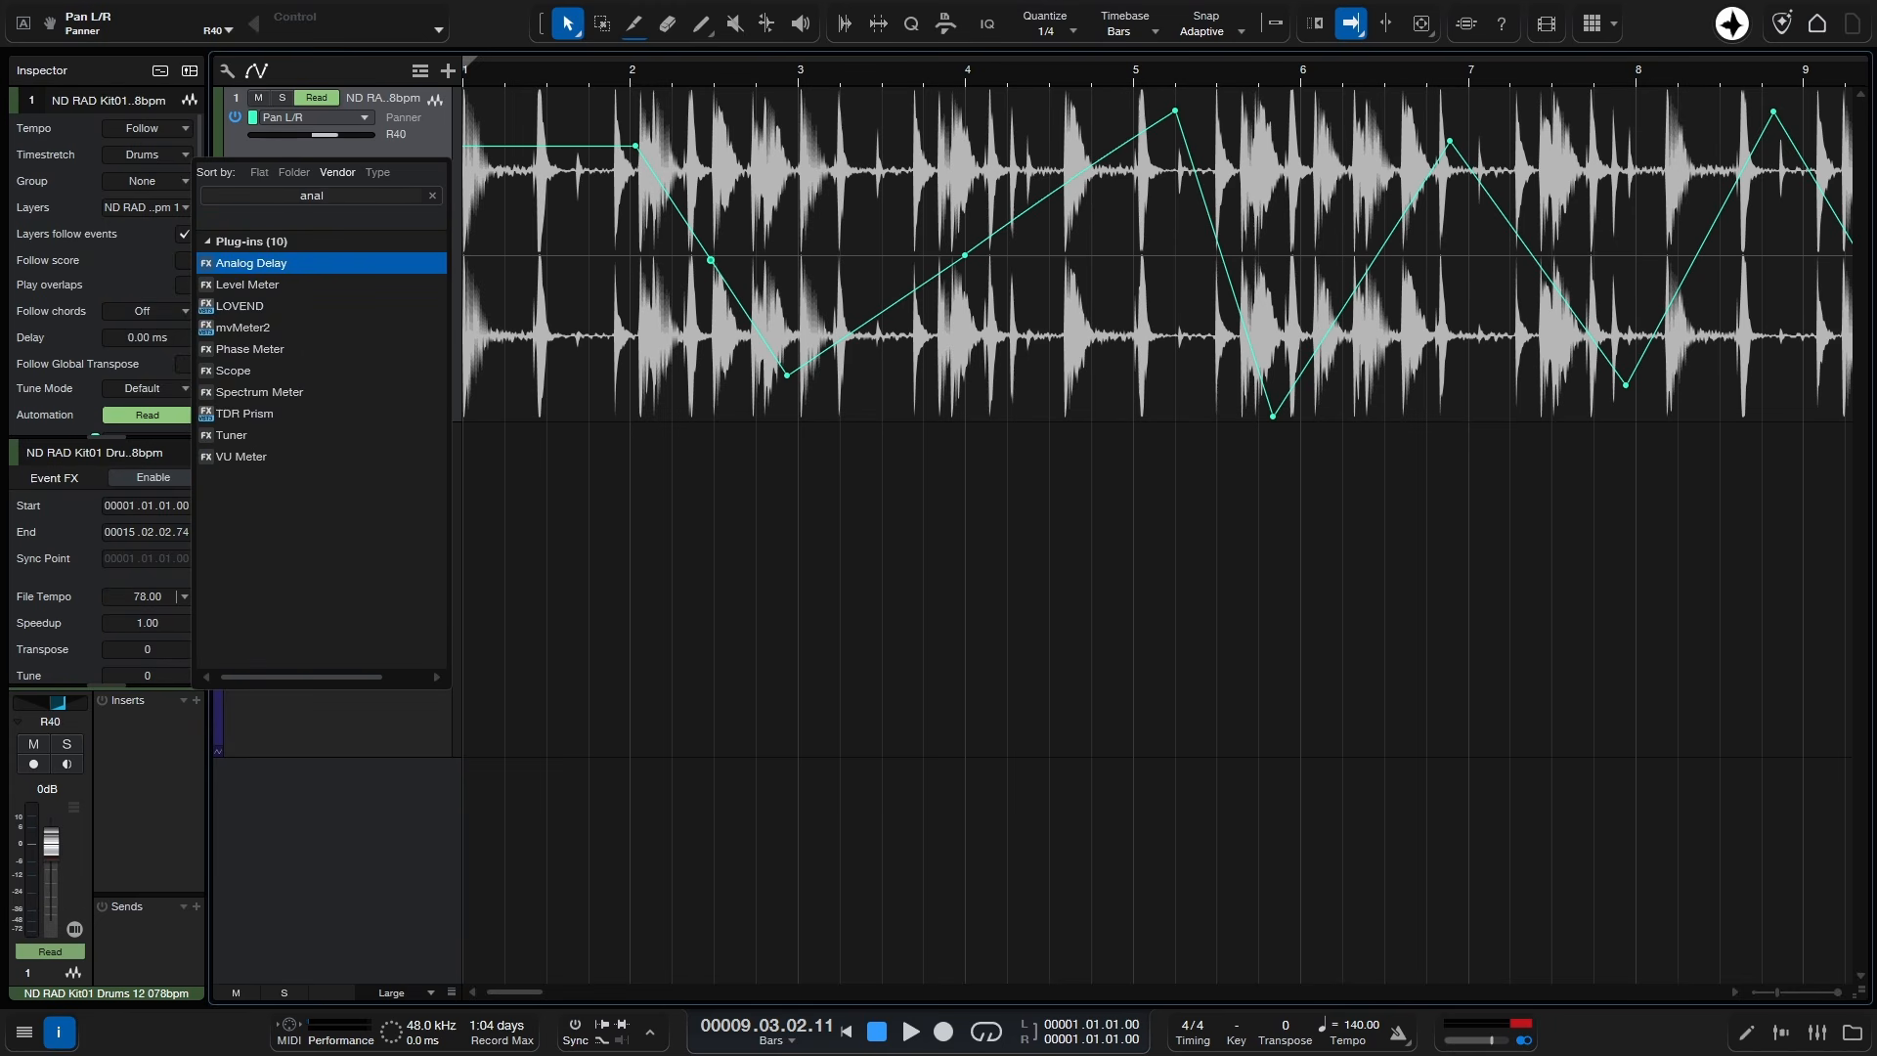
{"action": "key", "text": "Return"}
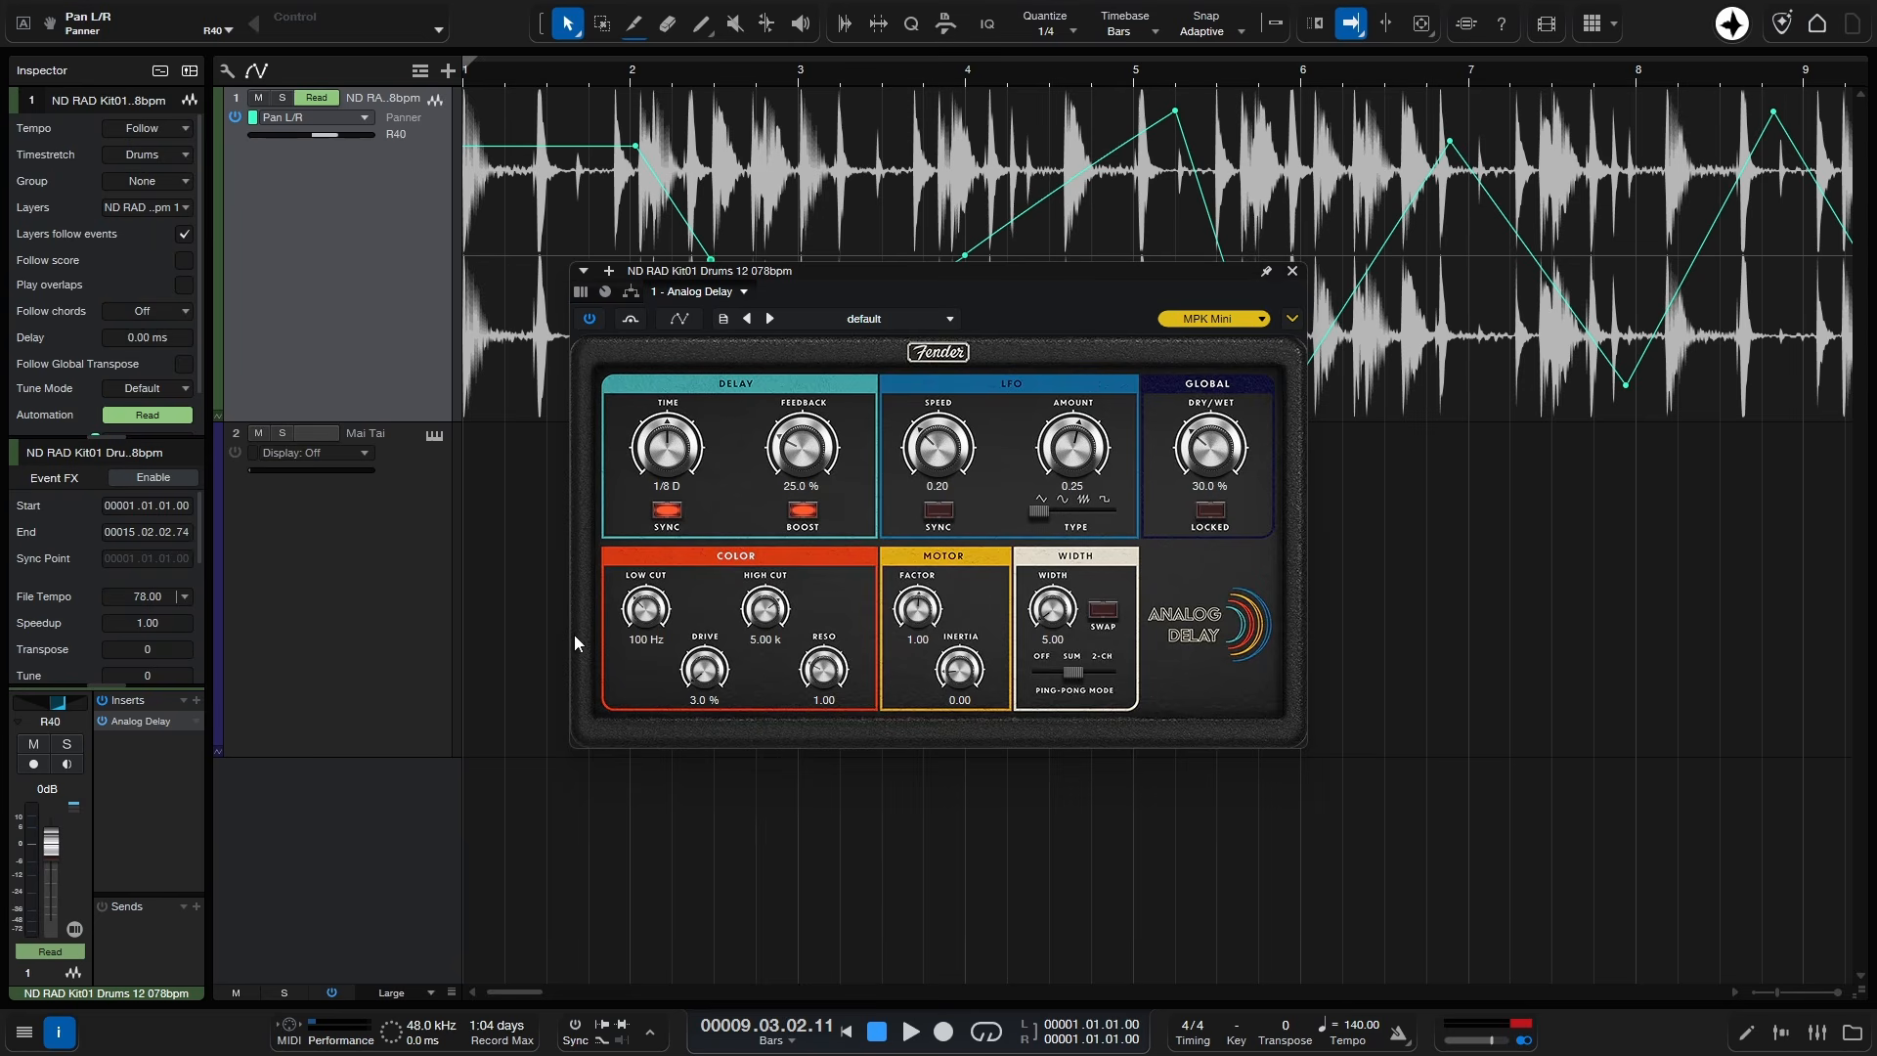
{"action": "left_click", "coordinate": [1292, 271]}
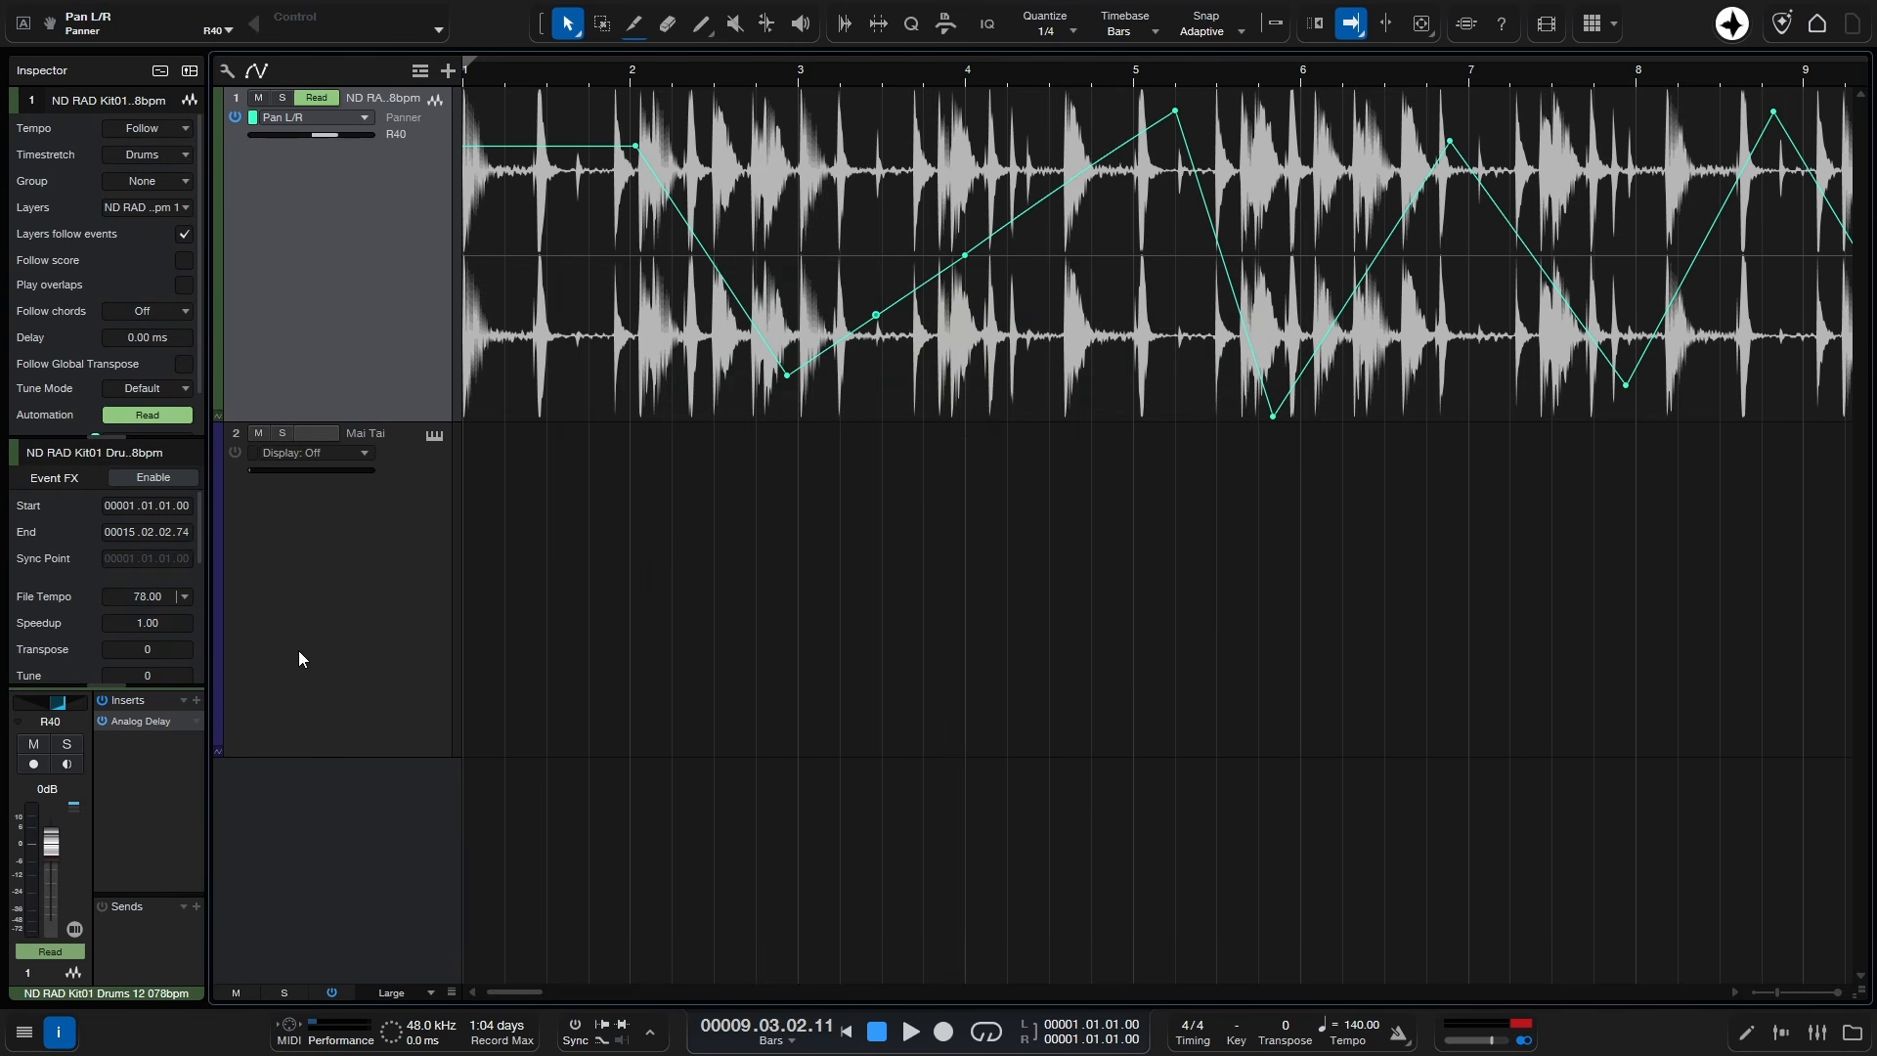
Step: Browse the Analog Delay parameters available for the drum track and add its Mix parameter to the track's automation
{"action": "left_click", "coordinate": [368, 296]}
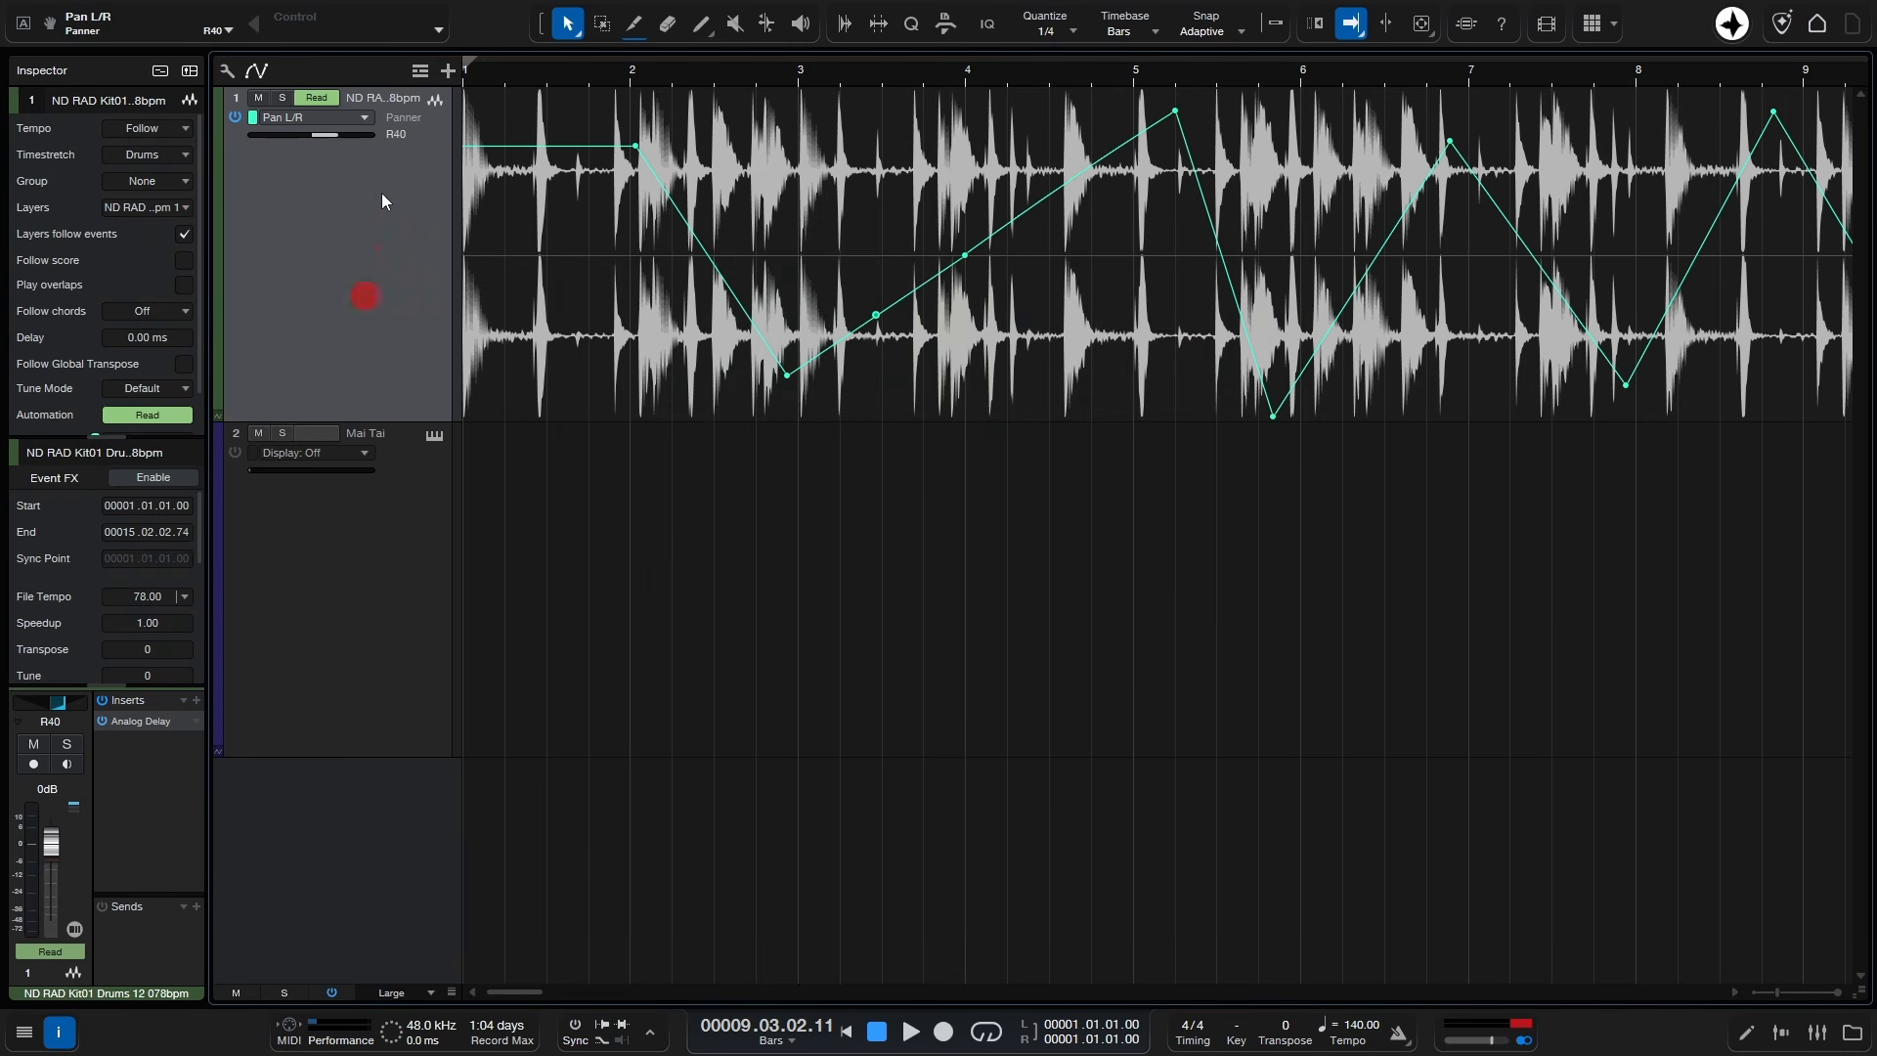
{"action": "left_click", "coordinate": [355, 117]}
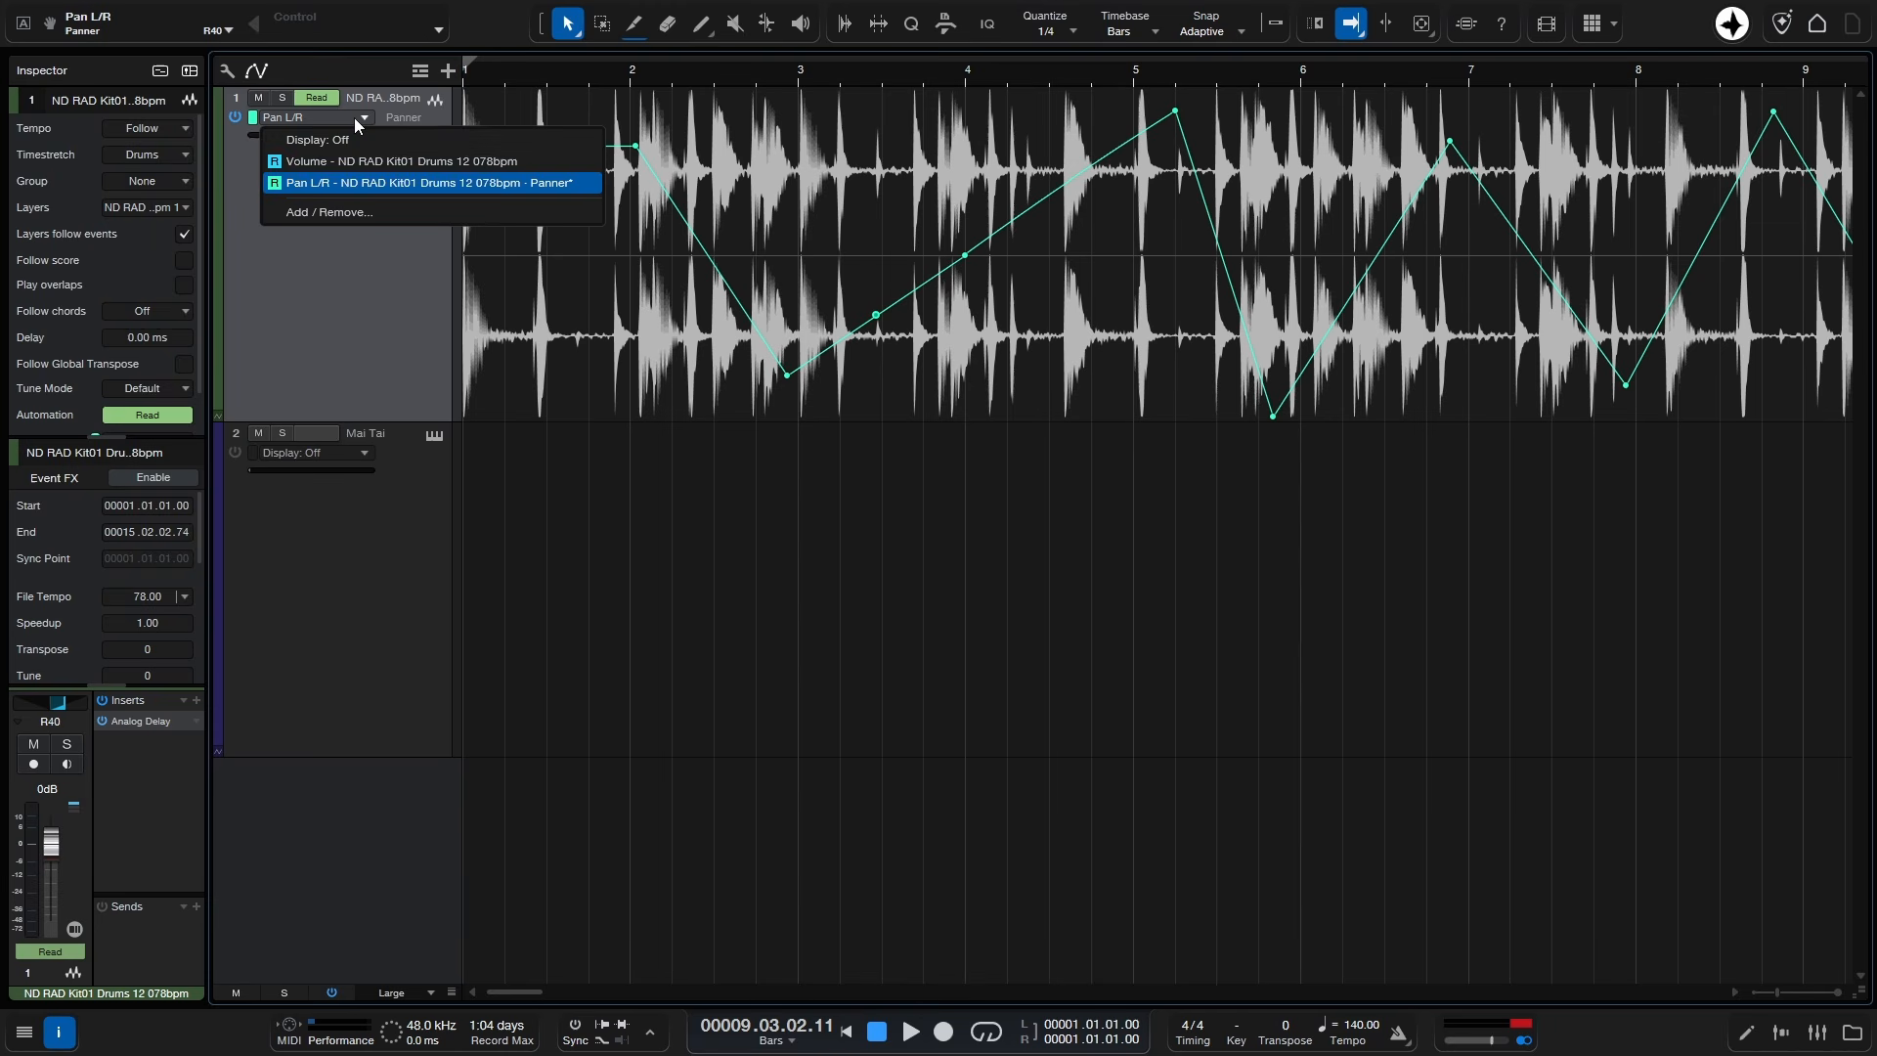
{"action": "left_click", "coordinate": [319, 213]}
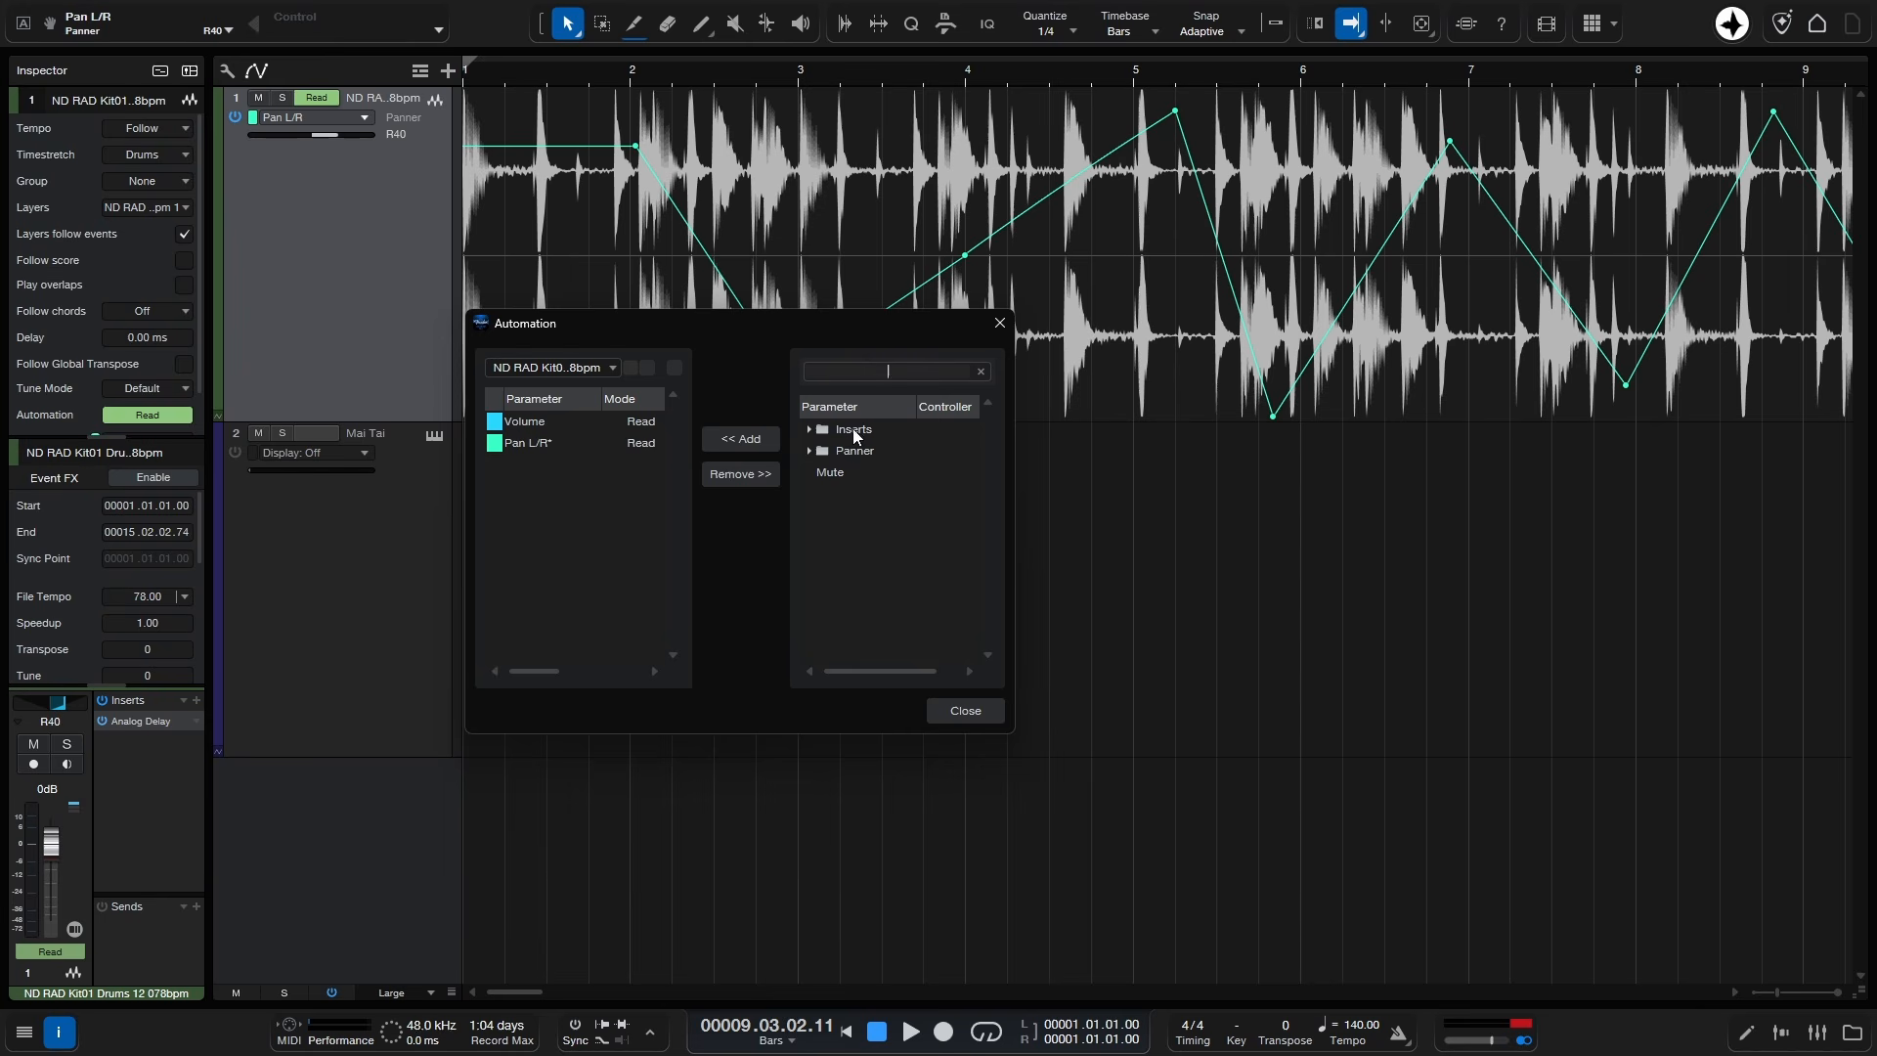
{"action": "left_click", "coordinate": [810, 431]}
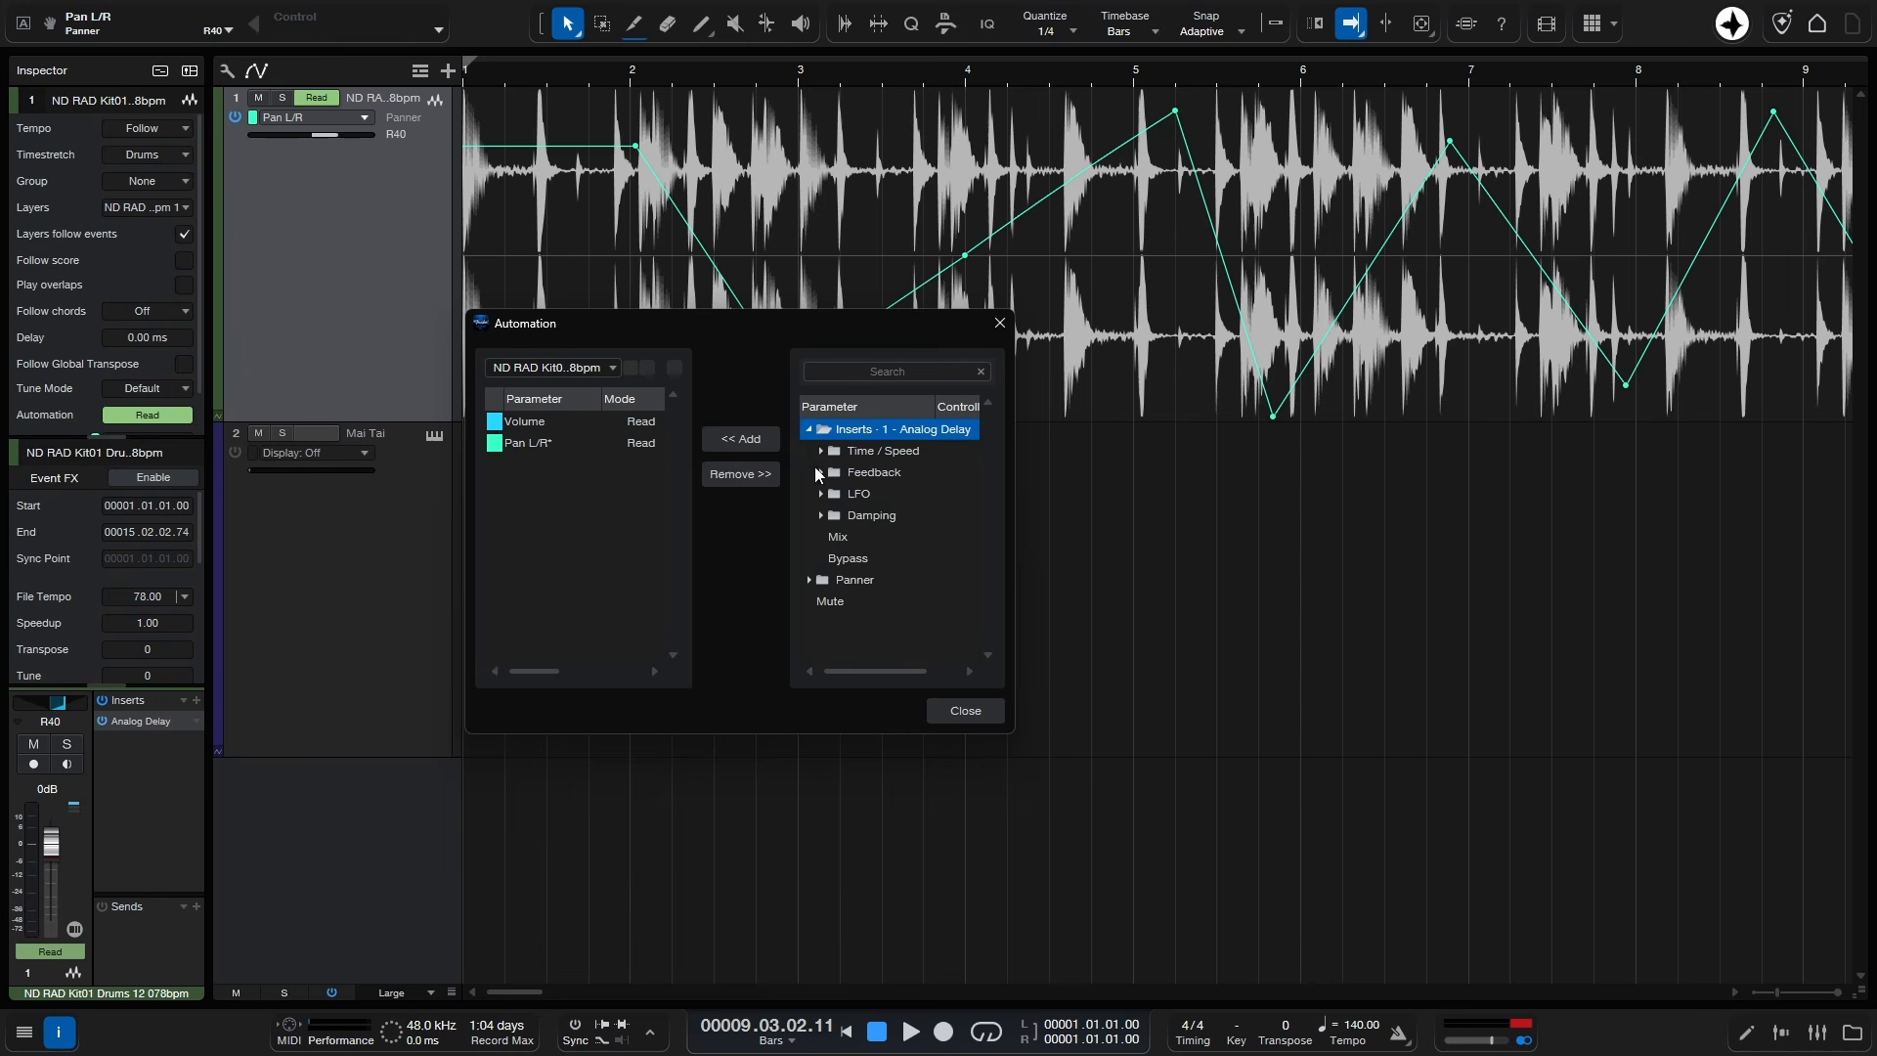
{"action": "left_click", "coordinate": [819, 451]}
{"action": "left_click", "coordinate": [819, 451]}
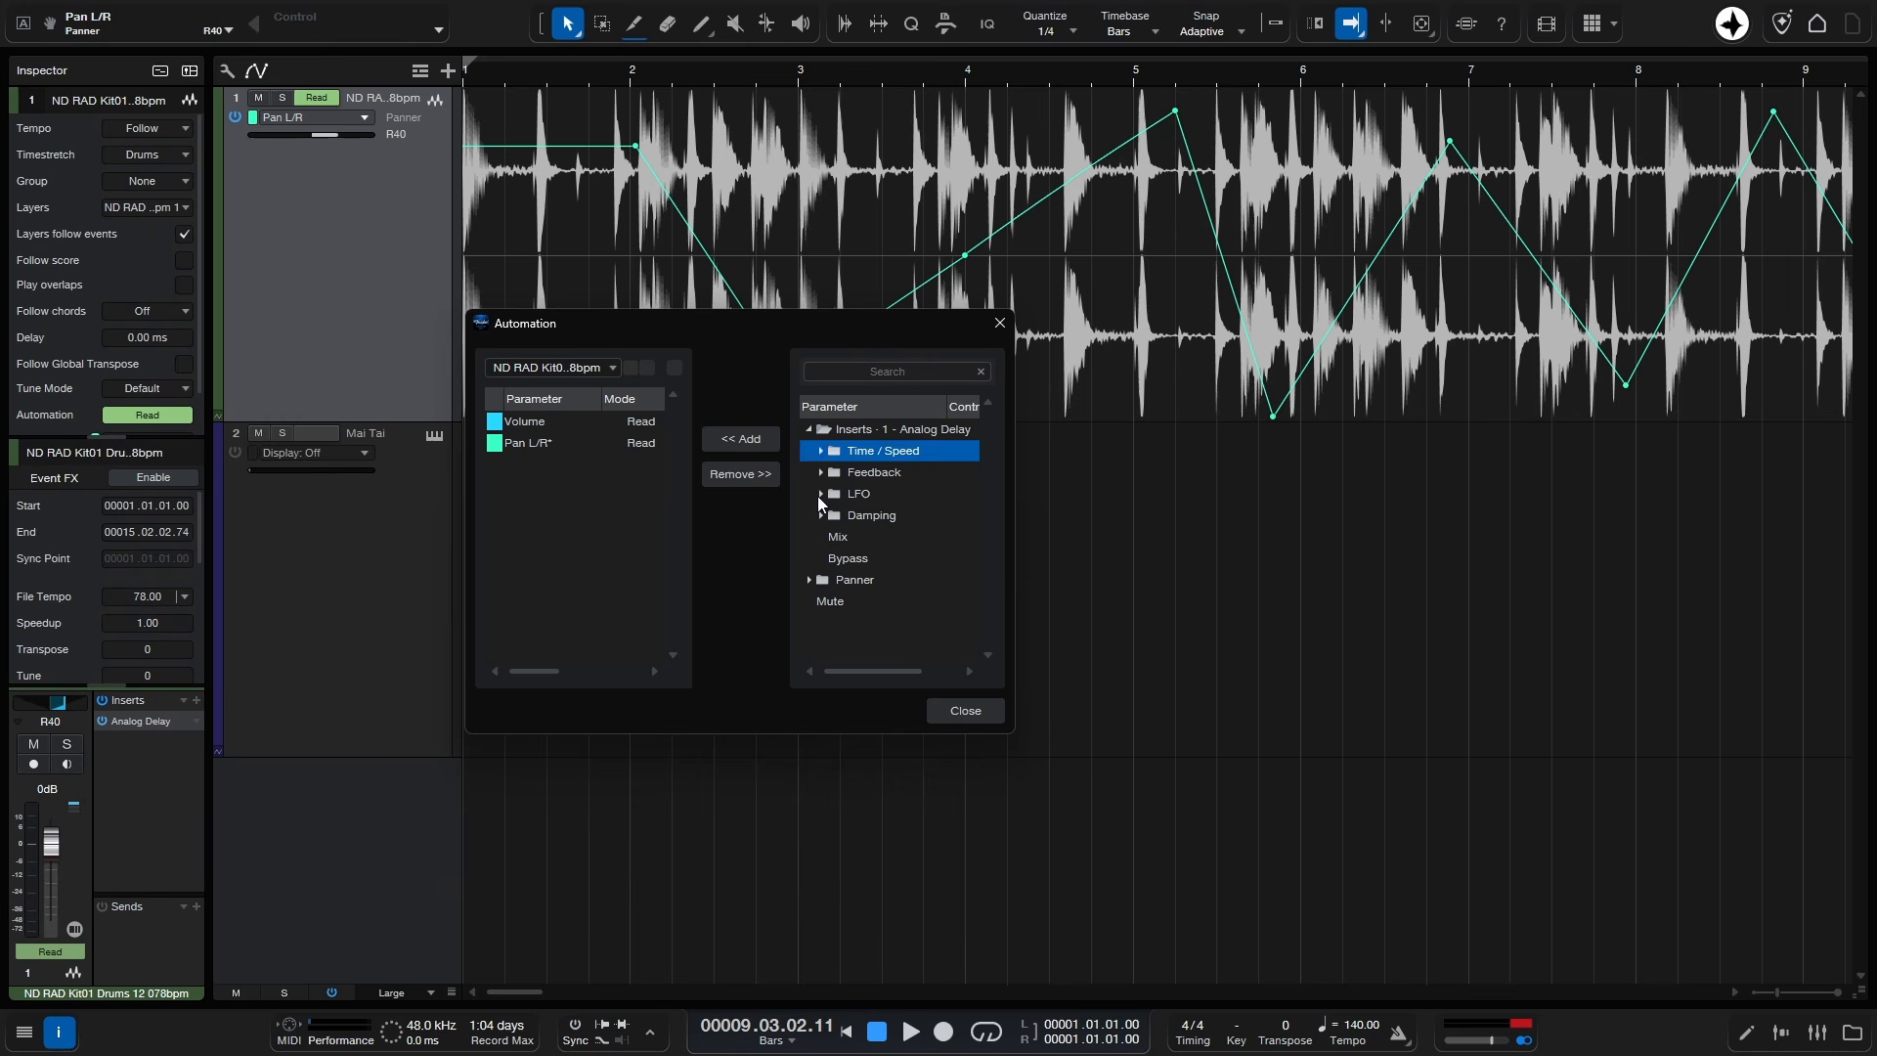
{"action": "left_click", "coordinate": [819, 494]}
{"action": "left_click", "coordinate": [819, 495]}
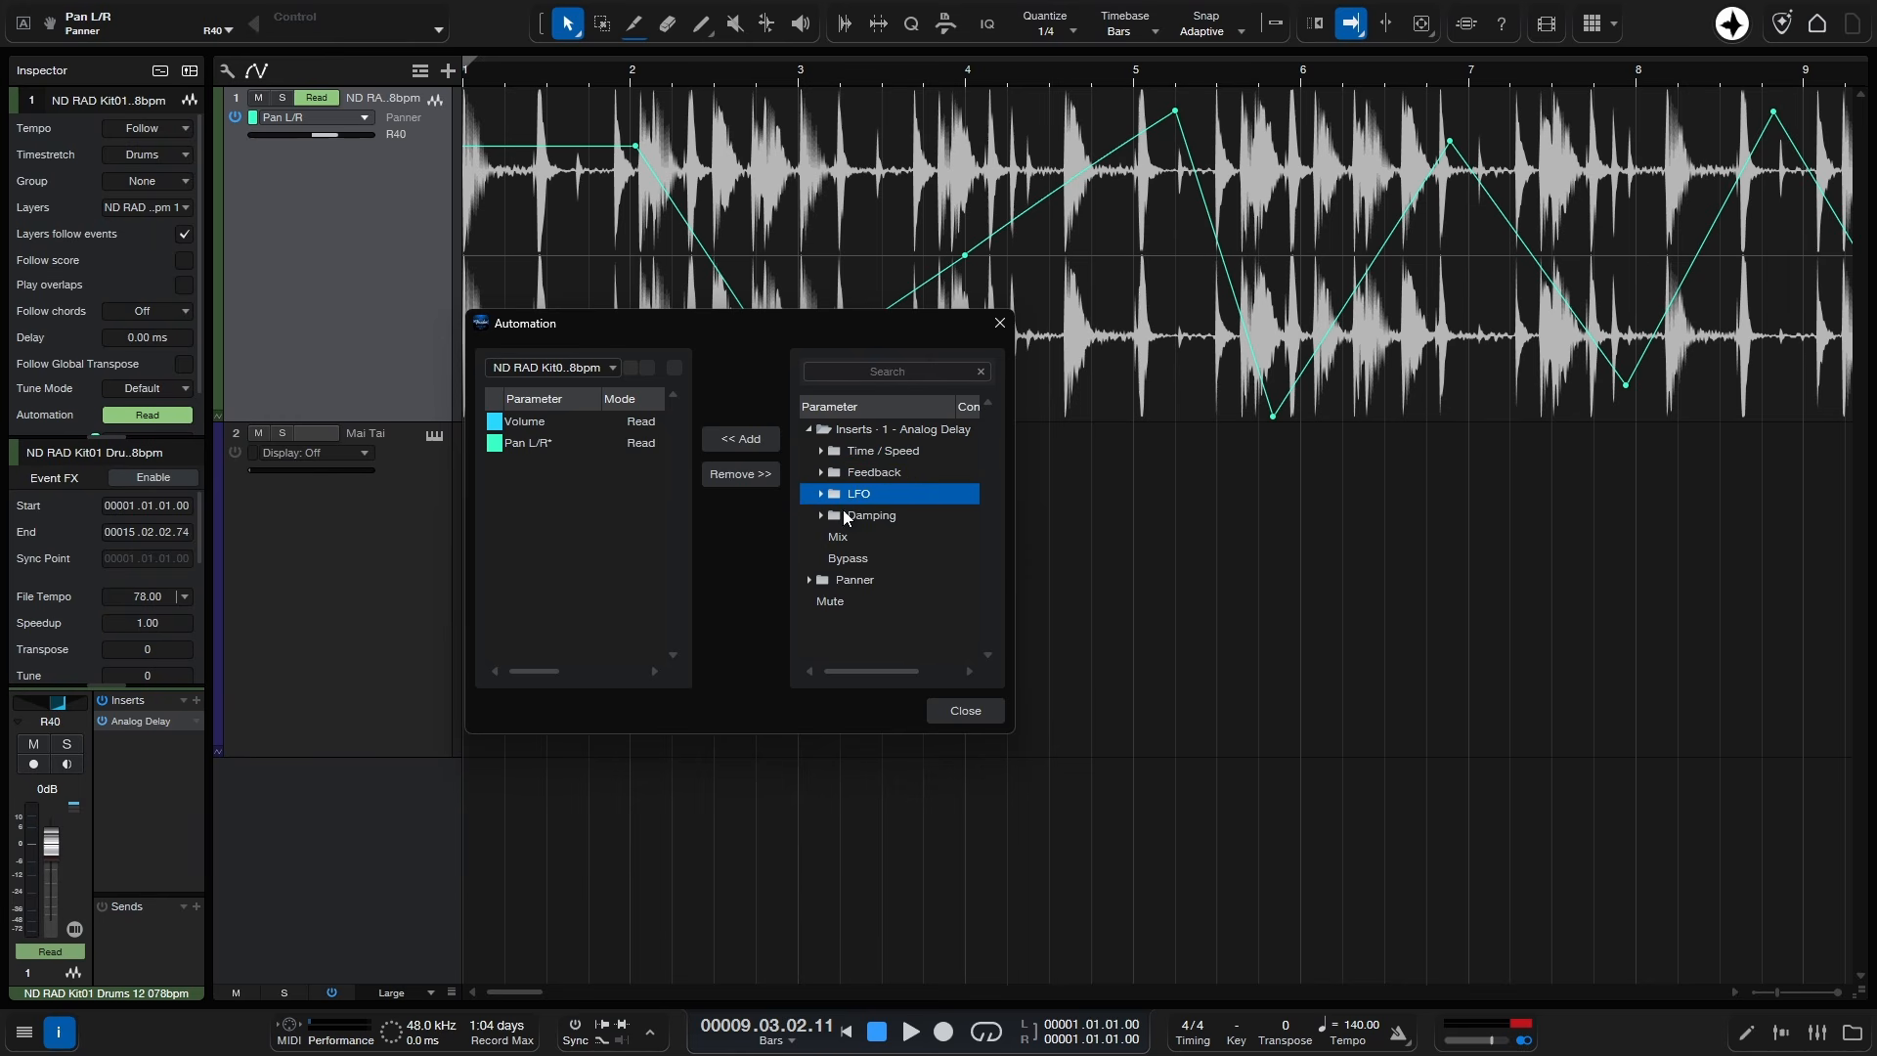
{"action": "double_click", "coordinate": [842, 540]}
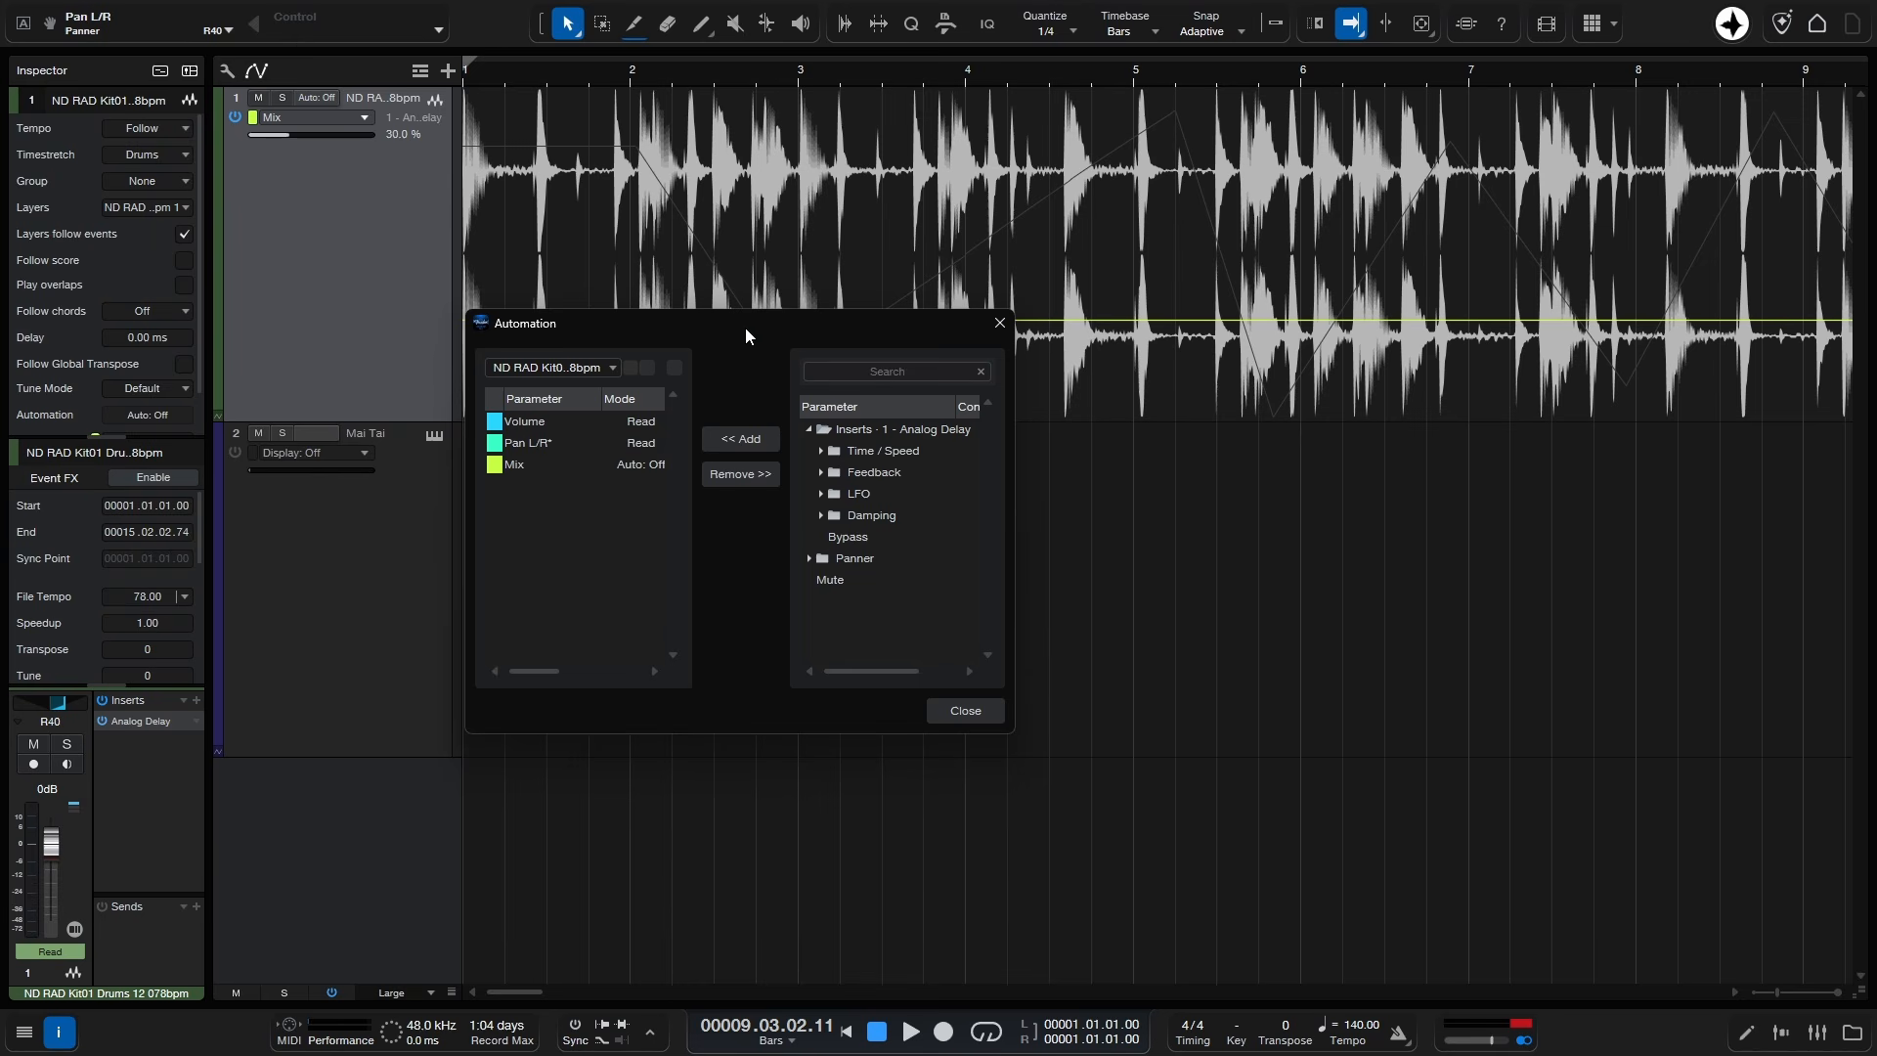
{"action": "left_click_drag", "start_coordinate": [745, 327], "coordinate": [780, 497]}
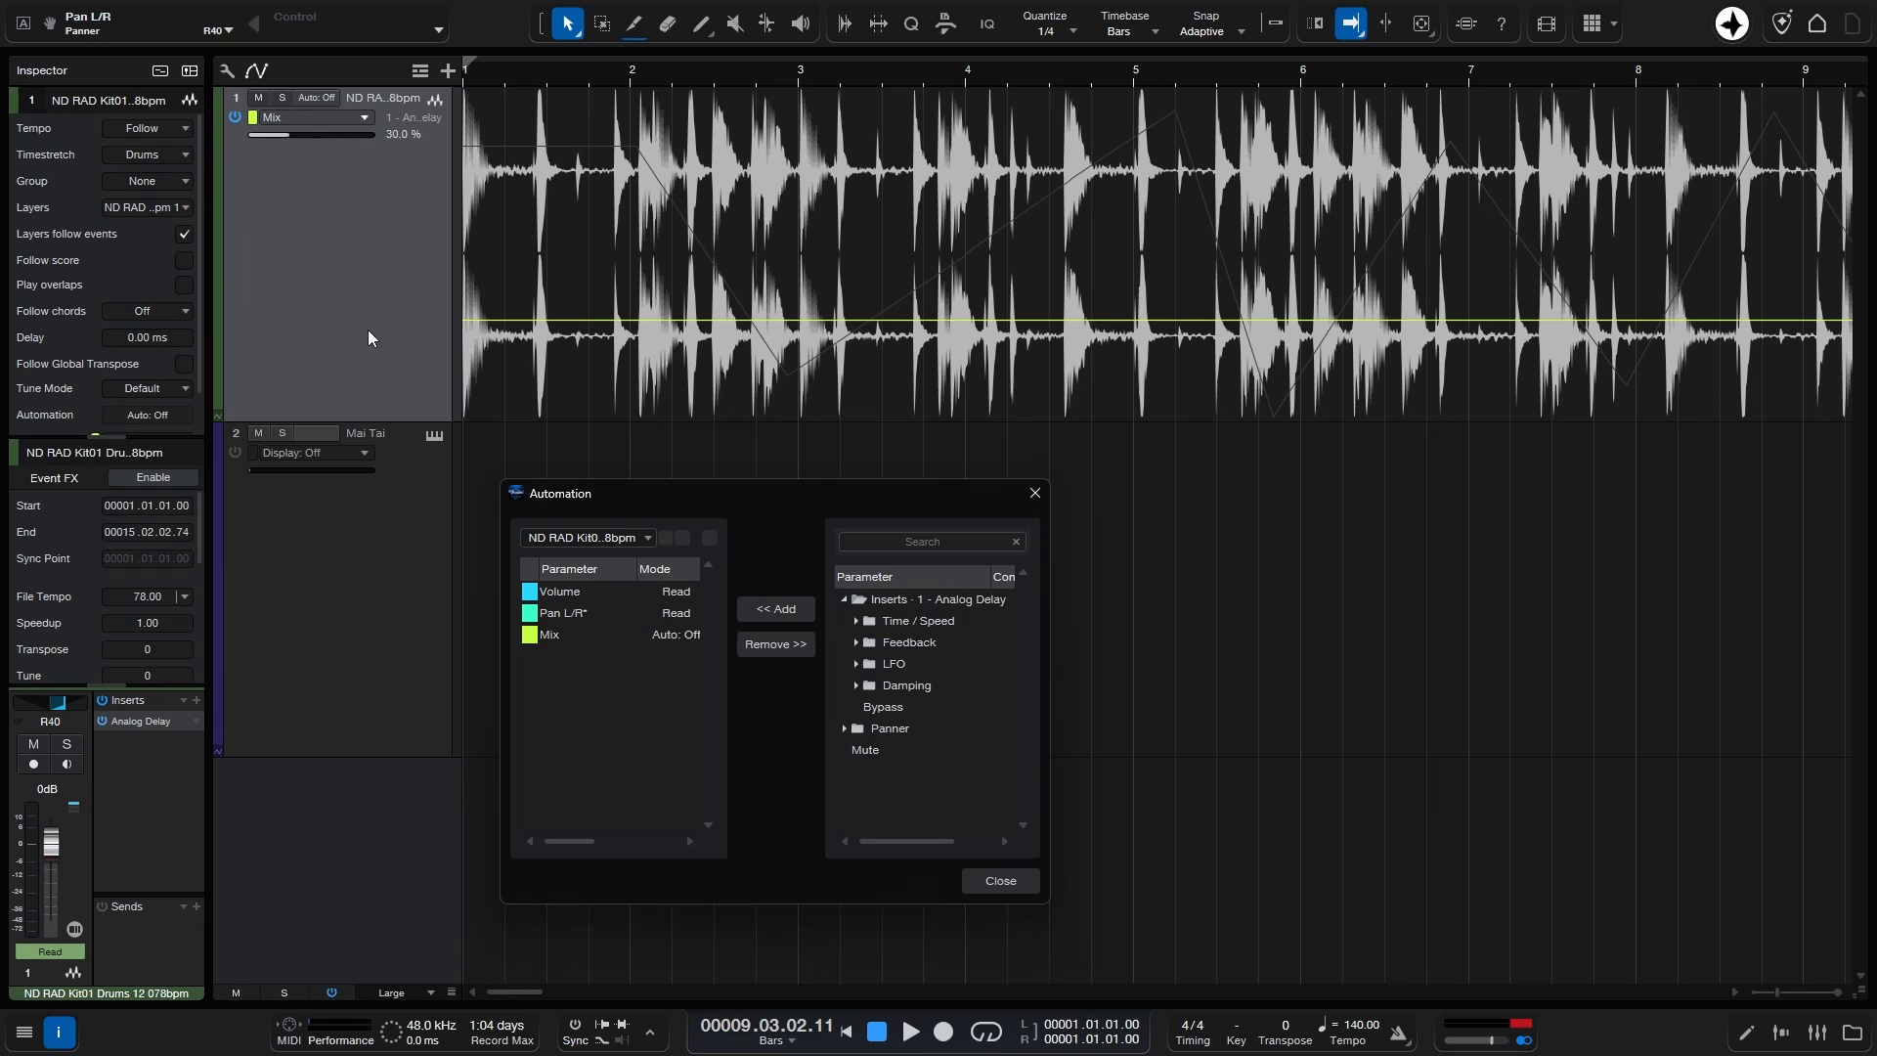
{"action": "left_click", "coordinate": [997, 882]}
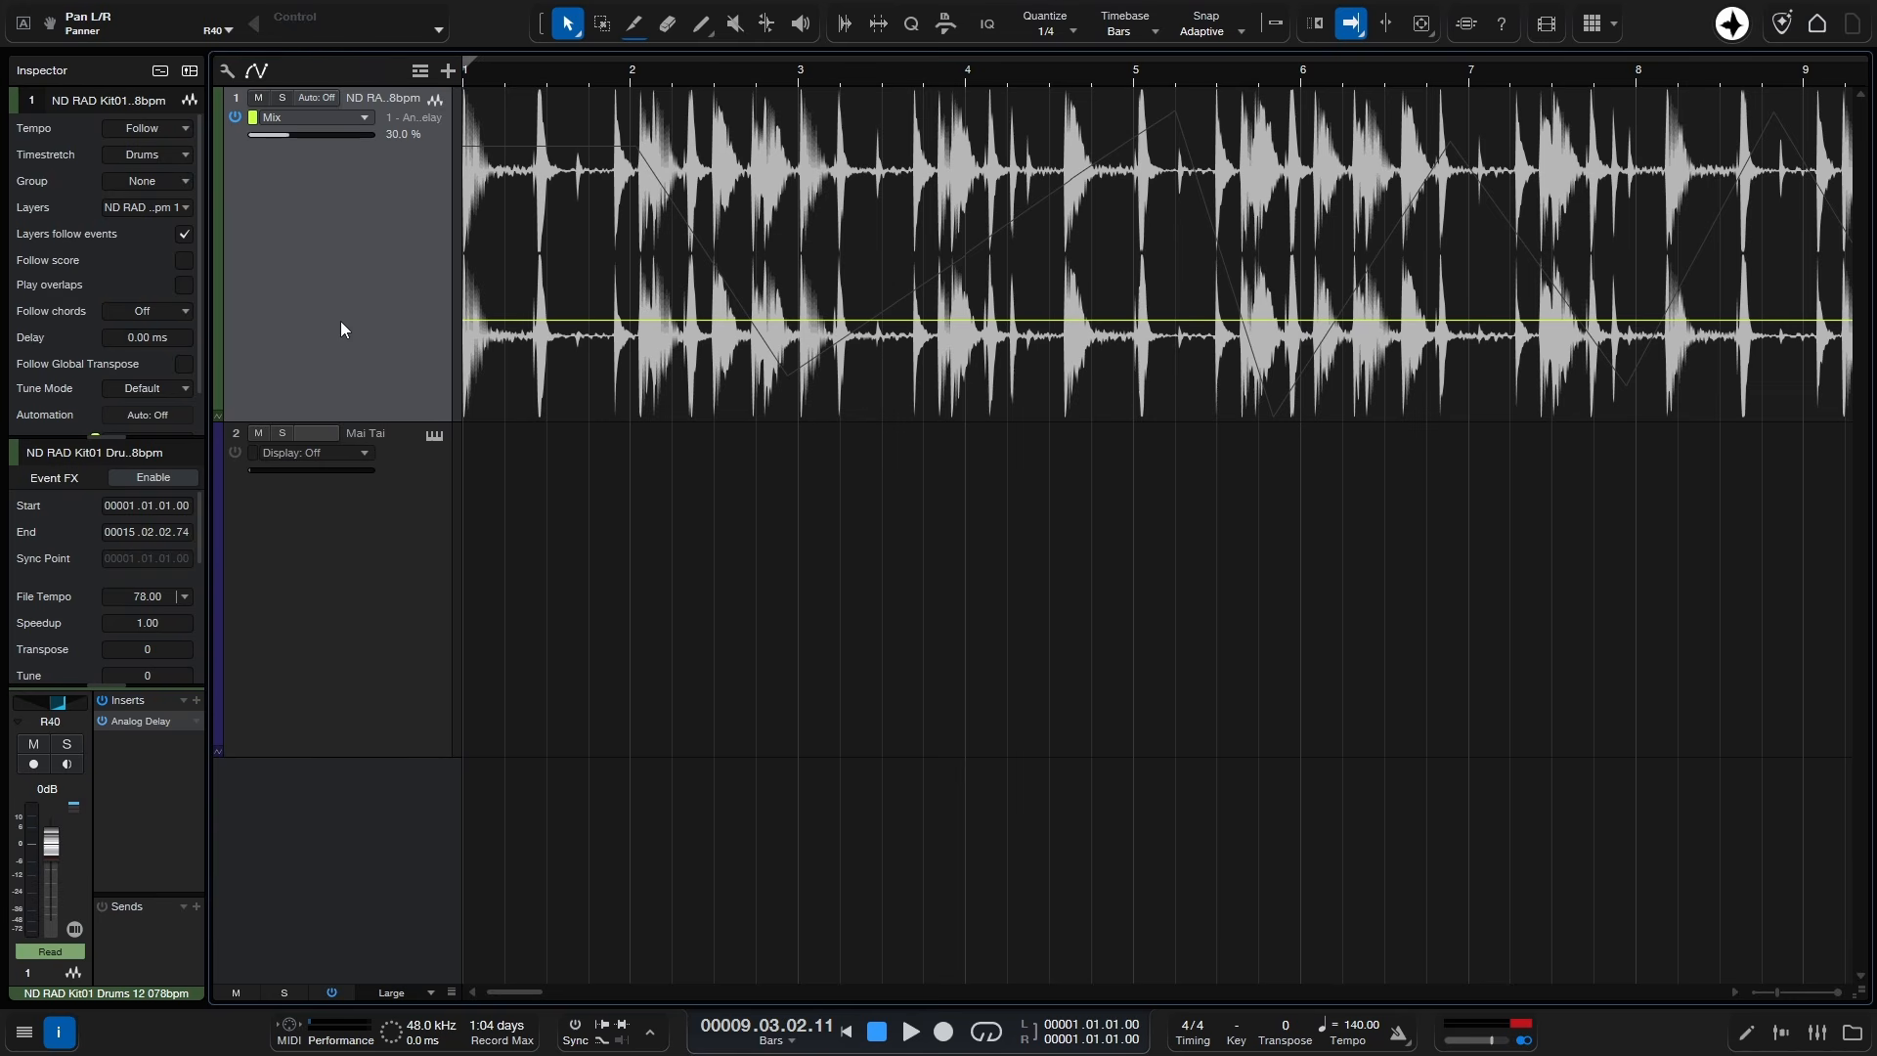
Step: Turn off the automation overlay, expand the drum track's automation lanes, and reduce the Mix lane's height
{"action": "key", "text": "a"}
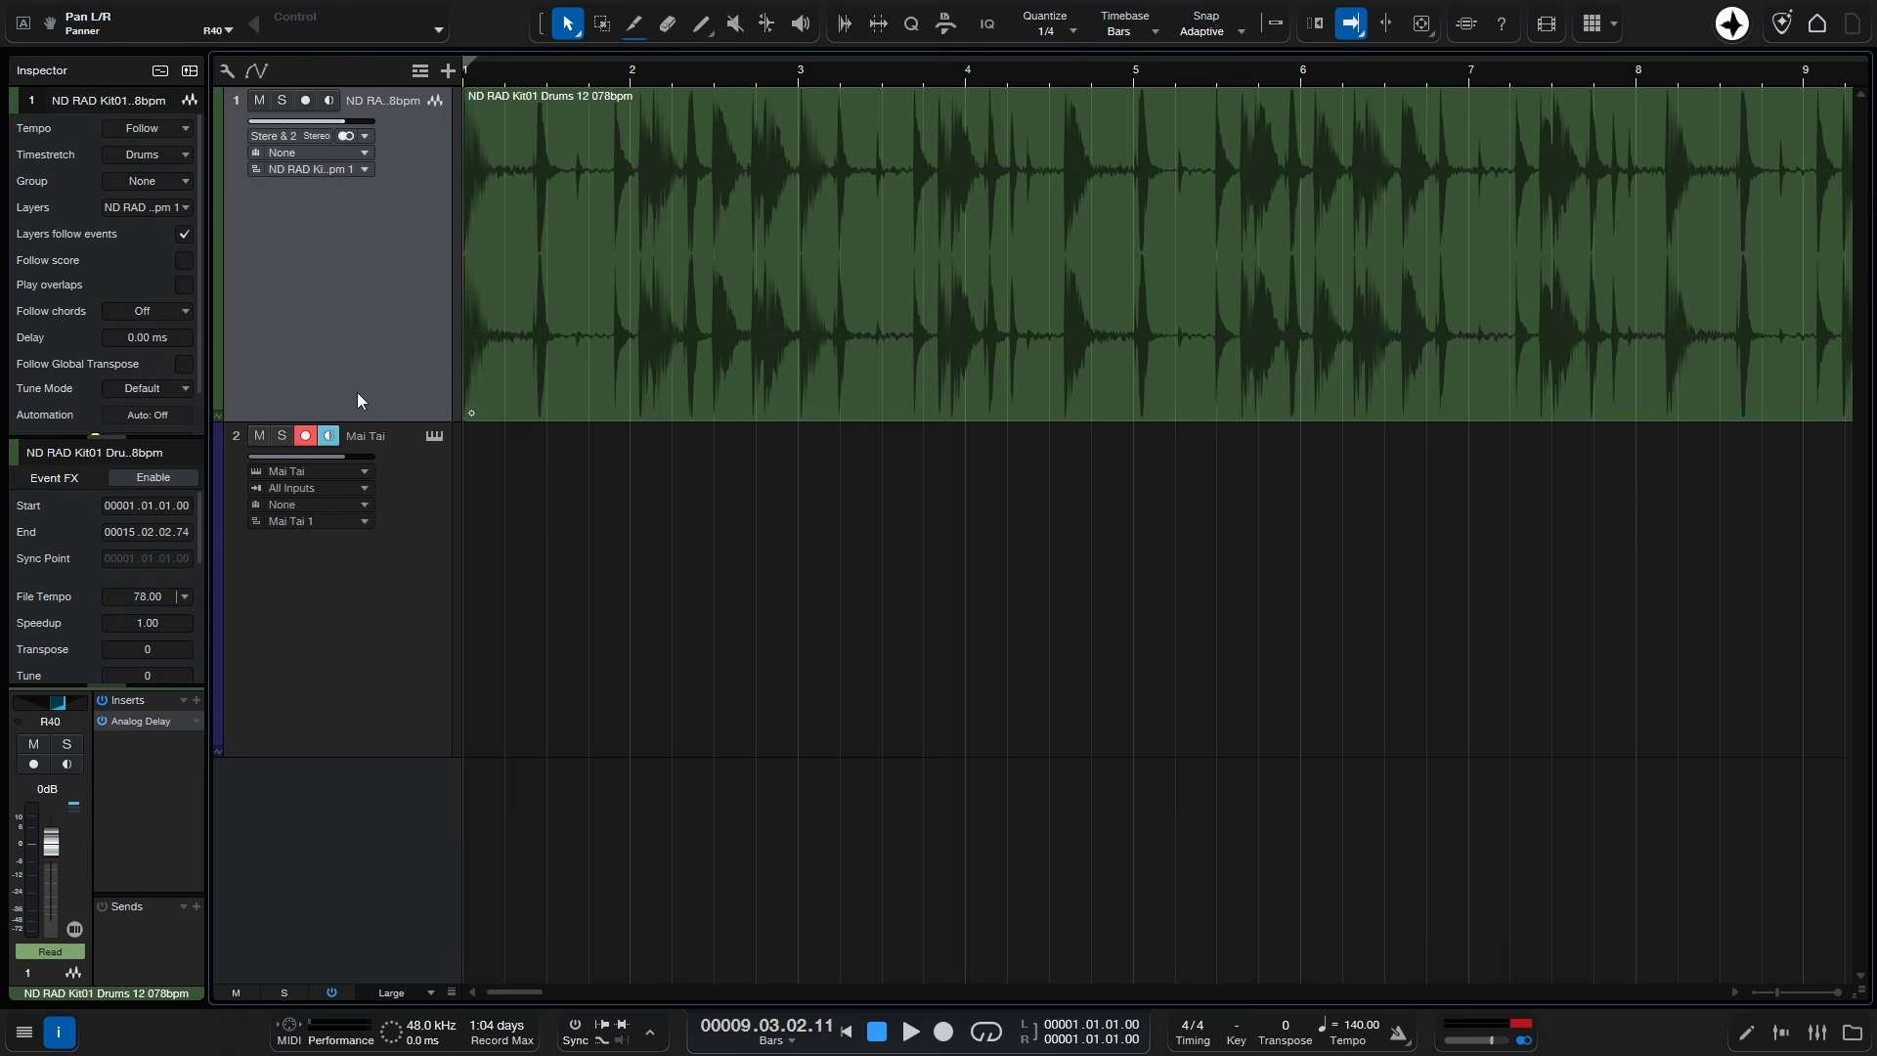
{"action": "left_click", "coordinate": [217, 413]}
{"action": "scroll", "coordinate": [483, 611], "scroll_direction": "down", "scroll_amount": 3}
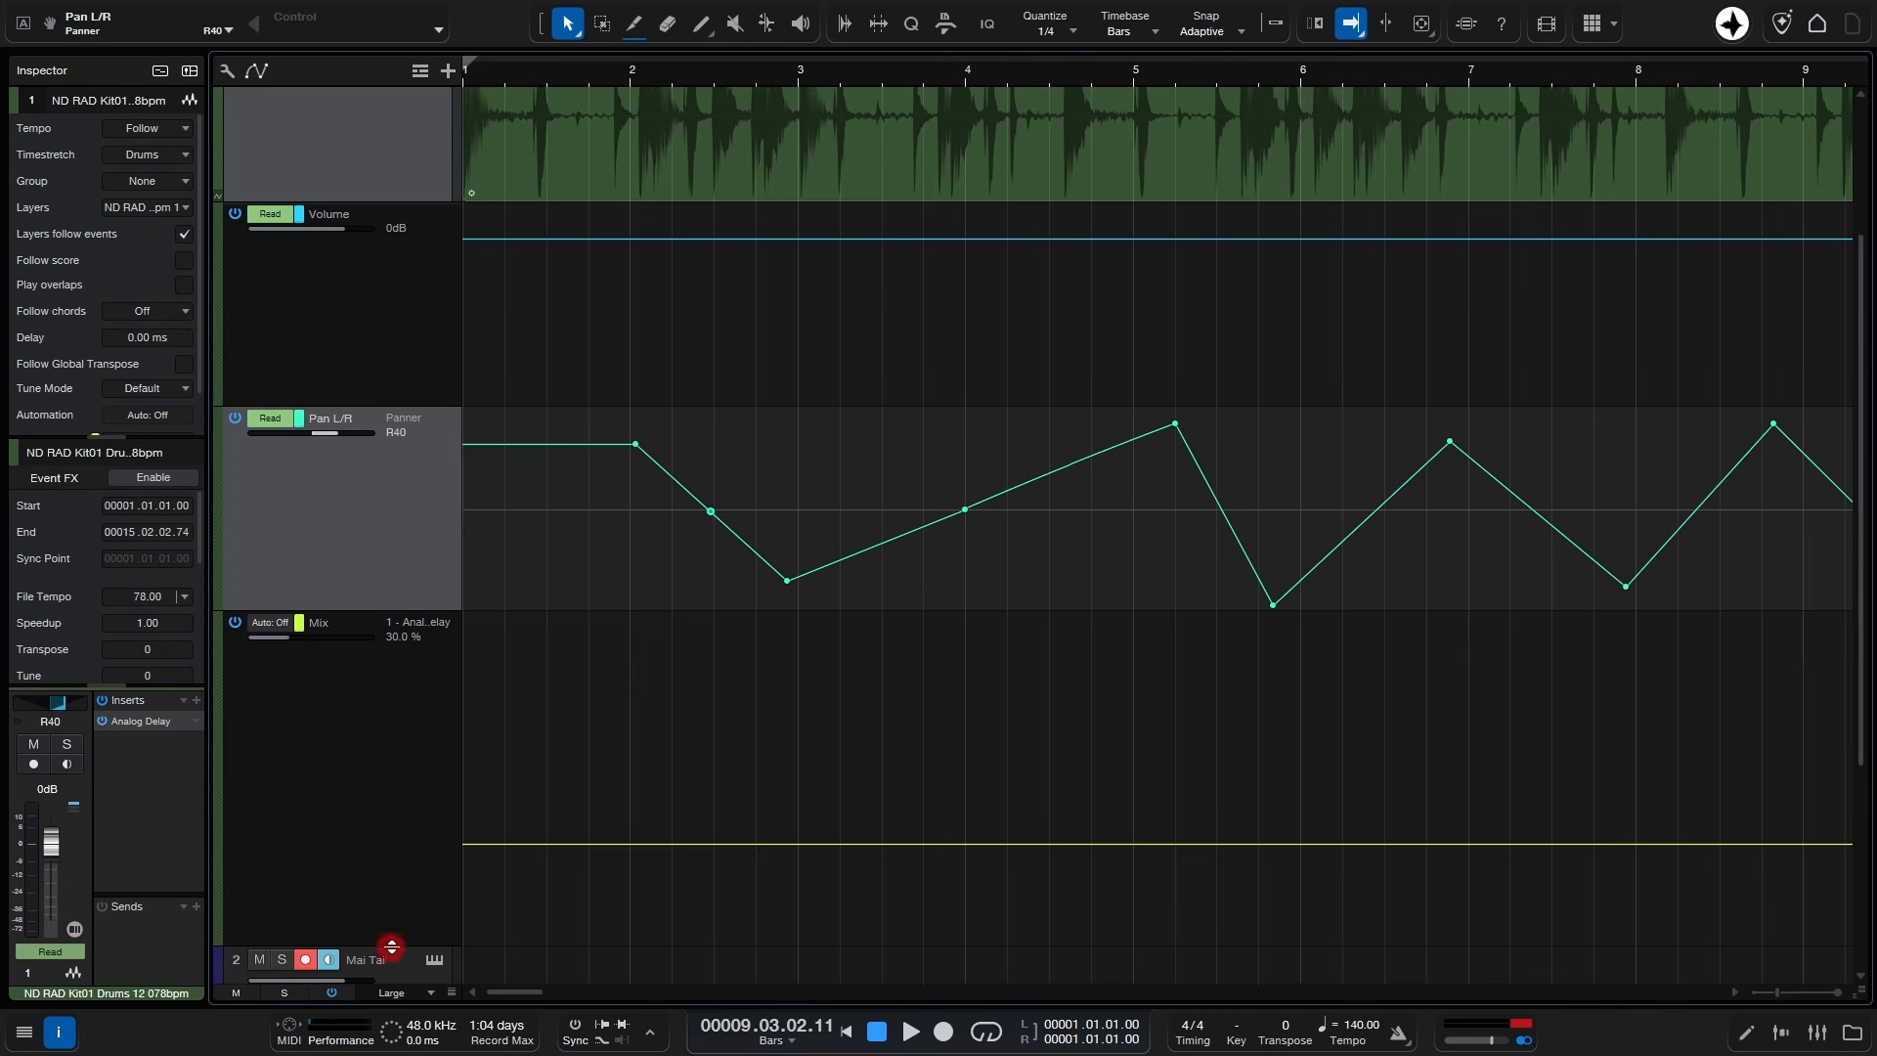
{"action": "left_click_drag", "start_coordinate": [389, 947], "coordinate": [394, 864]}
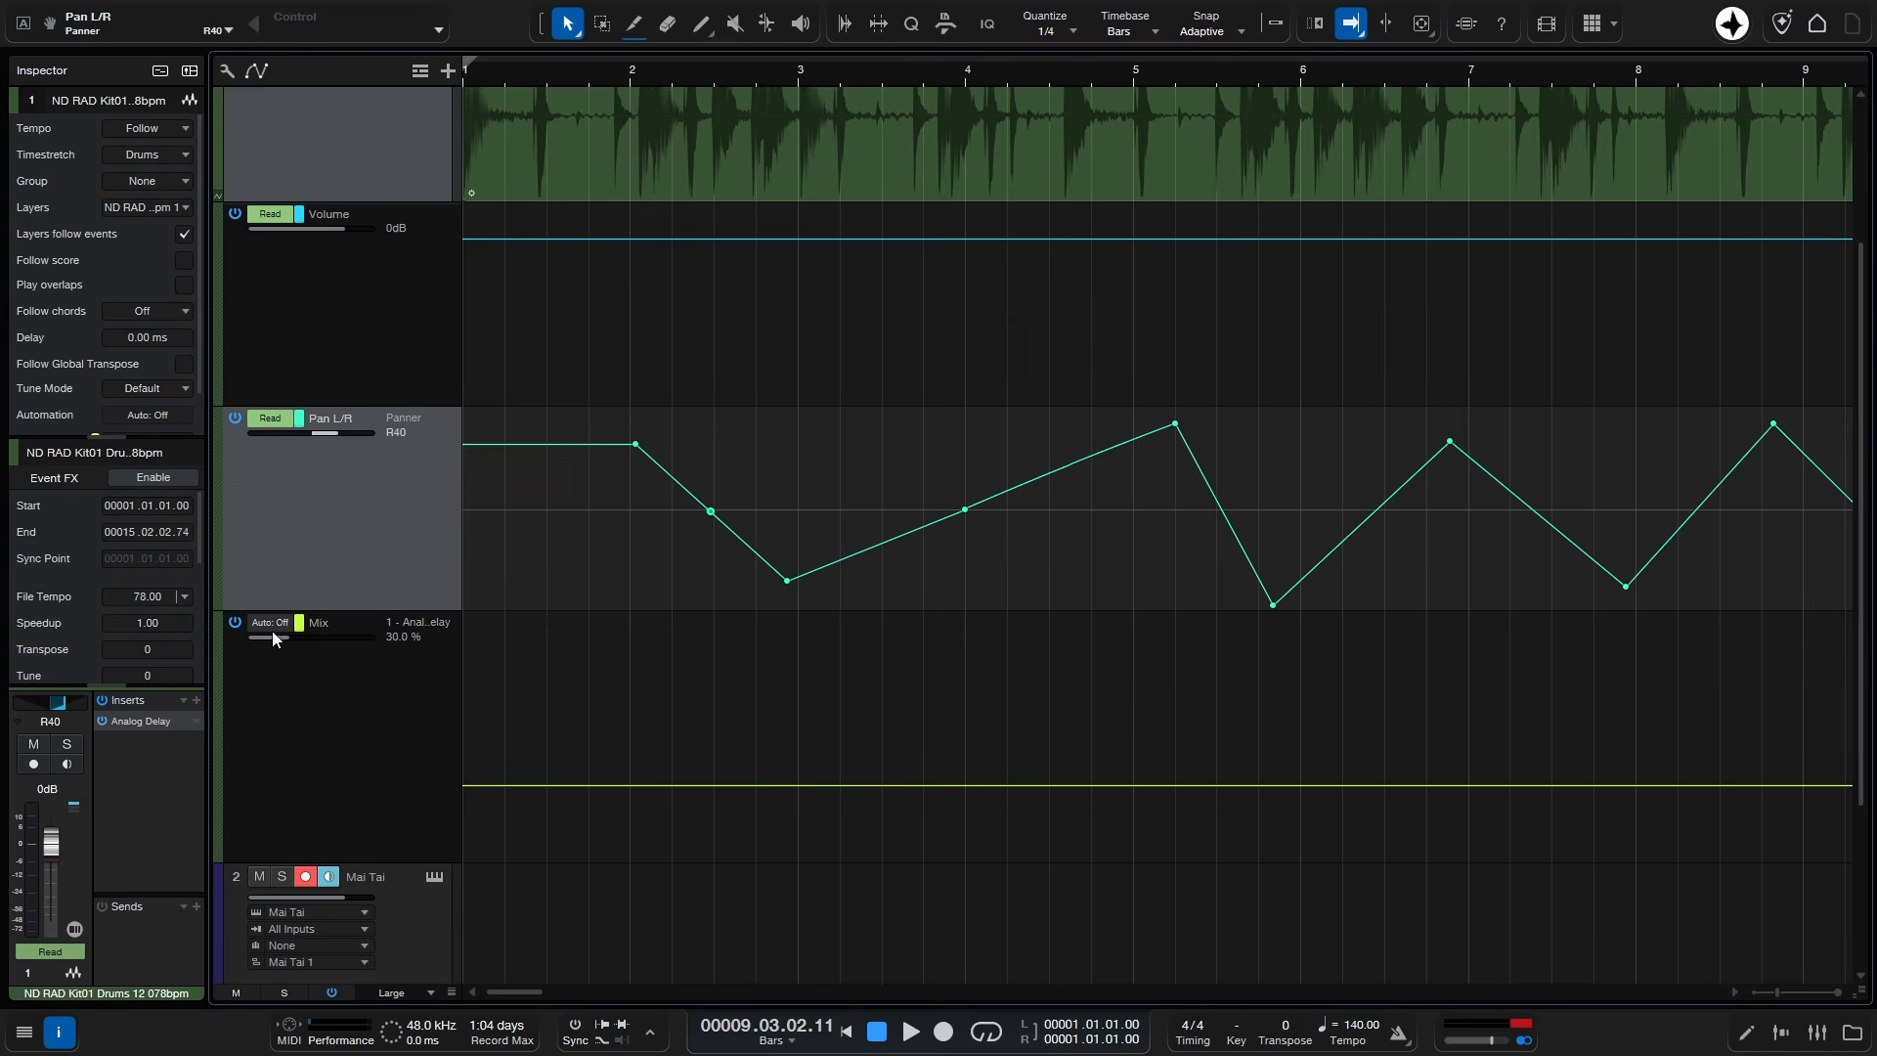
Step: Draw Mix automation with points at 30 % near bar 2.2, 71.5 % near bar 3.4 and 37 % near bar 4.5
{"action": "left_click", "coordinate": [666, 786]}
{"action": "left_click", "coordinate": [860, 785]}
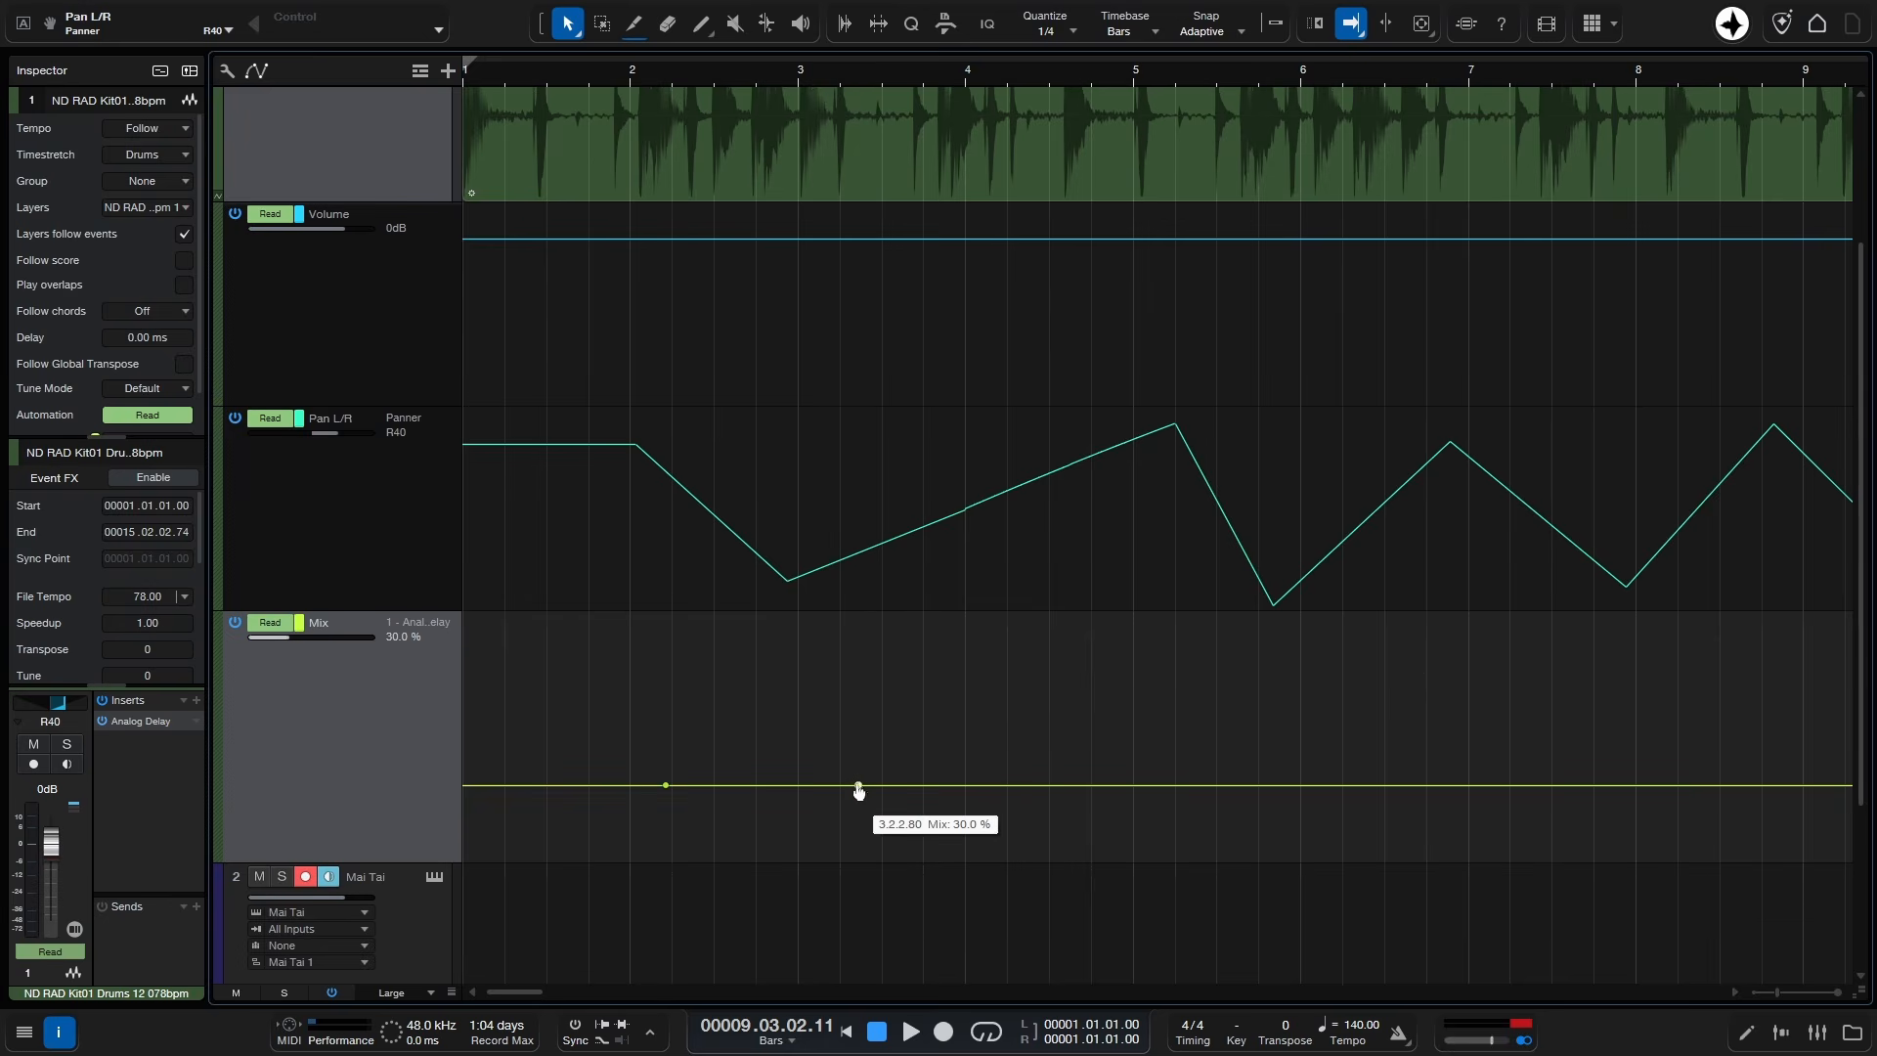
{"action": "left_click_drag", "start_coordinate": [859, 785], "coordinate": [864, 686]}
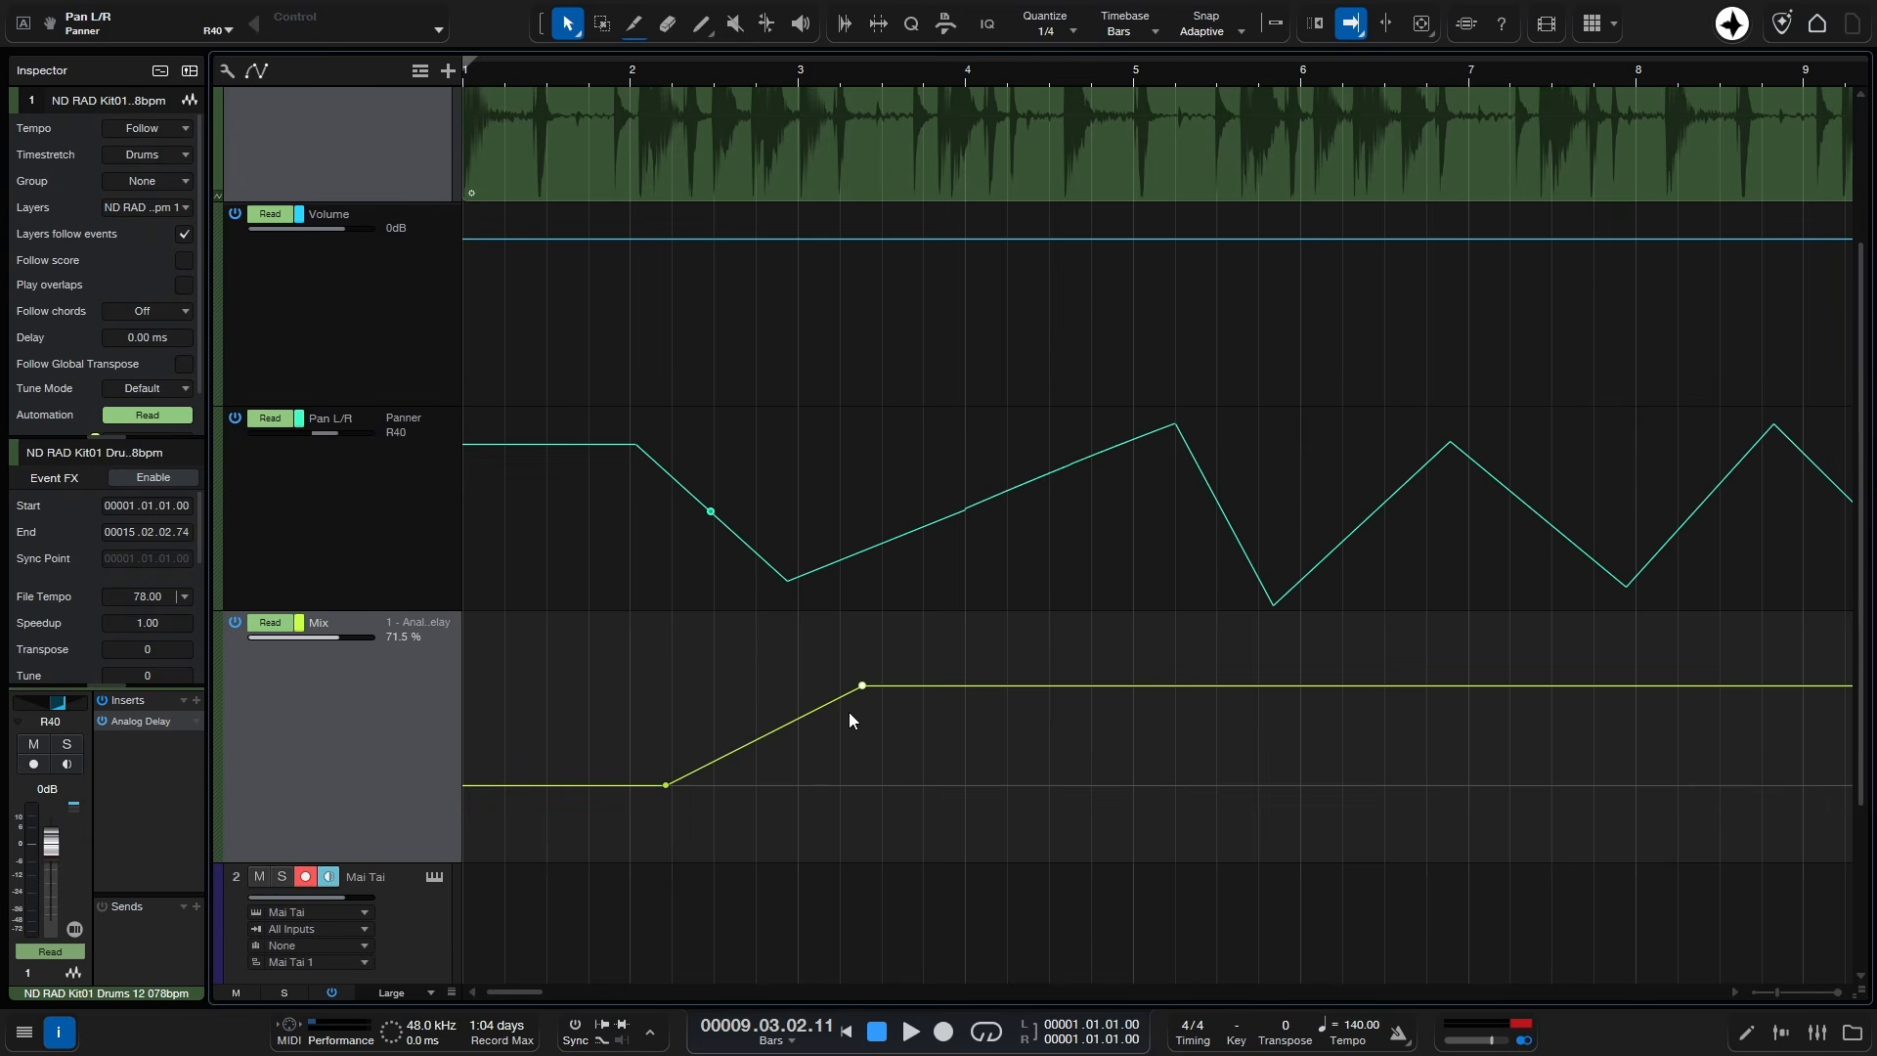
{"action": "left_click", "coordinate": [1064, 686]}
{"action": "left_click_drag", "start_coordinate": [1064, 686], "coordinate": [1058, 769]}
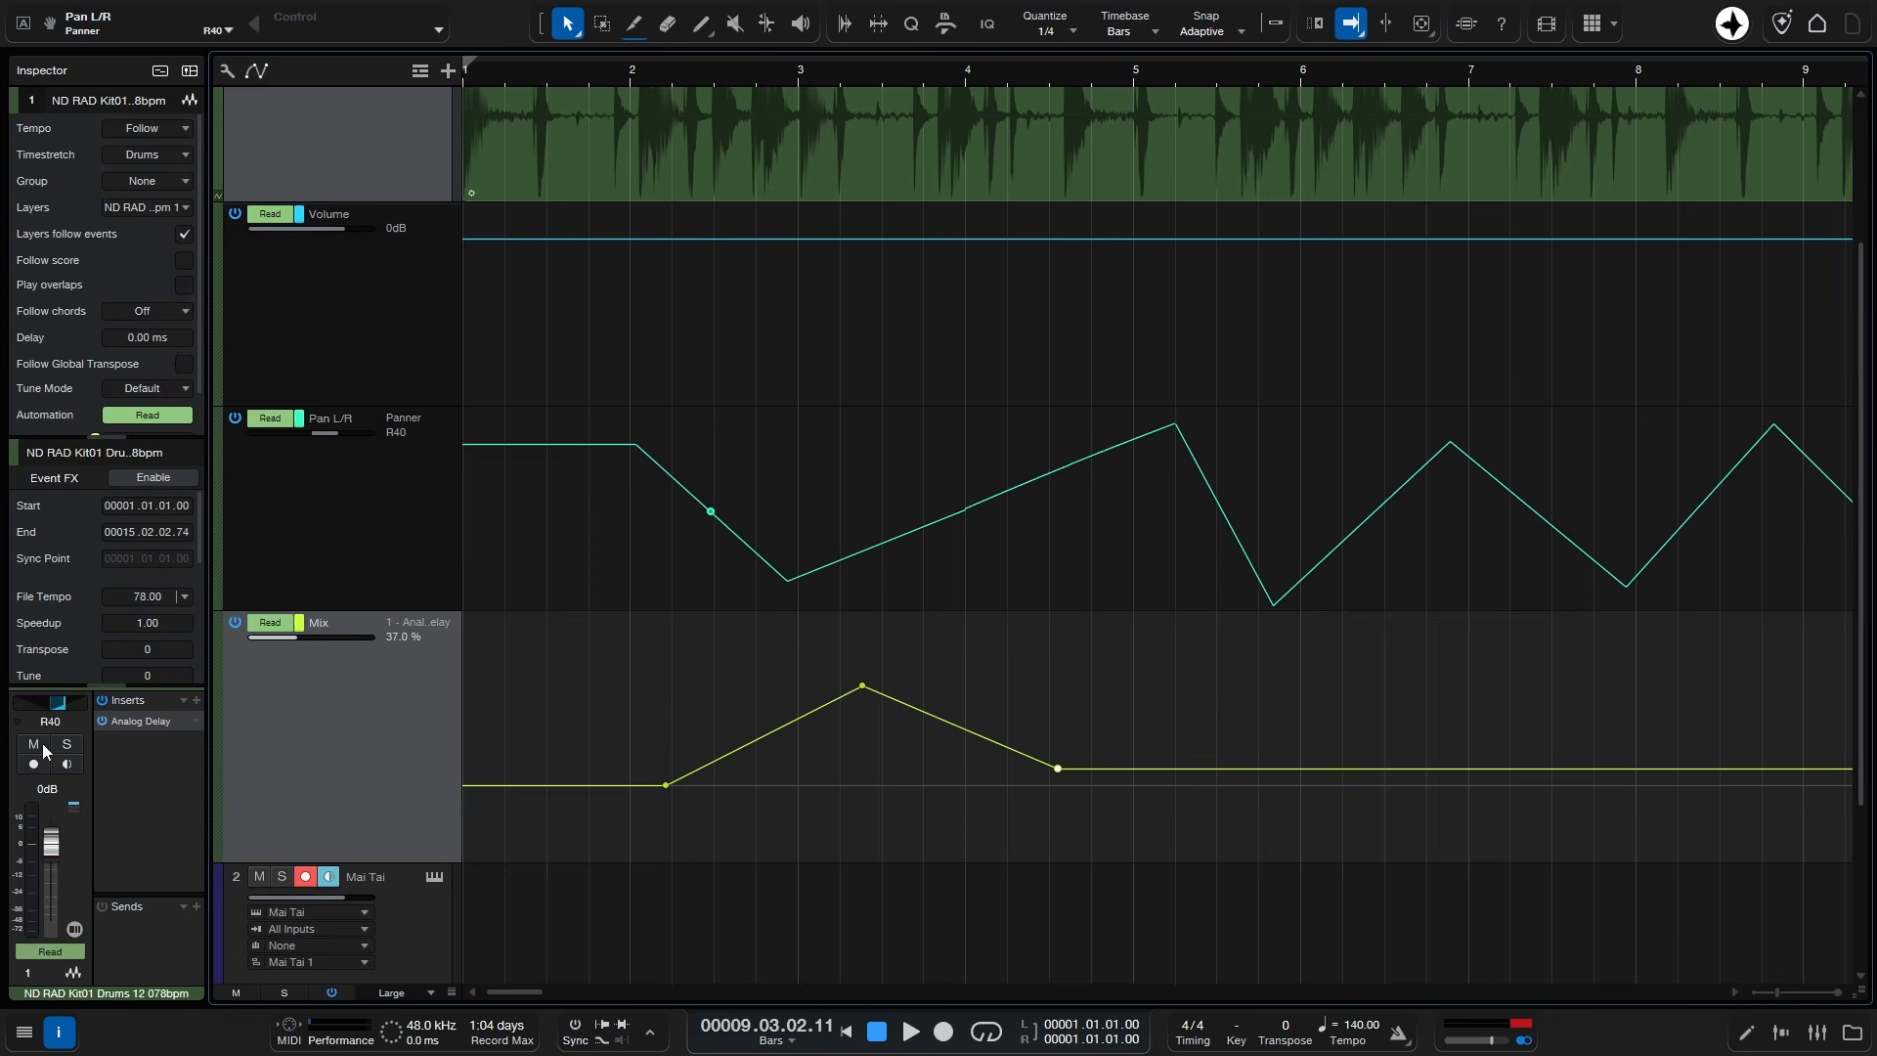
Step: With the Analog Delay window open, move the Mix peak near its maximum at about bar 3.2 and lower the last point to about 4 %
{"action": "left_click", "coordinate": [134, 722]}
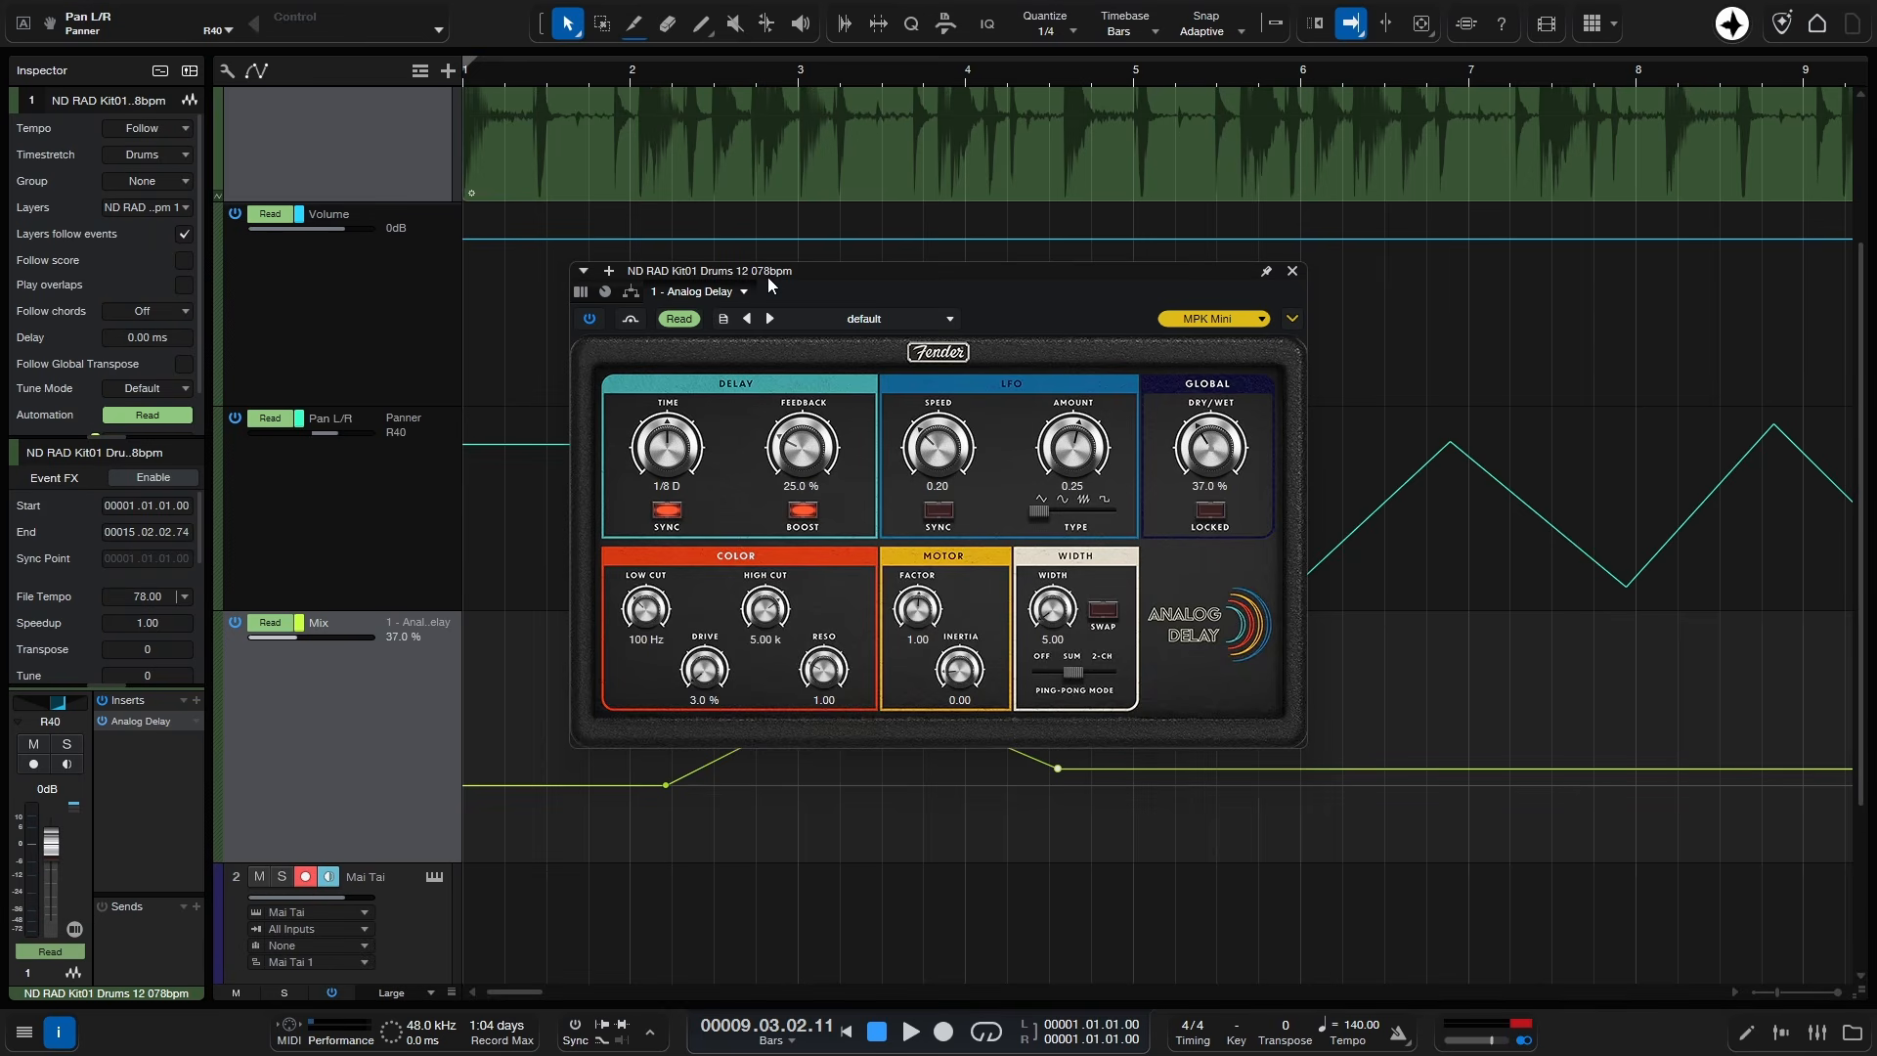
{"action": "left_click_drag", "start_coordinate": [865, 270], "coordinate": [1332, 188]}
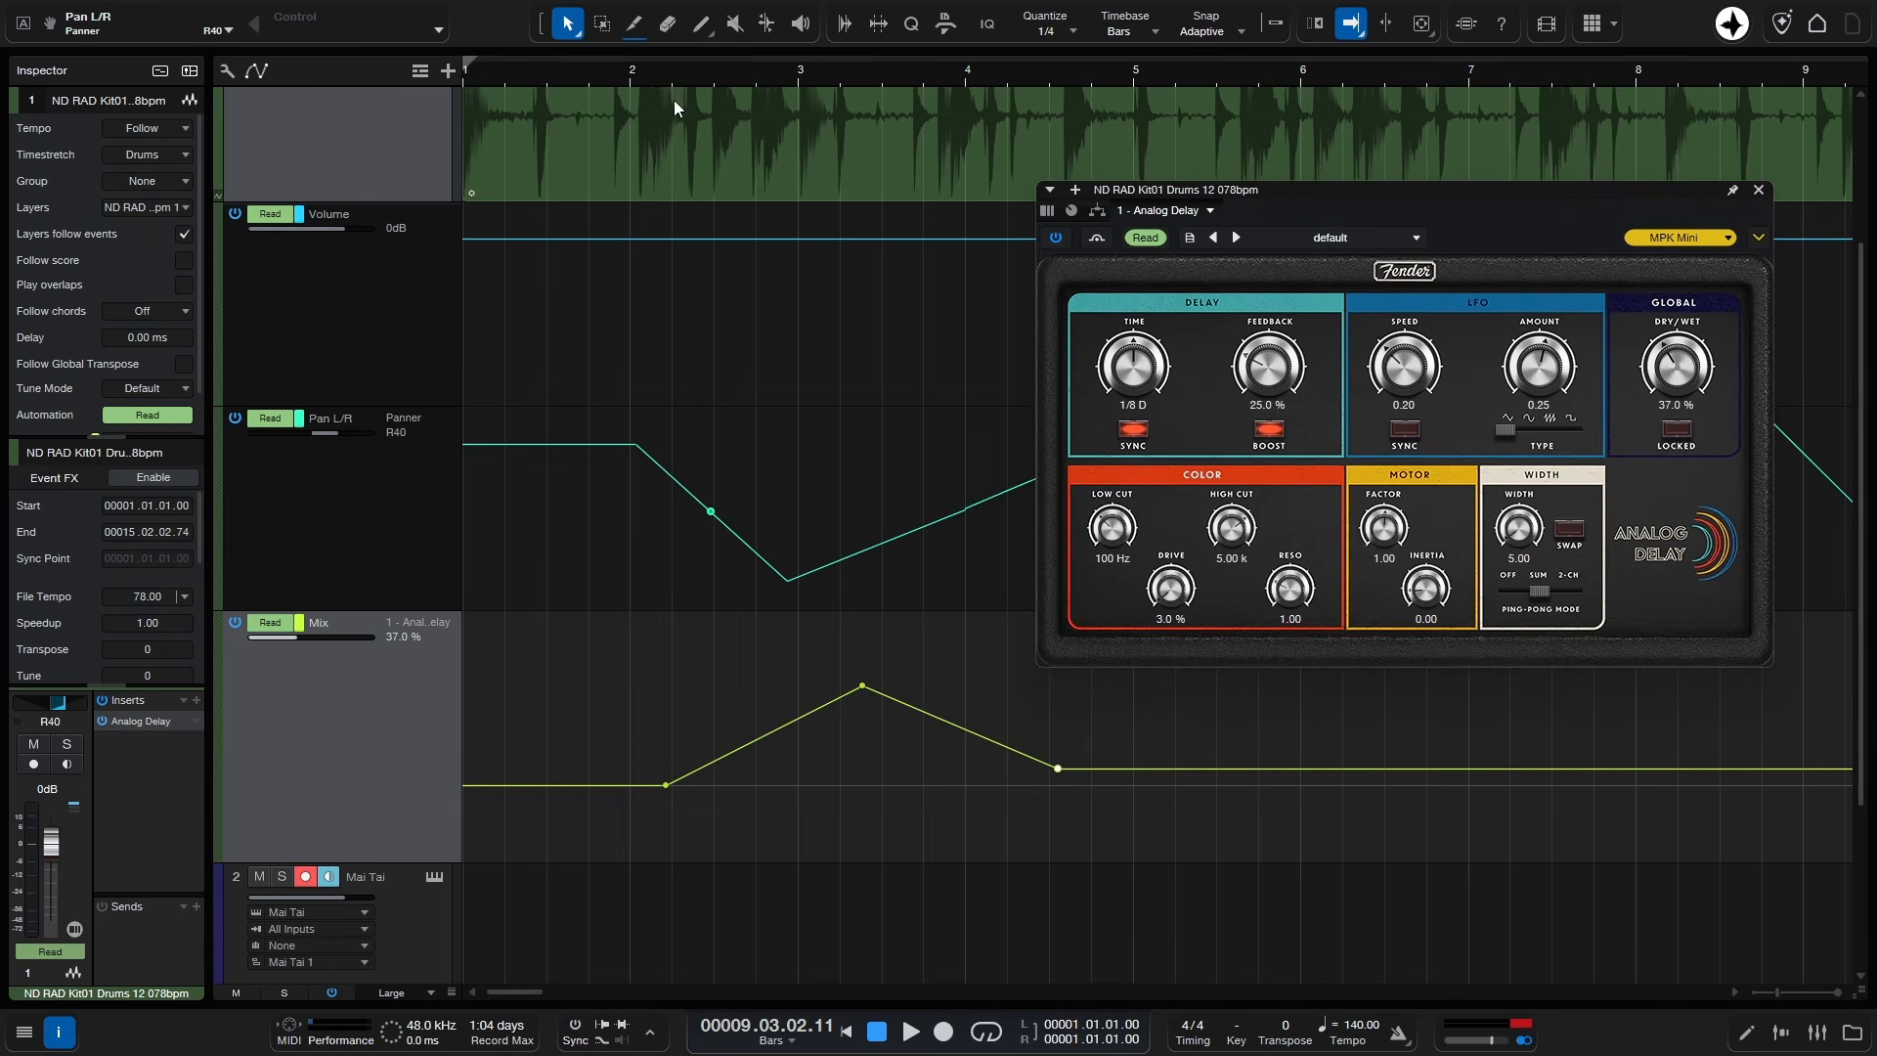
{"action": "left_click", "coordinate": [688, 76]}
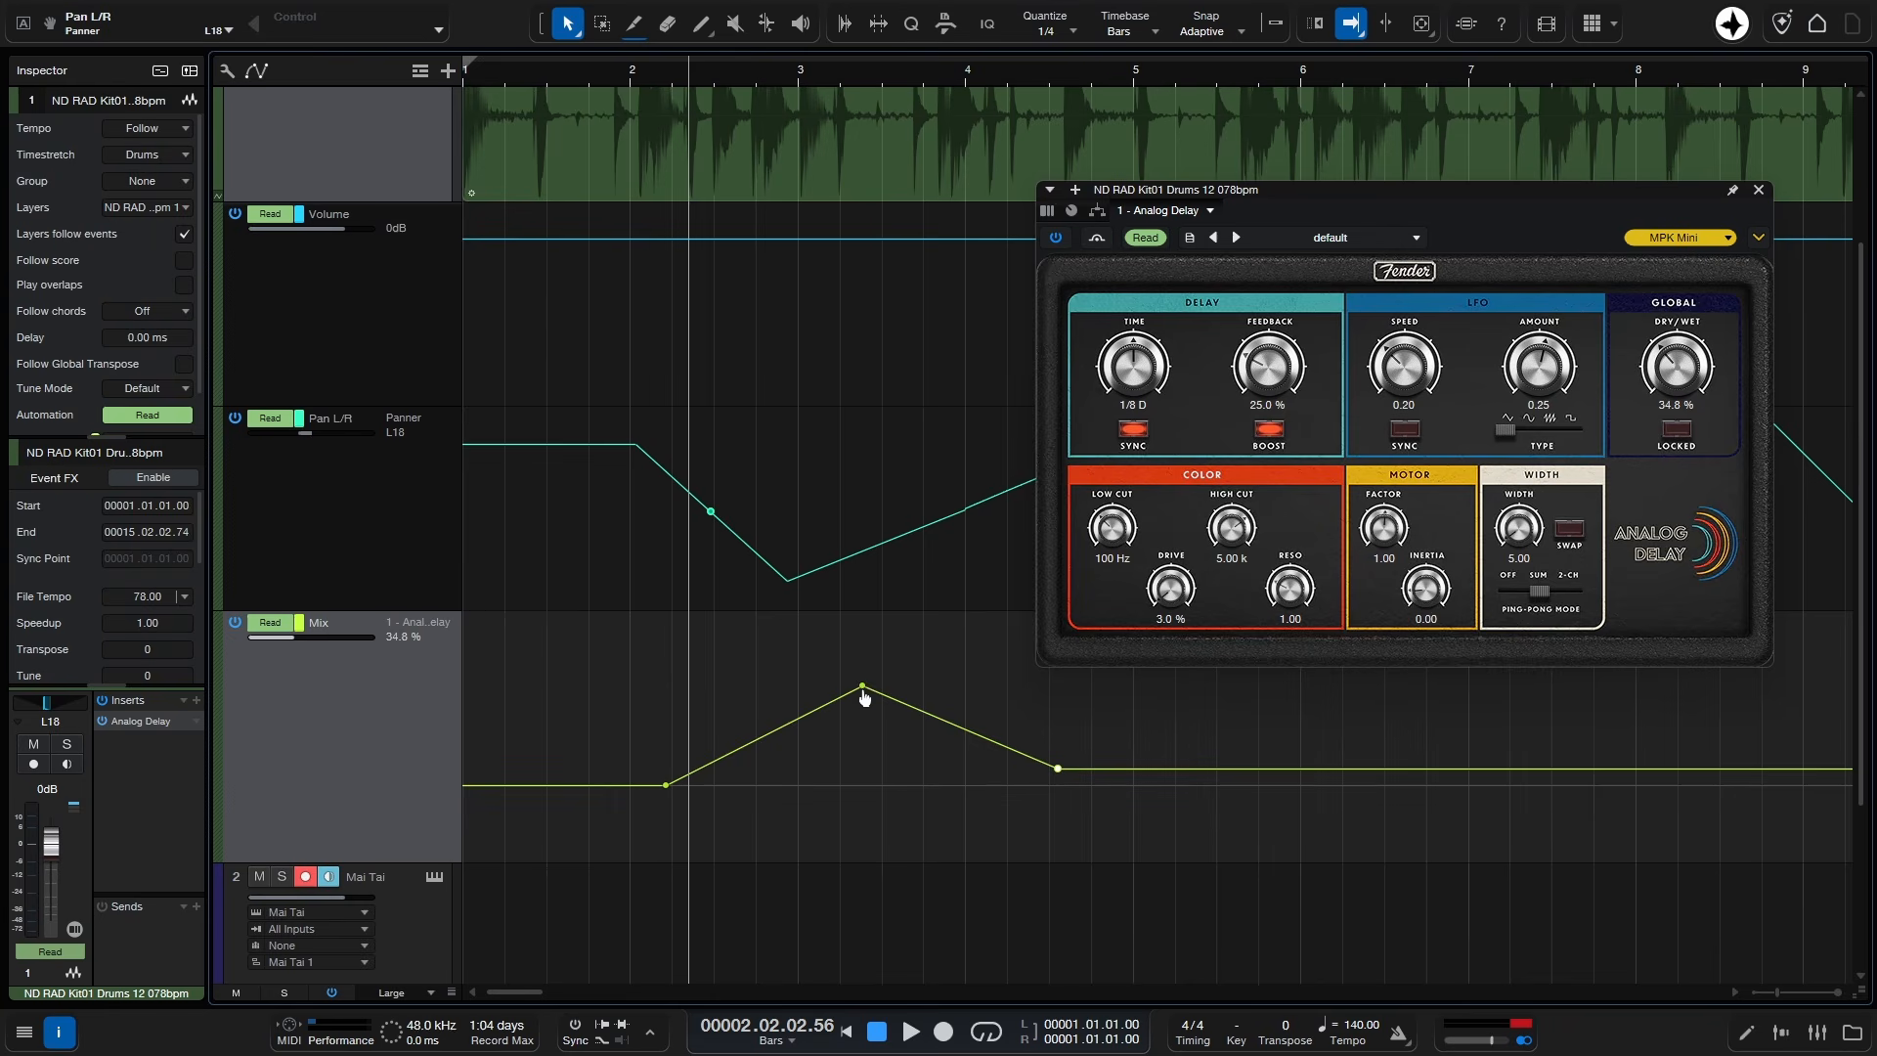
{"action": "left_click_drag", "start_coordinate": [862, 691], "coordinate": [830, 618]}
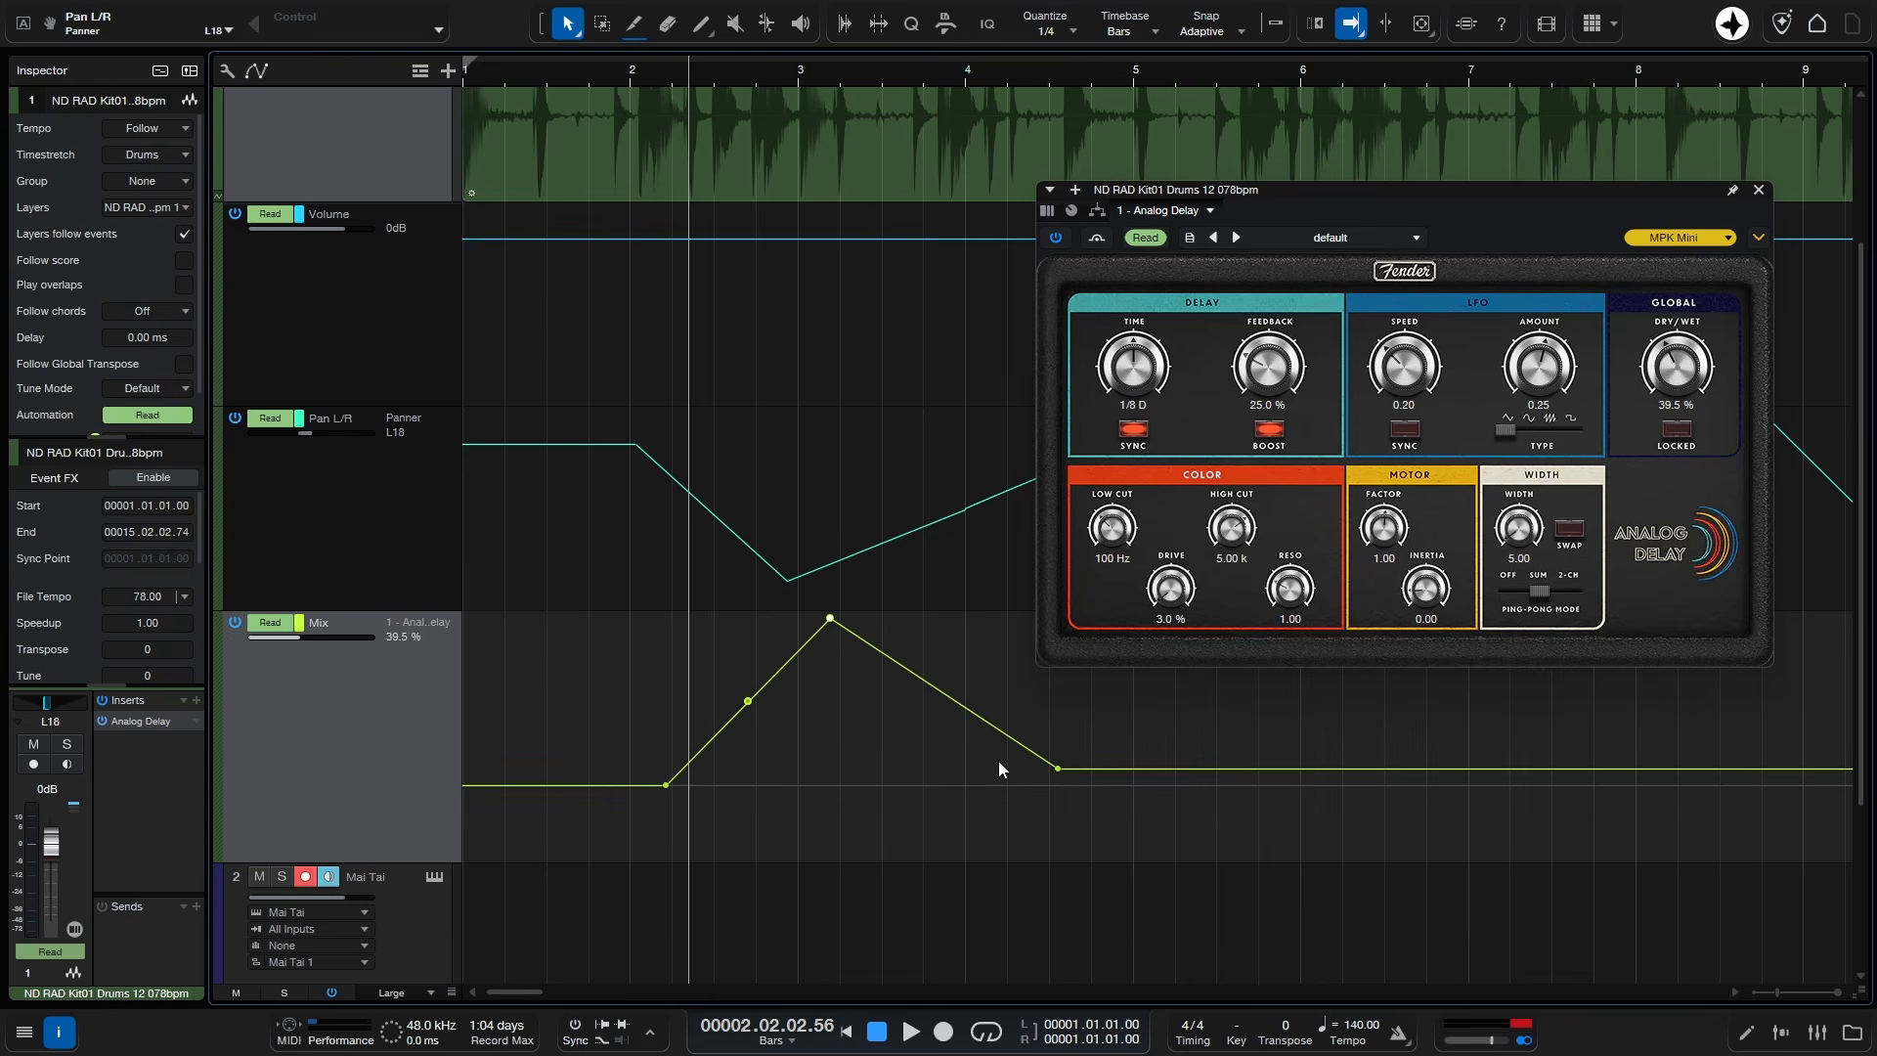
{"action": "left_click_drag", "start_coordinate": [1062, 778], "coordinate": [1072, 854]}
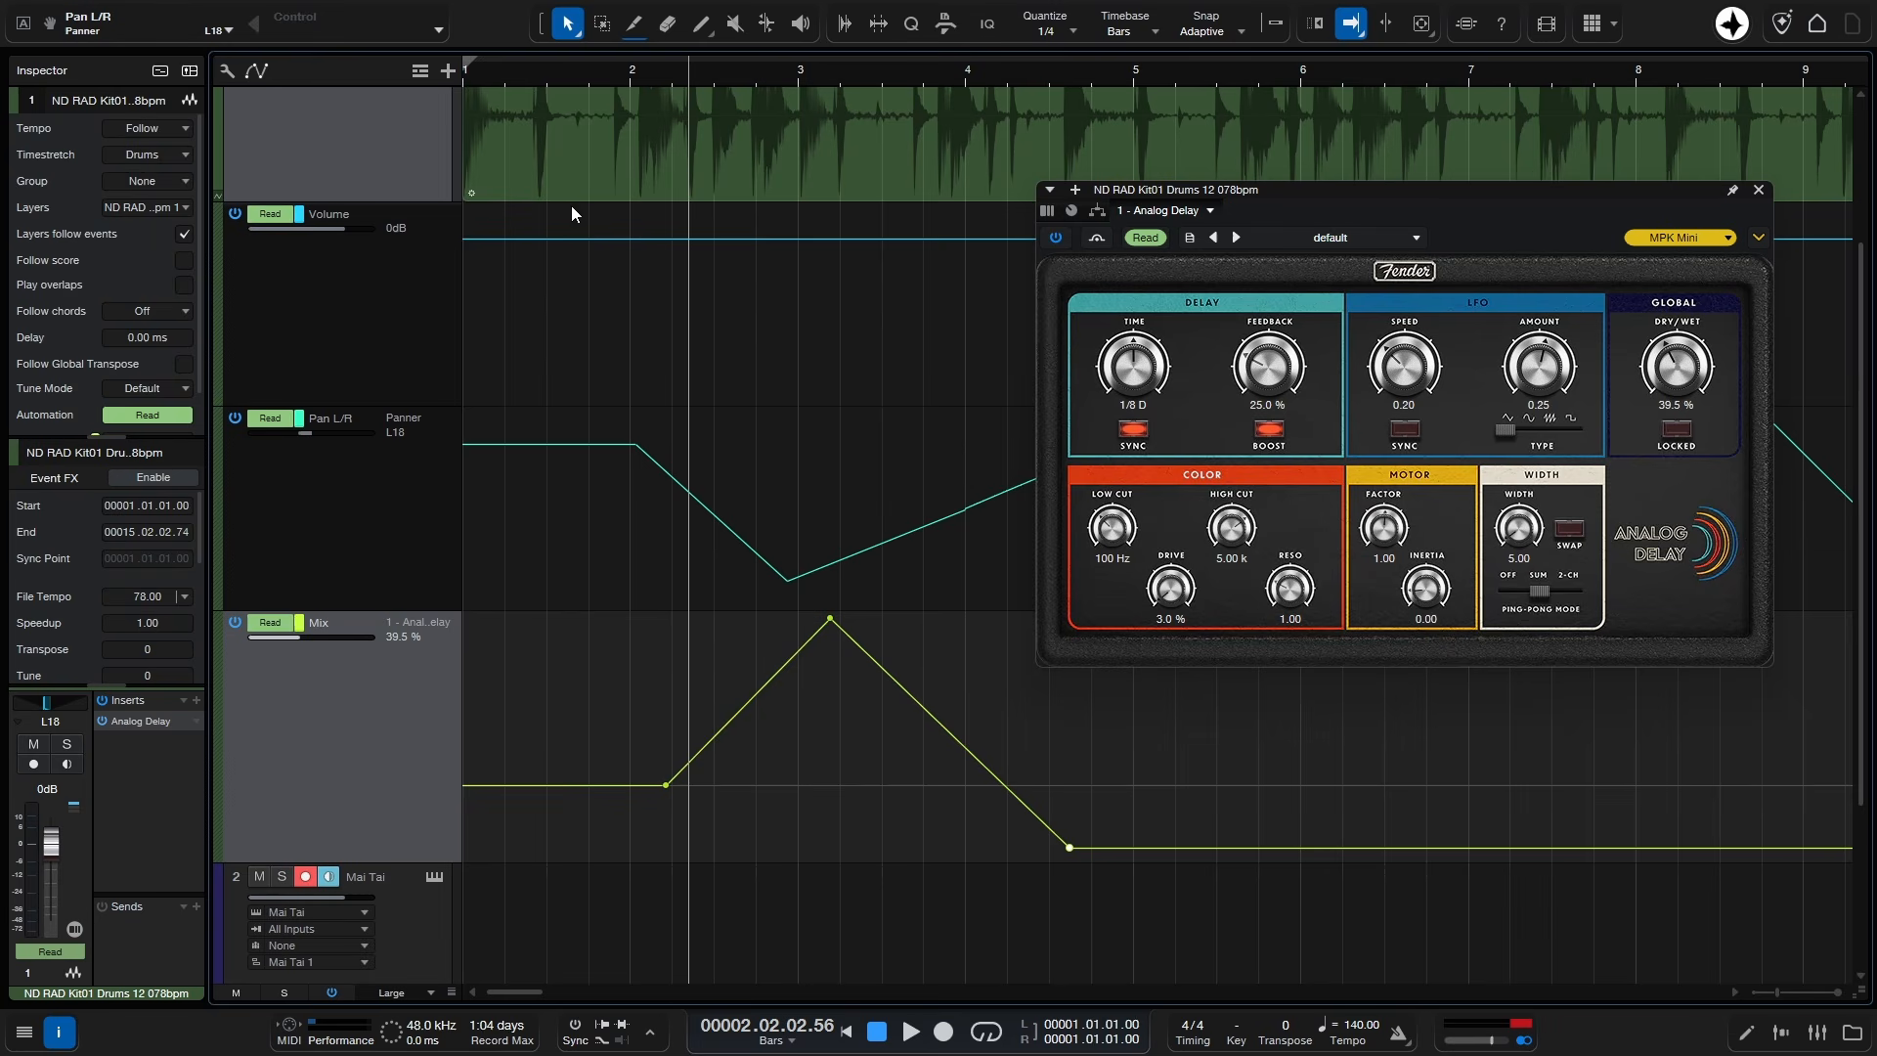
Step: Play the drum loop from just before bar 2 to about bar 5 and watch the Dry/Wet control follow the Mix automation
{"action": "left_click", "coordinate": [612, 78]}
{"action": "key", "text": "space"}
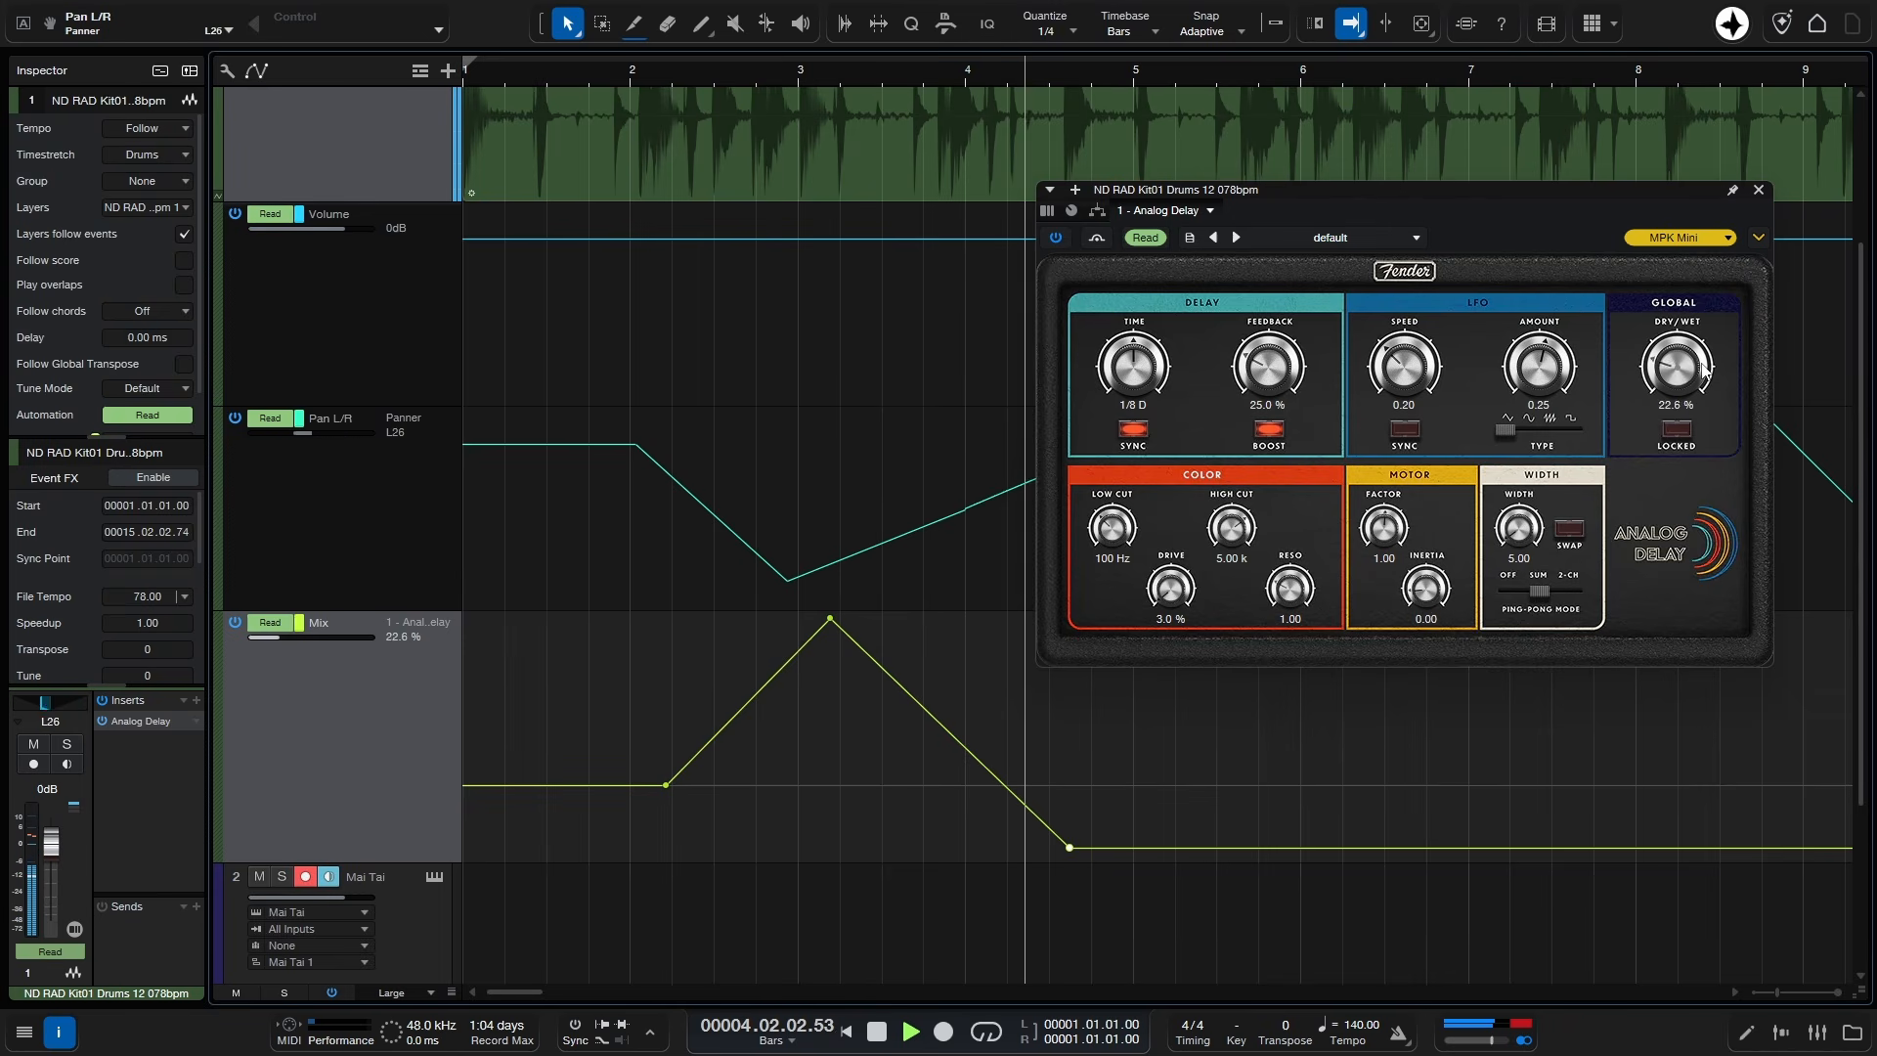
{"action": "key", "text": "space"}
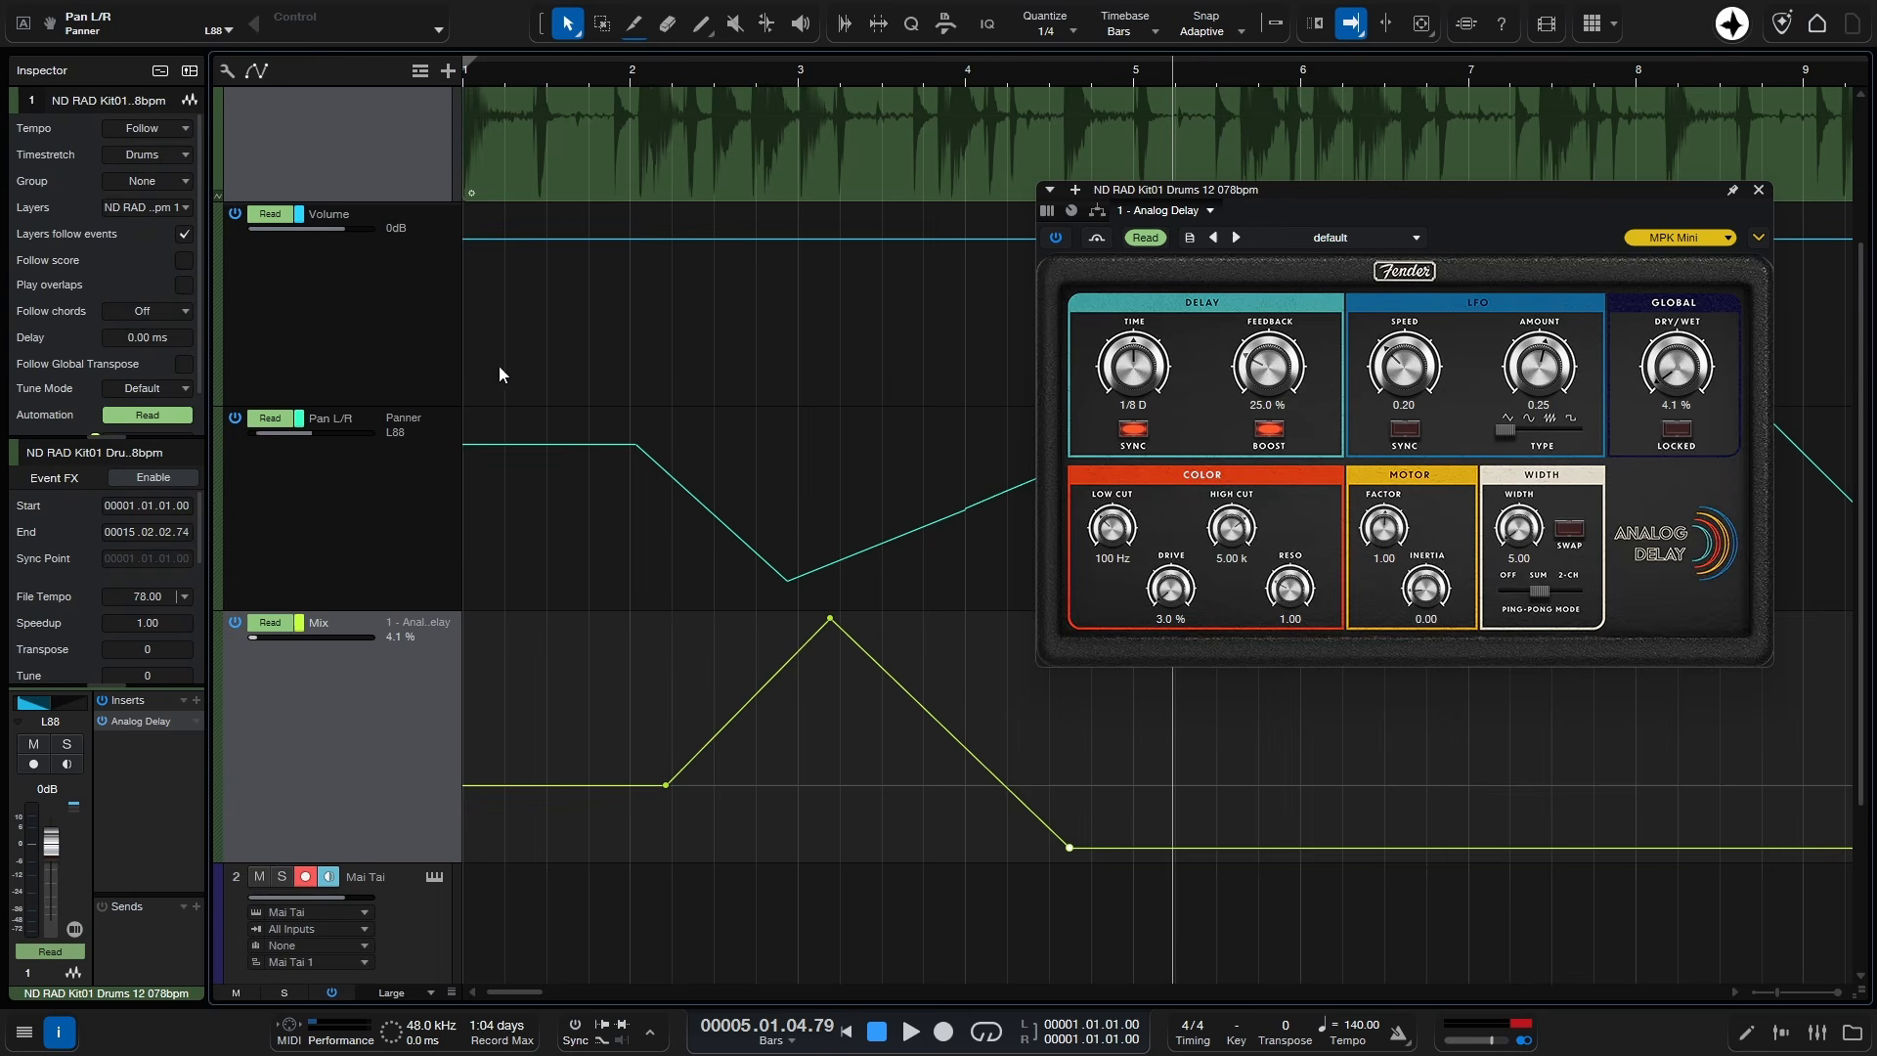
Step: Reduce the heights of the drum track's Volume, Pan L/R and Mix automation lanes
{"action": "scroll", "coordinate": [420, 407], "scroll_direction": "down", "scroll_amount": 2}
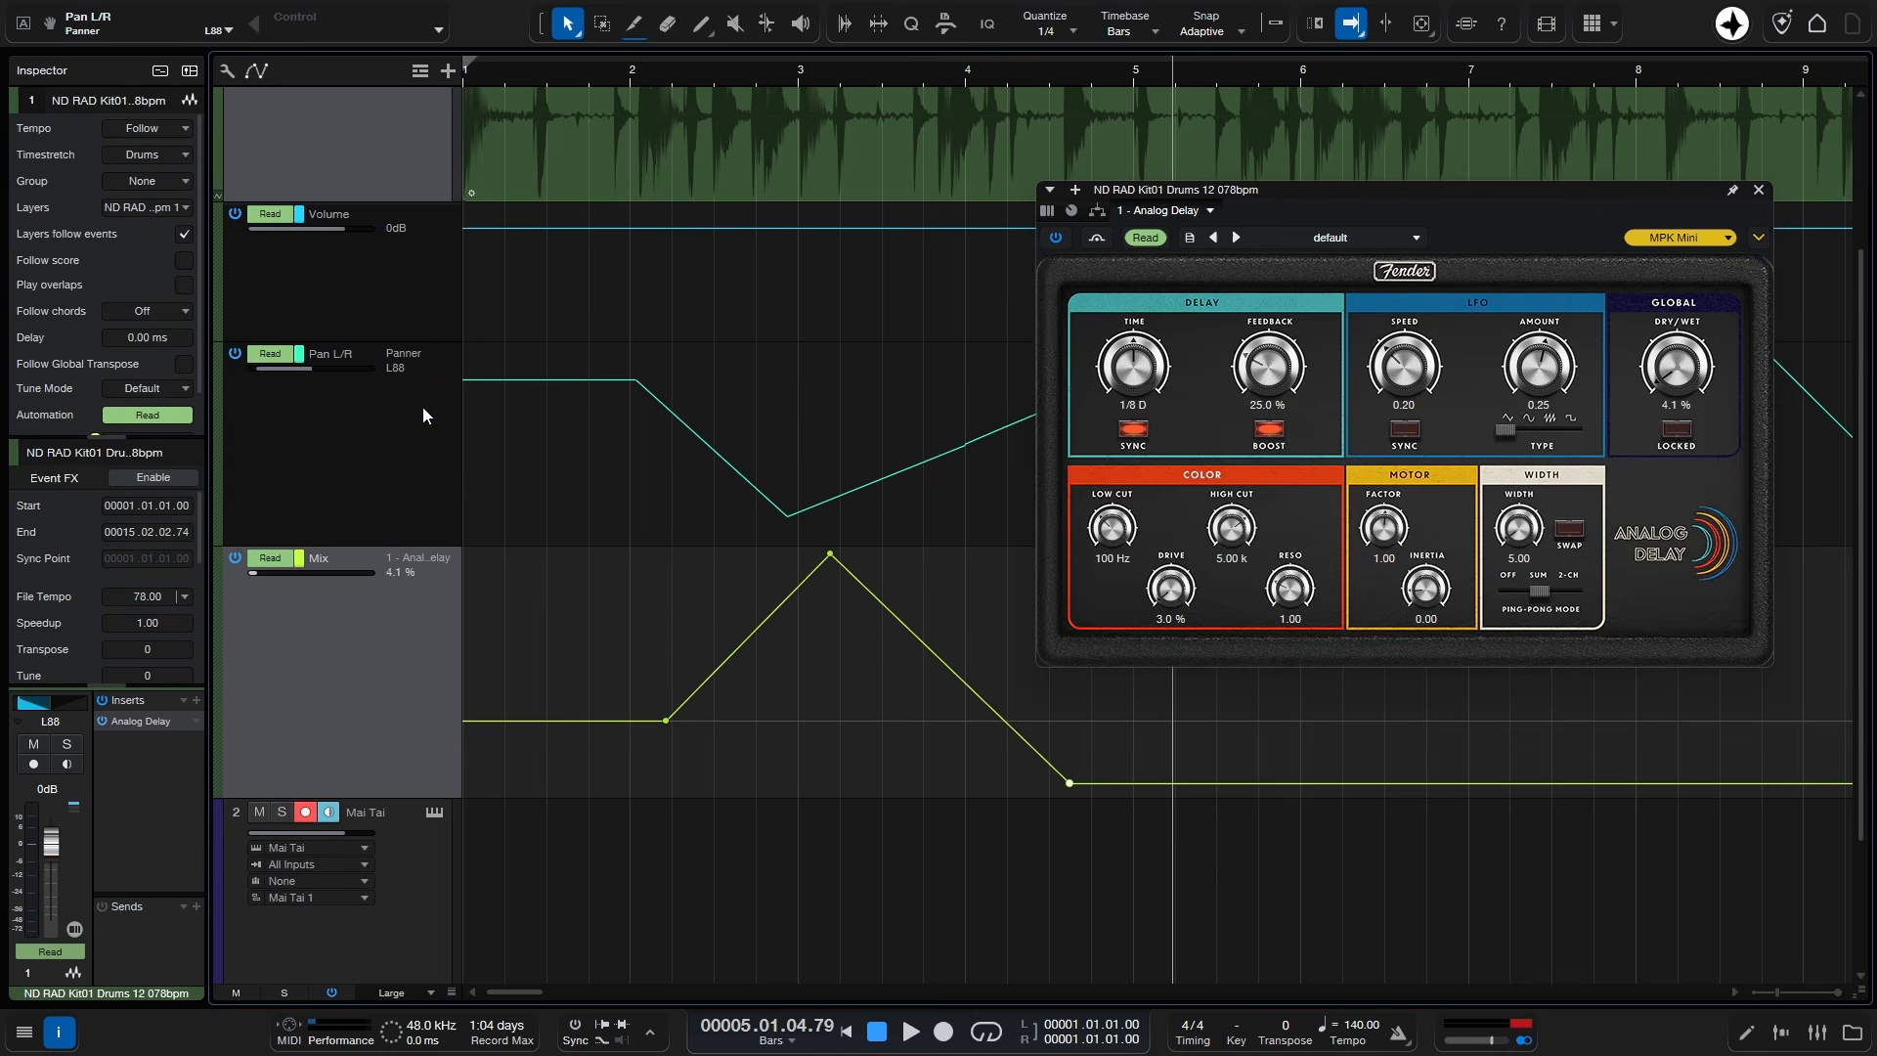
{"action": "scroll", "coordinate": [403, 548], "scroll_direction": "down", "scroll_amount": 2}
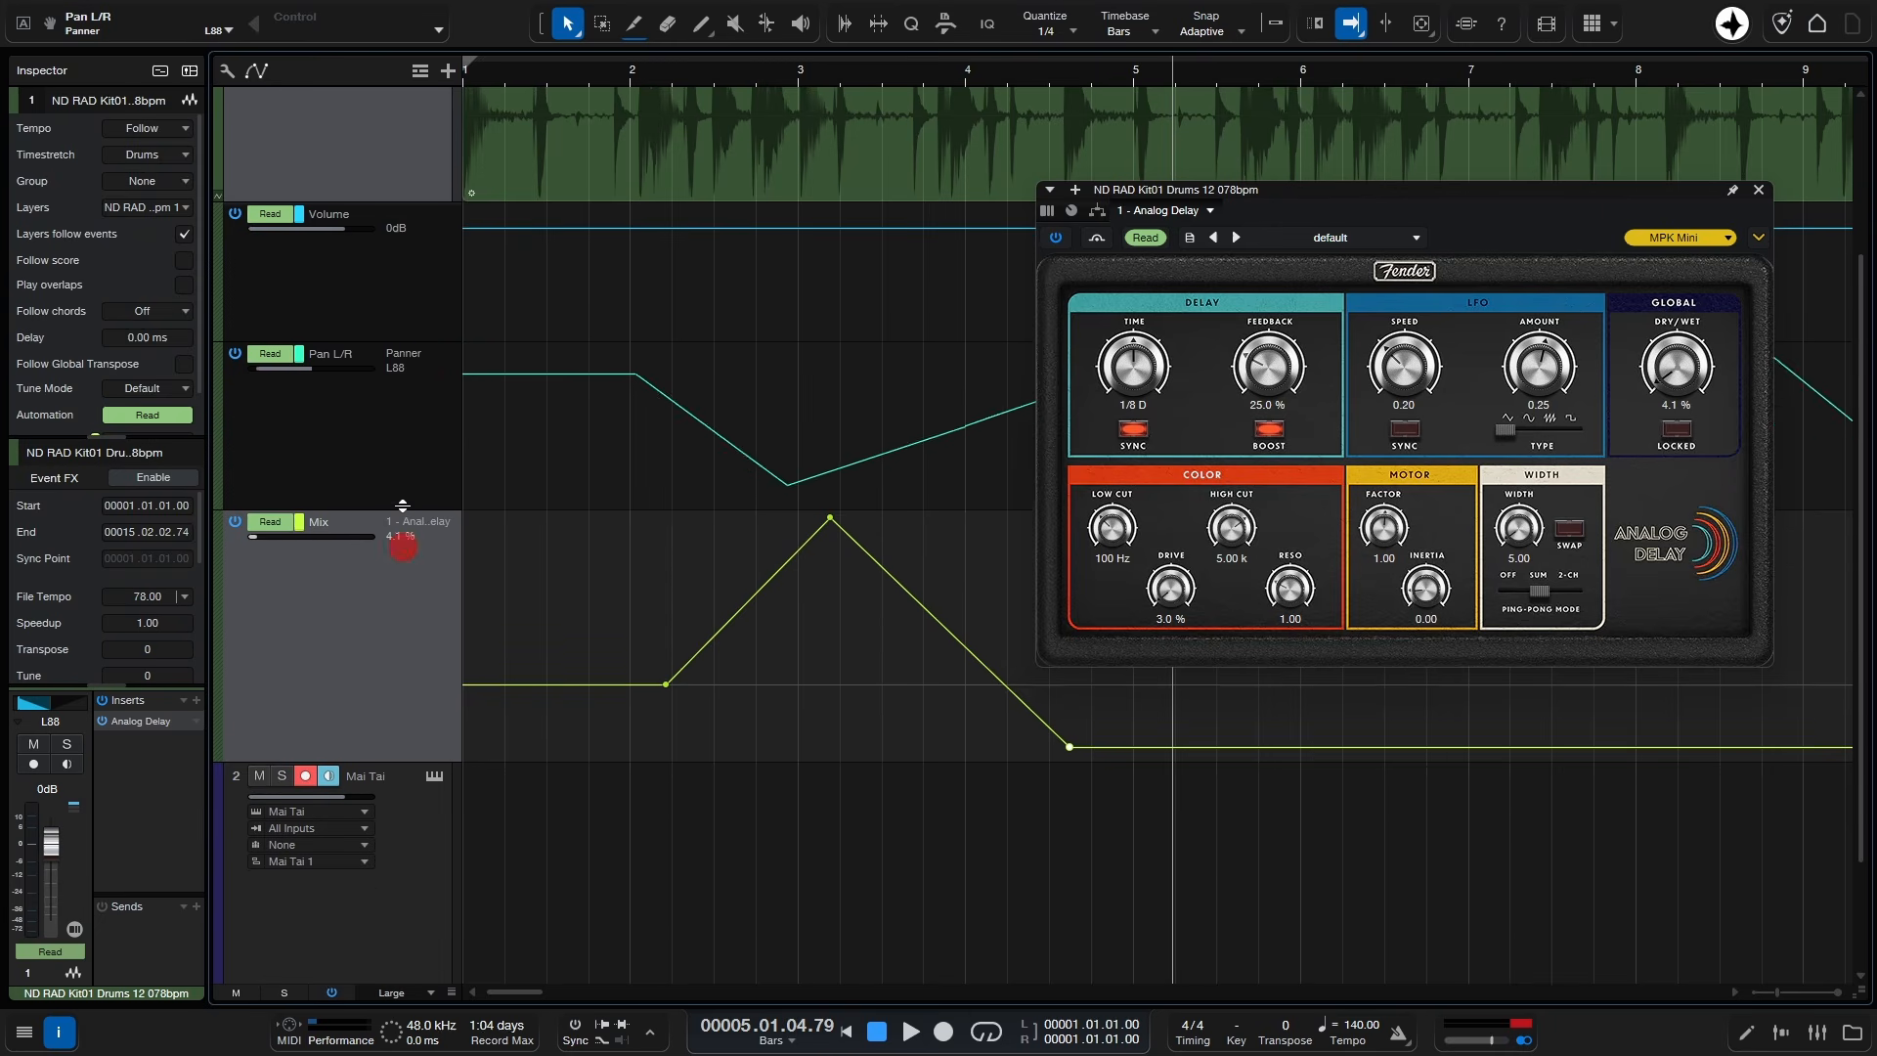
{"action": "left_click_drag", "start_coordinate": [404, 725], "coordinate": [403, 659]}
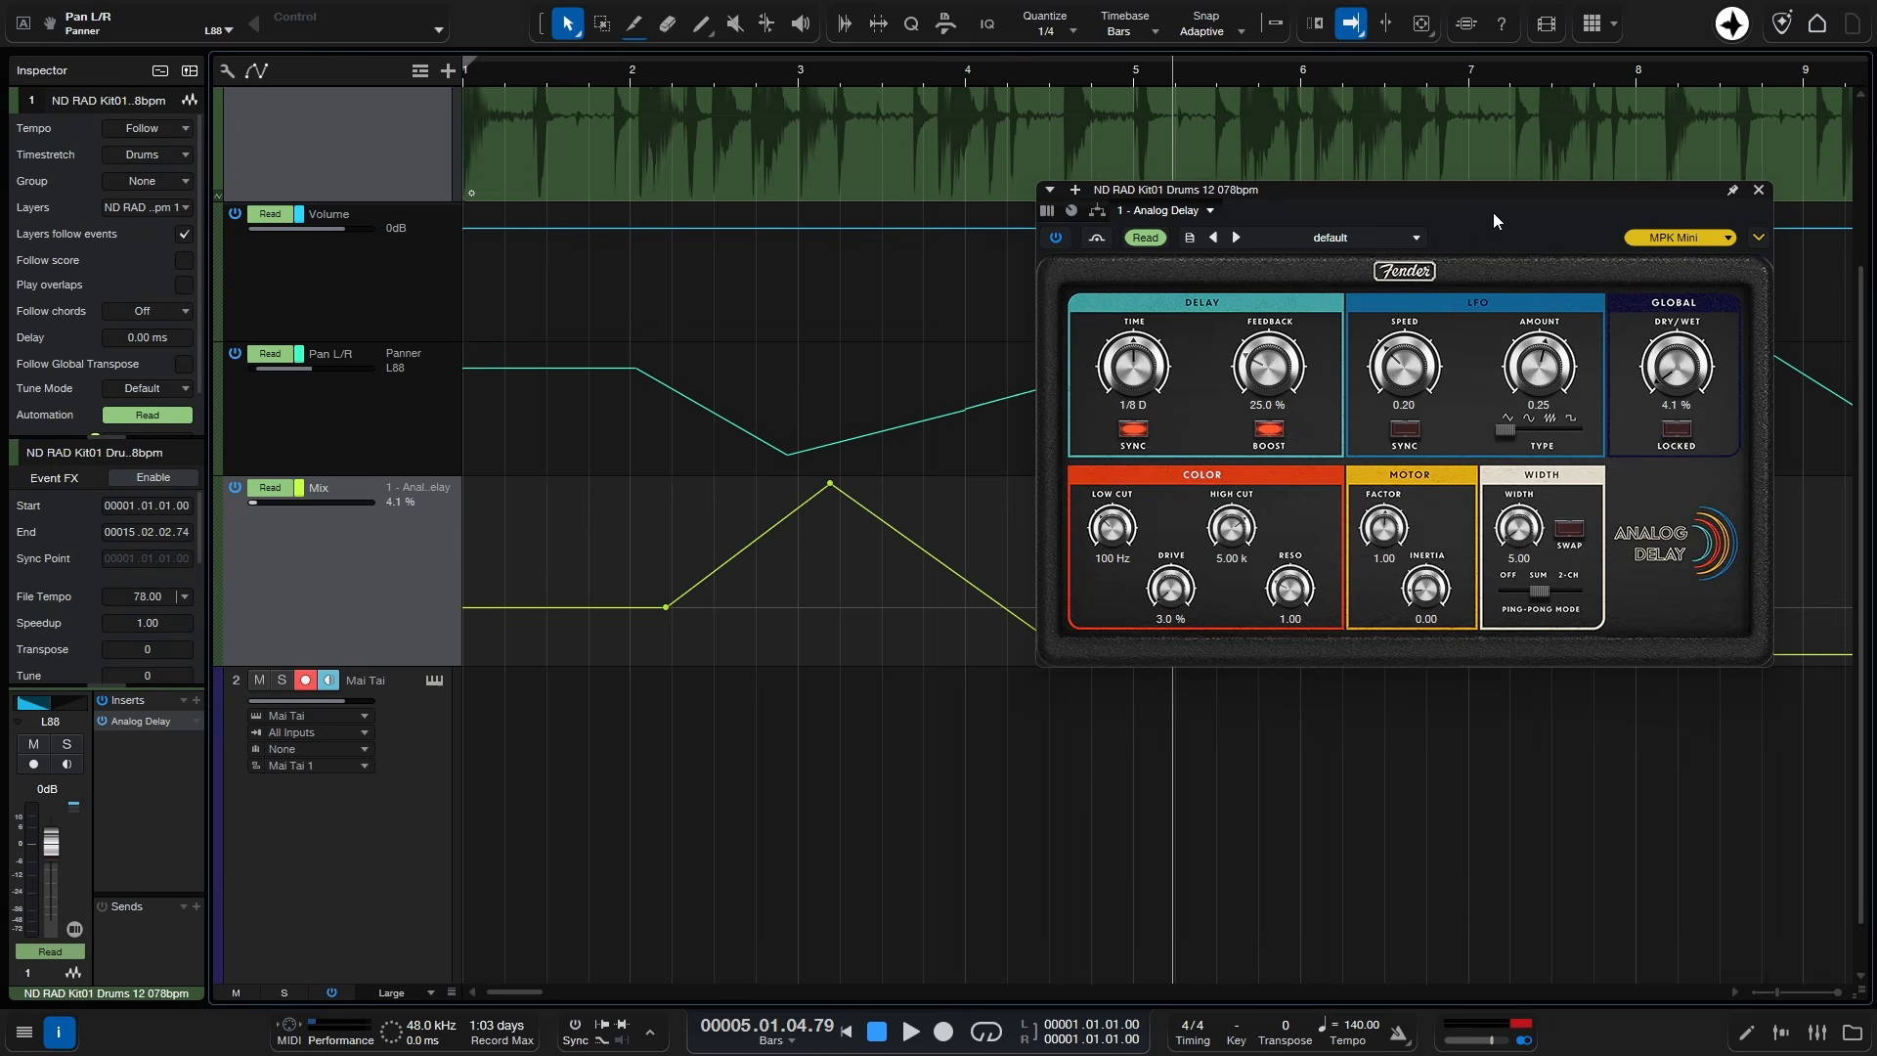
Step: Create an automation lane for the Analog Delay's Feedback Level parameter and reduce the lane's height
{"action": "right_click", "coordinate": [1265, 372]}
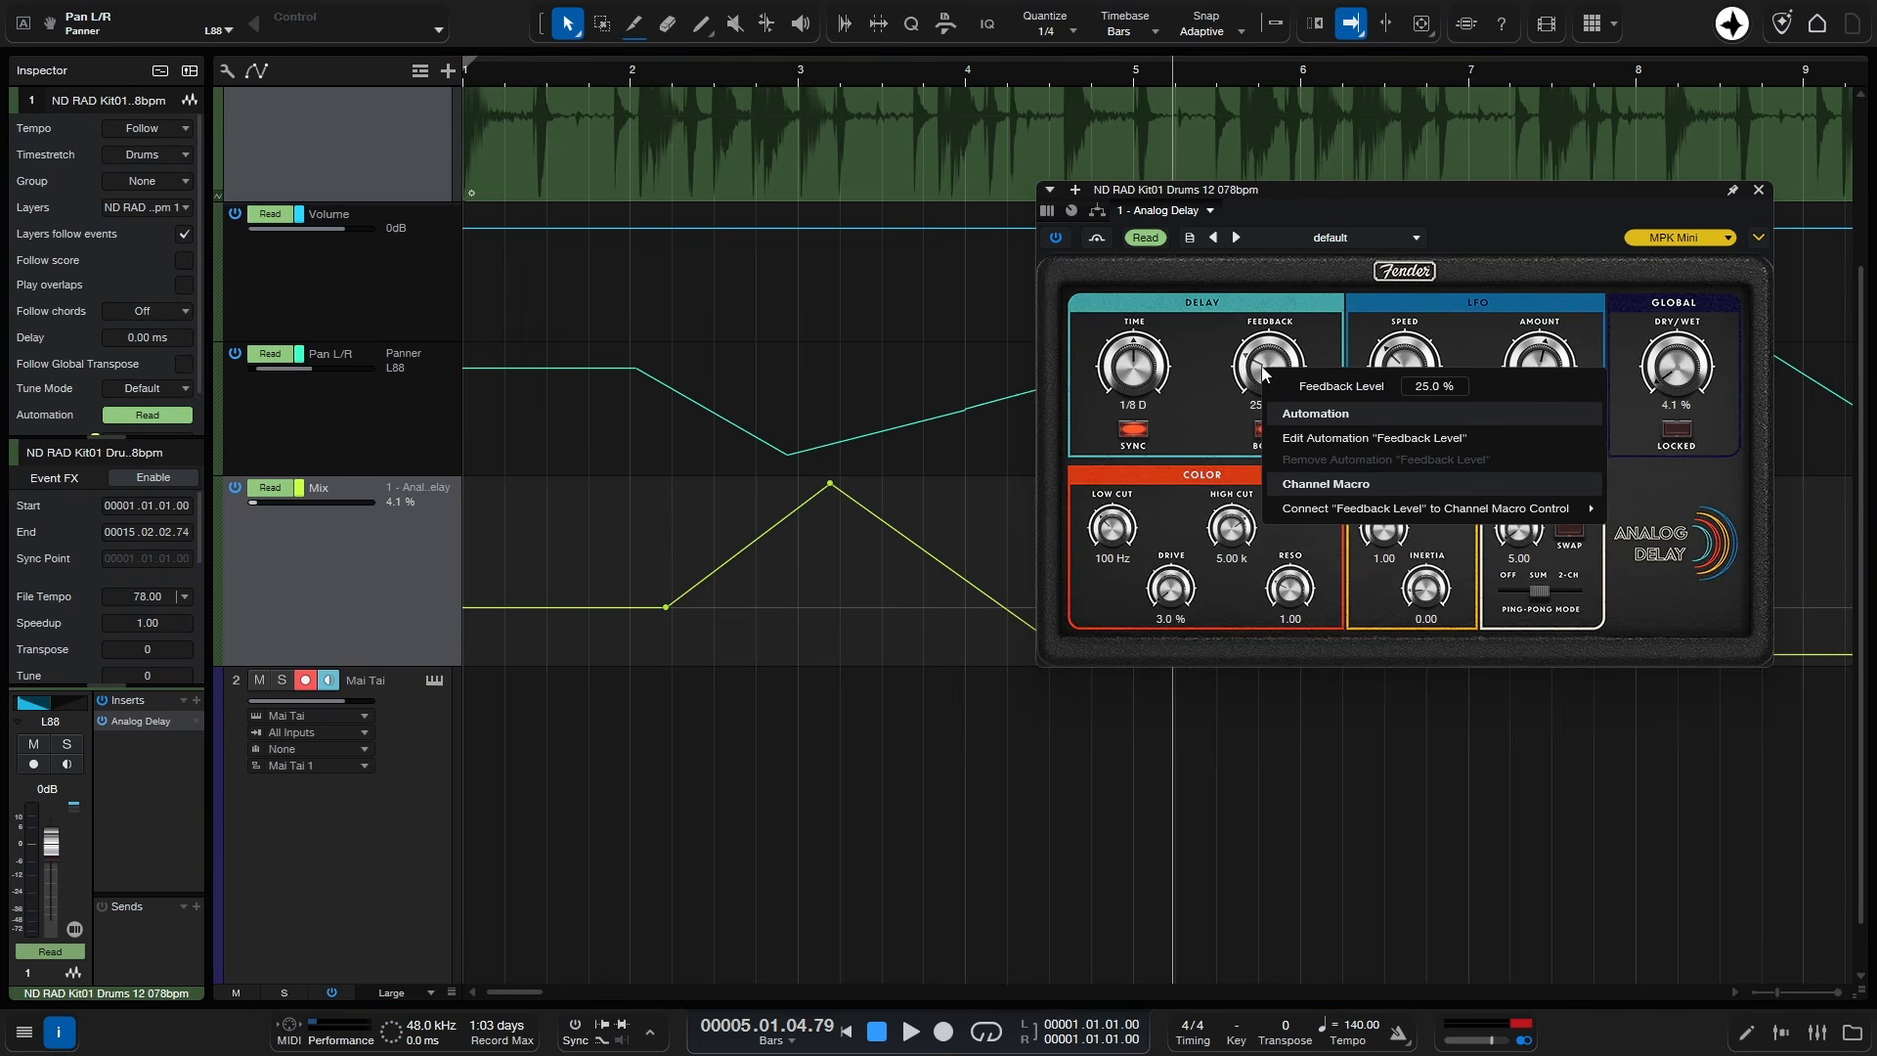
{"action": "left_click", "coordinate": [1422, 440]}
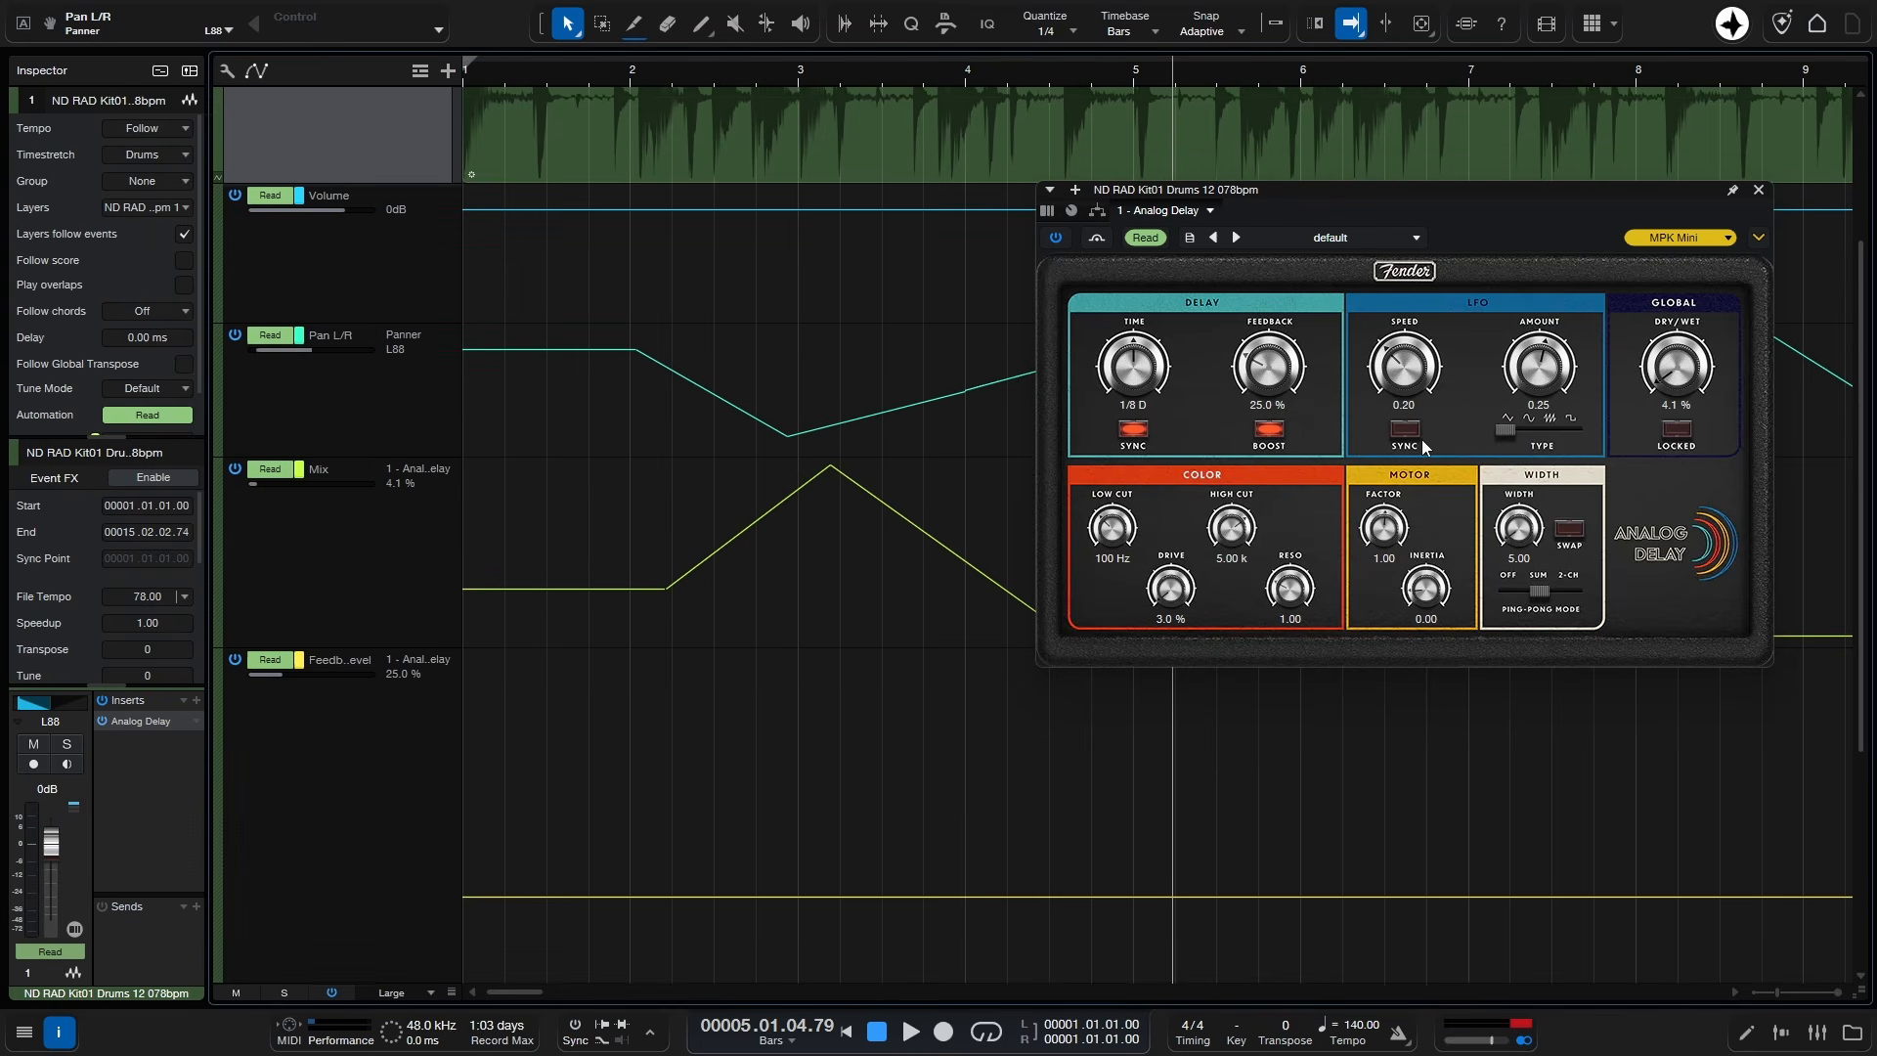
{"action": "scroll", "coordinate": [395, 762], "scroll_direction": "down", "scroll_amount": 2}
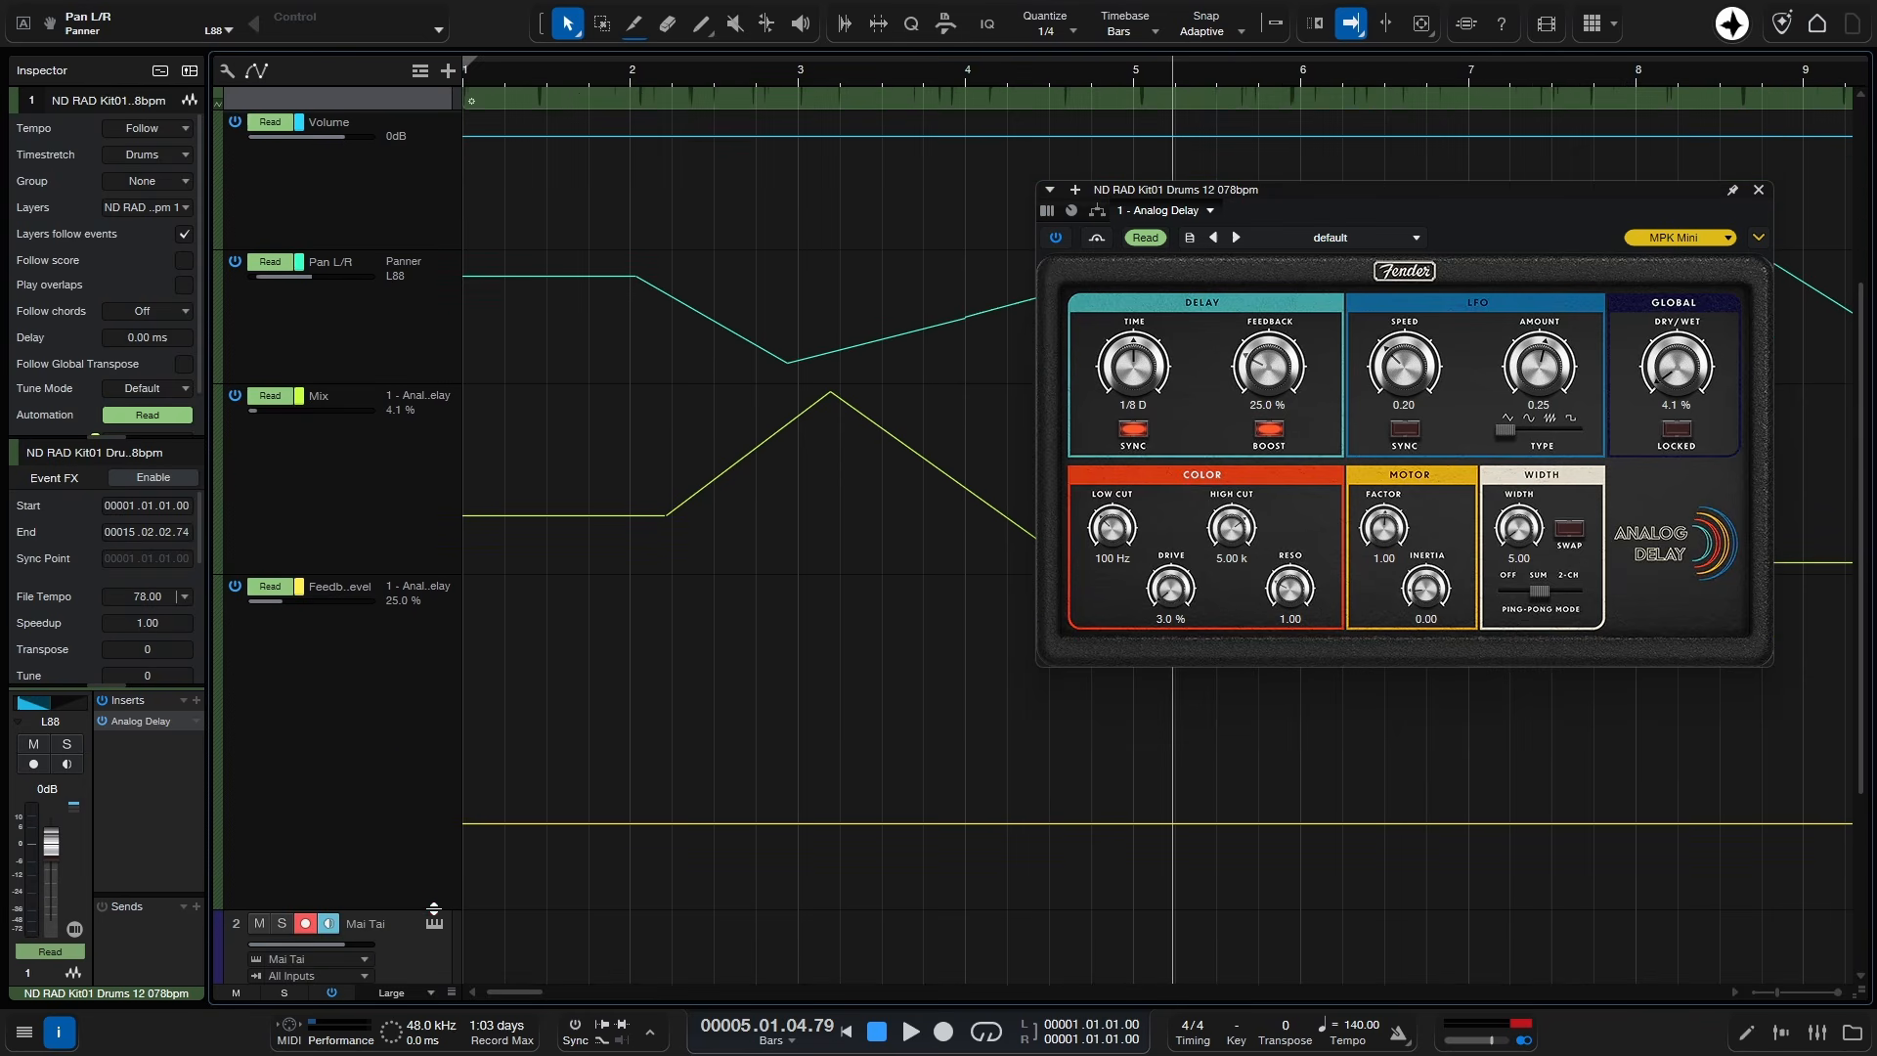
{"action": "left_click_drag", "start_coordinate": [436, 907], "coordinate": [437, 684]}
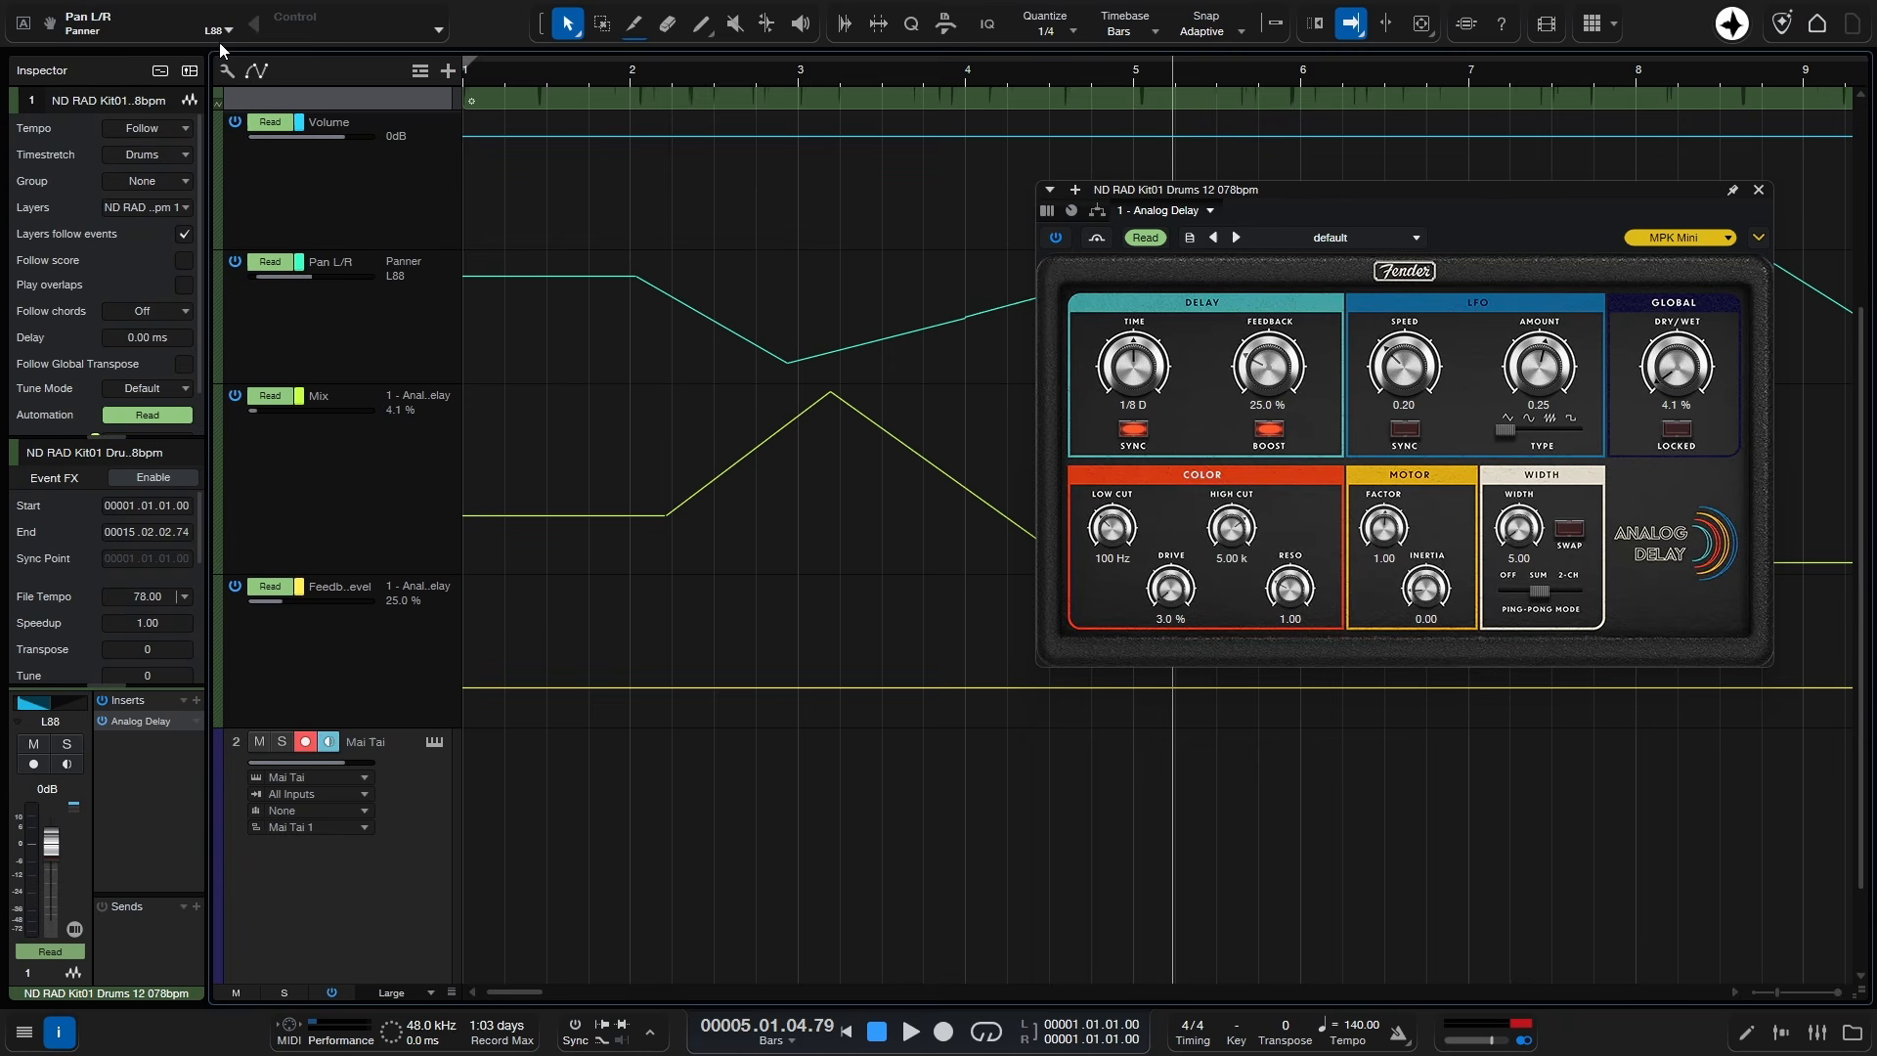
Step: Touch the Analog Delay's Time knob, create an automation lane for Delay Beats, and reduce the lane's height
{"action": "left_click", "coordinate": [1133, 367]}
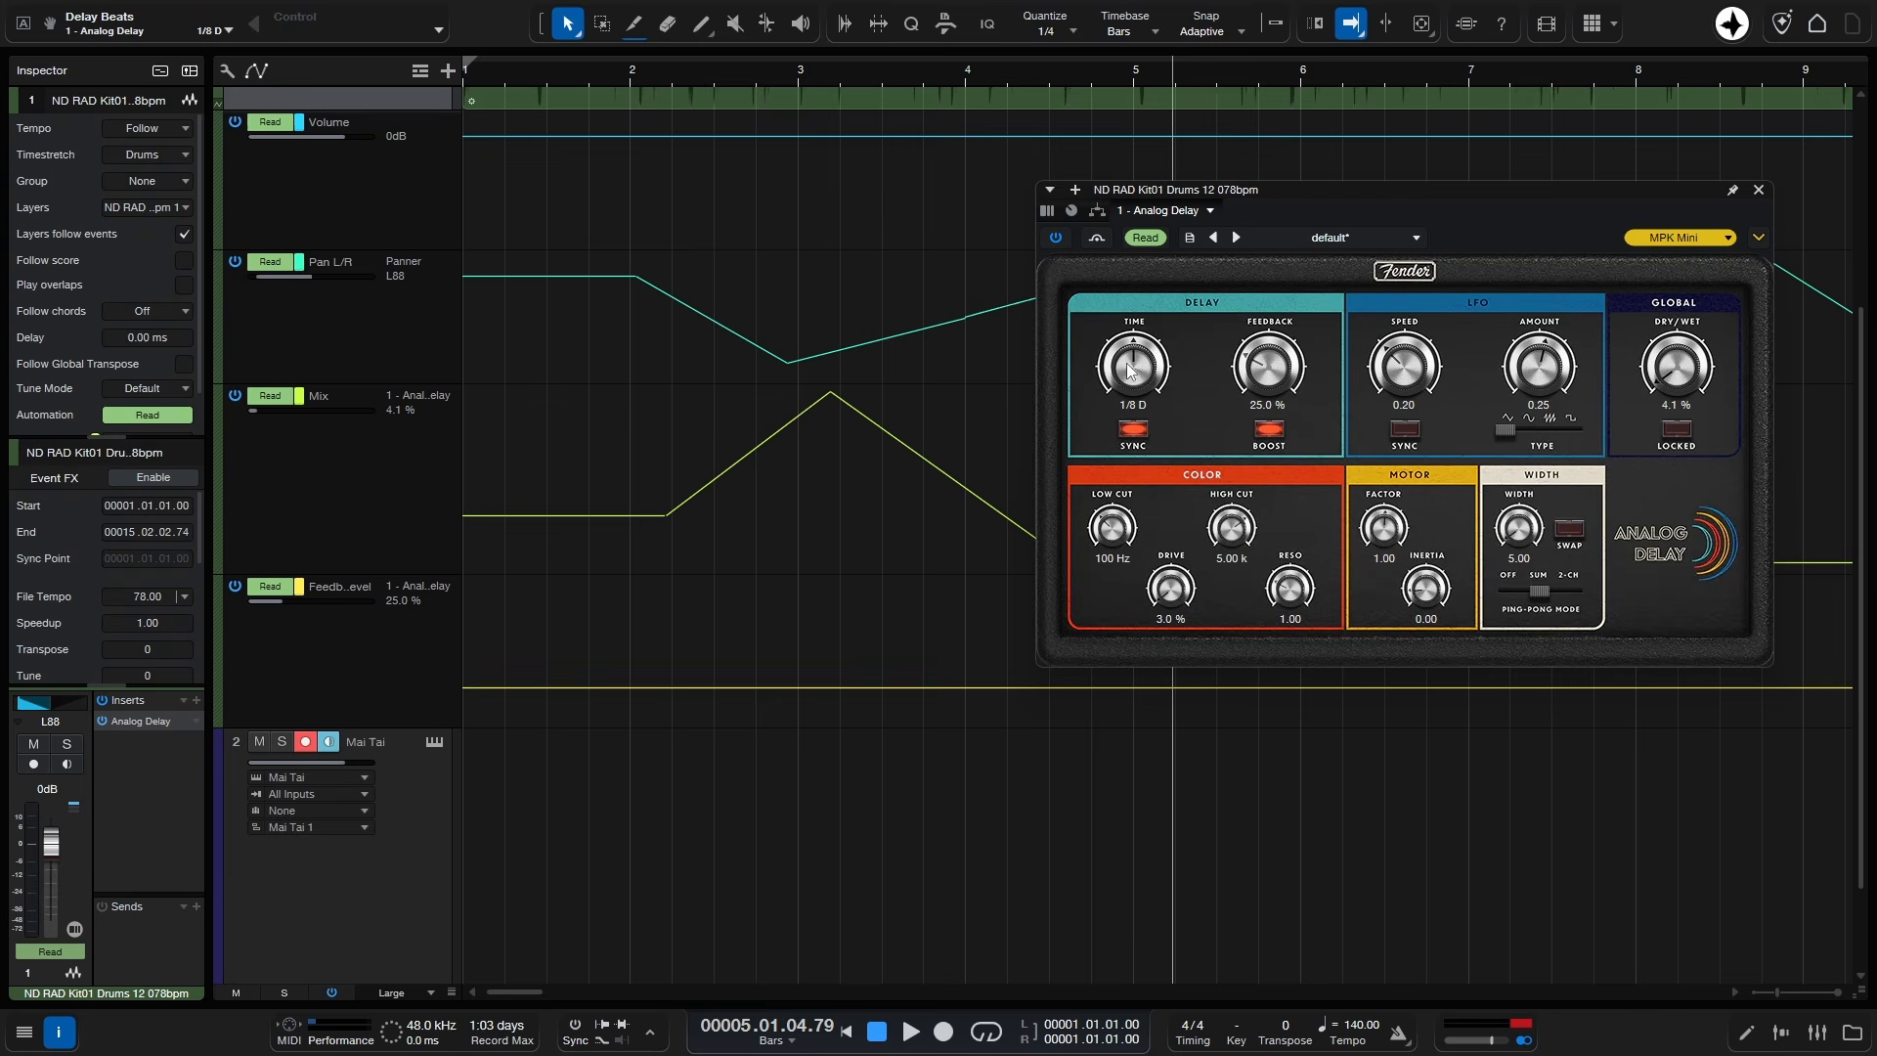
{"action": "left_click", "coordinate": [23, 23]}
{"action": "scroll", "coordinate": [491, 761], "scroll_direction": "down", "scroll_amount": 5}
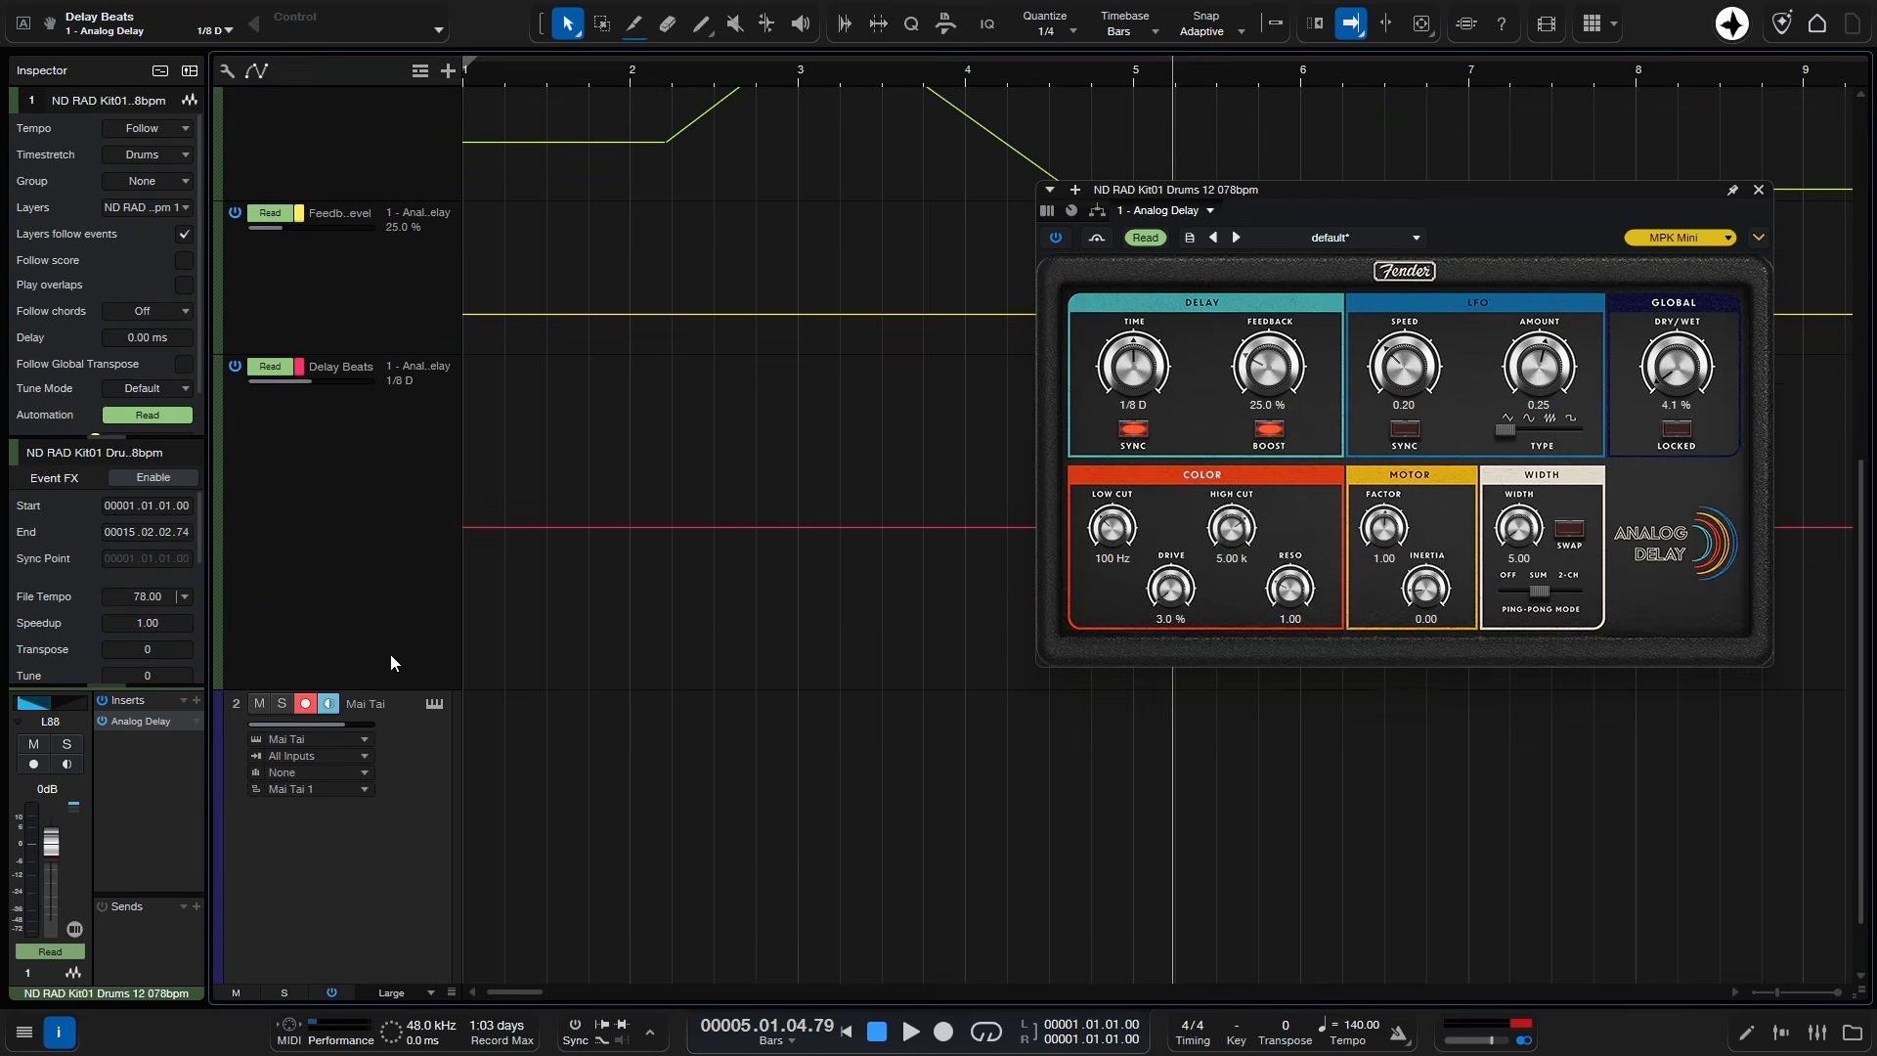
{"action": "left_click_drag", "start_coordinate": [402, 644], "coordinate": [402, 608]}
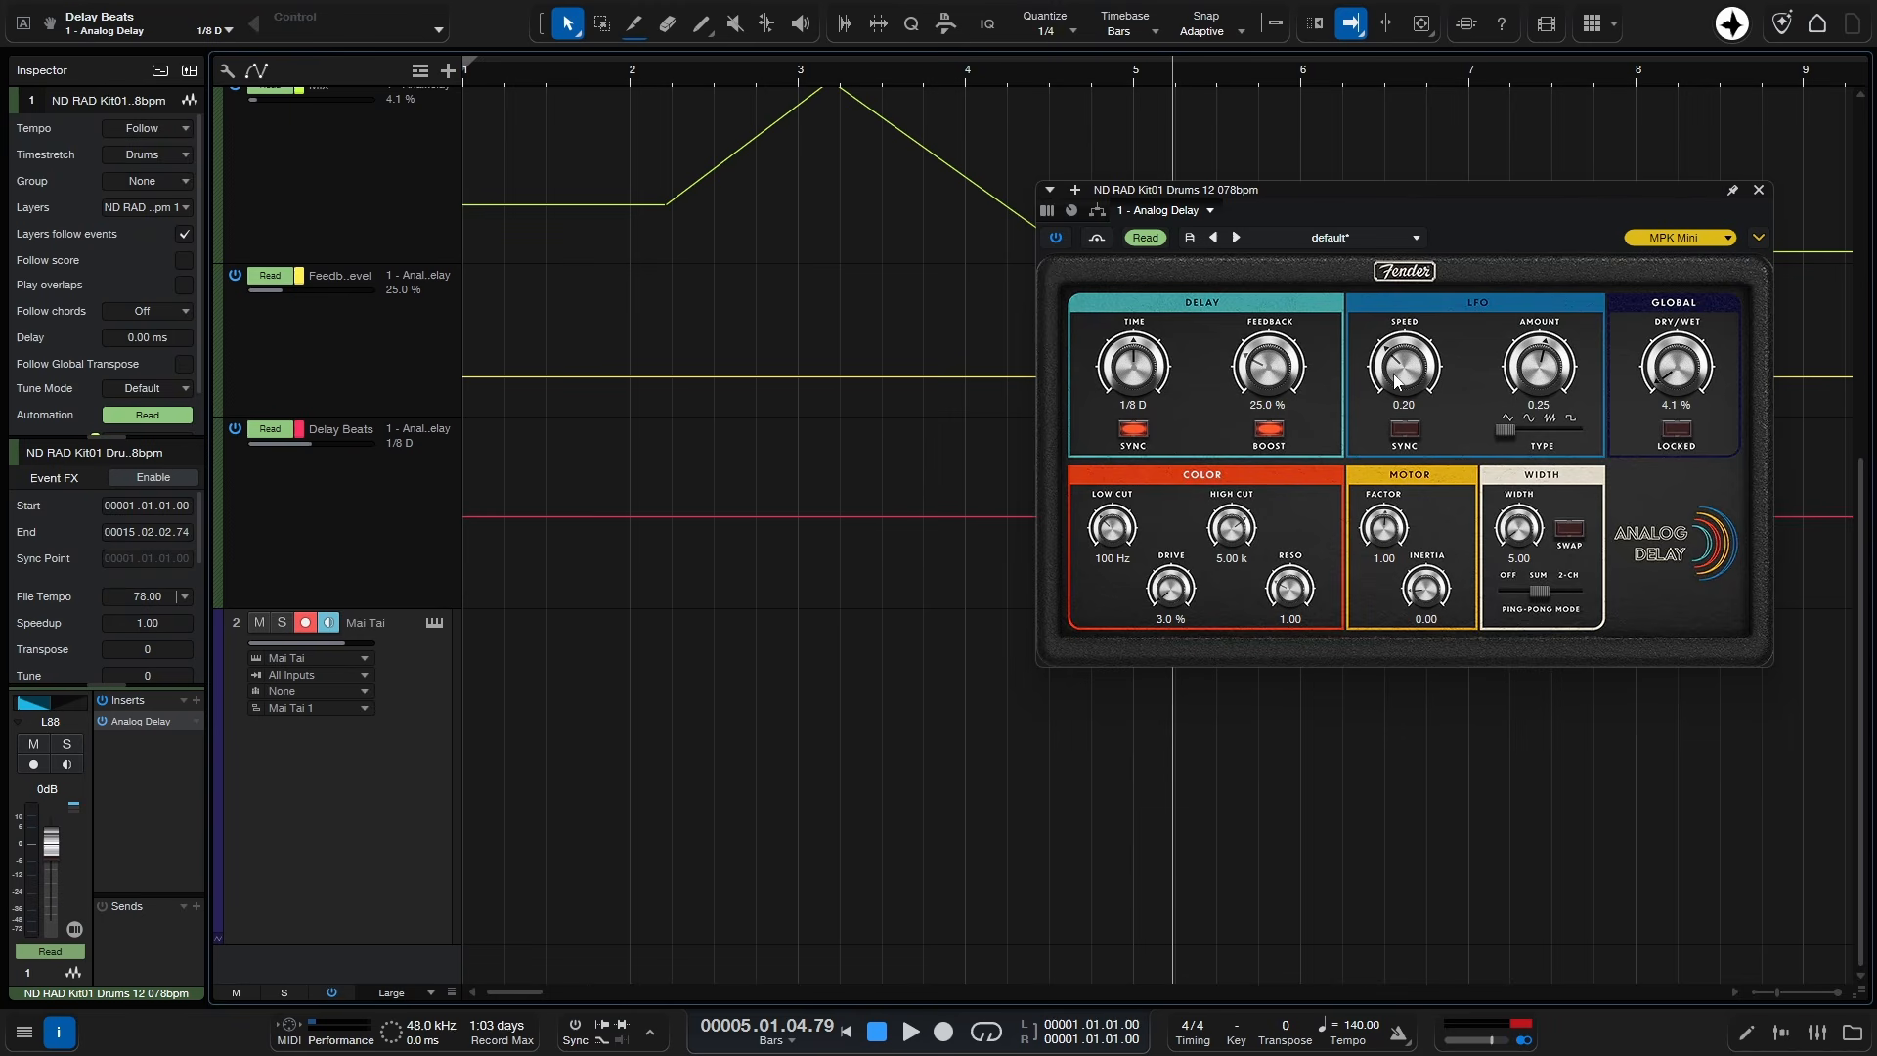
Step: Touch the Analog Delay's LFO Speed knob, create an automation lane for it, and reduce the lane's height
{"action": "left_click", "coordinate": [748, 141]}
{"action": "left_click", "coordinate": [1404, 363]}
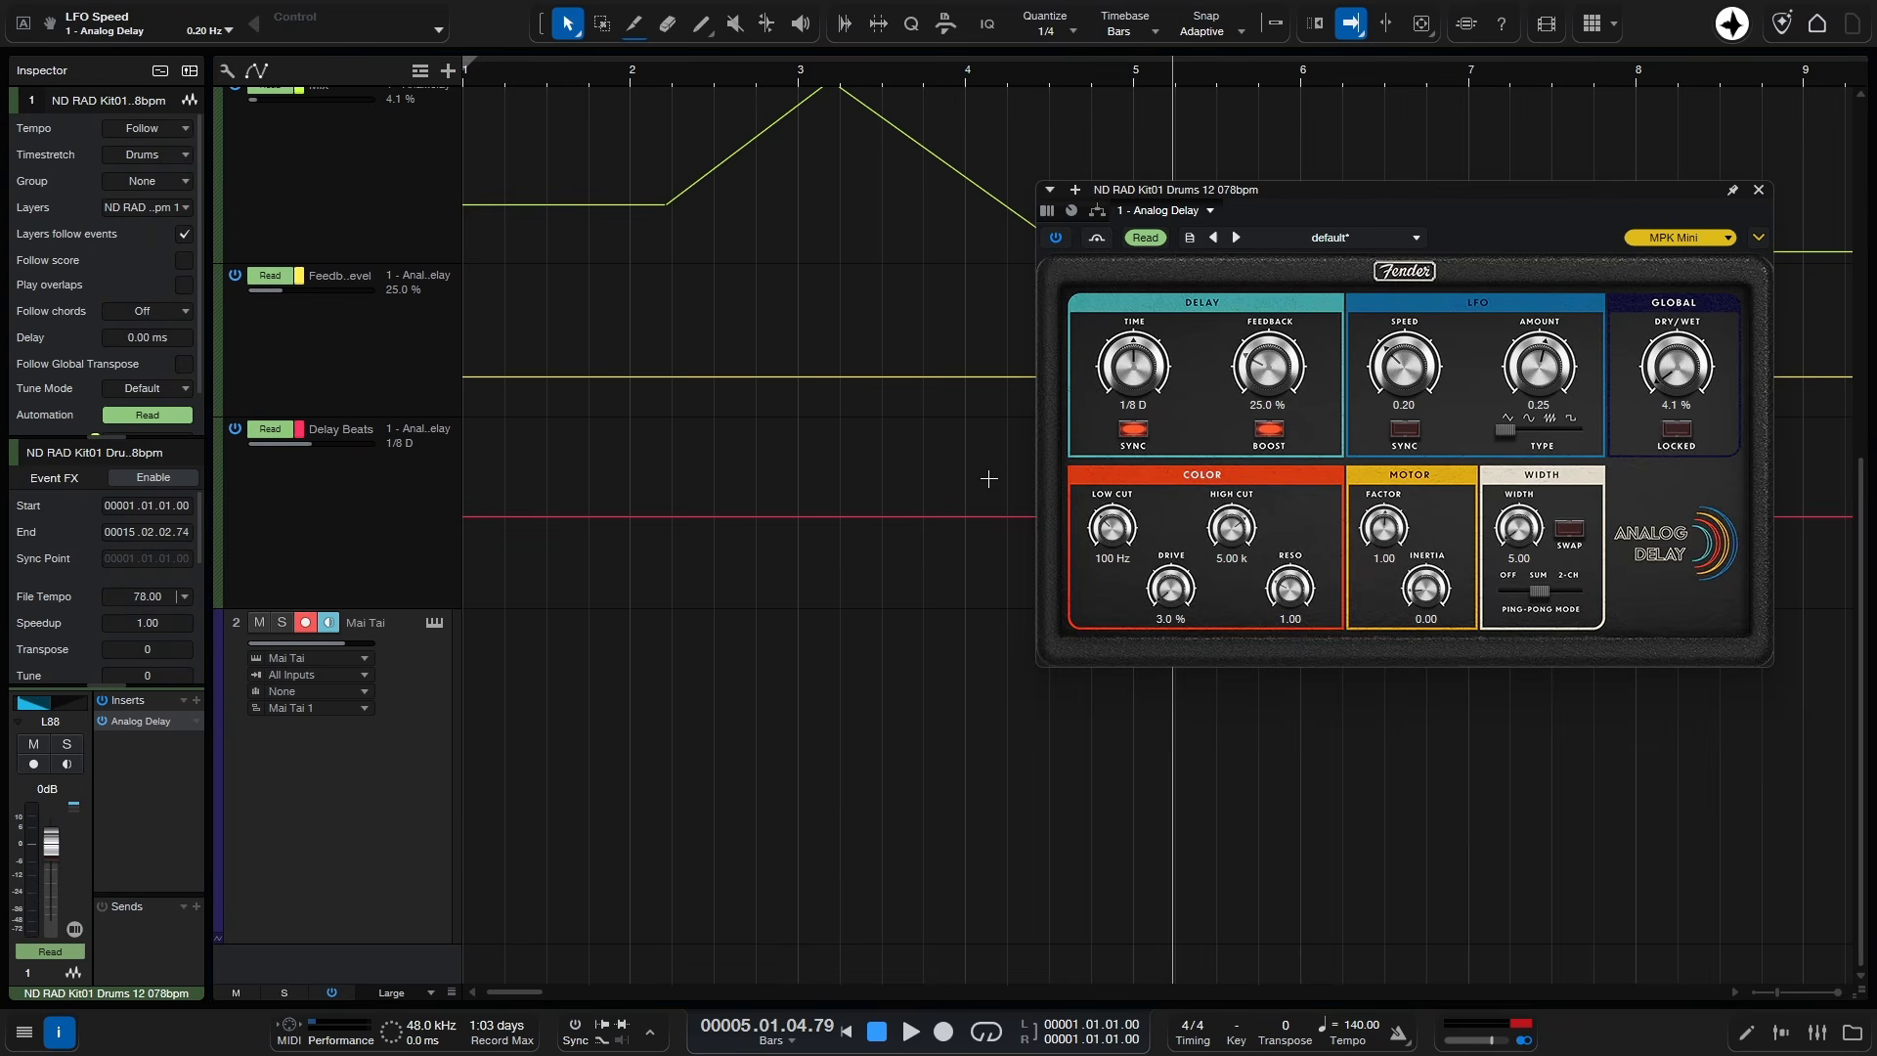
{"action": "key", "text": "alt+a"}
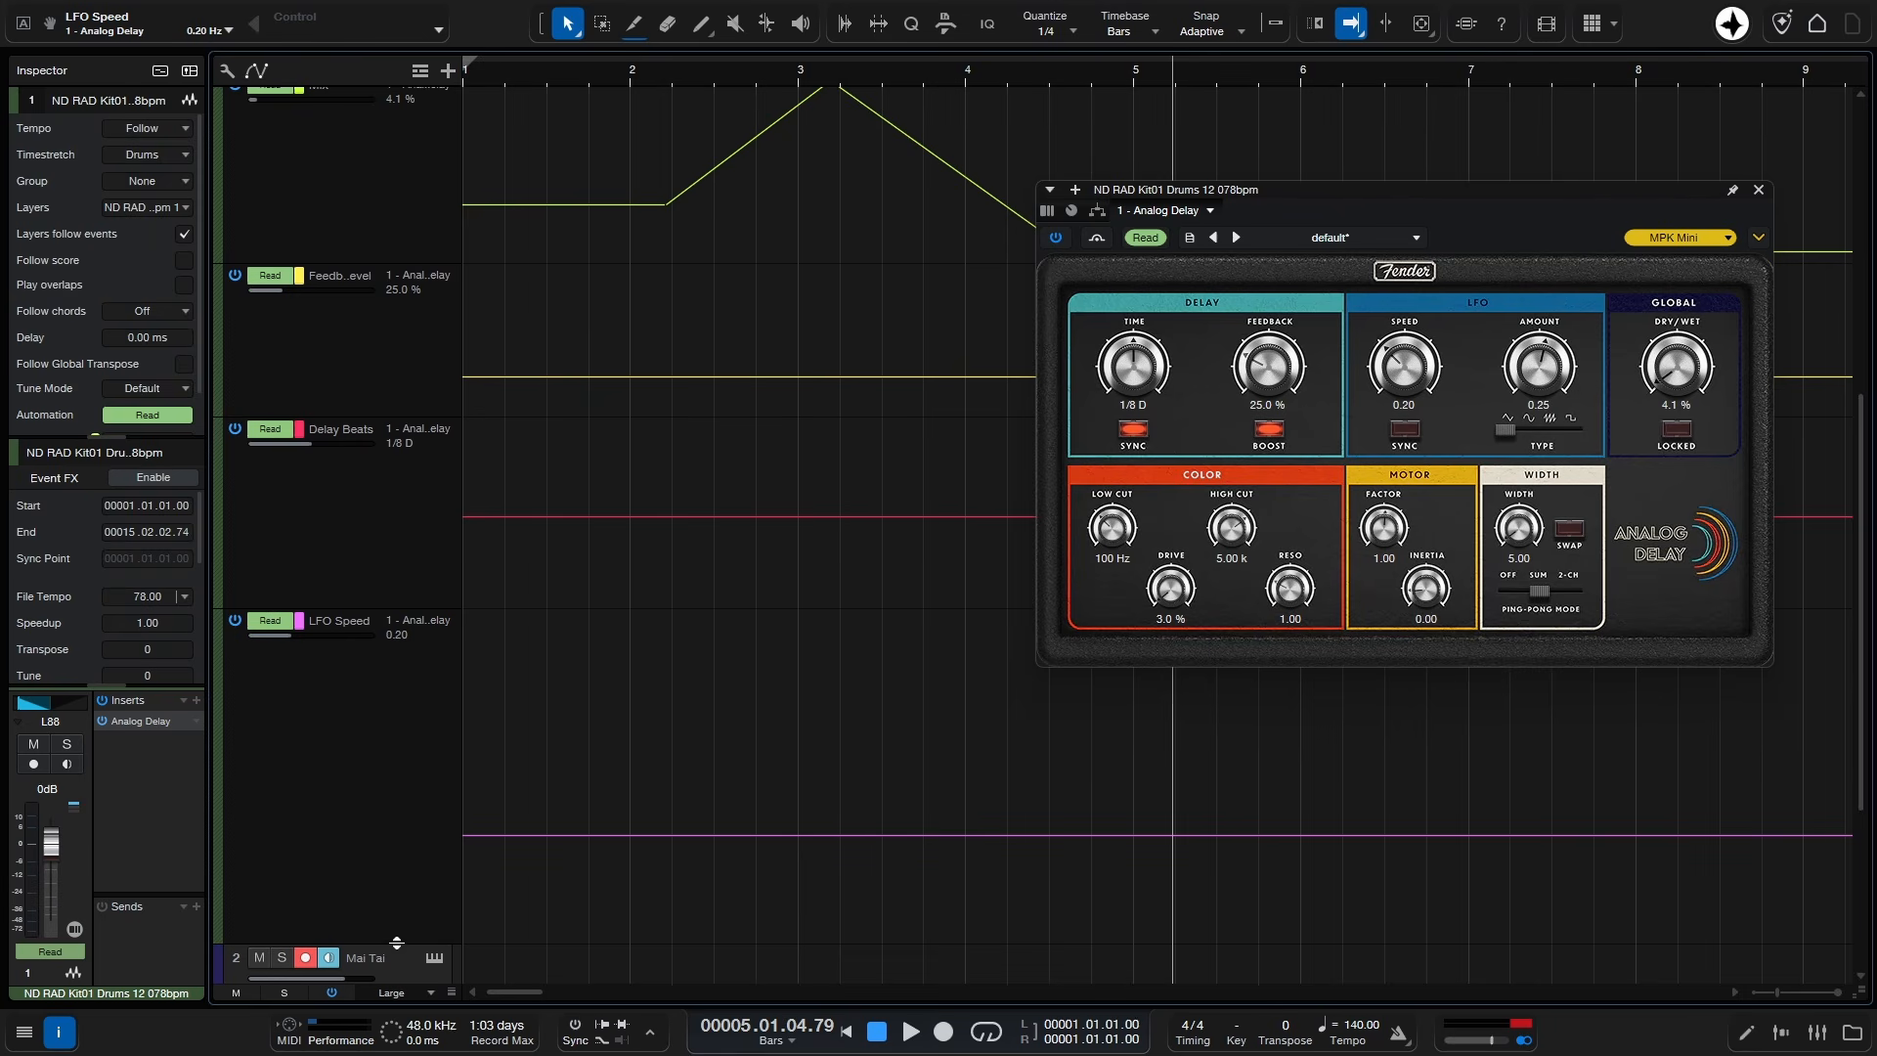
{"action": "left_click_drag", "start_coordinate": [396, 942], "coordinate": [396, 800]}
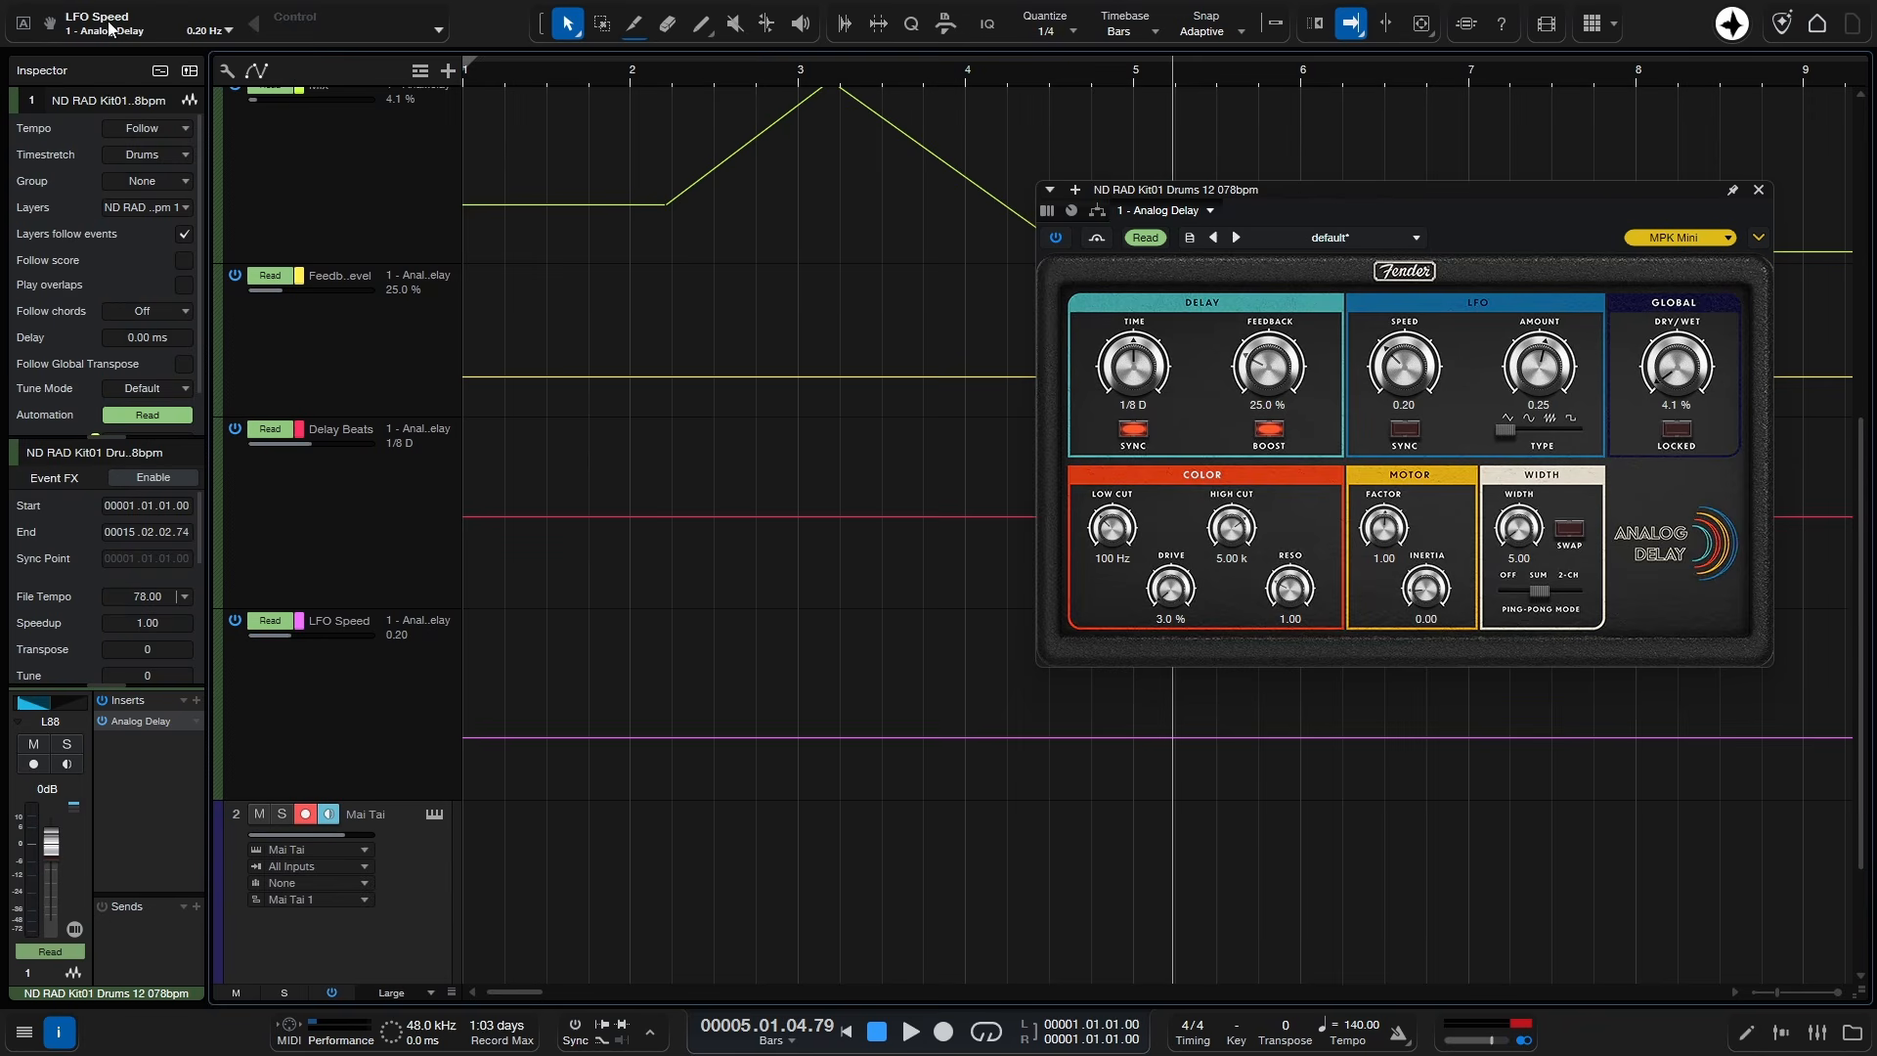
Step: Switch the parameter display from Recently Touched to Mouse-Over and close the Analog Delay window
{"action": "left_click", "coordinate": [1405, 363]}
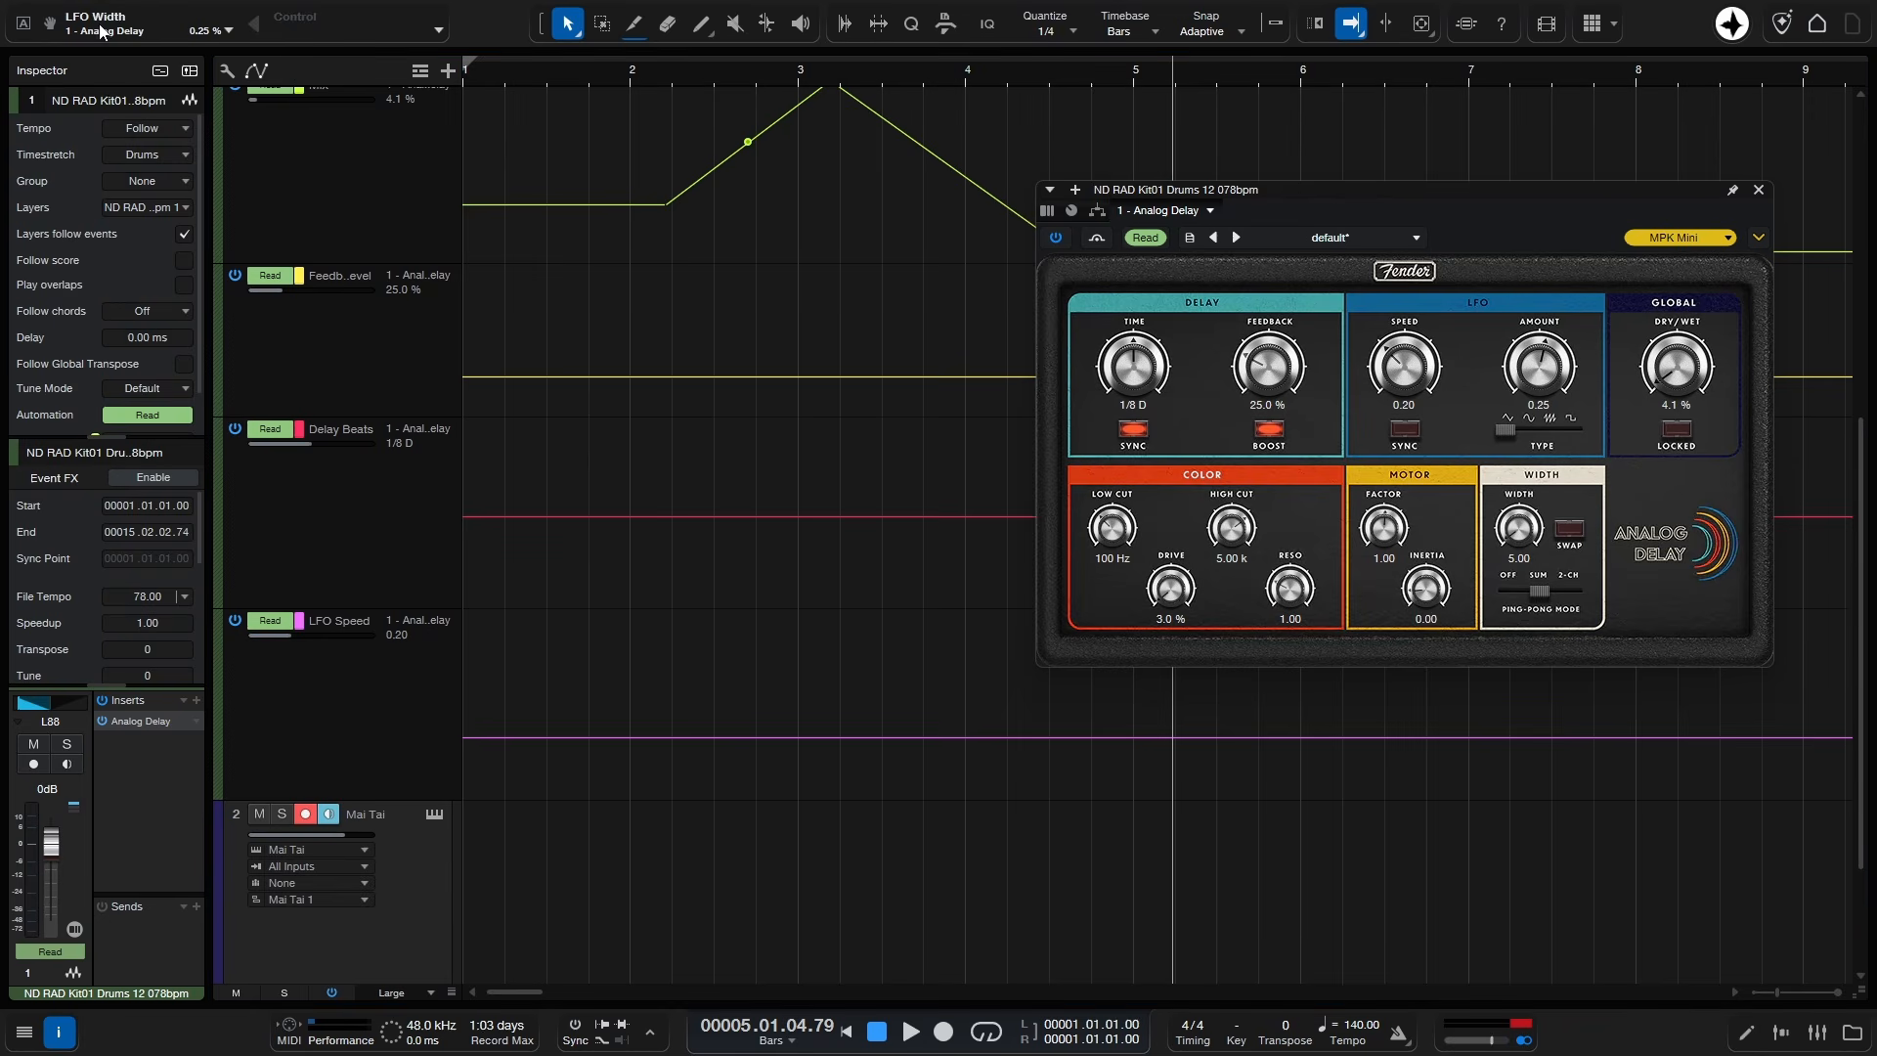
{"action": "left_click", "coordinate": [231, 29]}
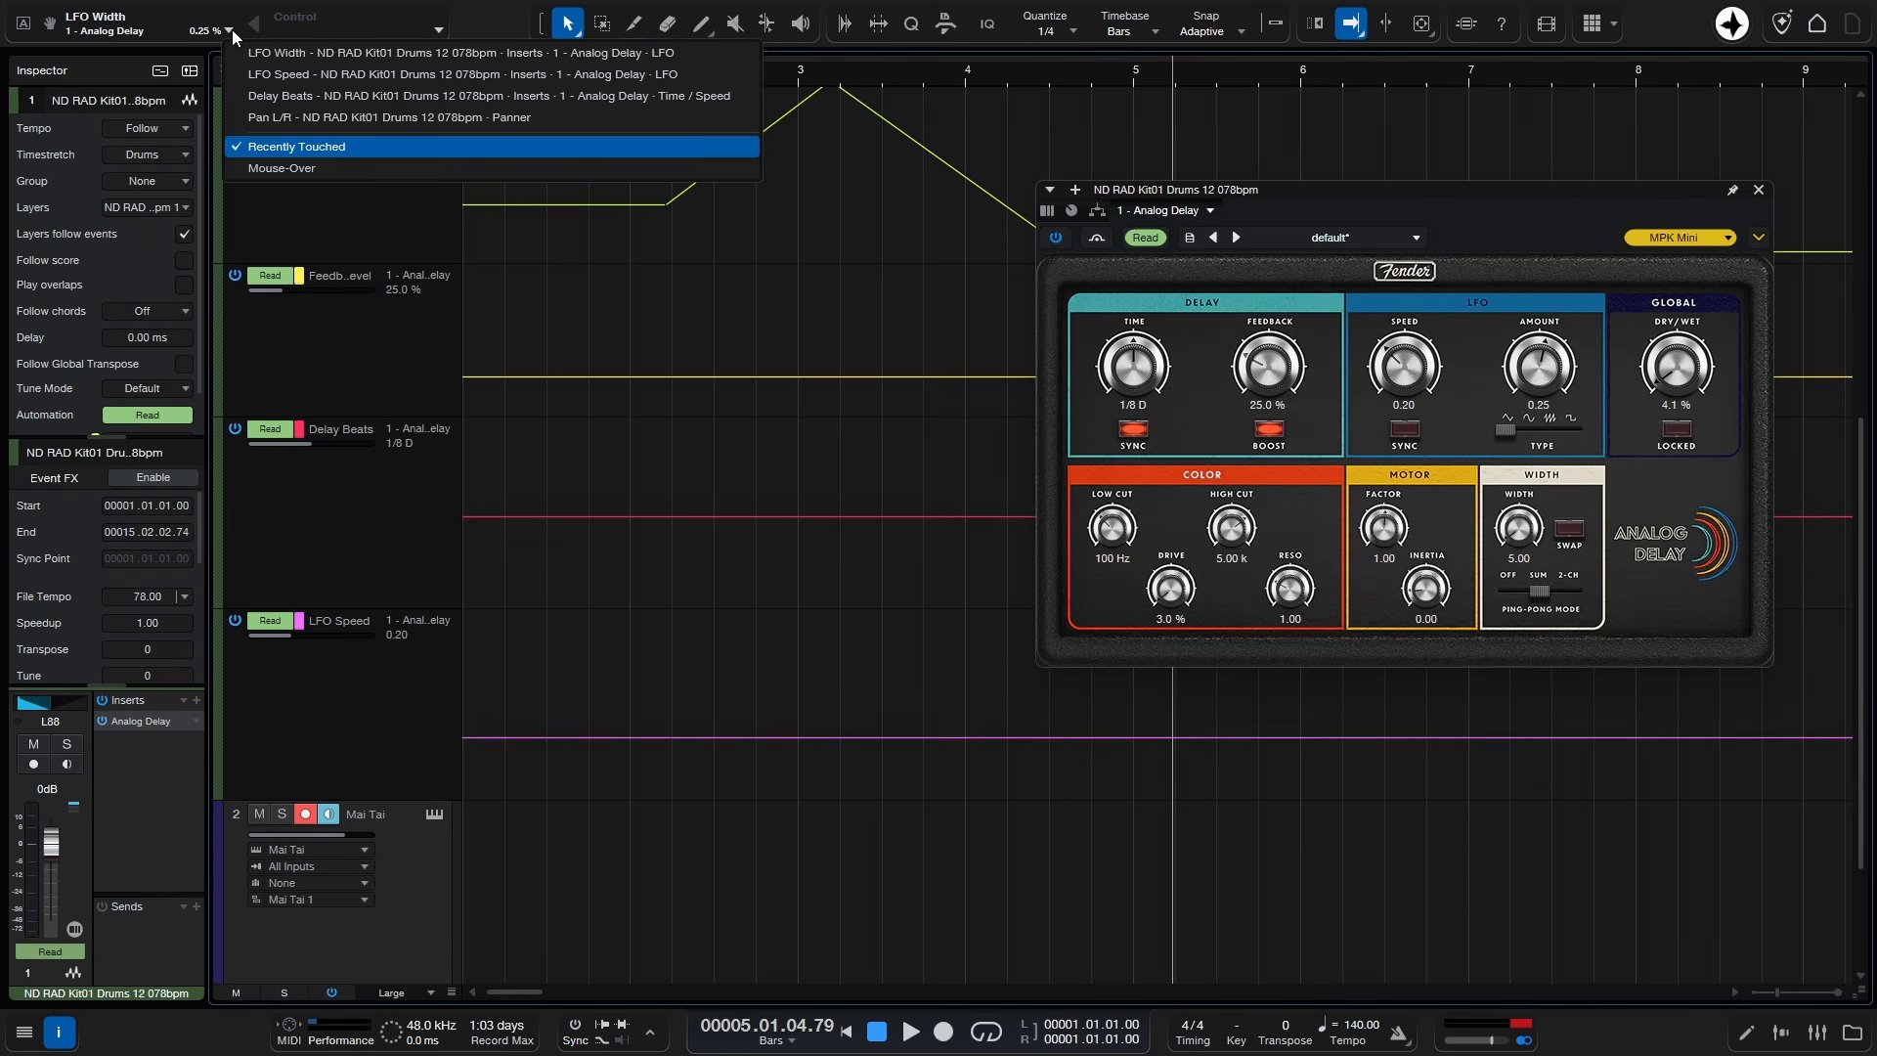
{"action": "left_click", "coordinate": [287, 169]}
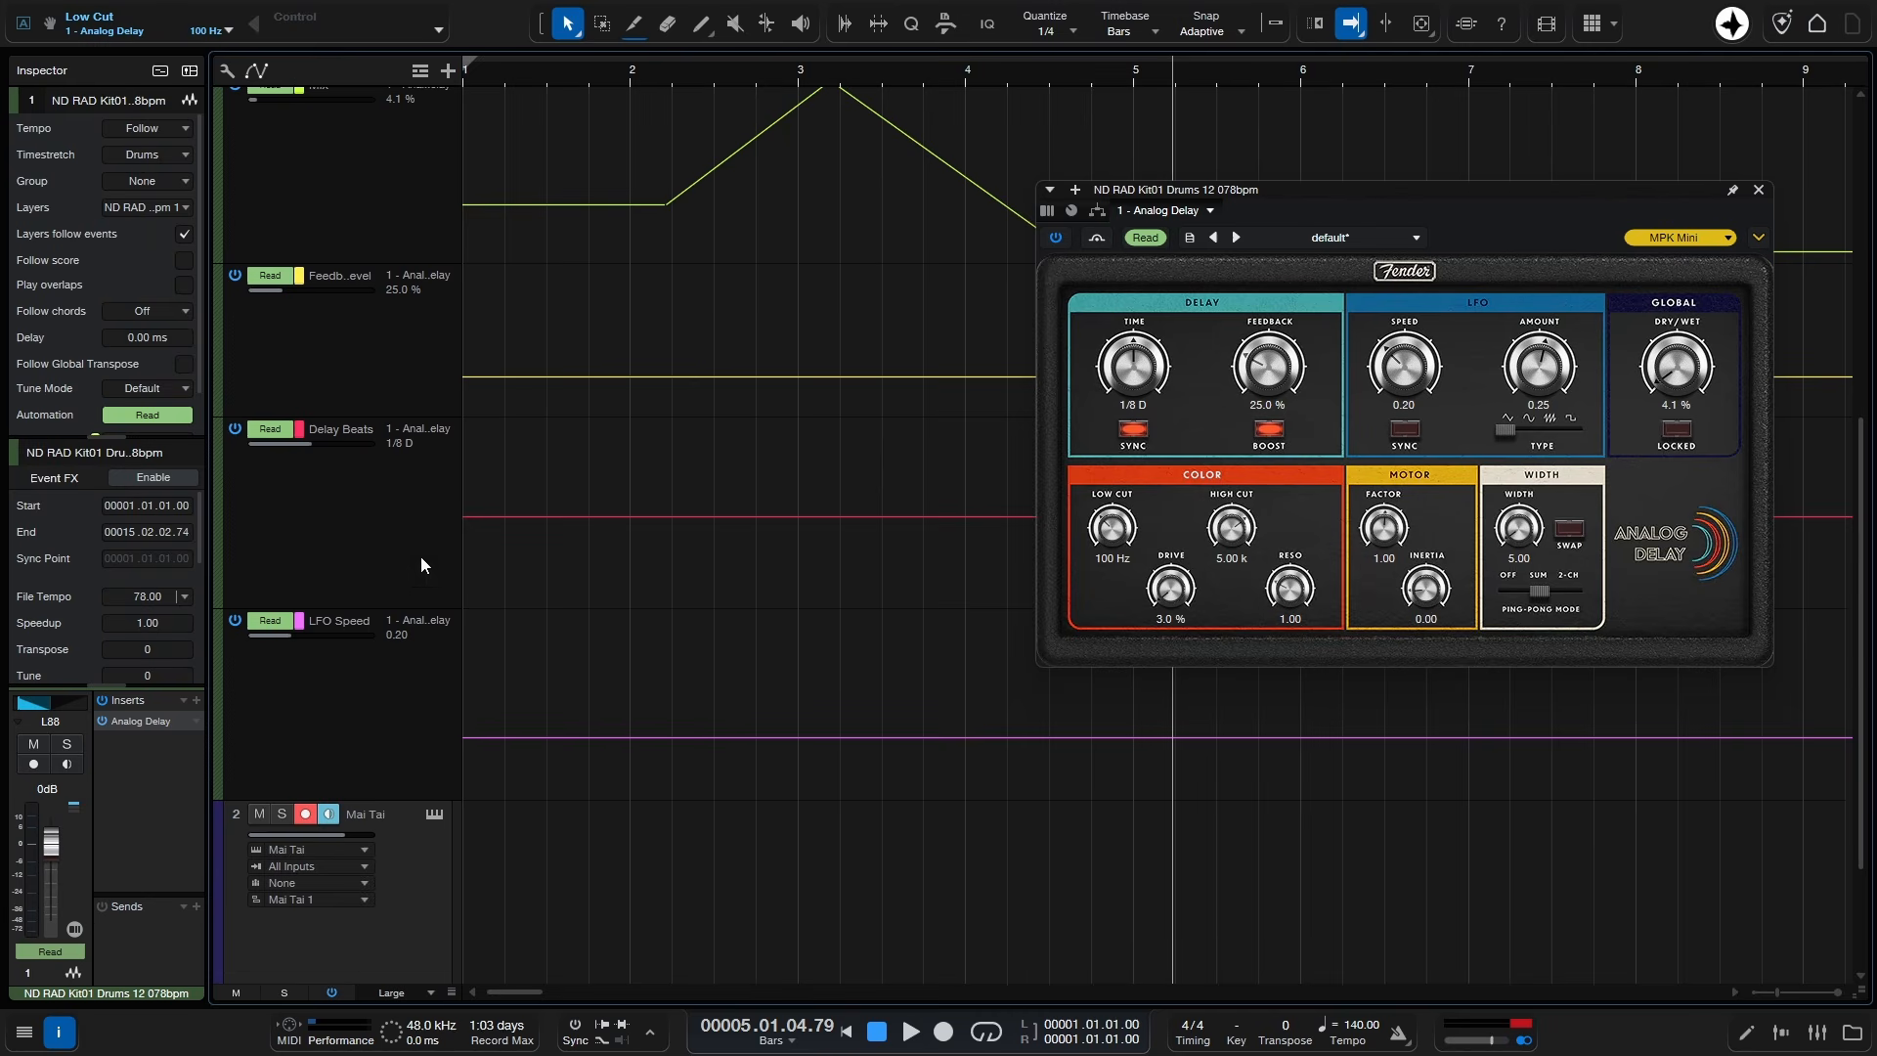
{"action": "left_click", "coordinate": [475, 725]}
{"action": "left_click", "coordinate": [1758, 190]}
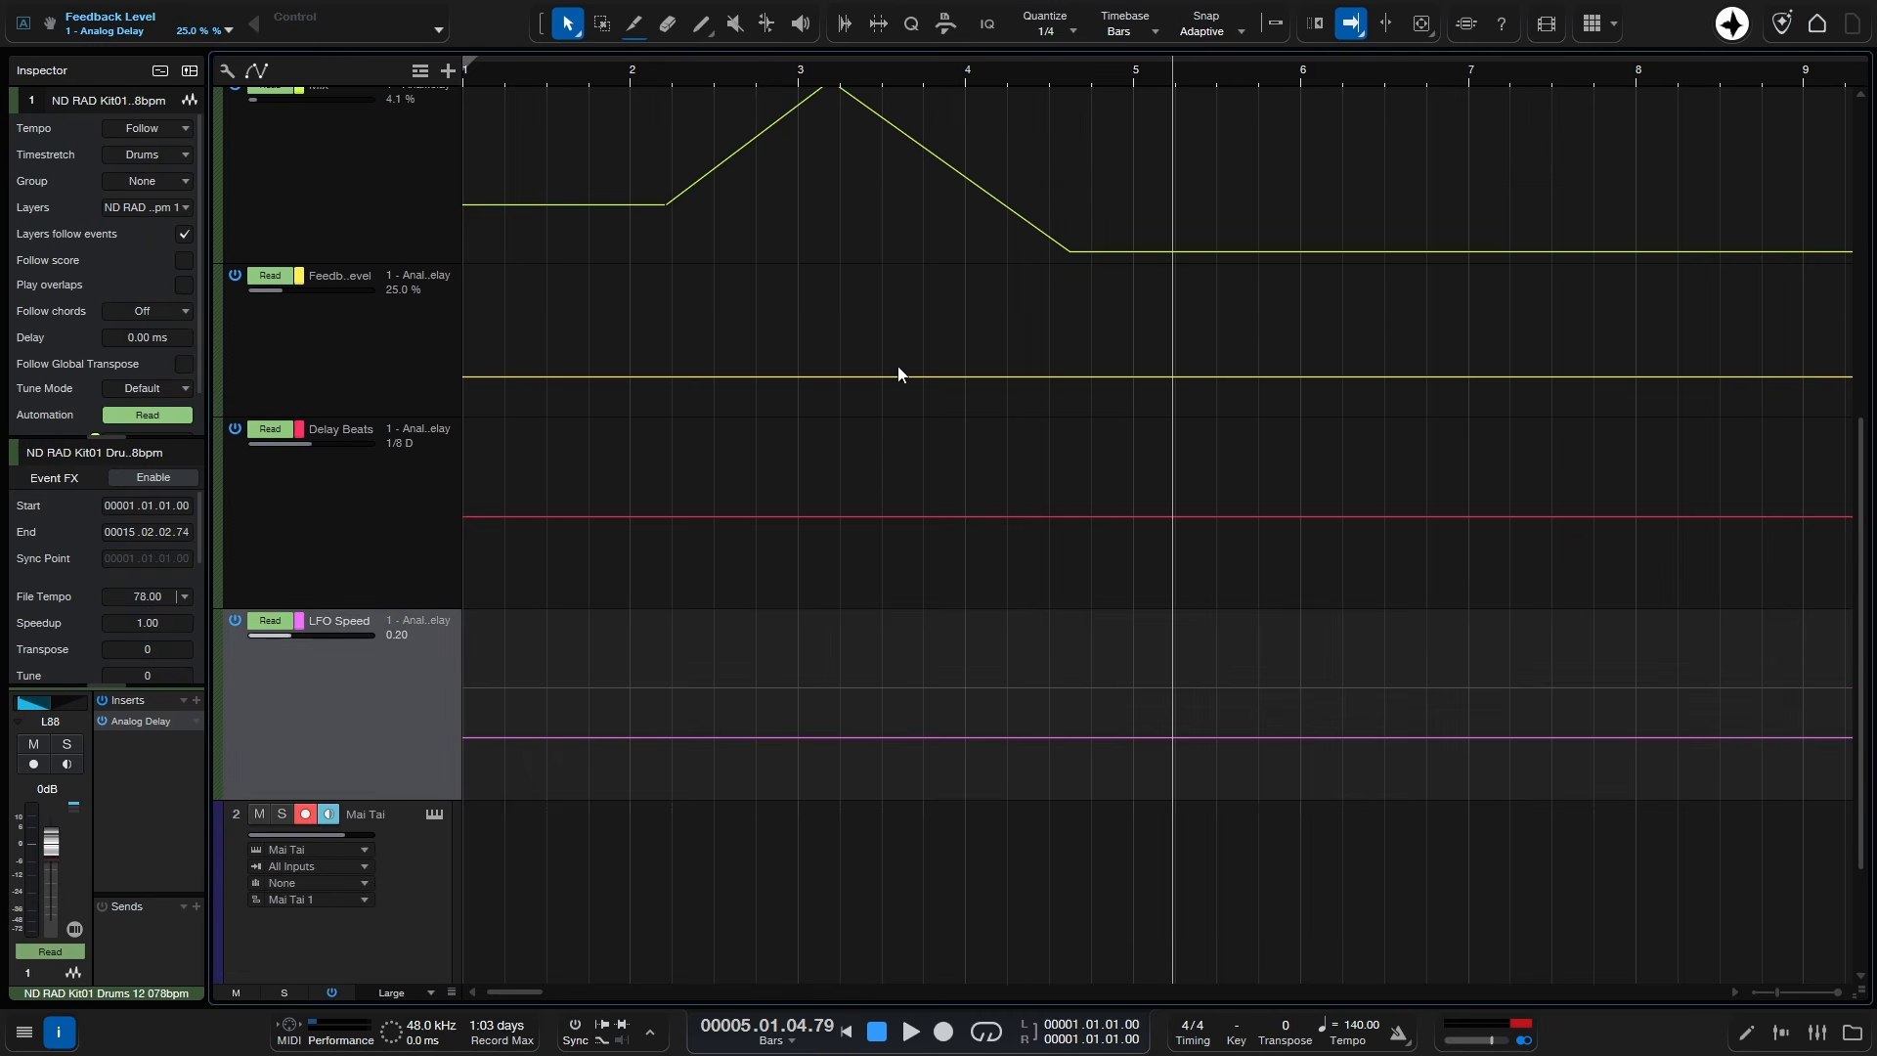
Step: Remove the Delay Beats, LFO Speed and Feedback Level automation lanes from the drum track
{"action": "left_click", "coordinate": [381, 724]}
{"action": "left_click", "coordinate": [354, 365], "text": "shift"}
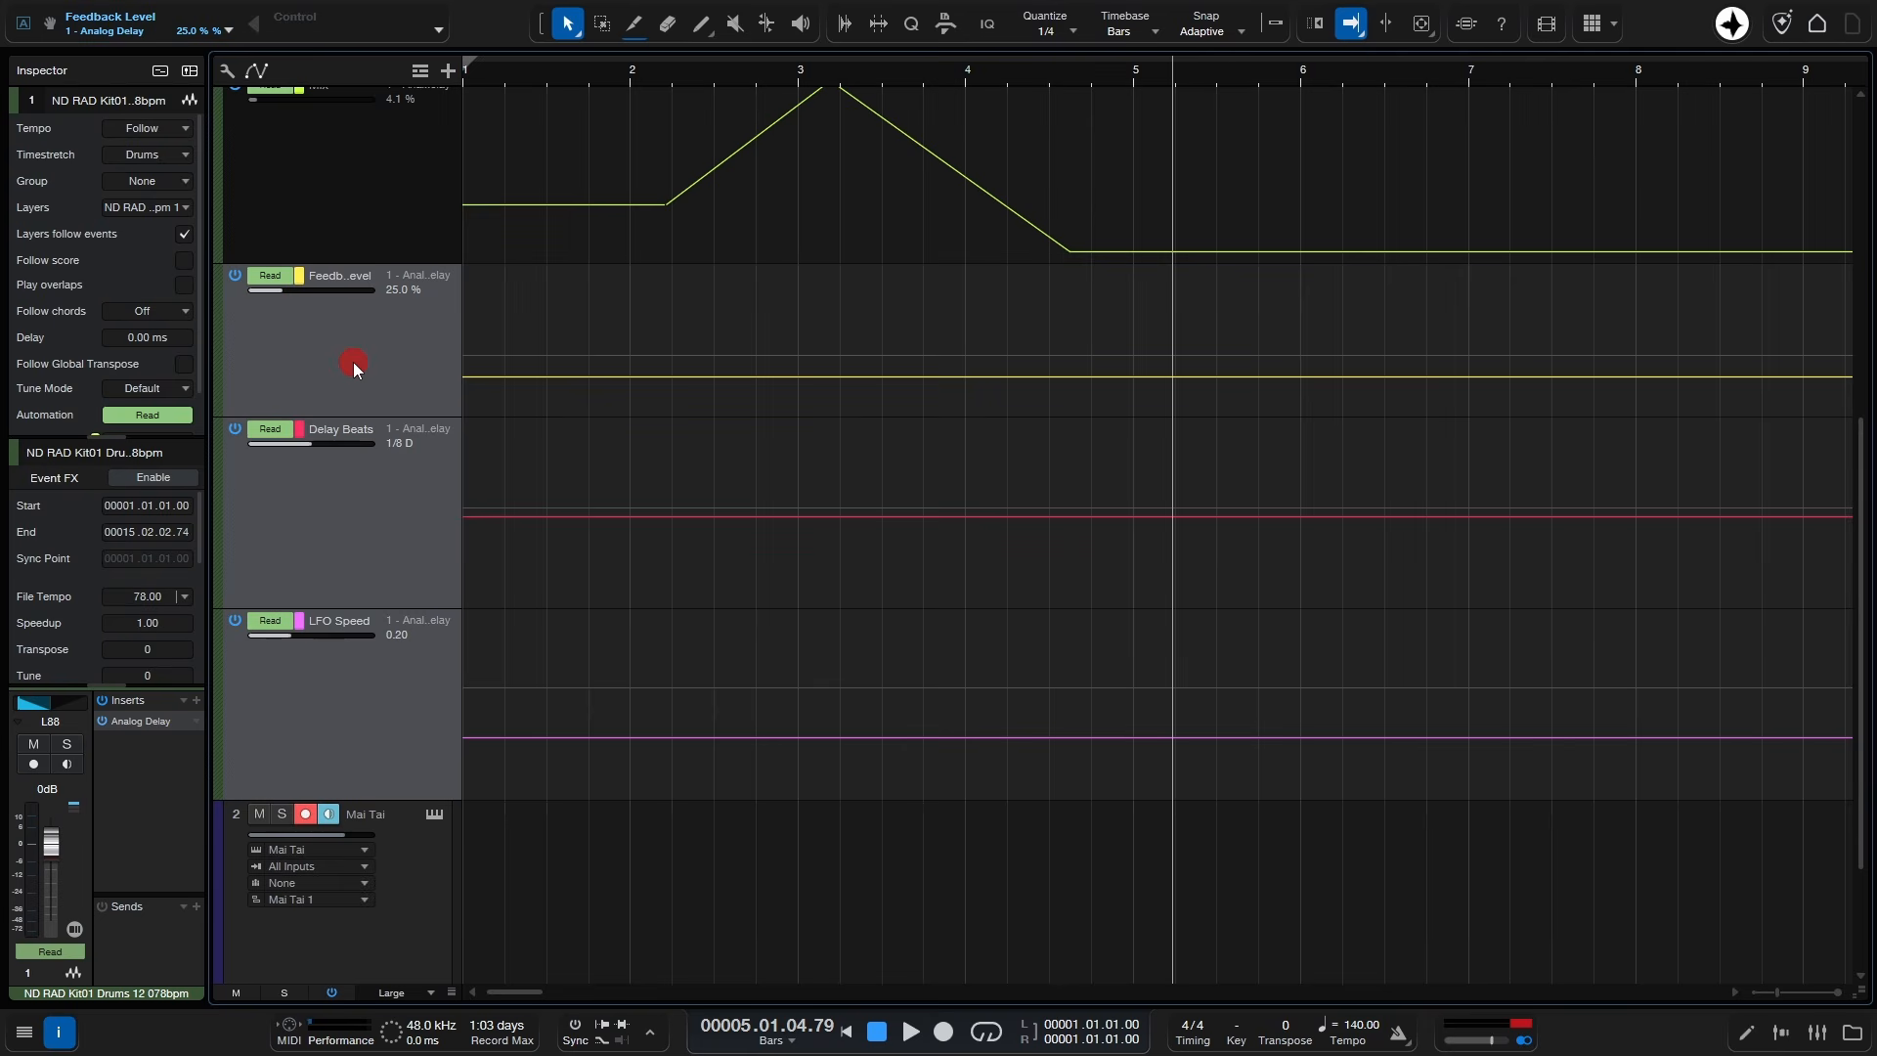
{"action": "right_click", "coordinate": [314, 537]}
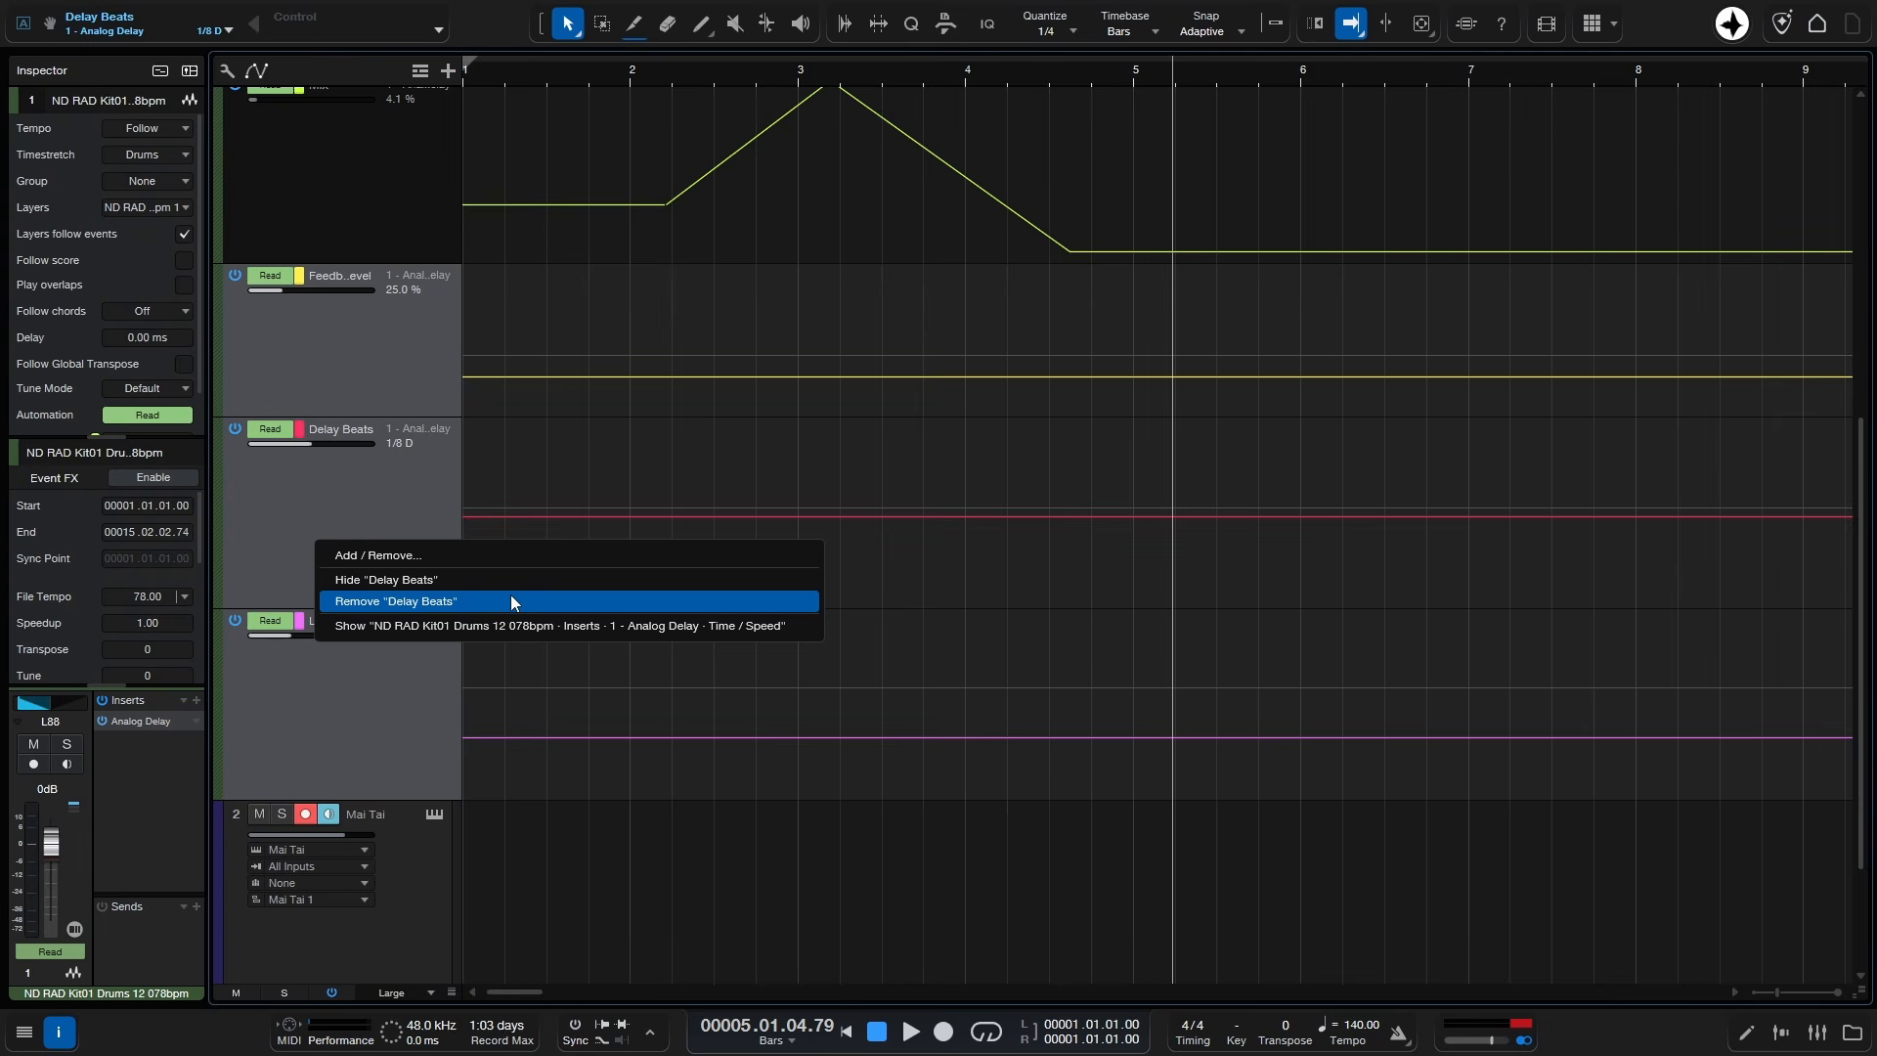
{"action": "left_click", "coordinate": [544, 603]}
{"action": "right_click", "coordinate": [361, 518]}
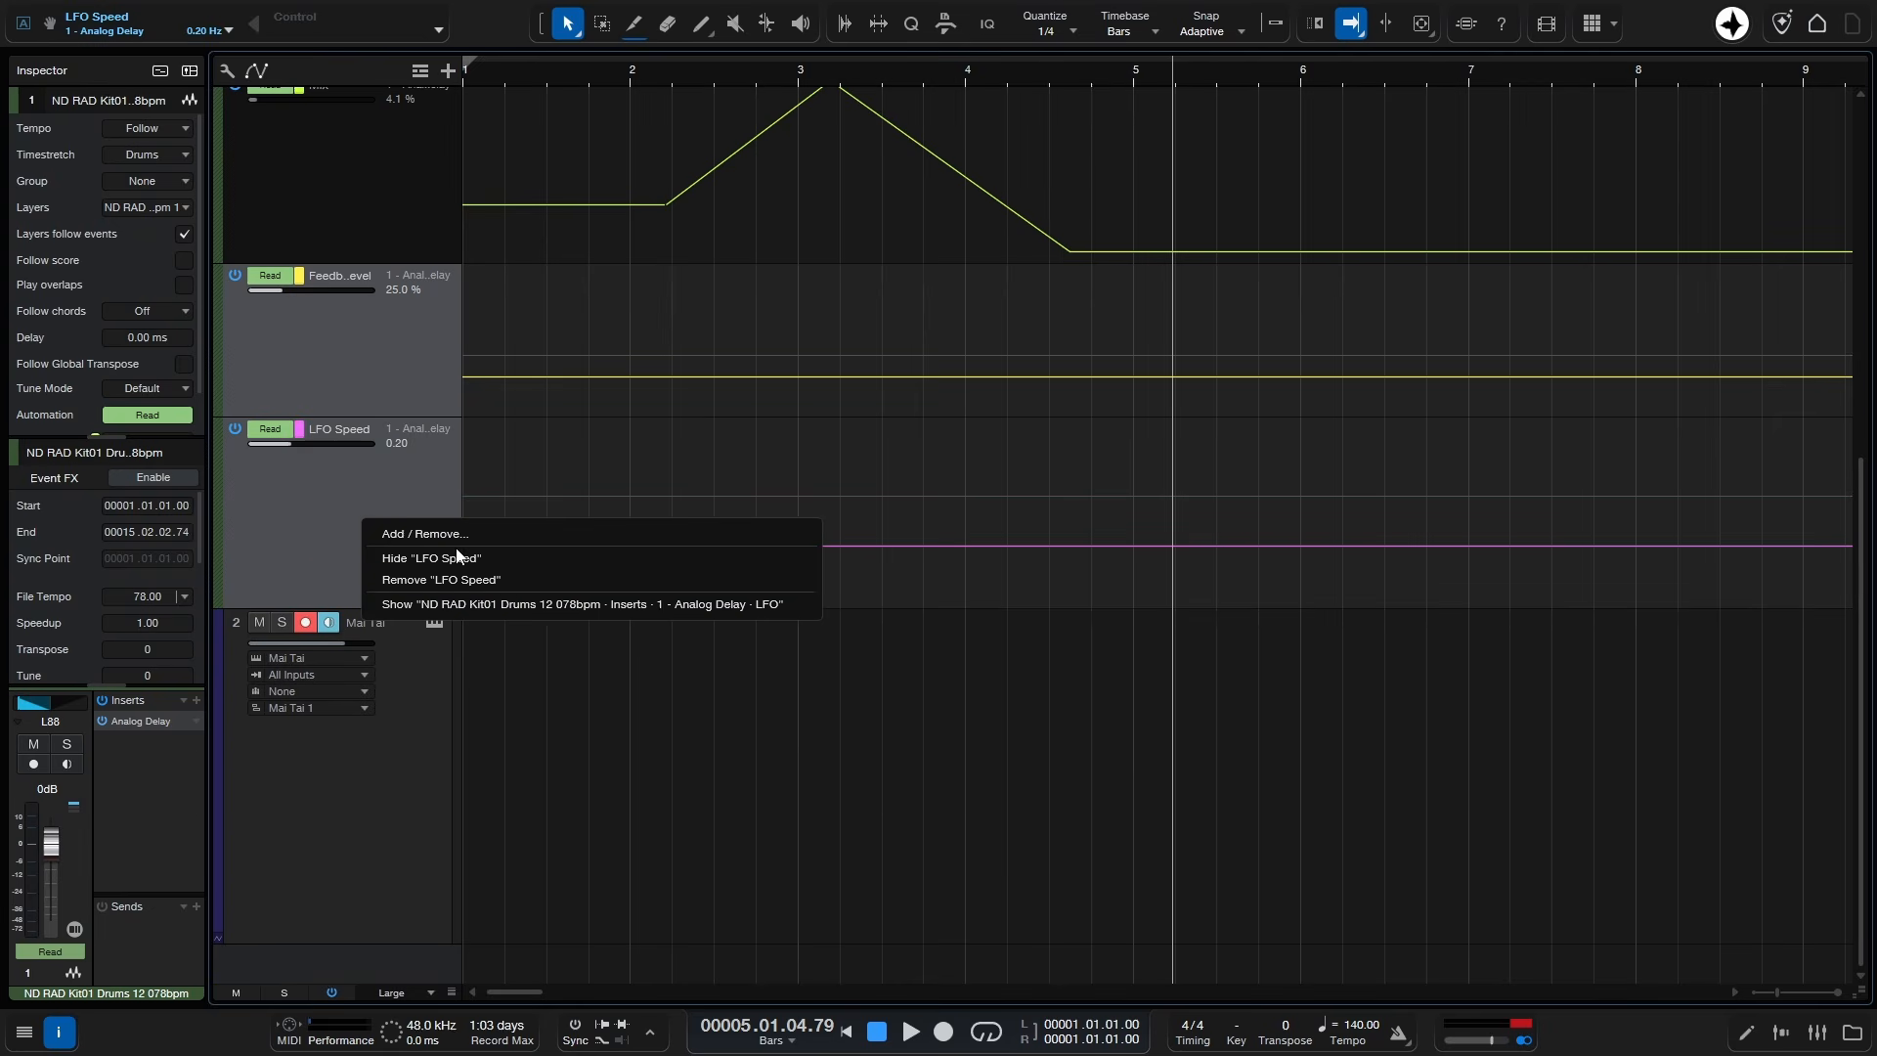
{"action": "left_click", "coordinate": [507, 579]}
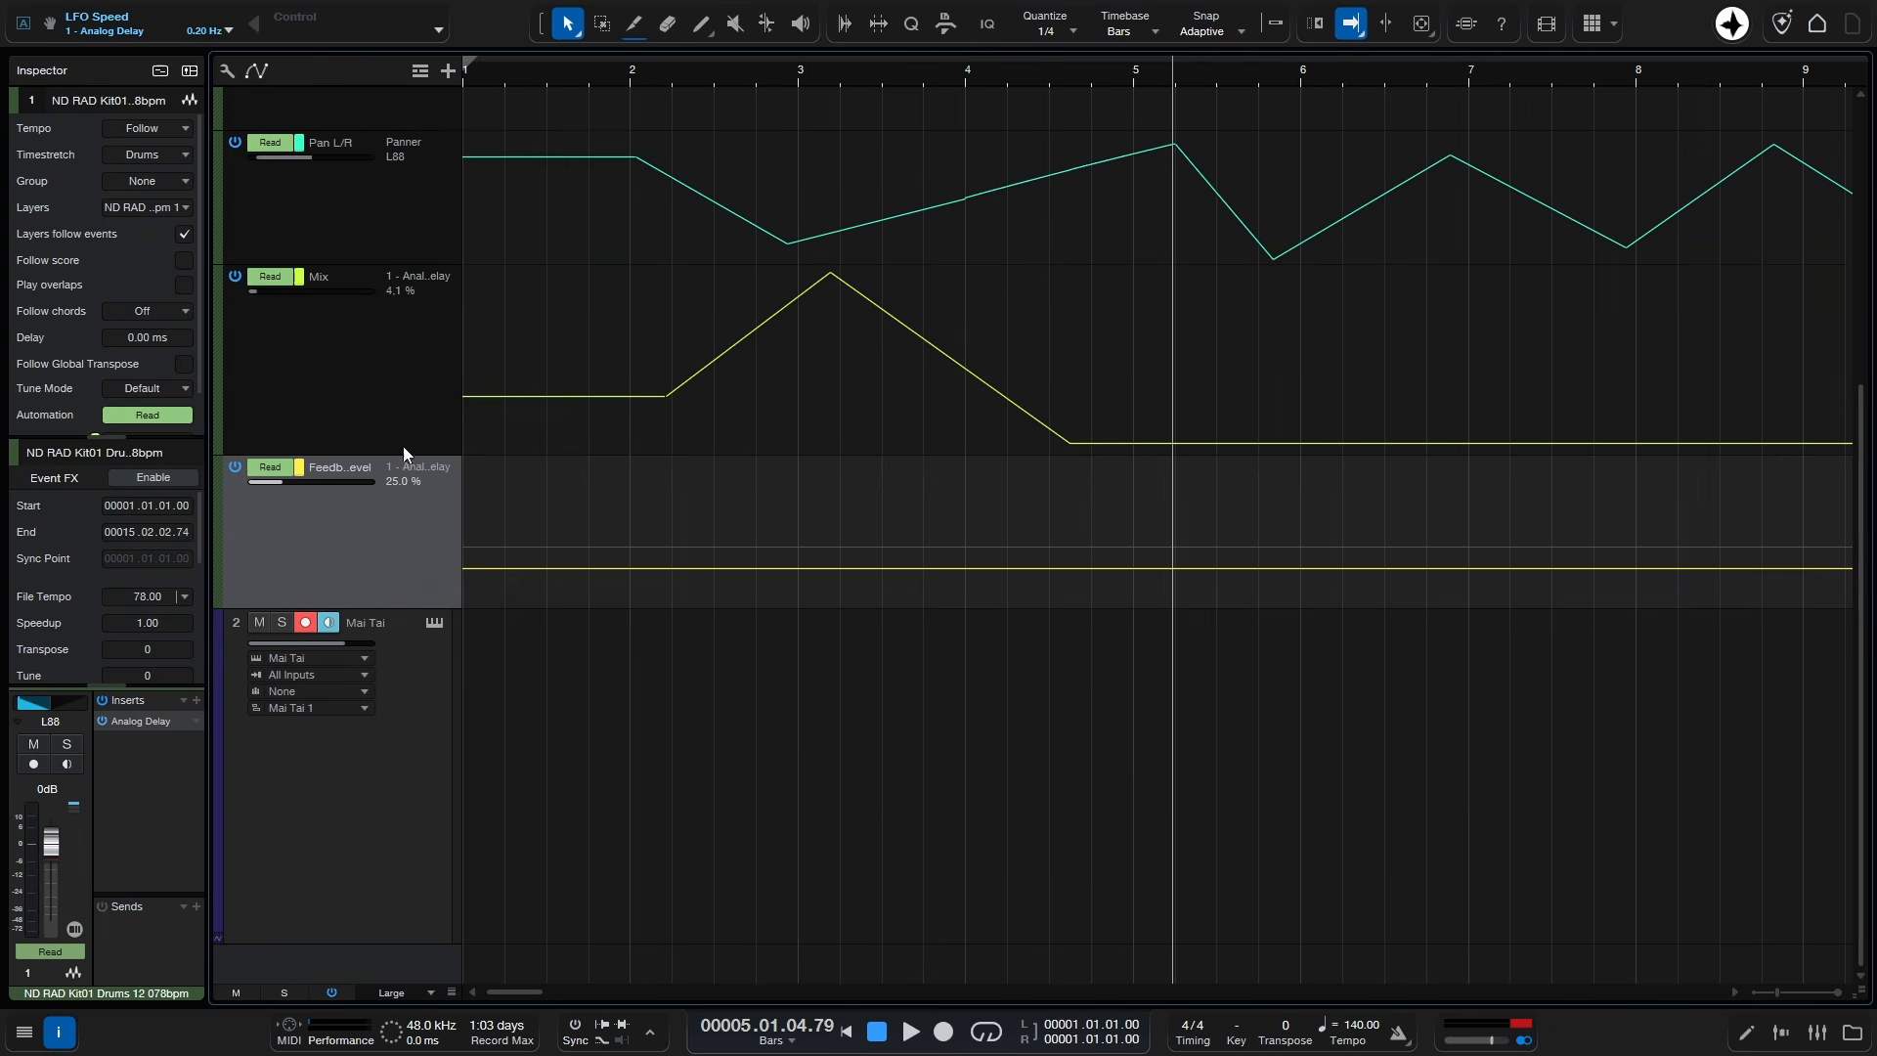
{"action": "right_click", "coordinate": [398, 549]}
{"action": "left_click", "coordinate": [486, 611]}
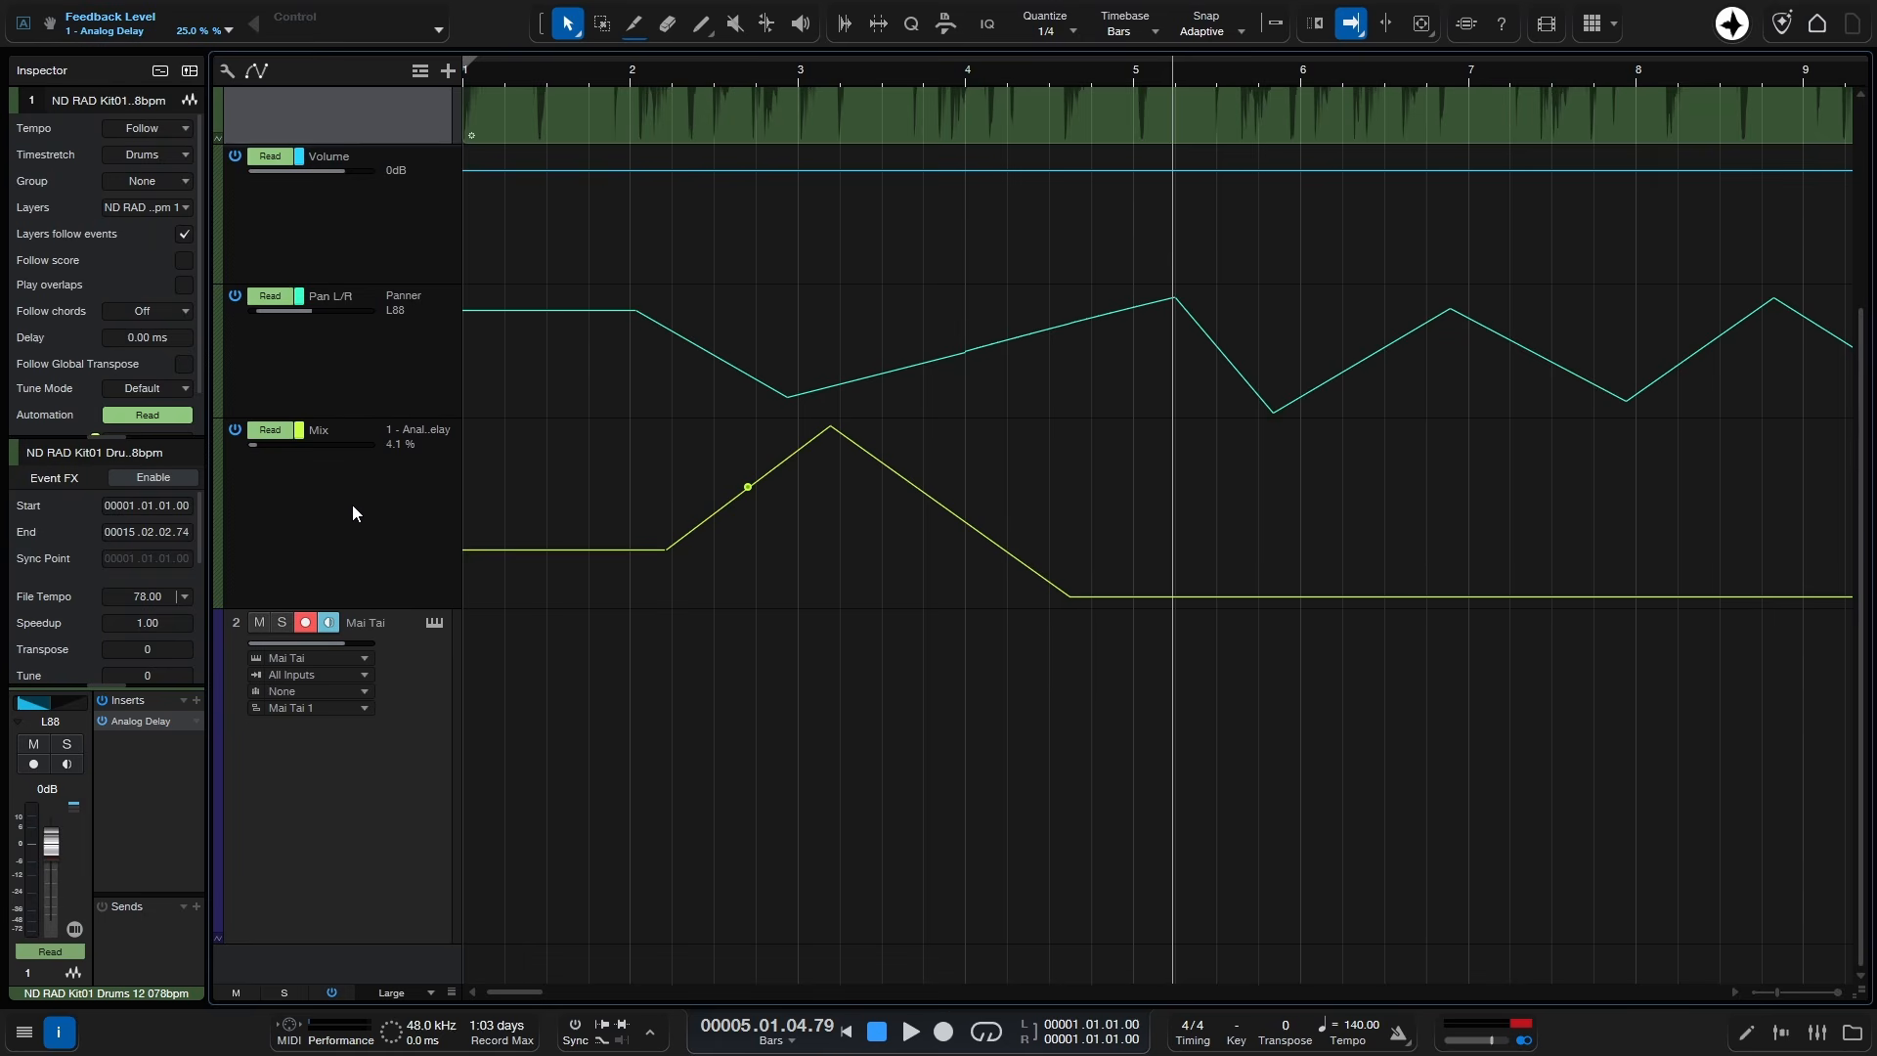
Step: Collapse the drum track's automation lanes so only the audio clip is displayed
{"action": "scroll", "coordinate": [368, 530], "scroll_direction": "up", "scroll_amount": 3}
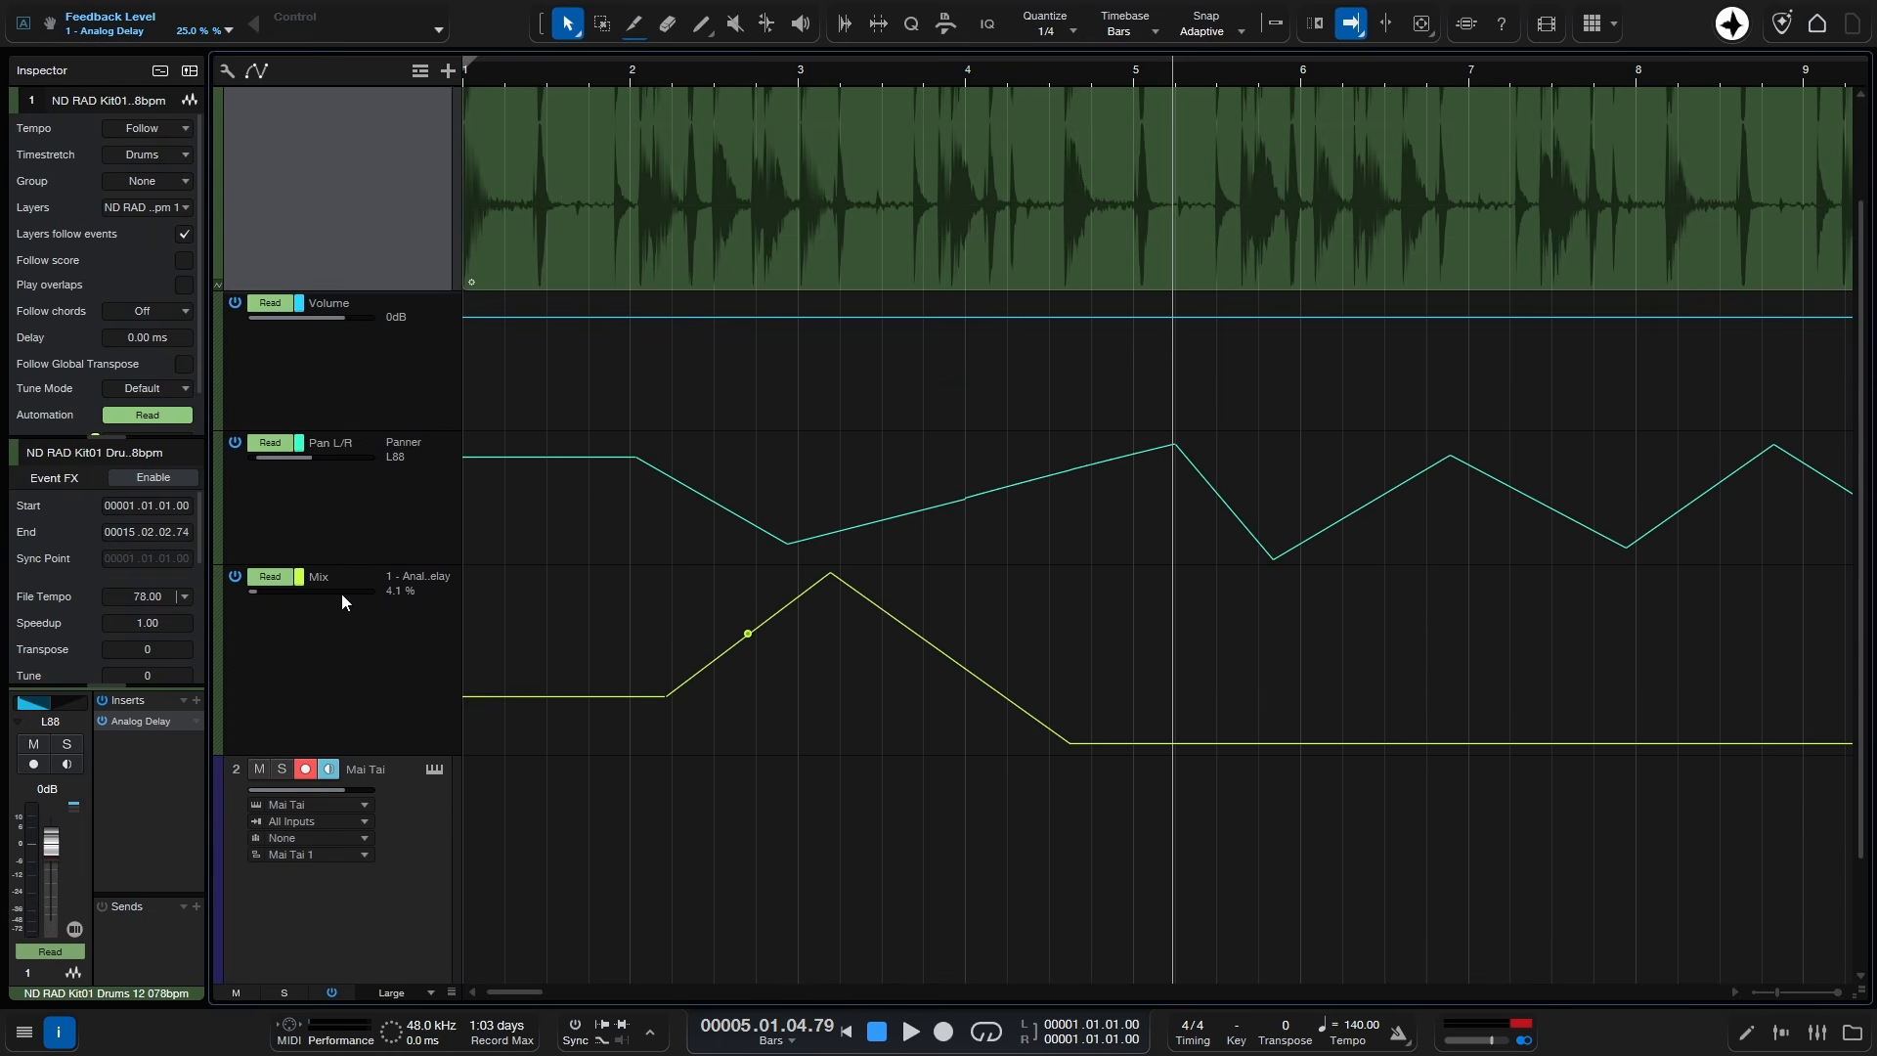
{"action": "scroll", "coordinate": [342, 594], "scroll_direction": "up", "scroll_amount": 1}
{"action": "left_click", "coordinate": [219, 348]}
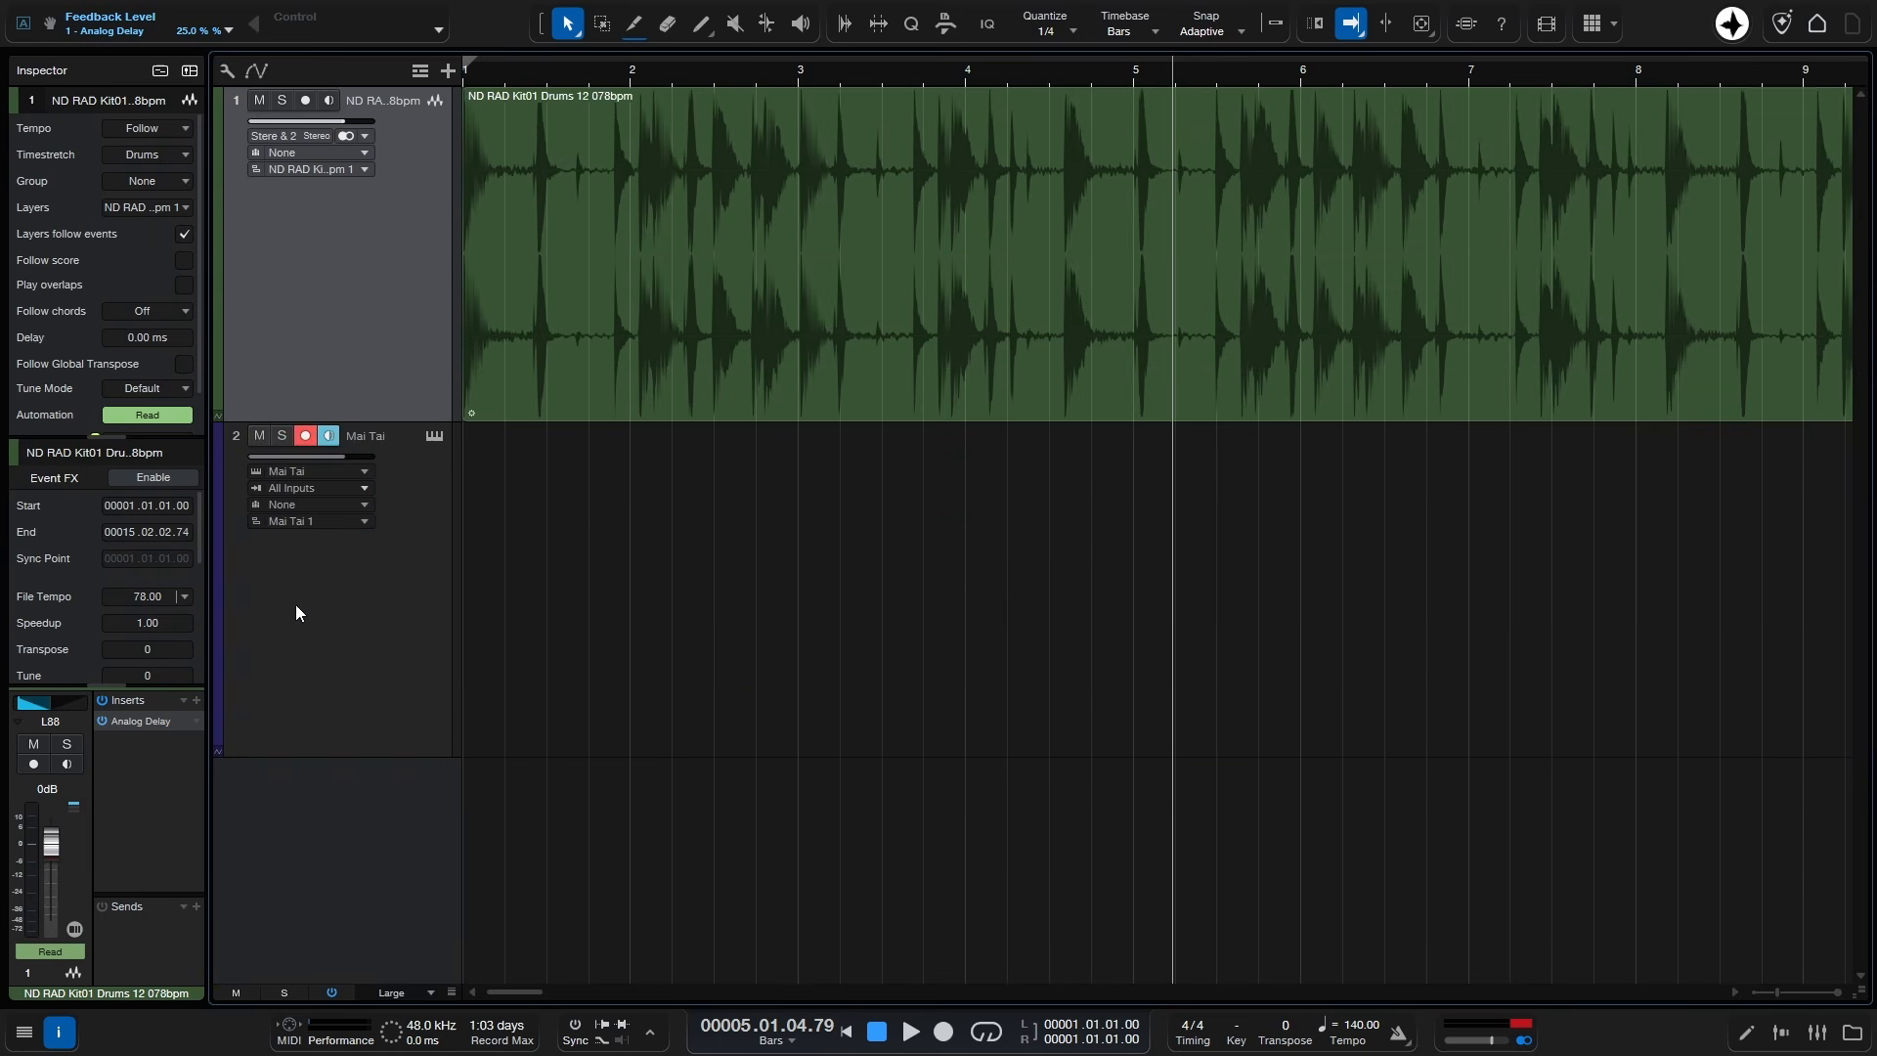
Step: Turn on the automation overlay and add the Filter Cutoff parameter to the Mai Tai track's automation
{"action": "left_click", "coordinate": [343, 643]}
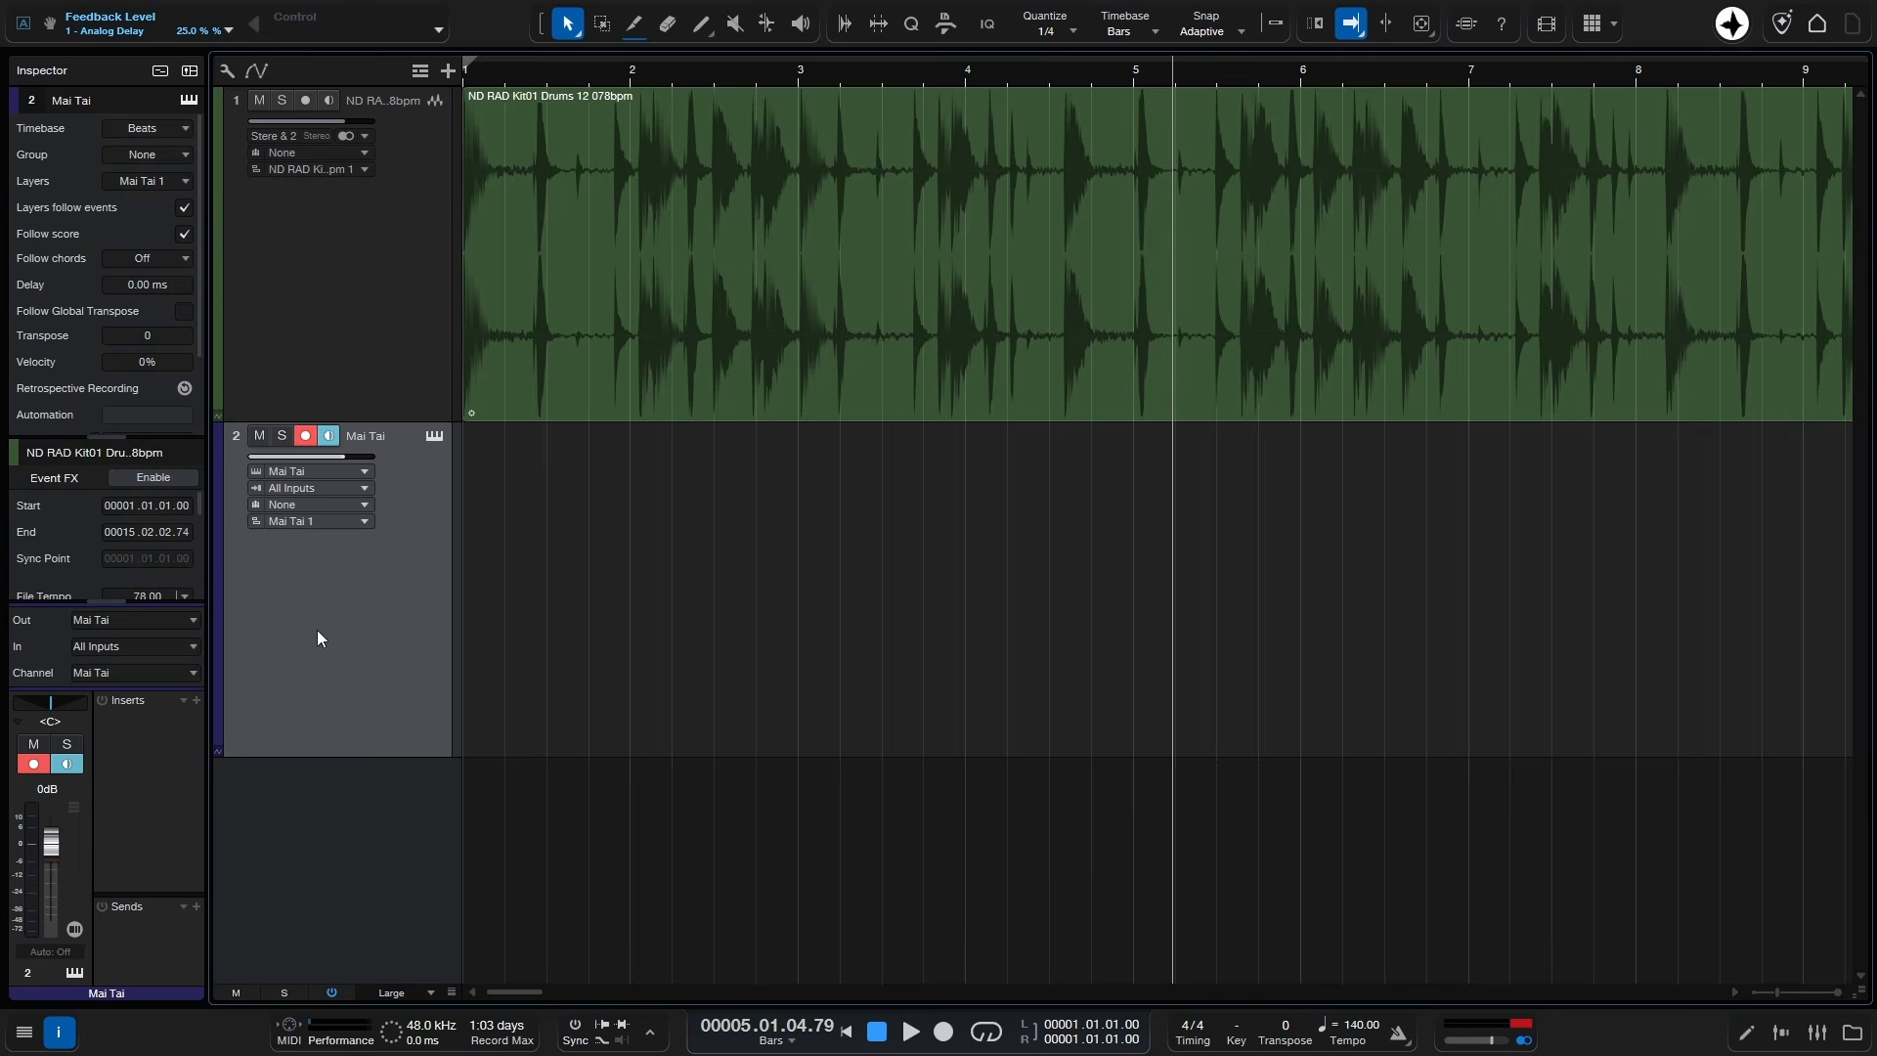
{"action": "key", "text": "a"}
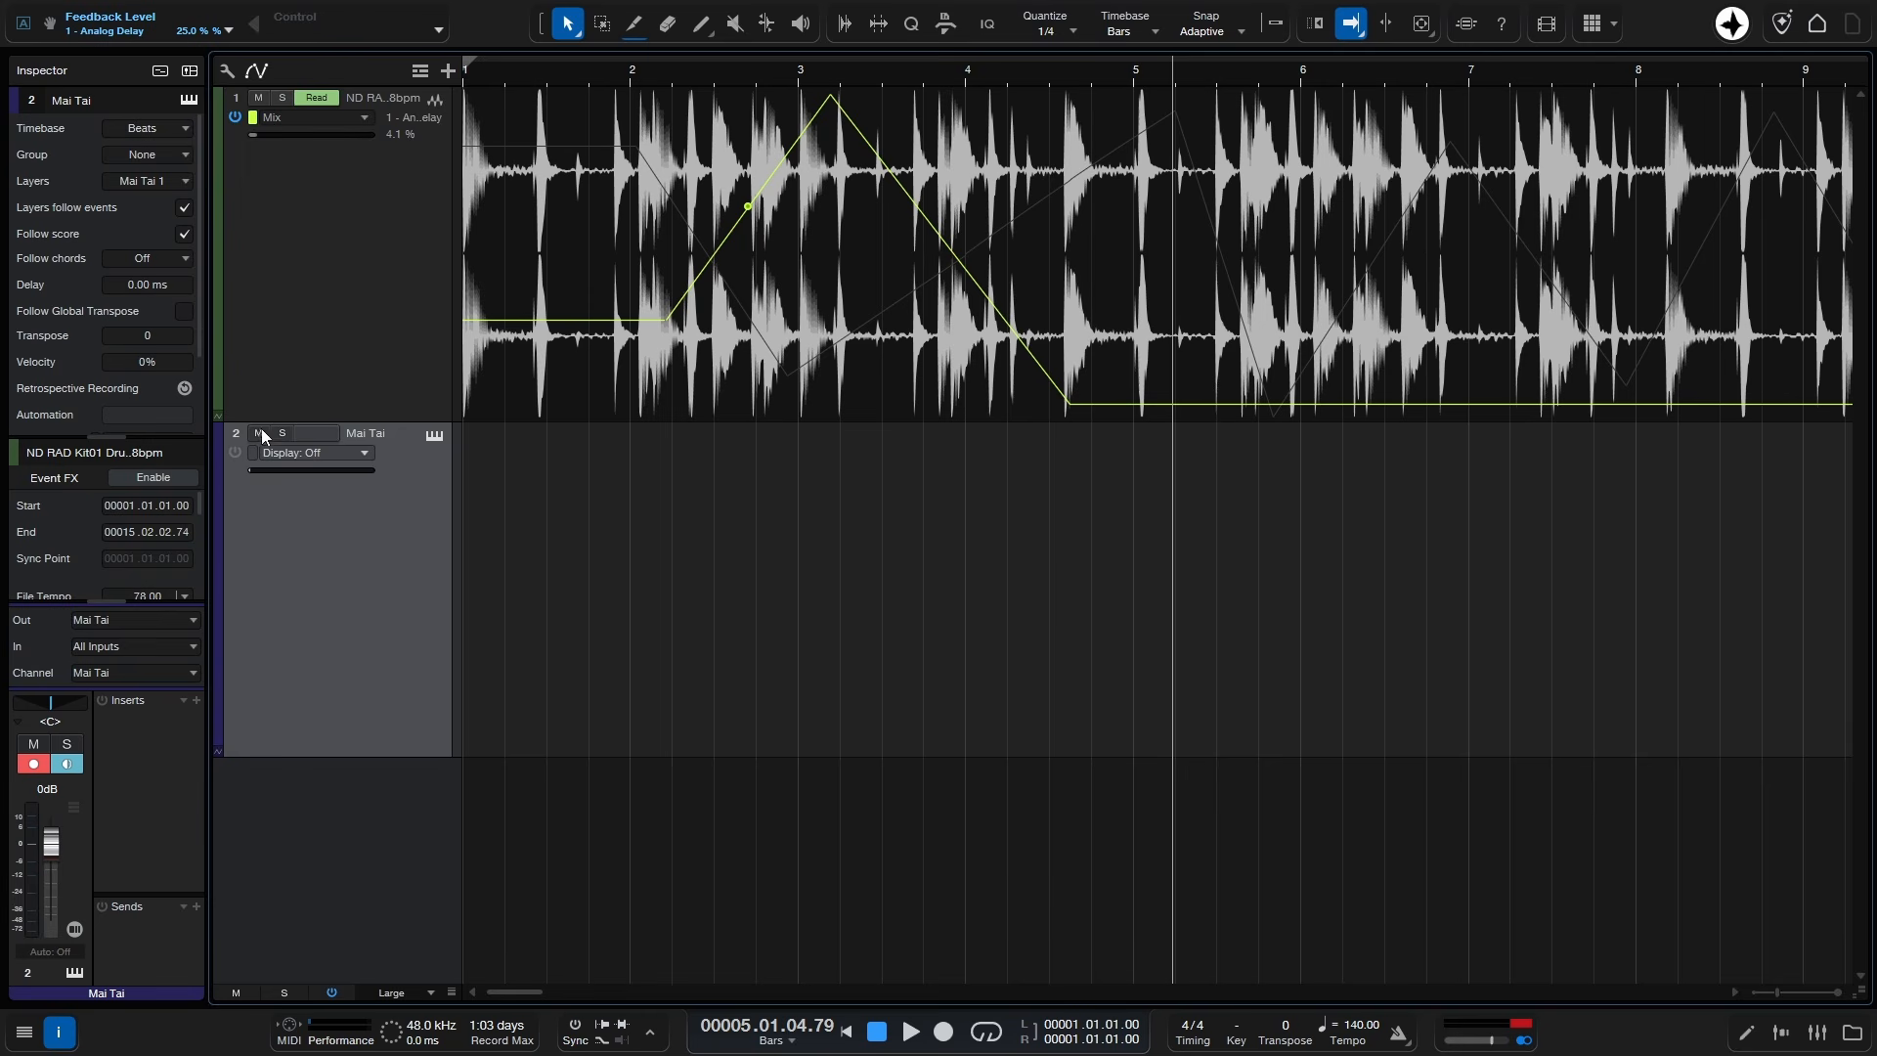
{"action": "left_click", "coordinate": [362, 454]}
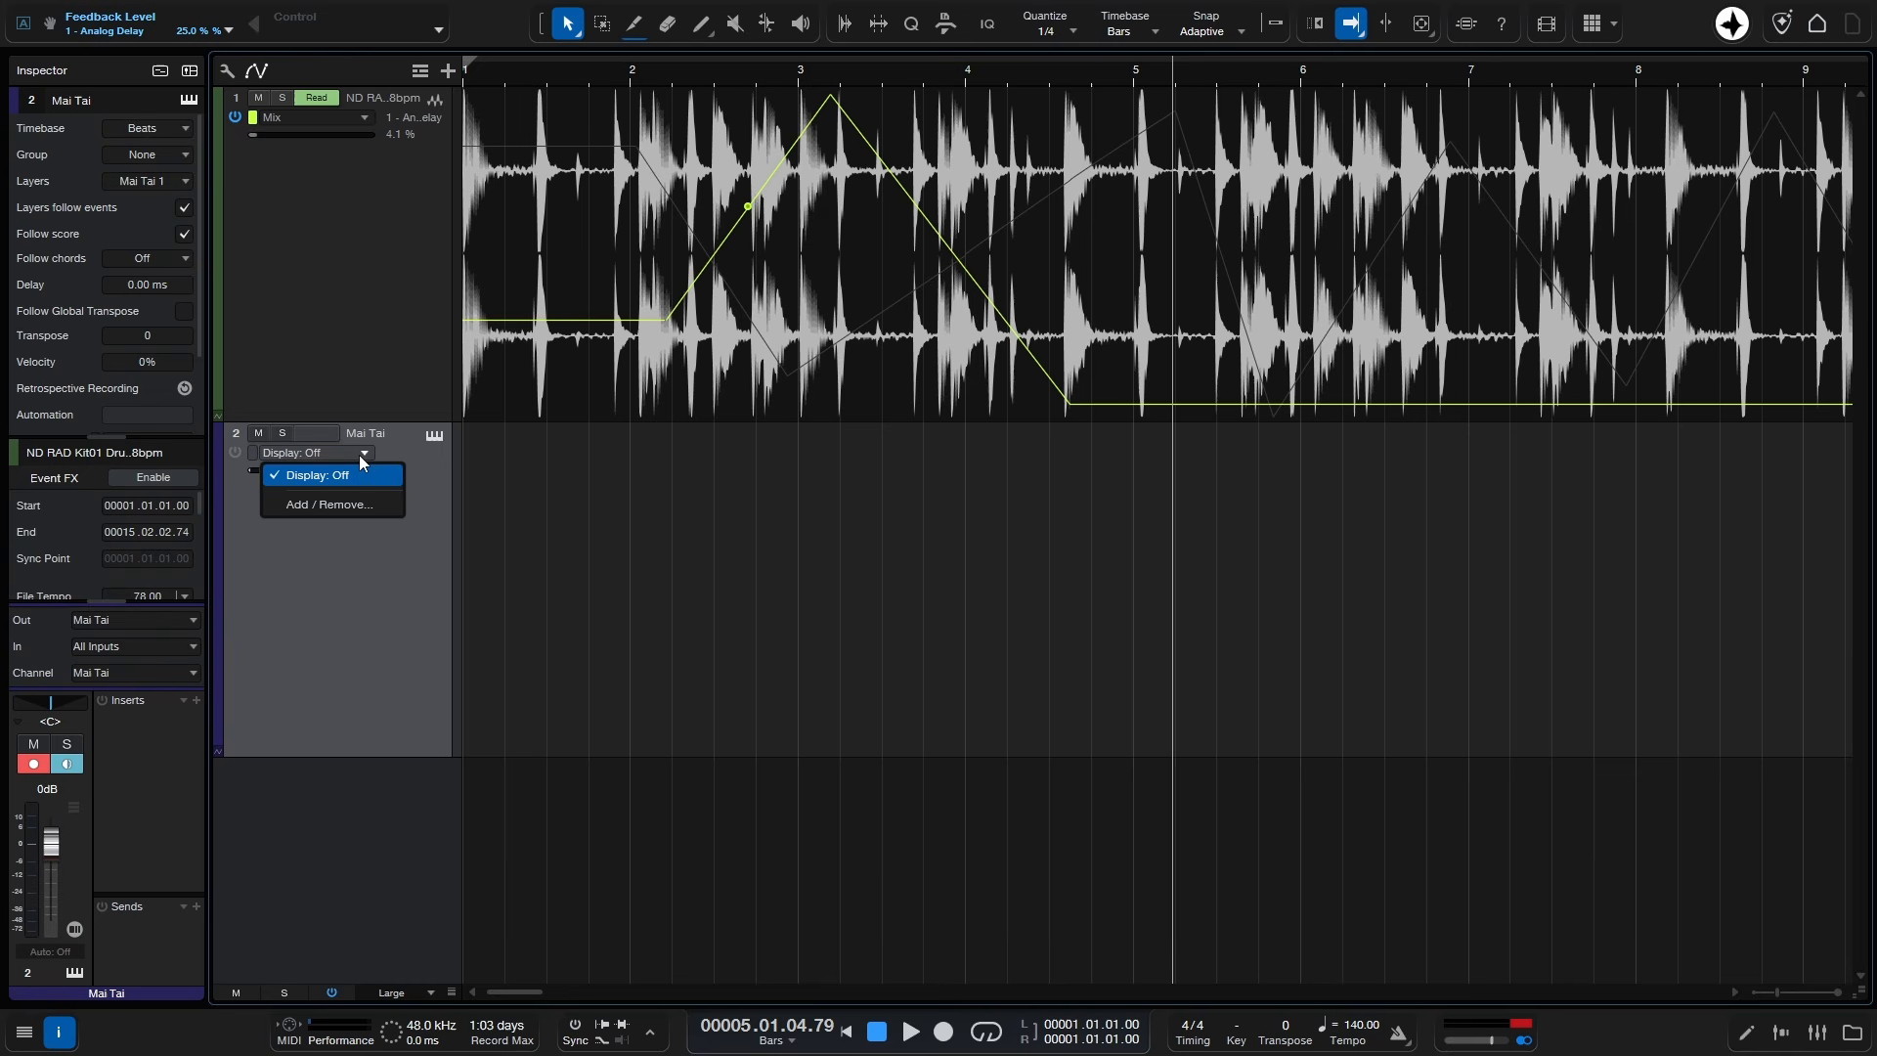
{"action": "left_click", "coordinate": [328, 506]}
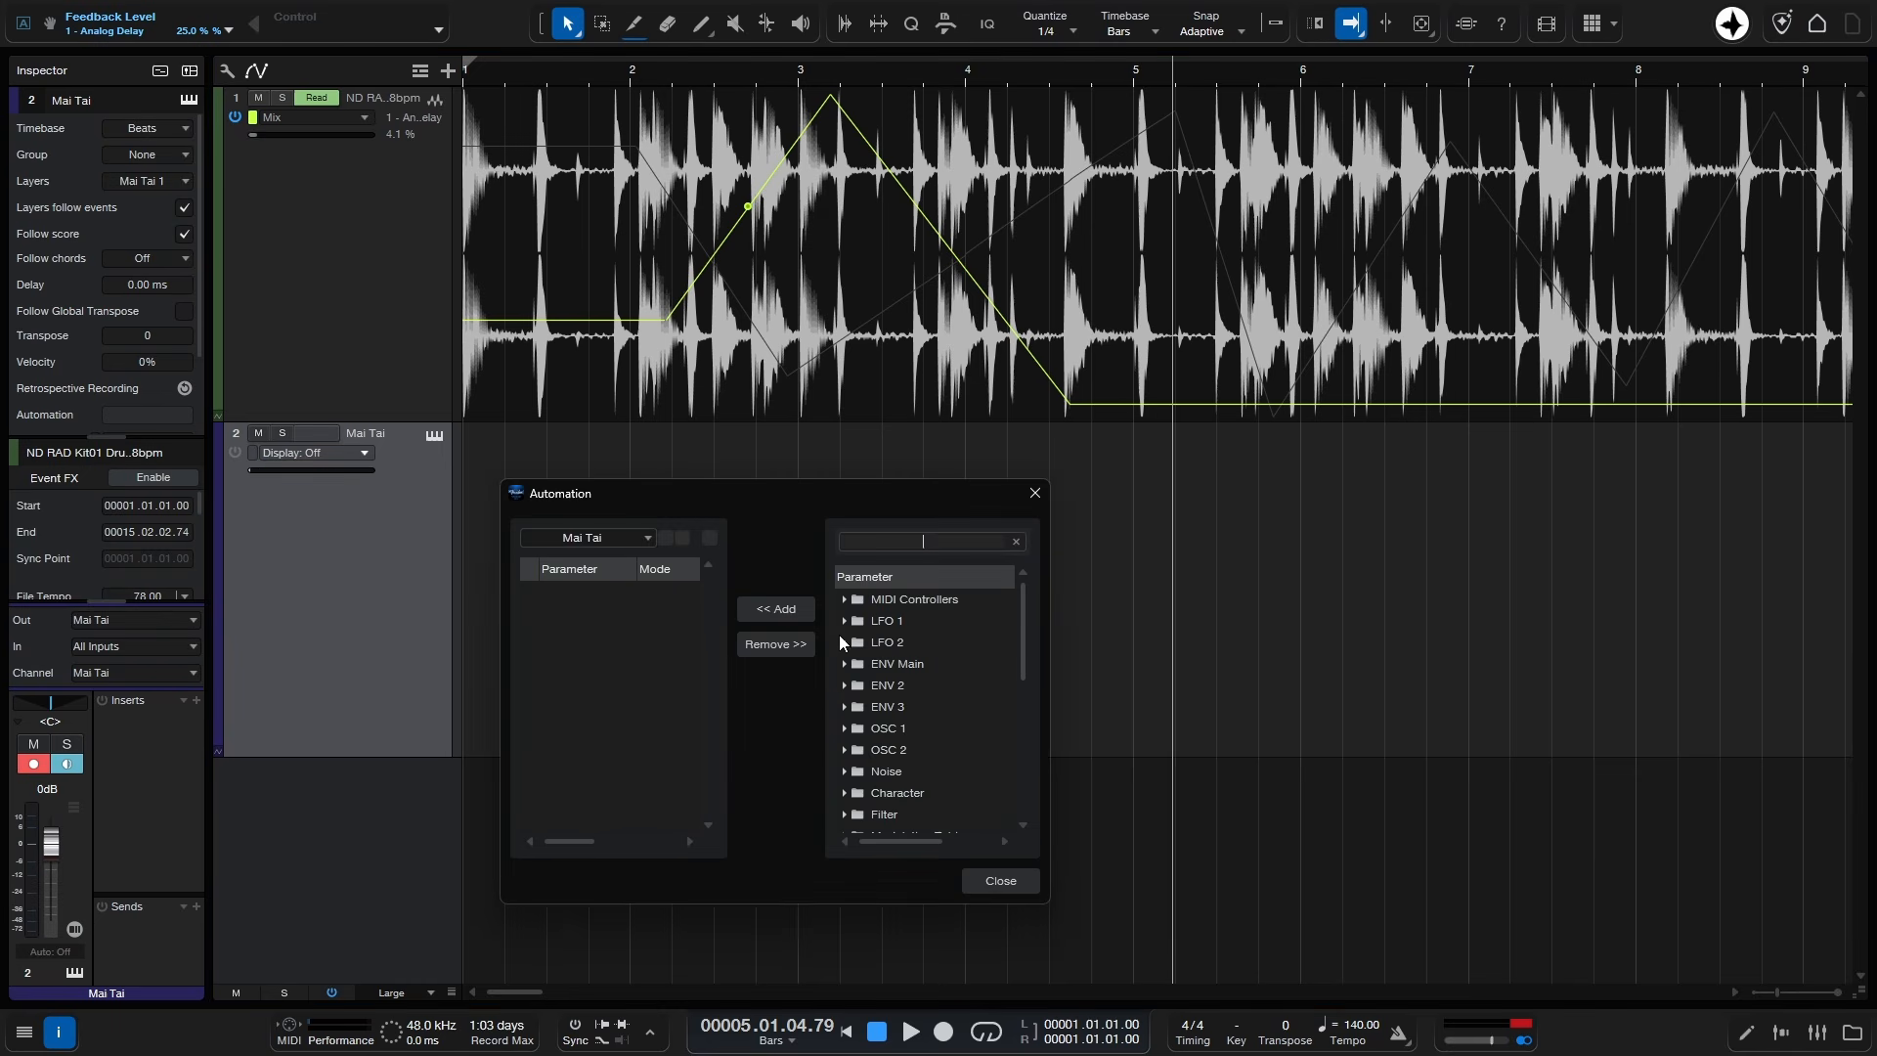
{"action": "scroll", "coordinate": [898, 696], "scroll_direction": "down", "scroll_amount": 4}
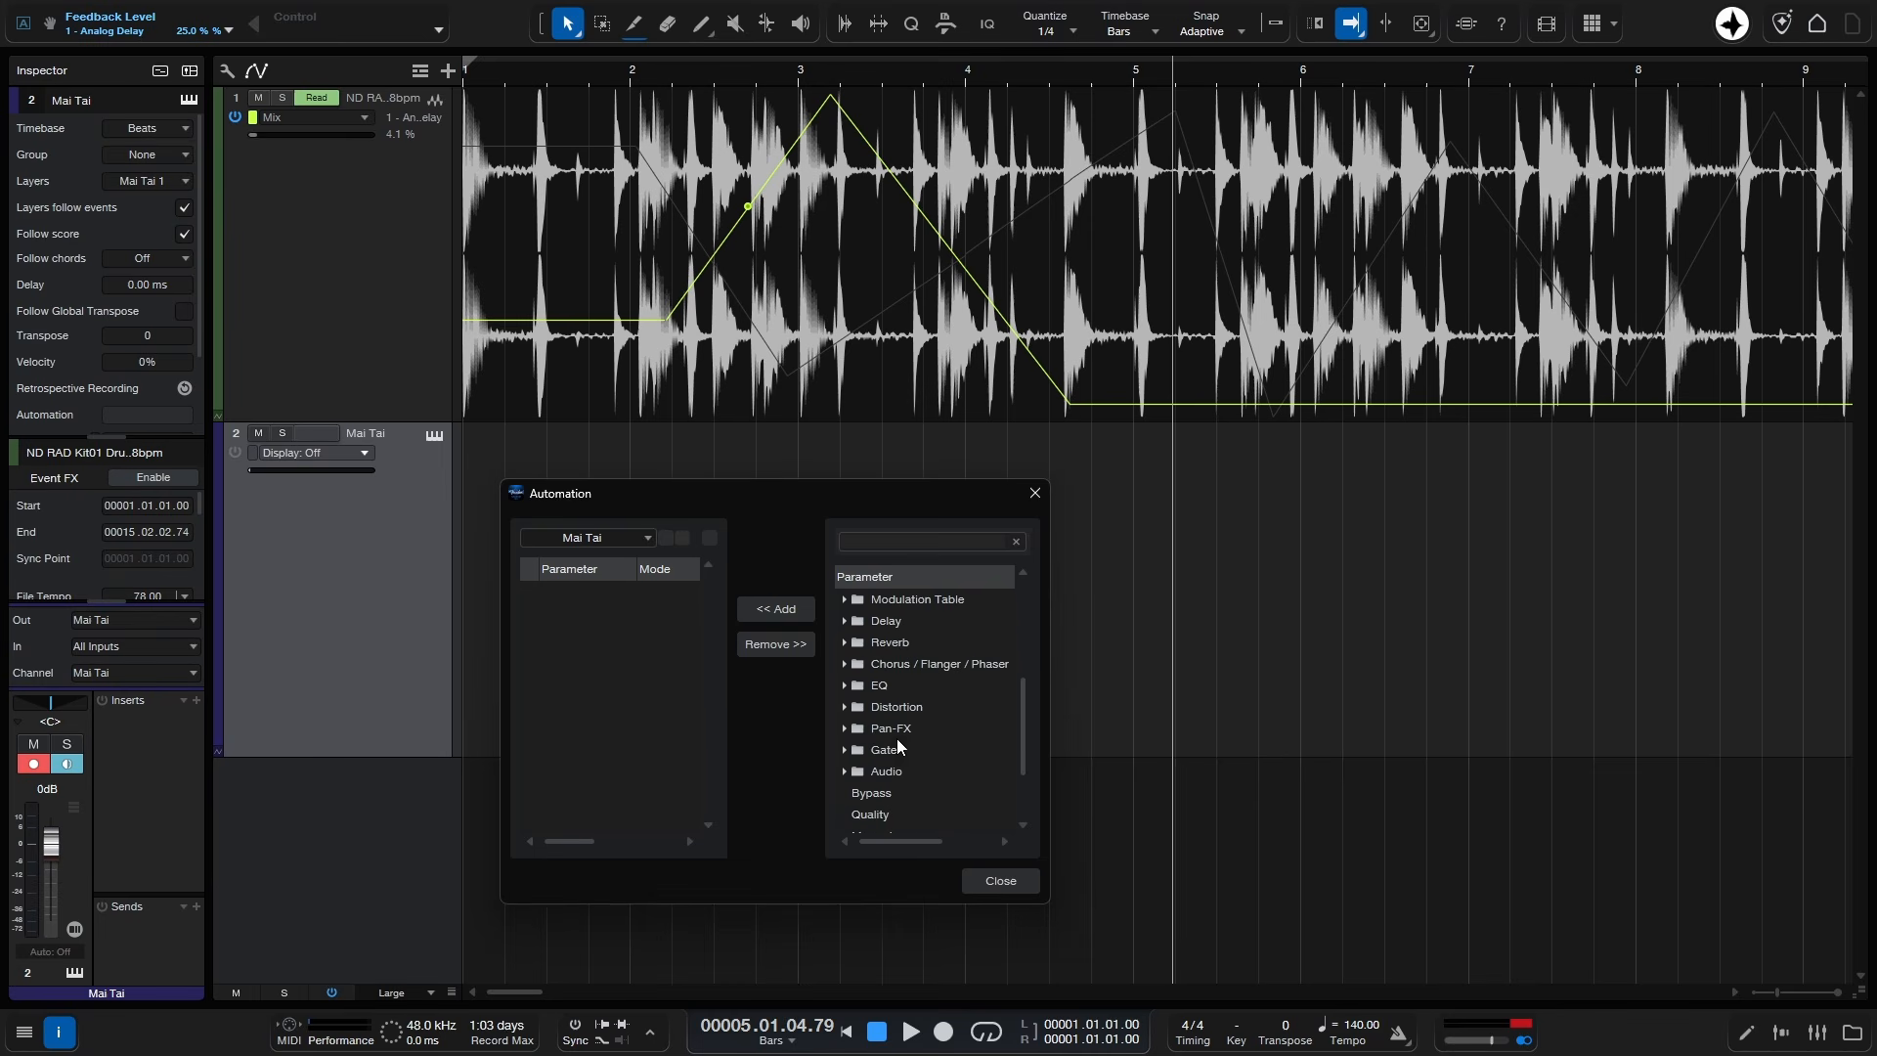
{"action": "scroll", "coordinate": [896, 723], "scroll_direction": "up", "scroll_amount": 3}
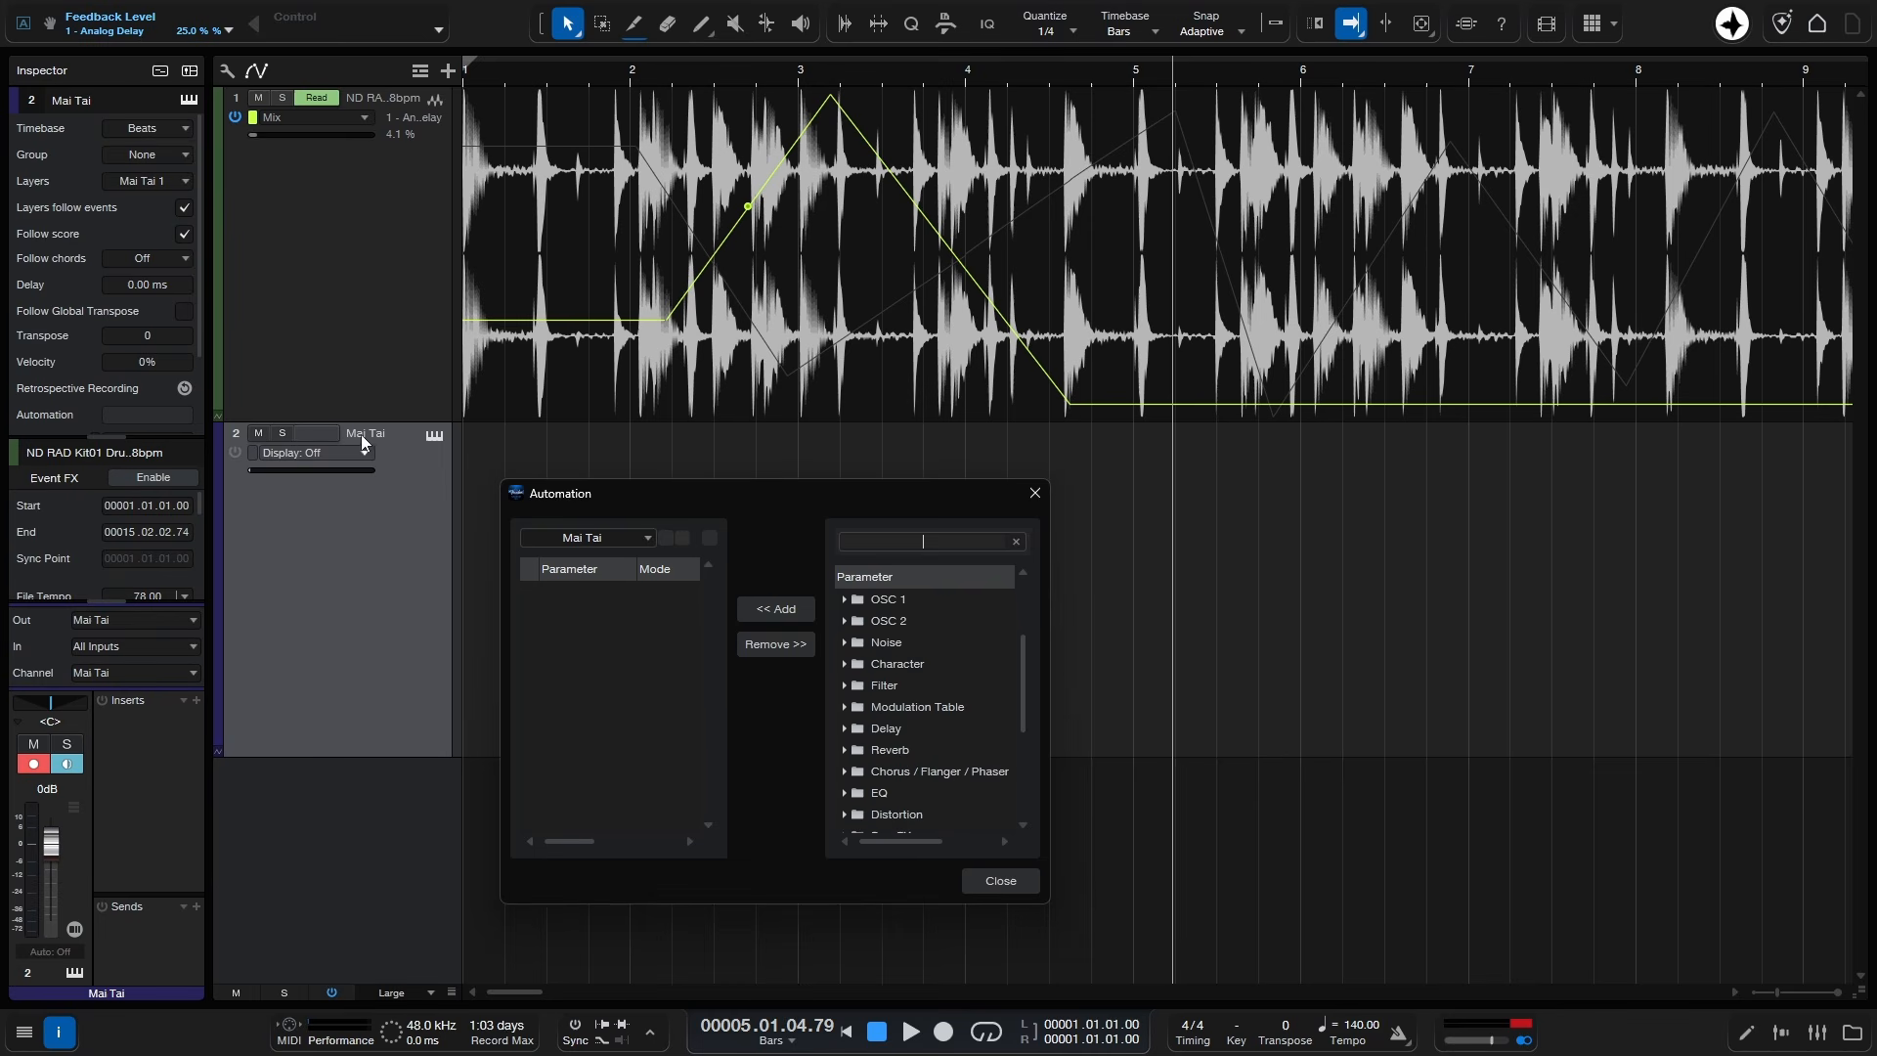
{"action": "left_click", "coordinate": [847, 686]}
{"action": "scroll", "coordinate": [889, 683], "scroll_direction": "down", "scroll_amount": 2}
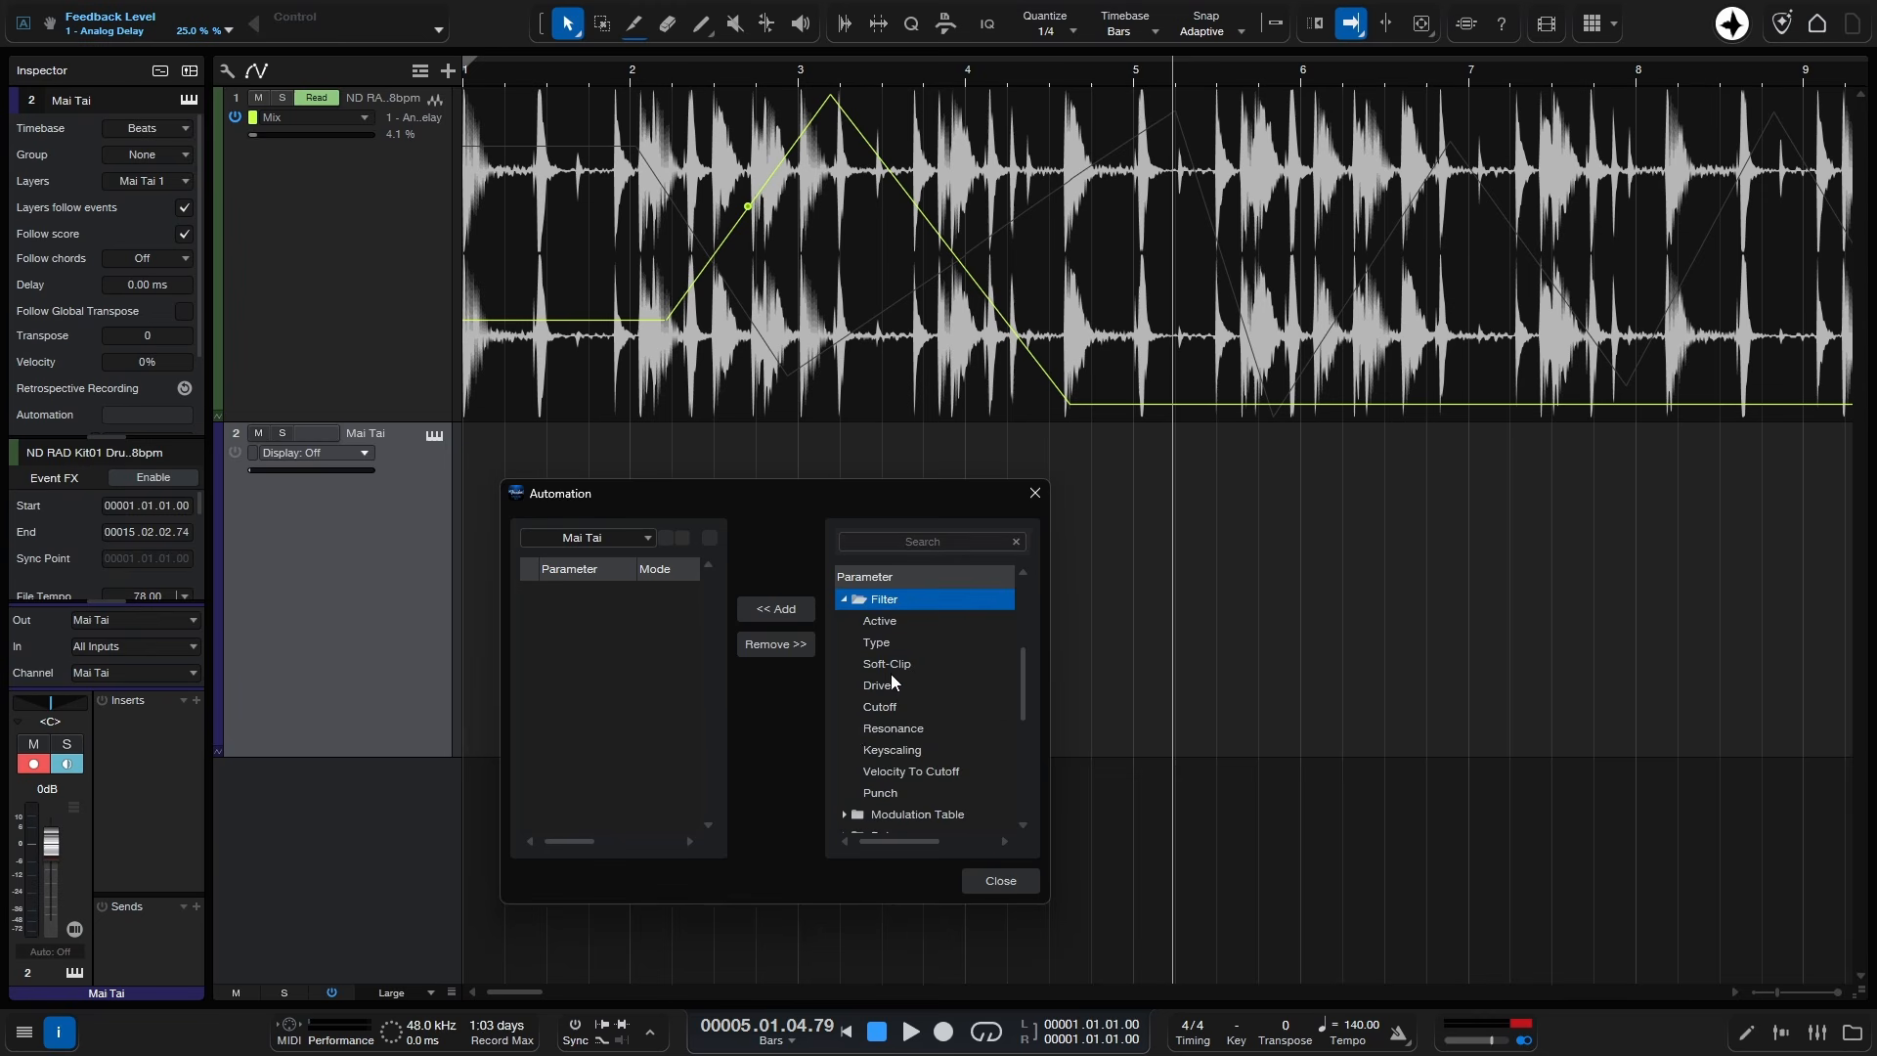
{"action": "double_click", "coordinate": [880, 707]}
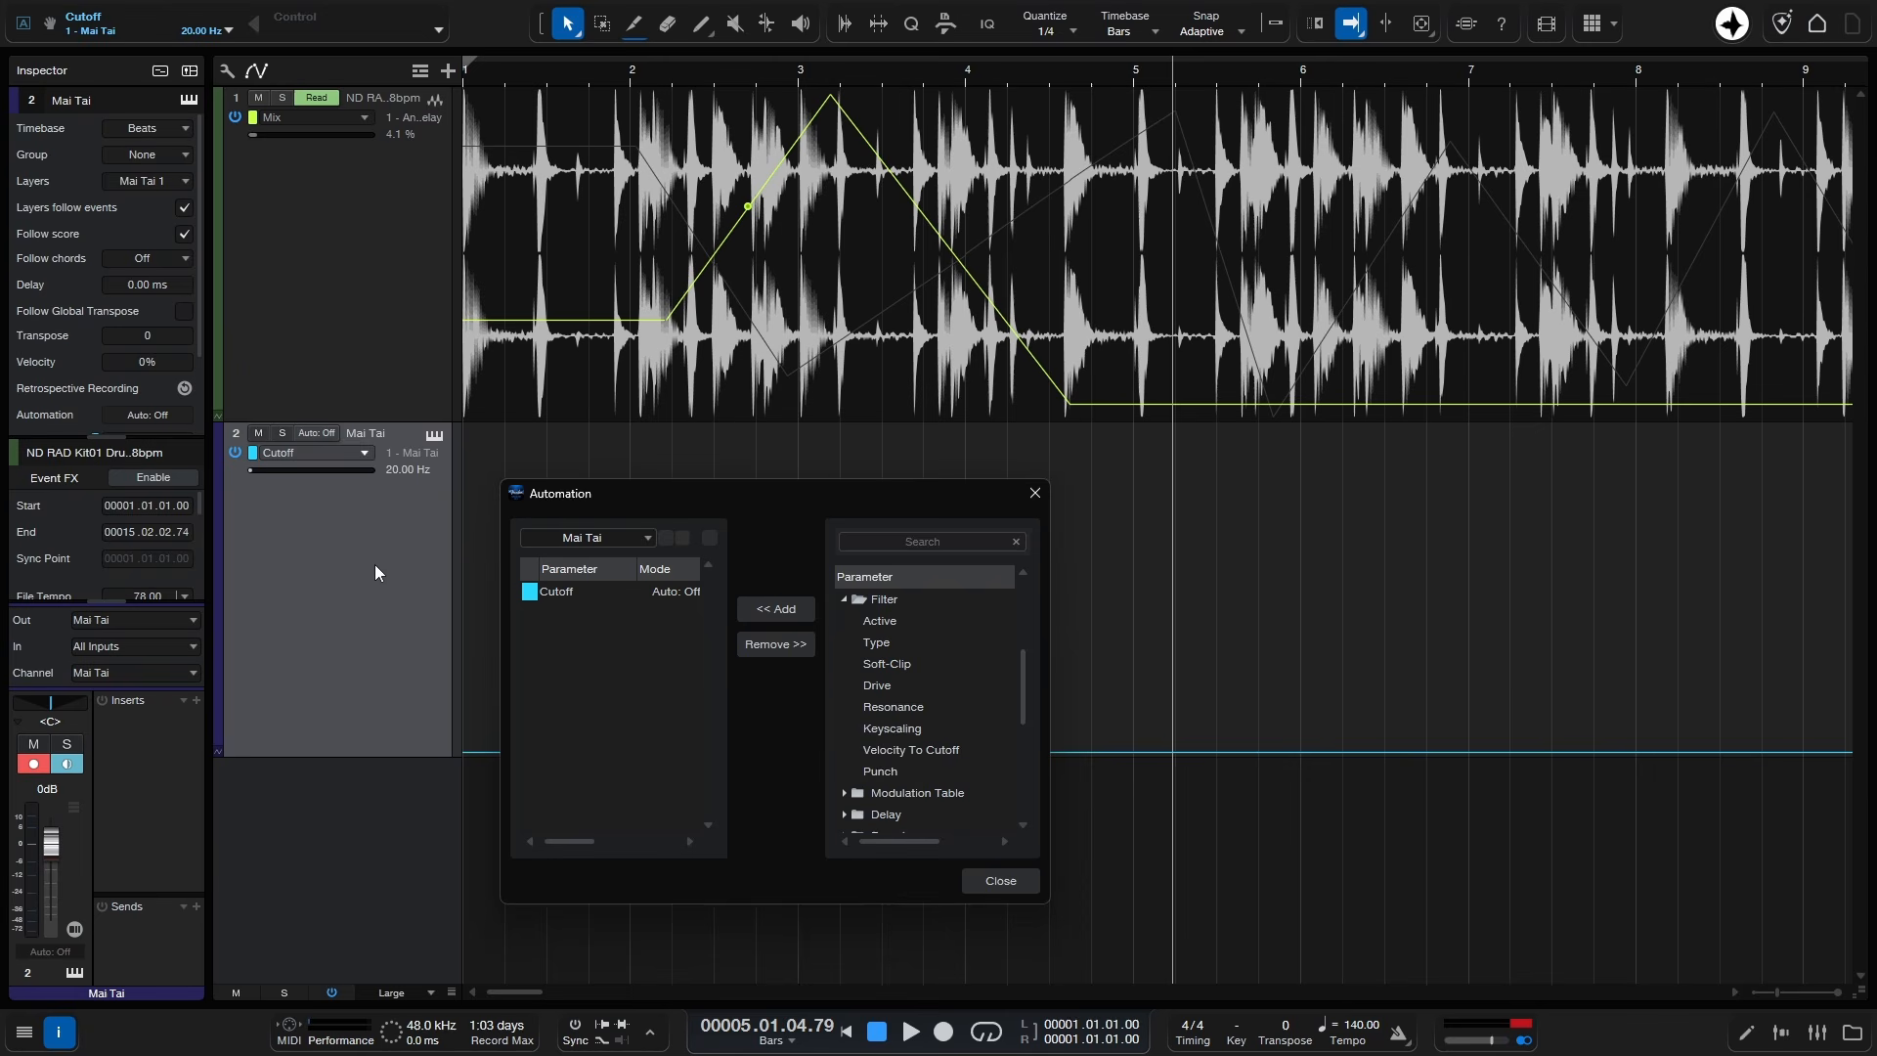
{"action": "left_click", "coordinate": [999, 878]}
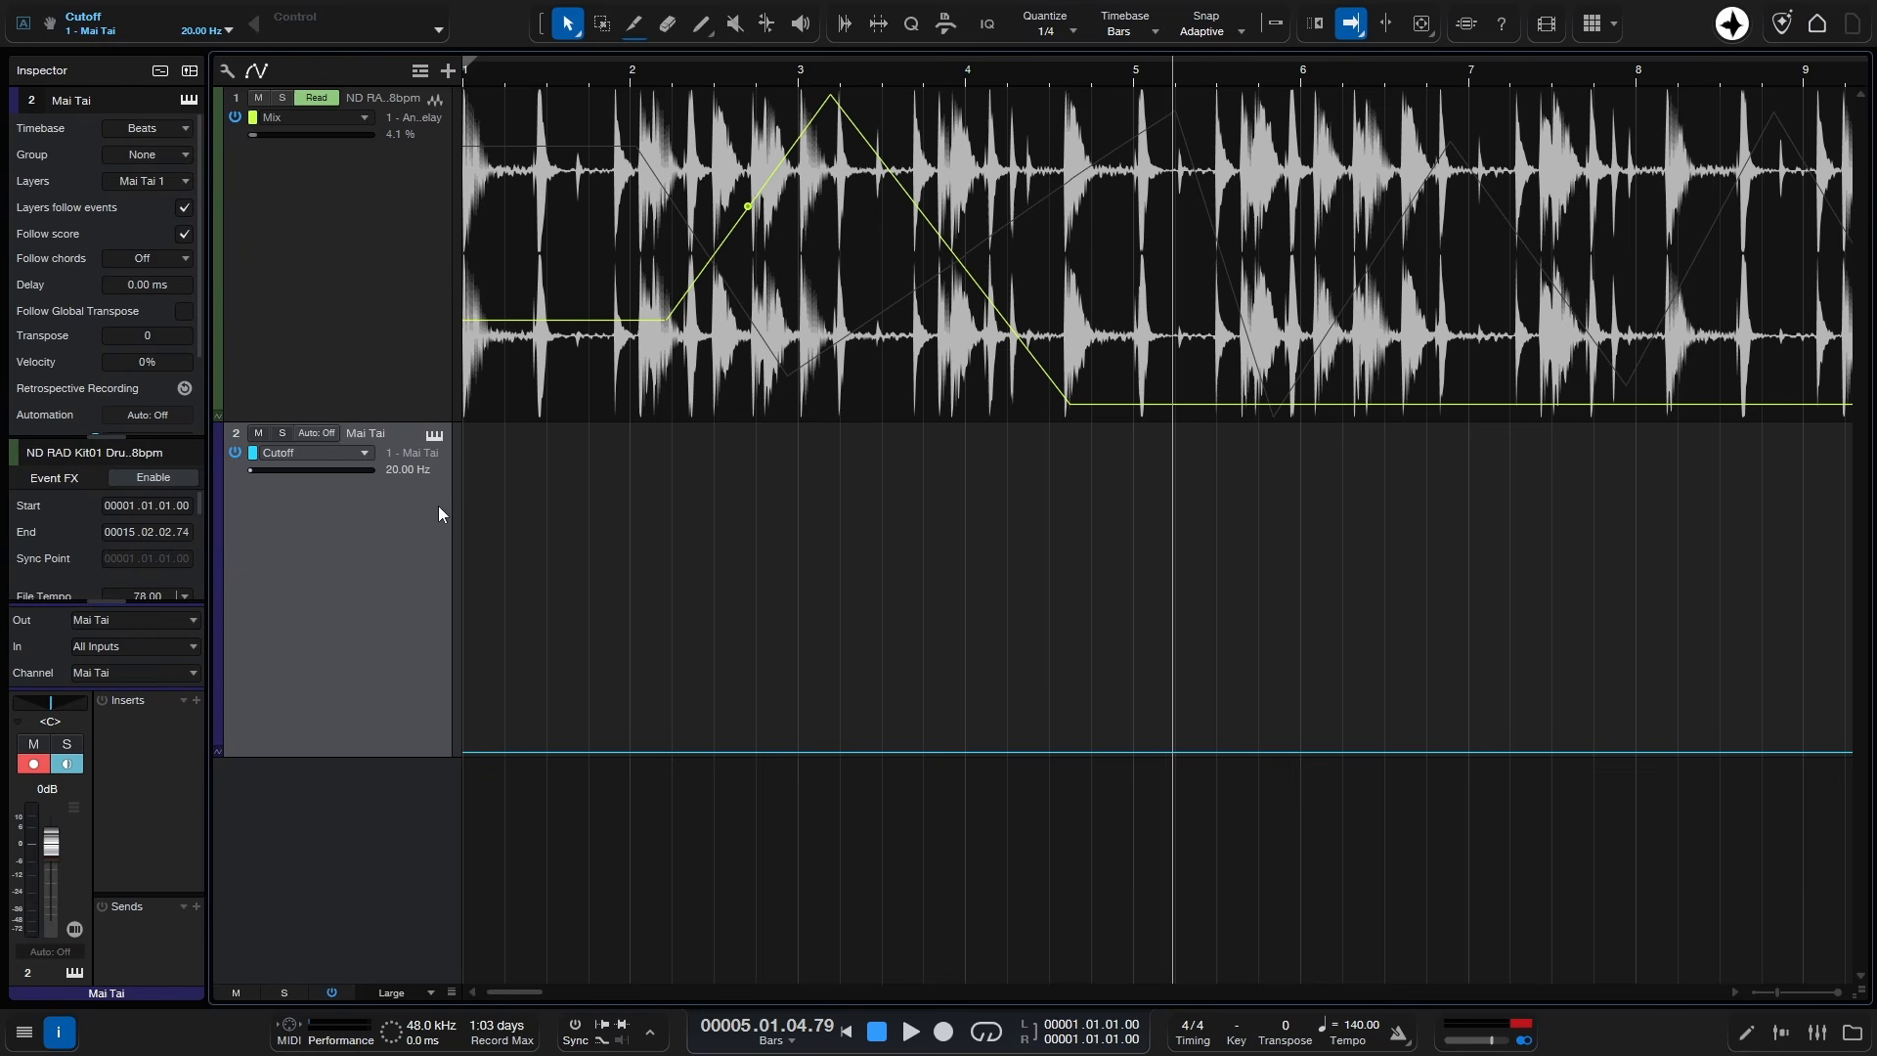
Step: Open the Mai Tai instrument window, move it clear of the track headers and turn off the Mouse-Over parameter display
{"action": "left_click", "coordinate": [434, 440]}
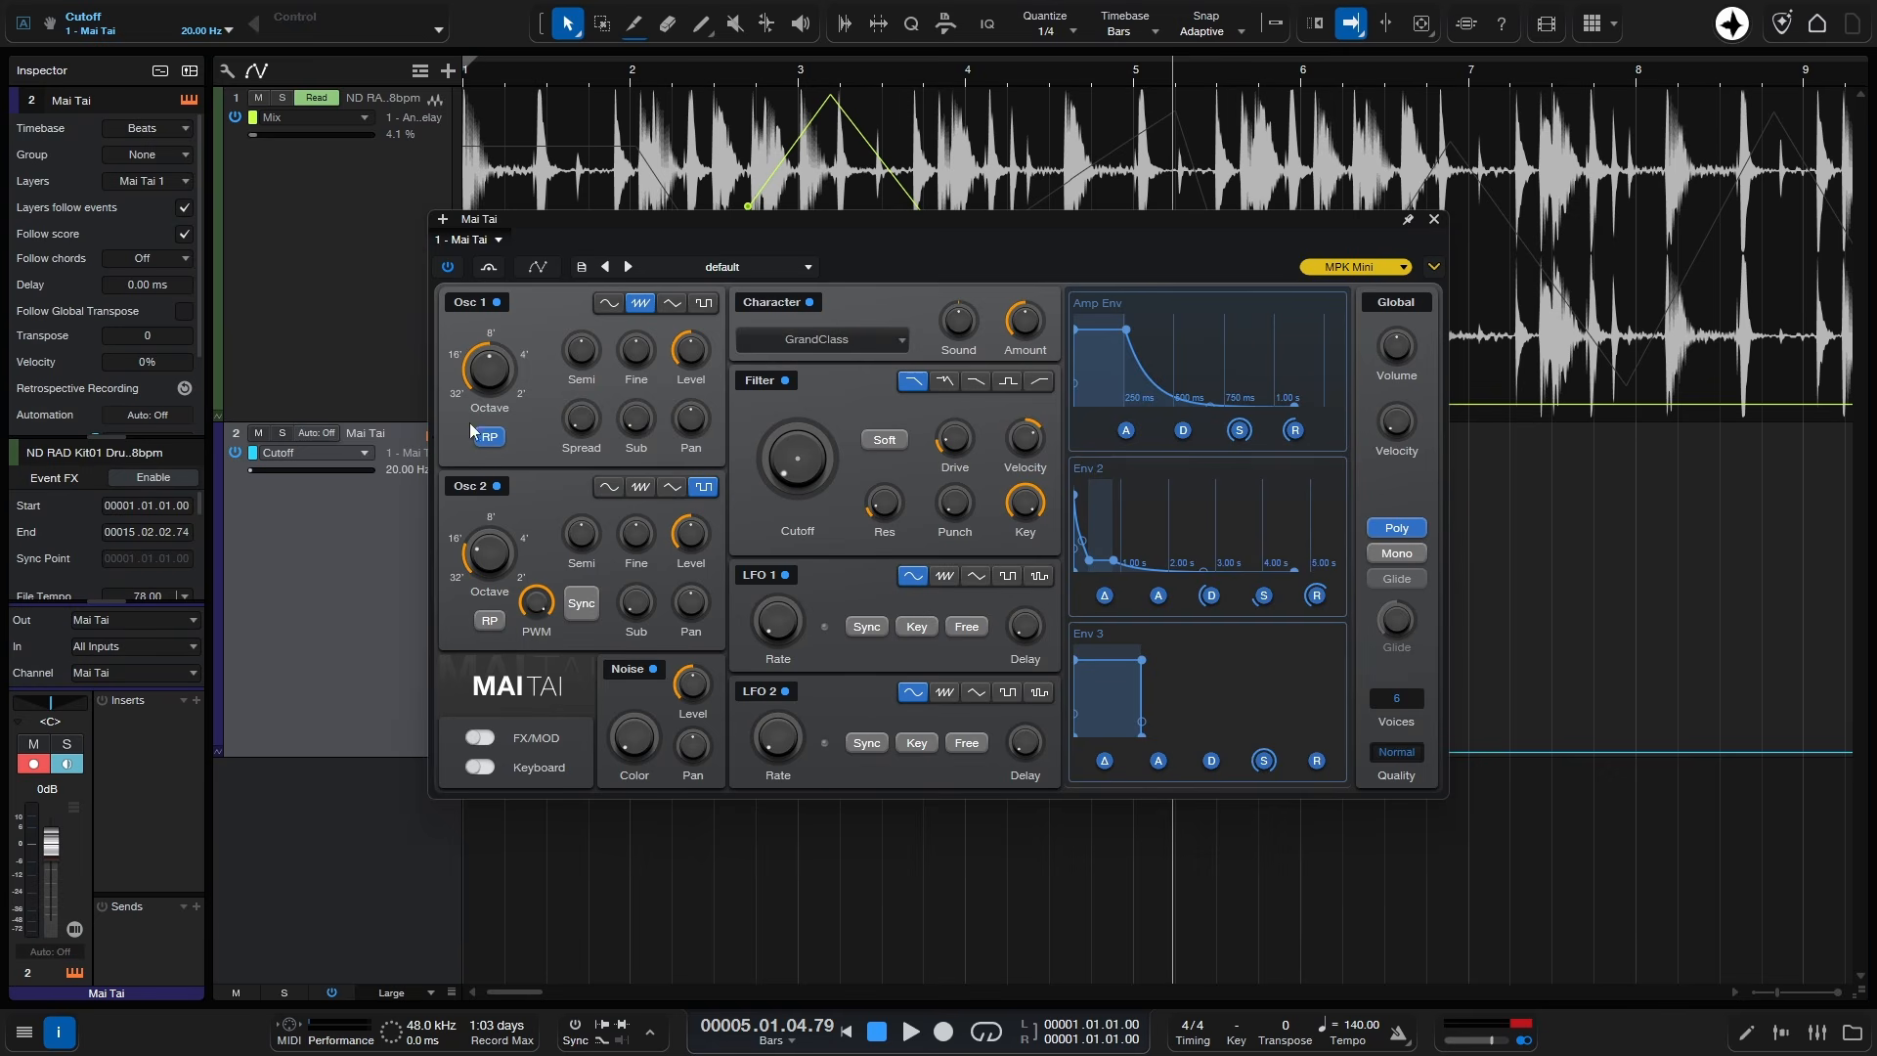
{"action": "left_click_drag", "start_coordinate": [925, 221], "coordinate": [1141, 270]}
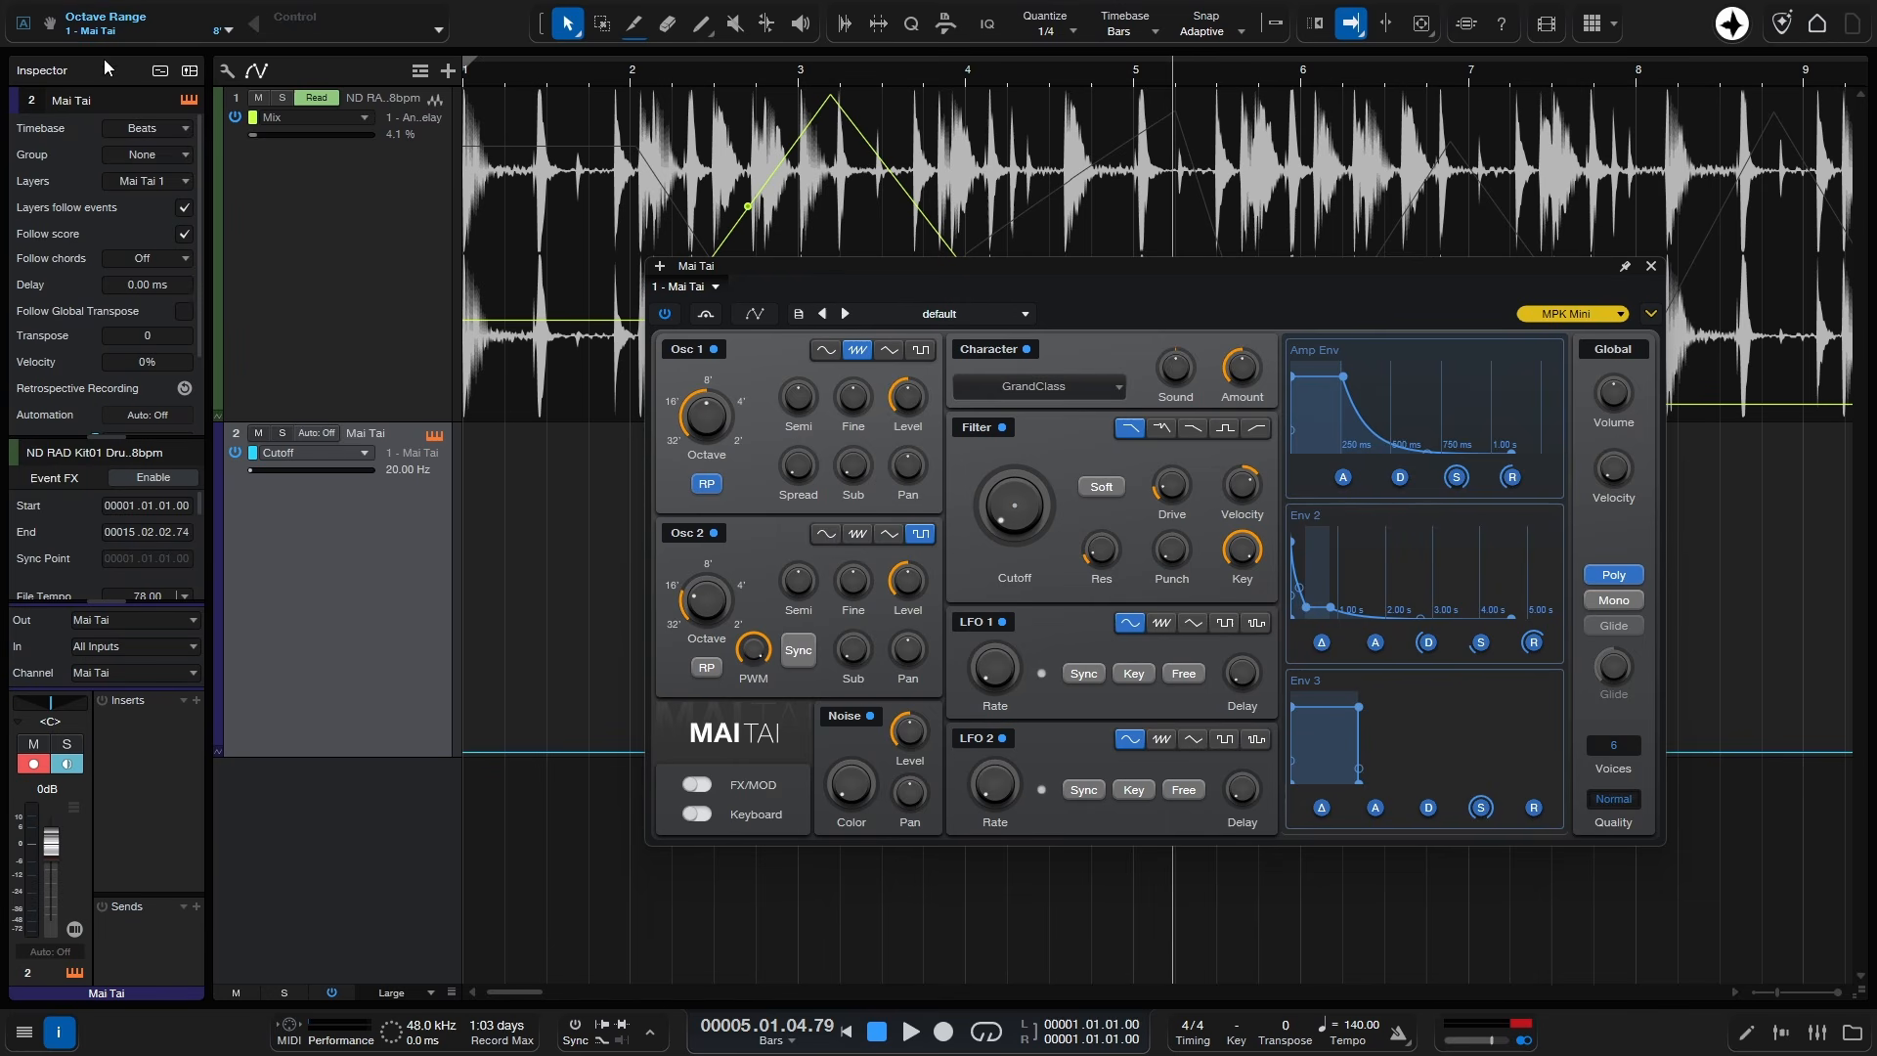
{"action": "left_click", "coordinate": [228, 31]}
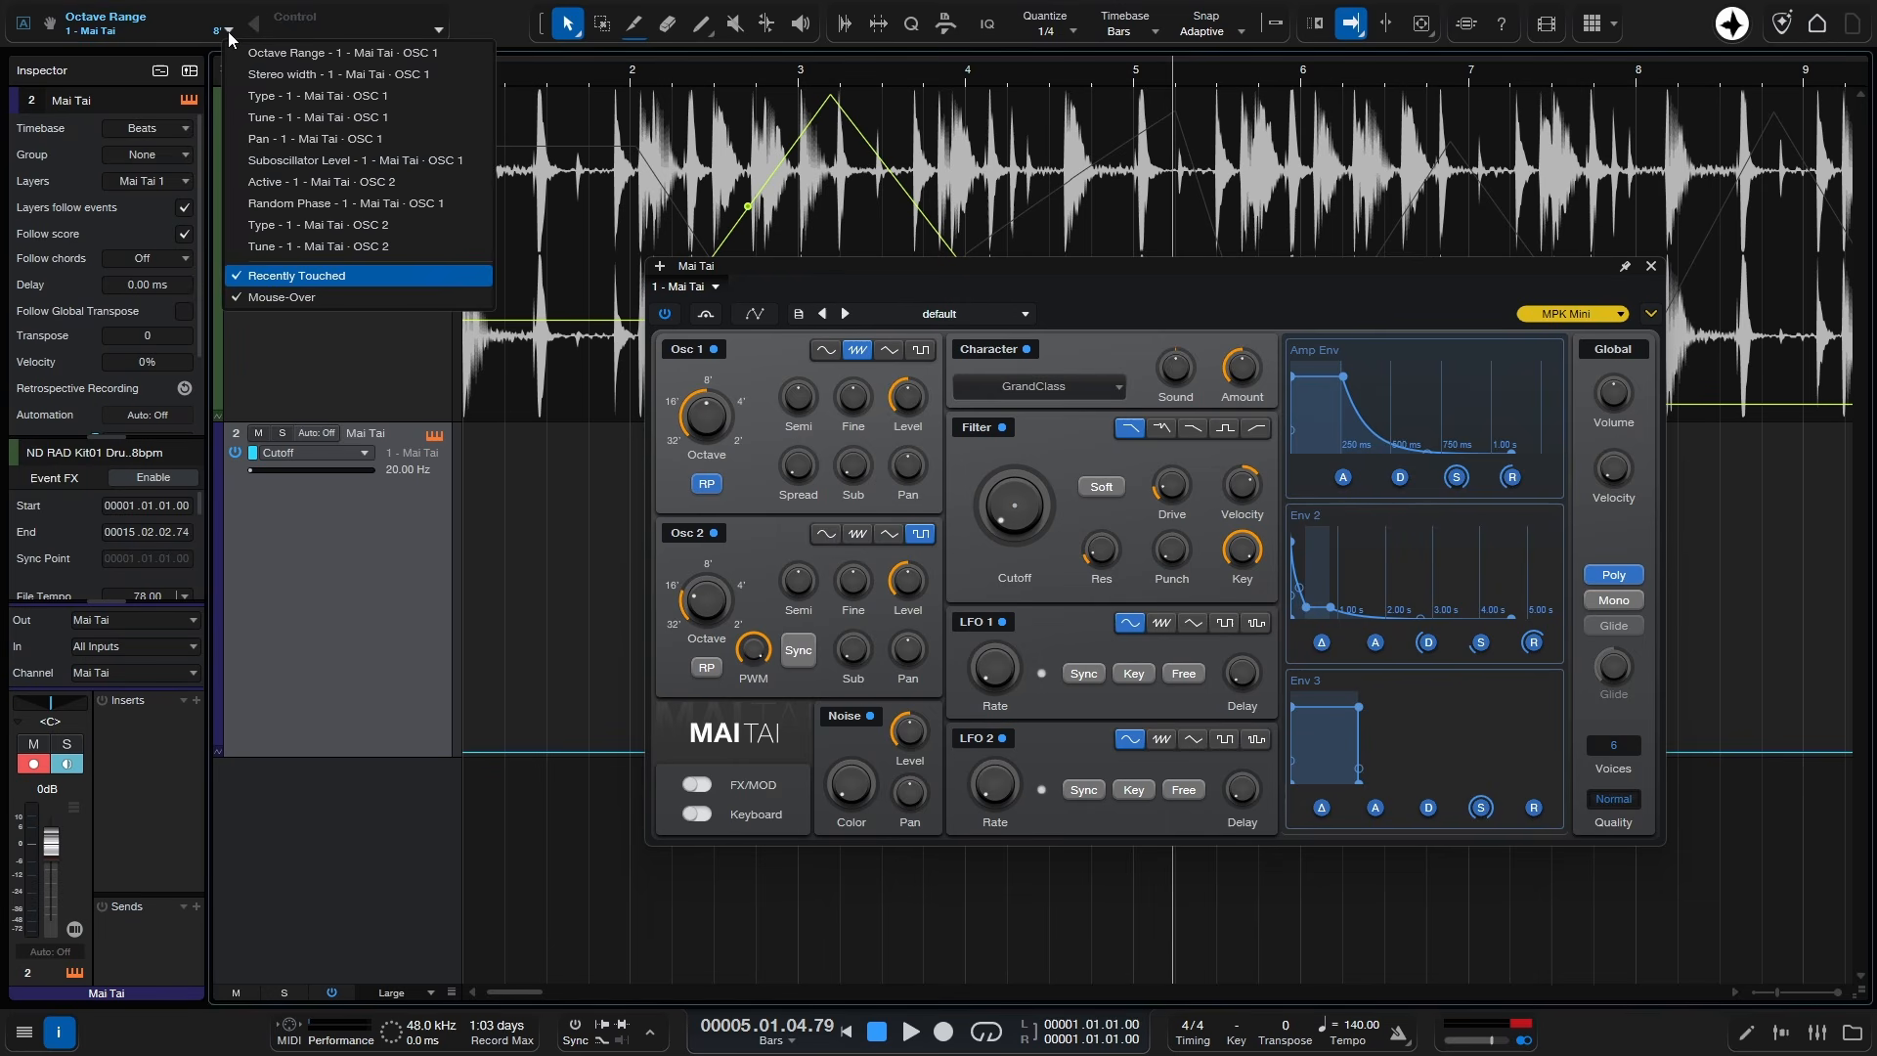
{"action": "left_click", "coordinate": [272, 297]}
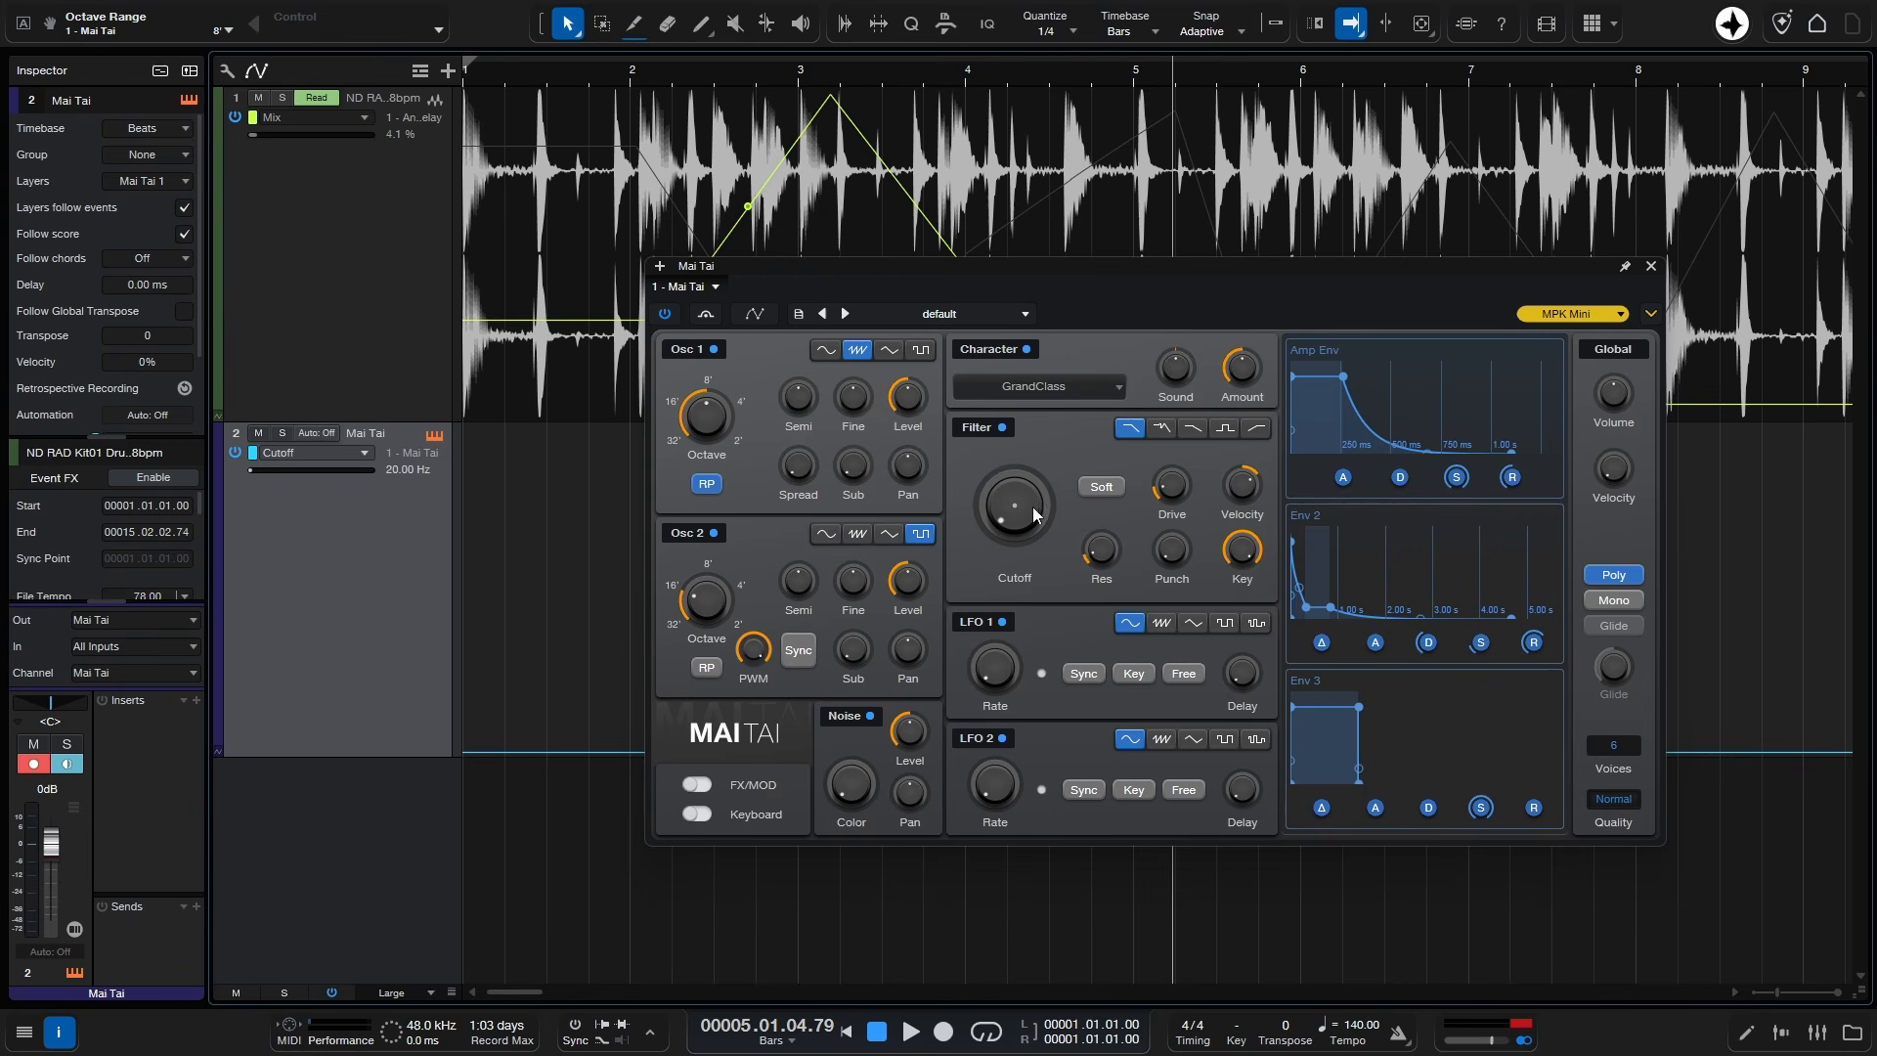
Step: Add the filter's Resonance and Drive parameters to the Mai Tai track's automation and close the instrument window
{"action": "mouse_move", "coordinate": [1105, 554]}
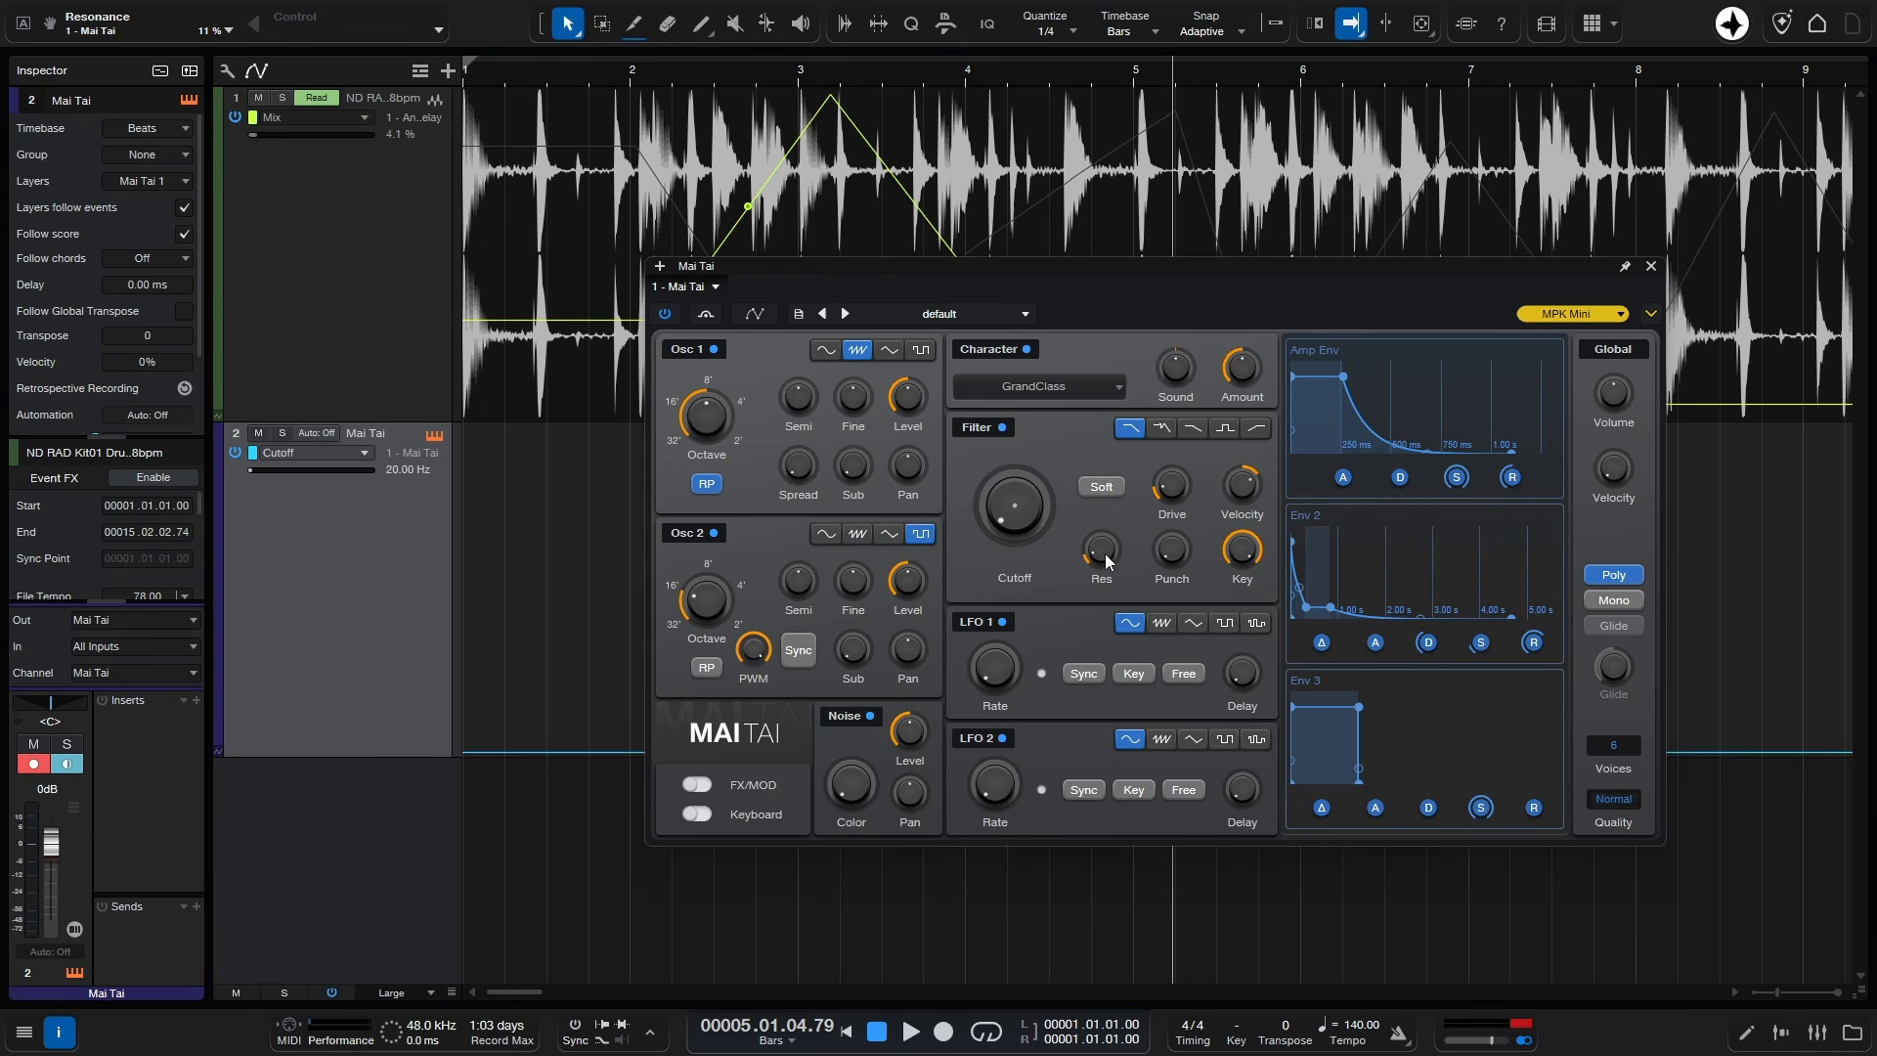
{"action": "left_click", "coordinate": [22, 24]}
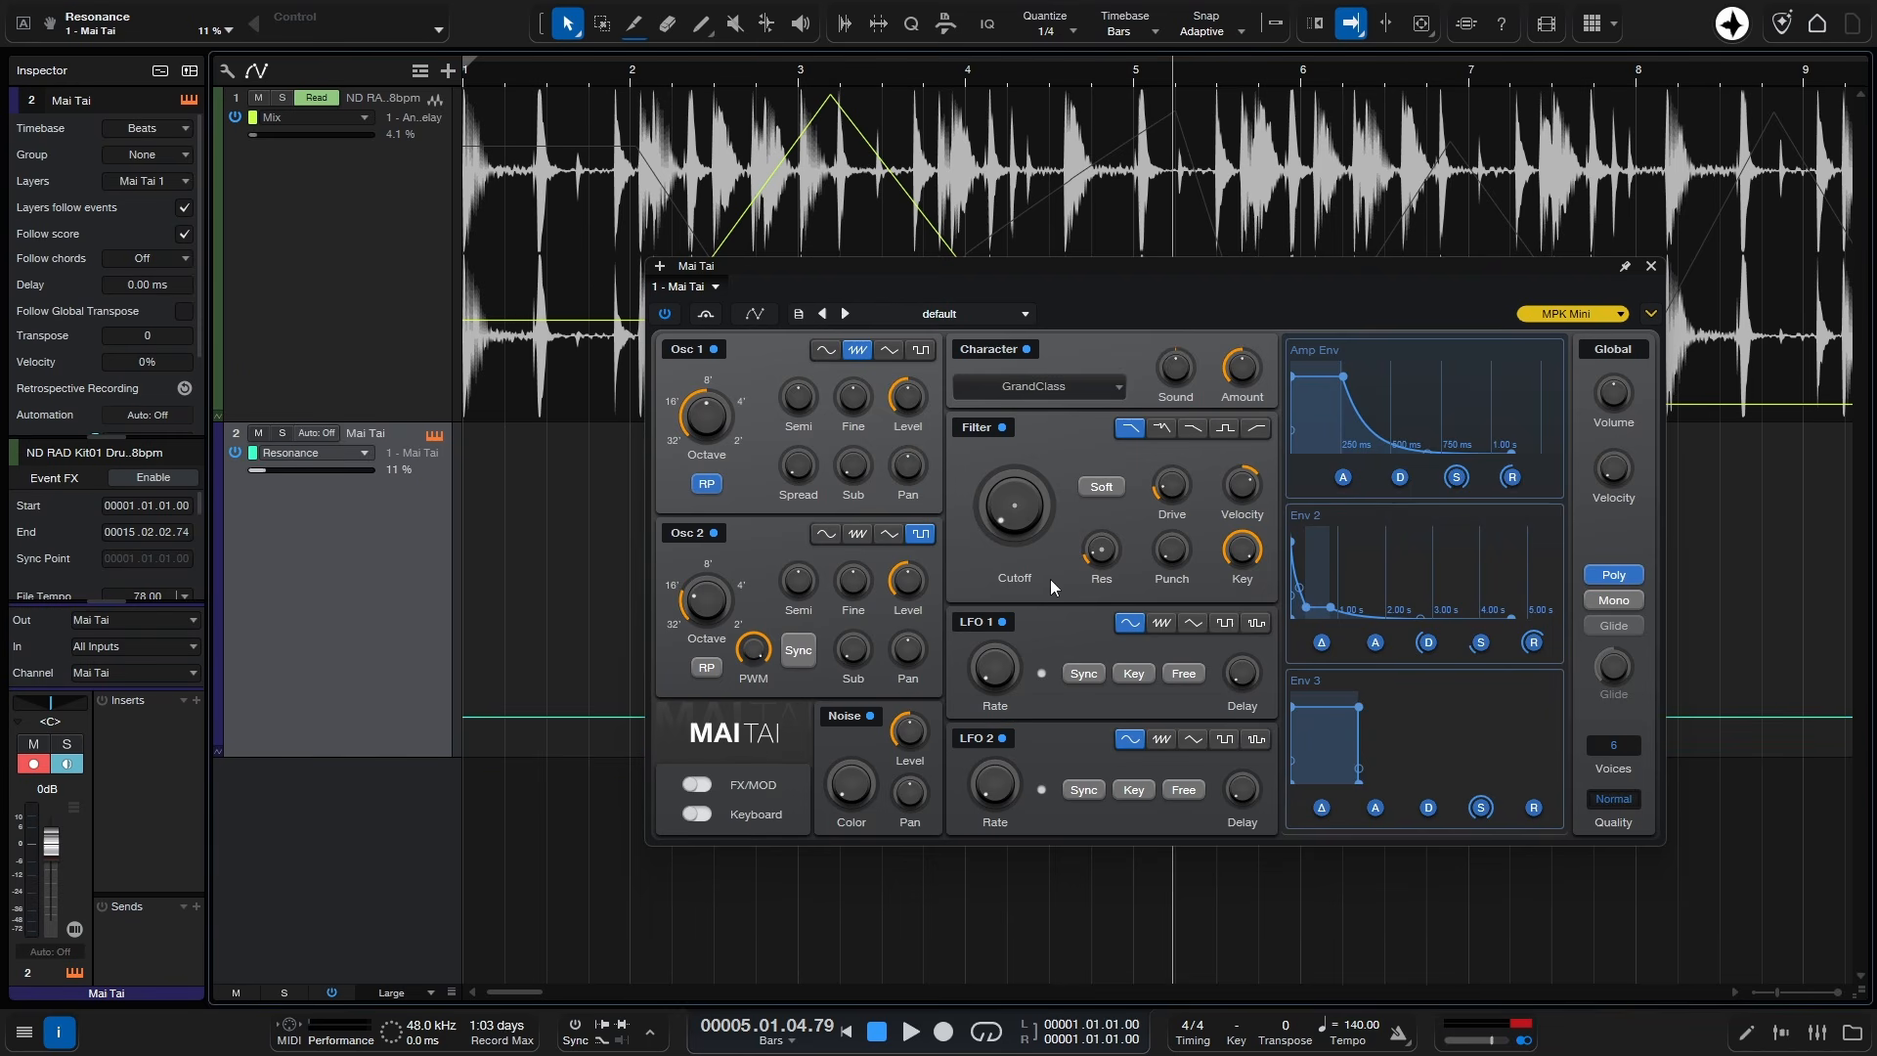
{"action": "right_click", "coordinate": [1171, 491]}
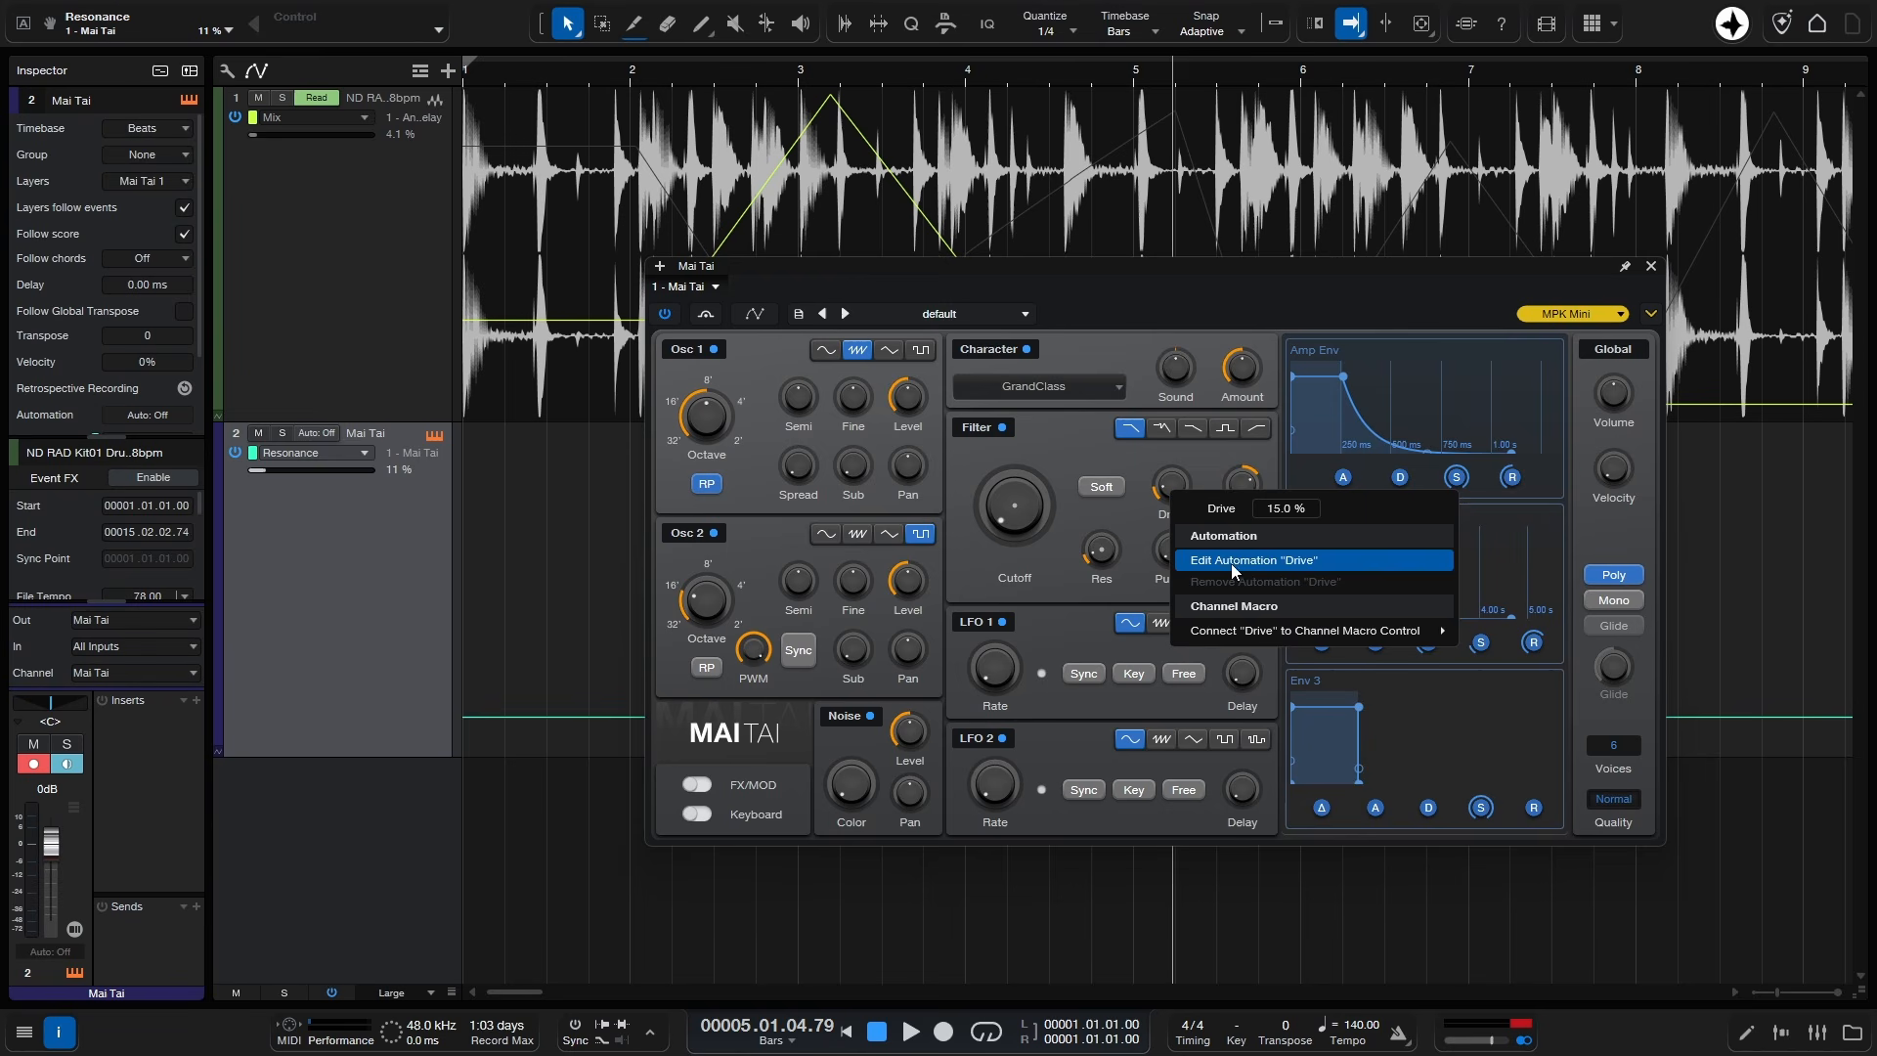
{"action": "left_click", "coordinate": [1265, 561]}
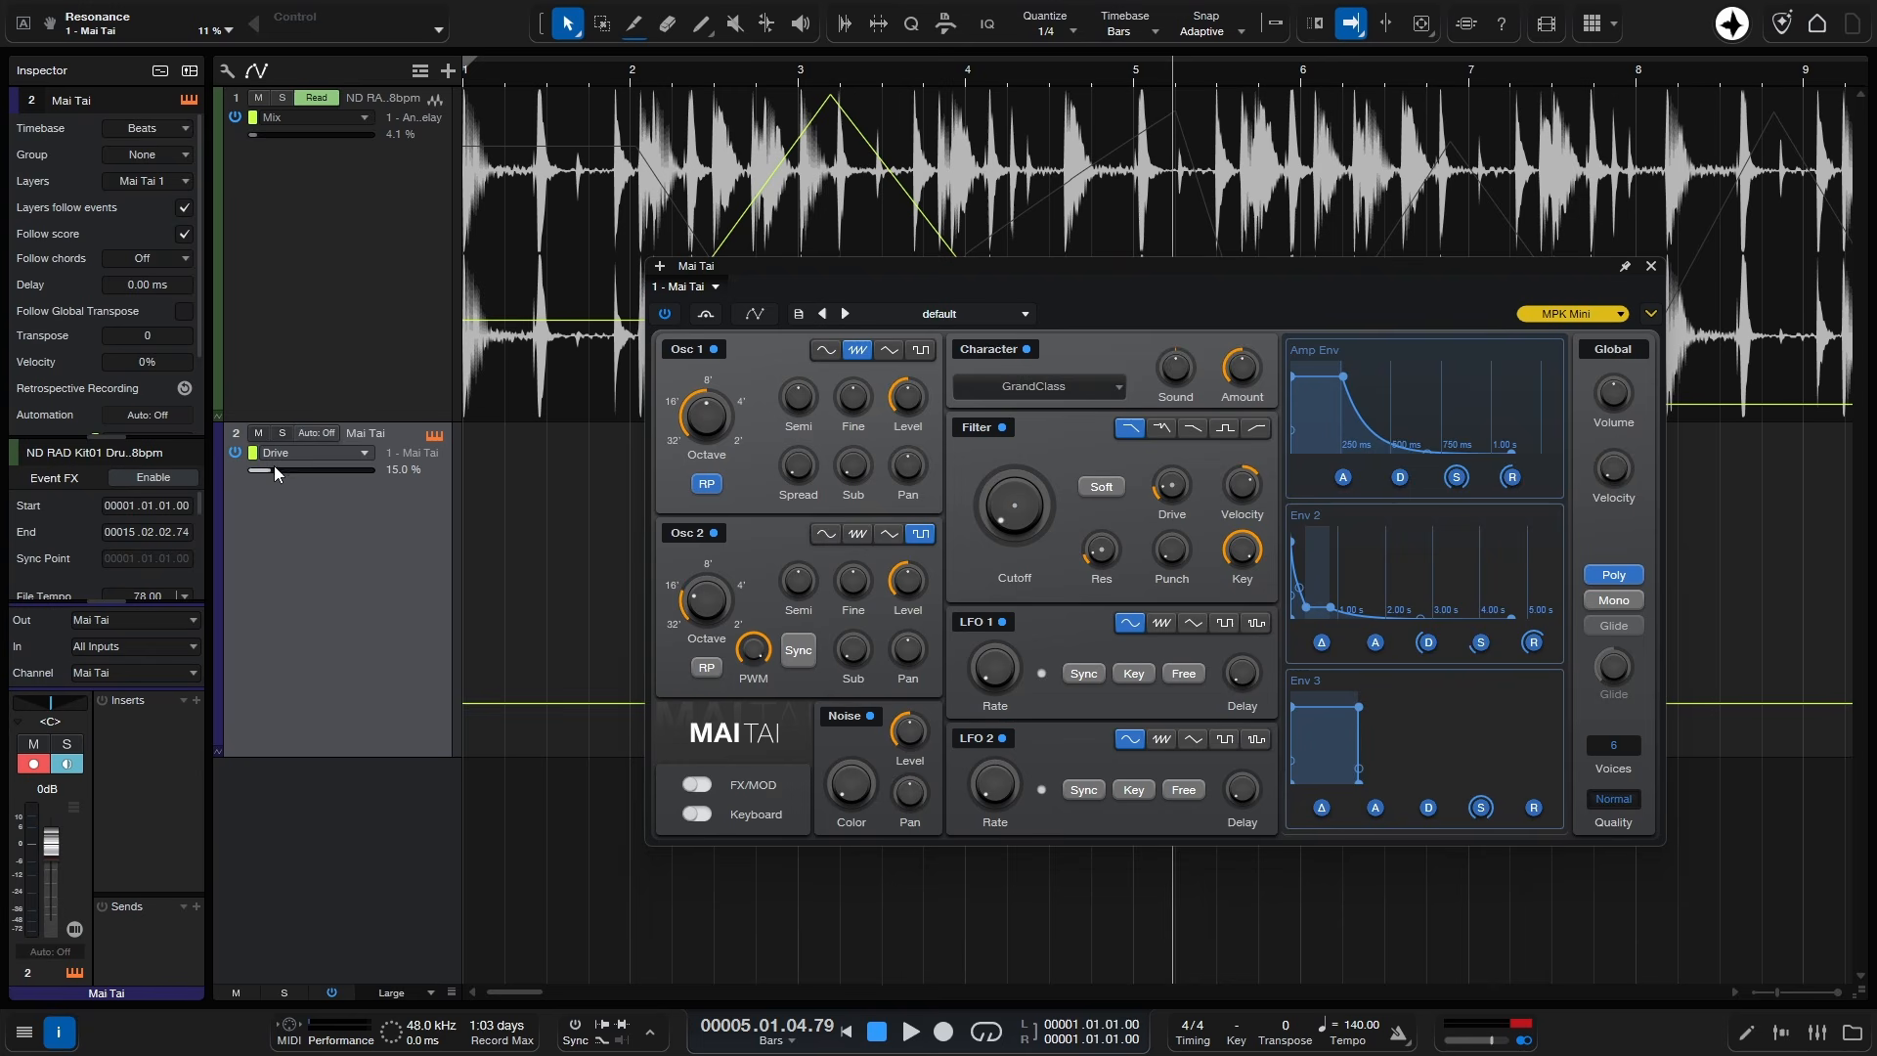
{"action": "left_click", "coordinate": [1651, 268]}
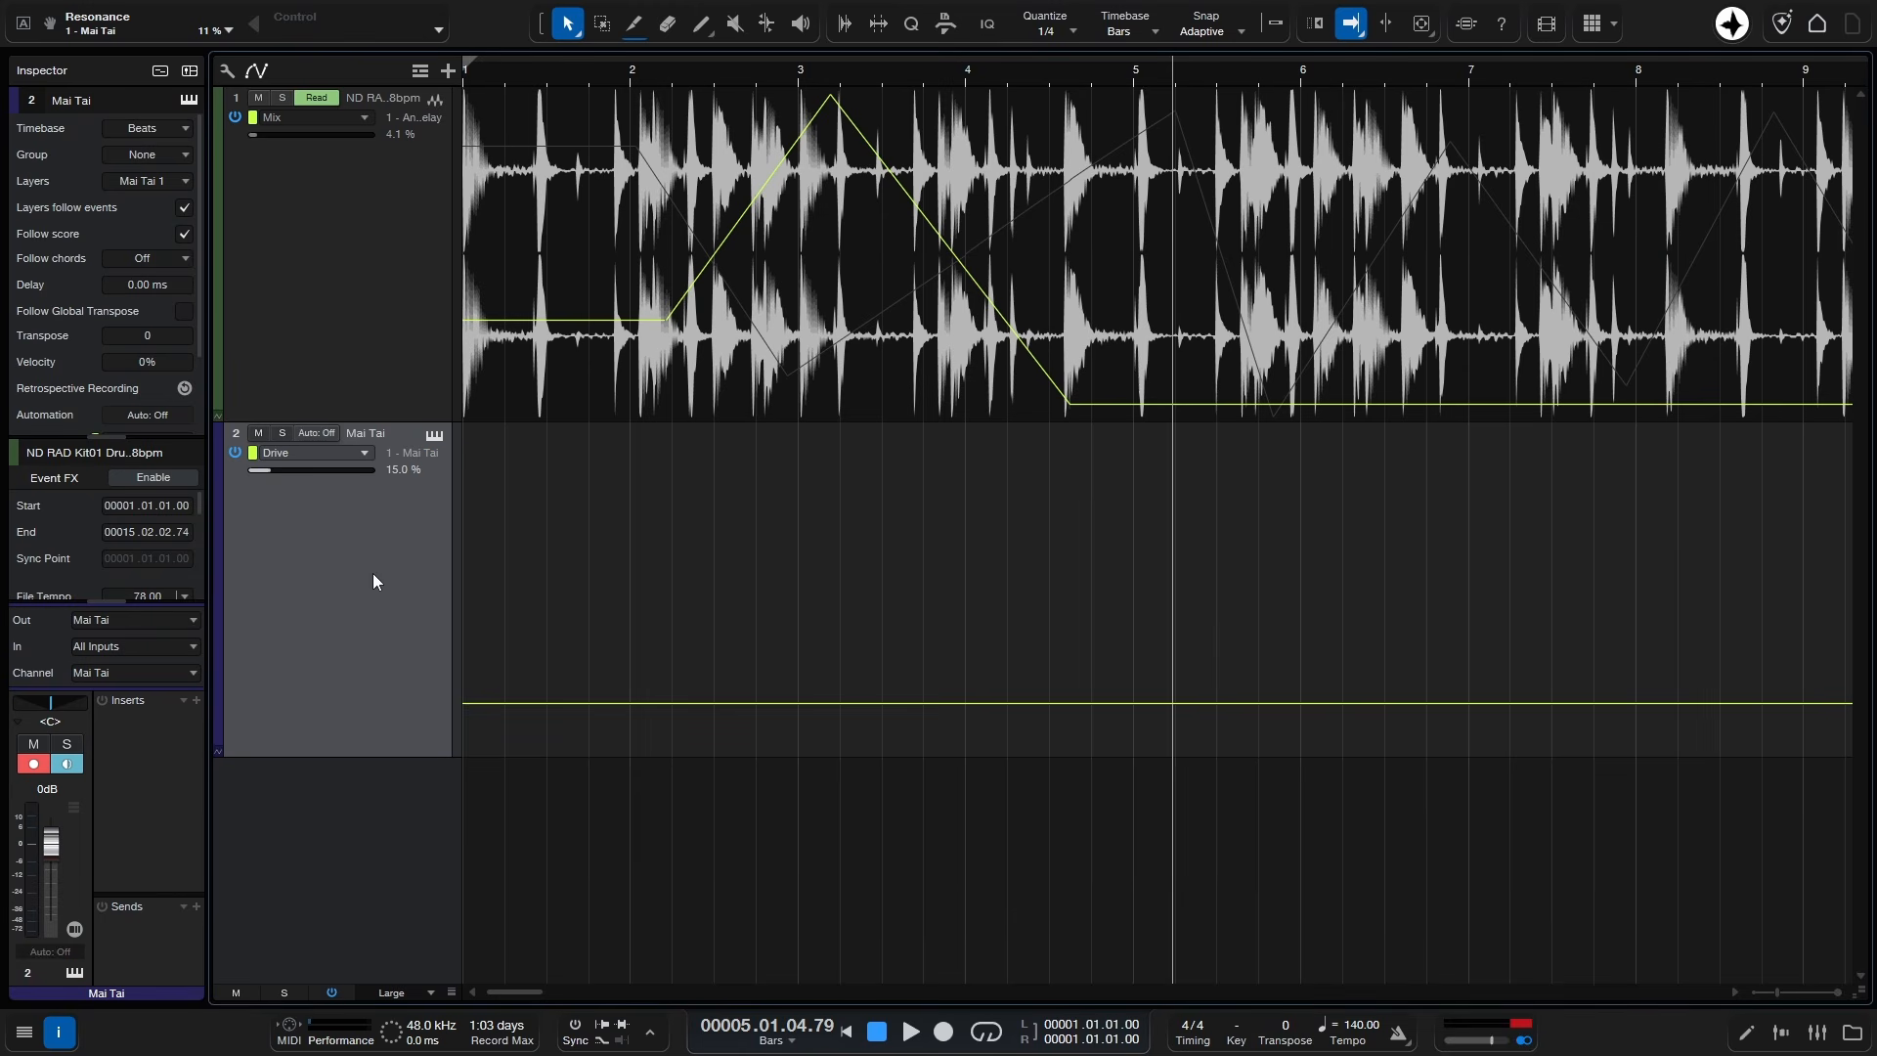
Step: Draw a Cutoff automation ramp from about bar 2.6 up to about 6.09 kHz just before bar 5, and display the Resonance envelope instead
{"action": "left_click", "coordinate": [317, 454]}
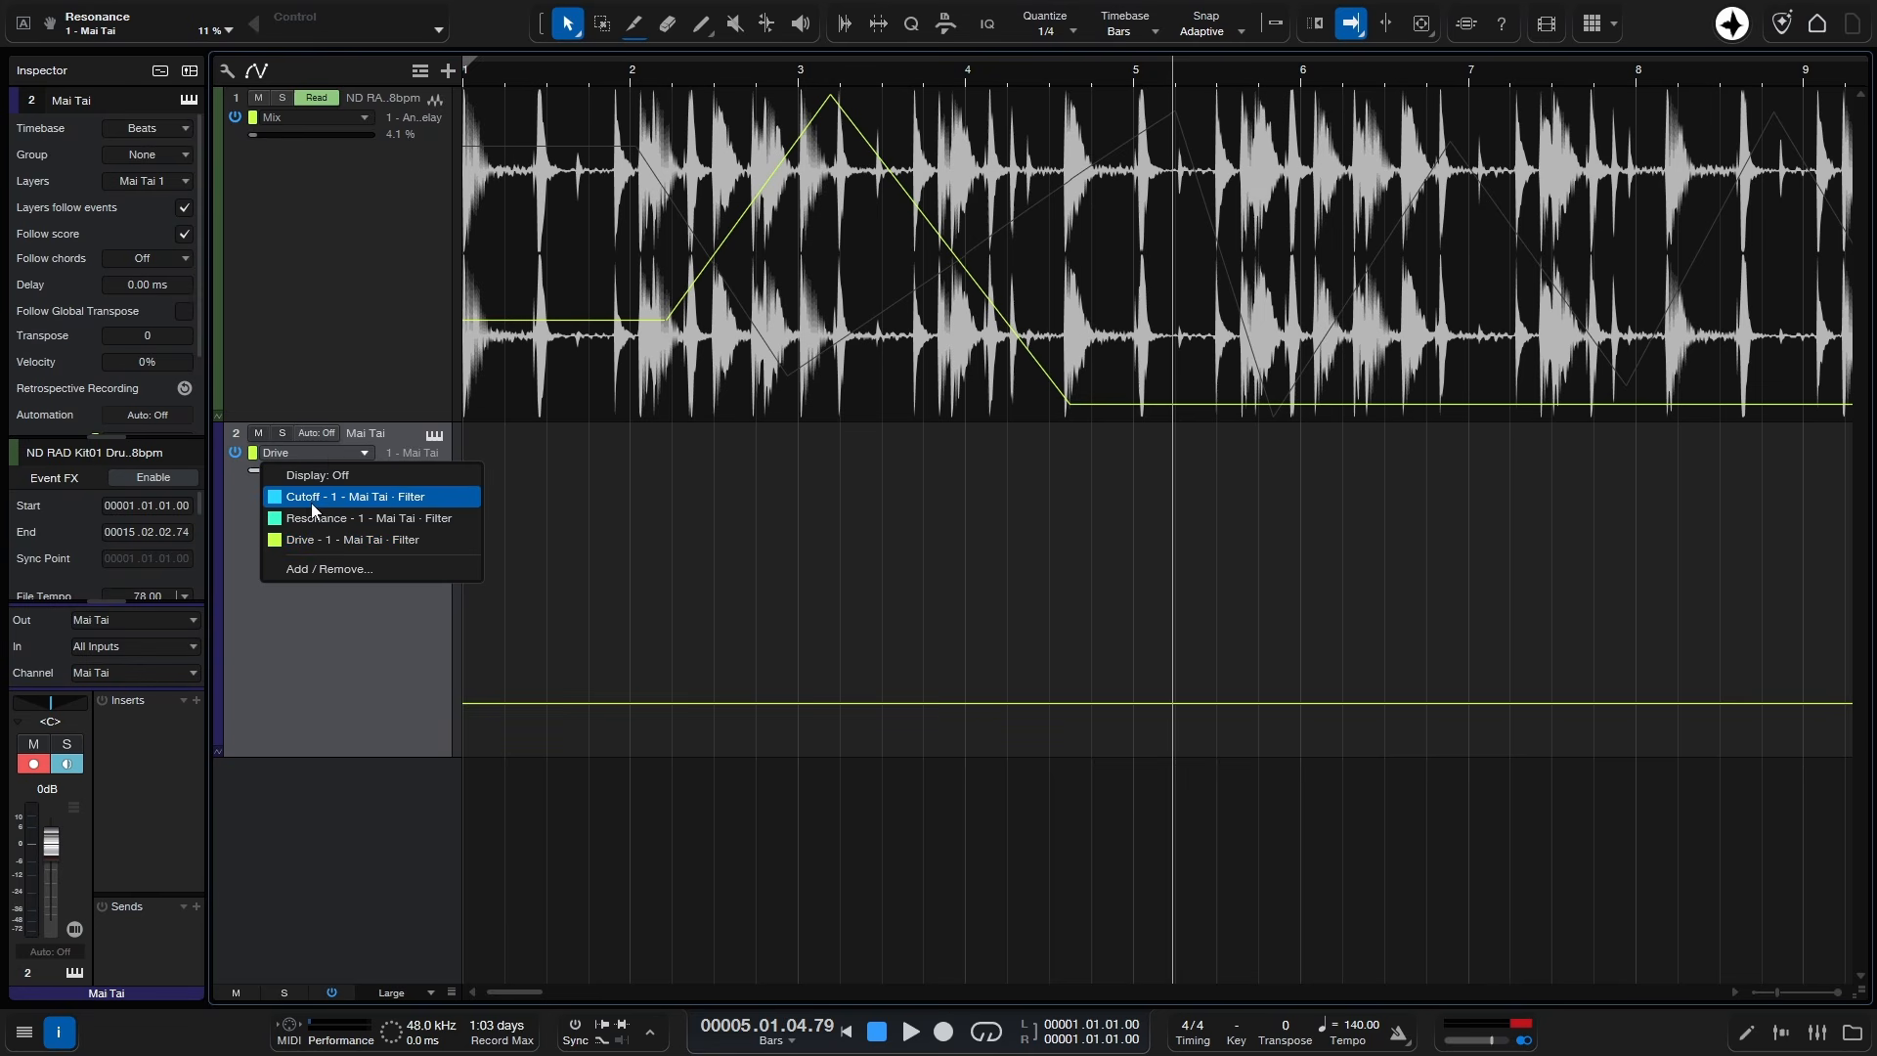
{"action": "left_click", "coordinate": [325, 499]}
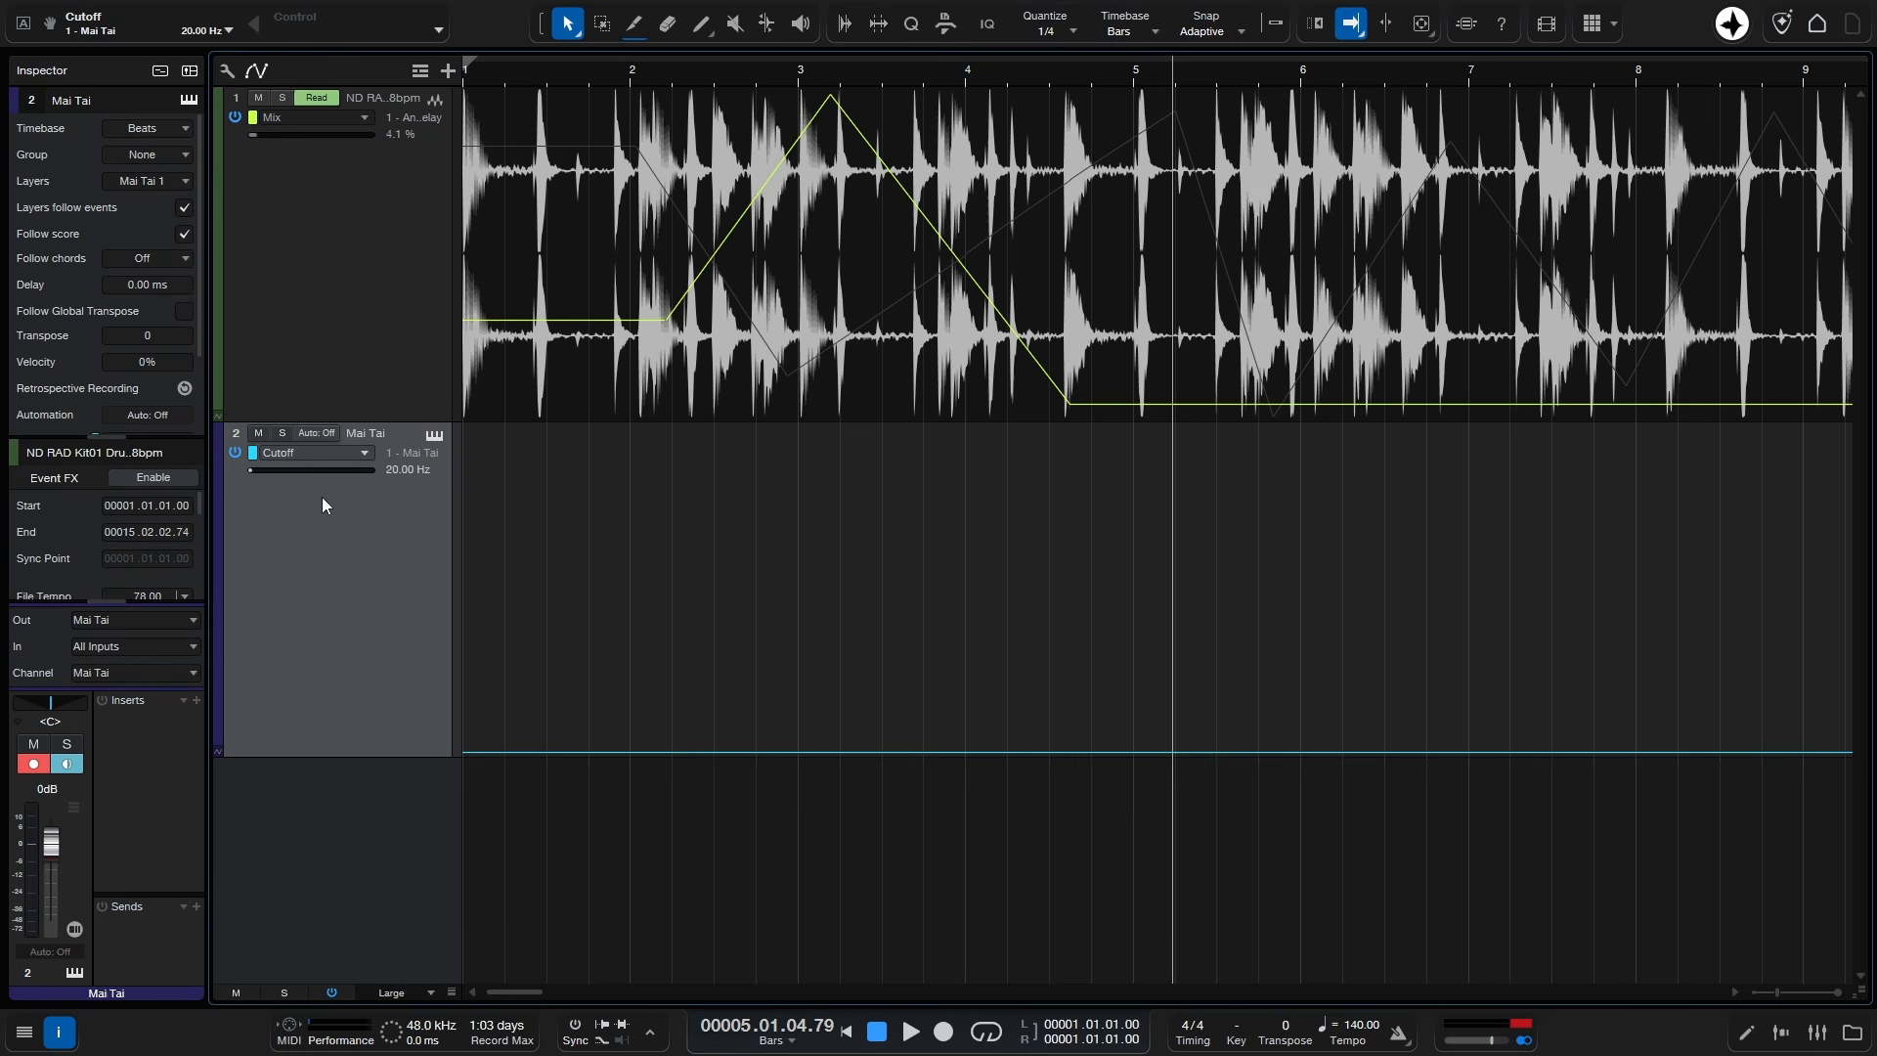
{"action": "left_click", "coordinate": [734, 758]}
{"action": "left_click_drag", "start_coordinate": [917, 759], "coordinate": [1118, 472]}
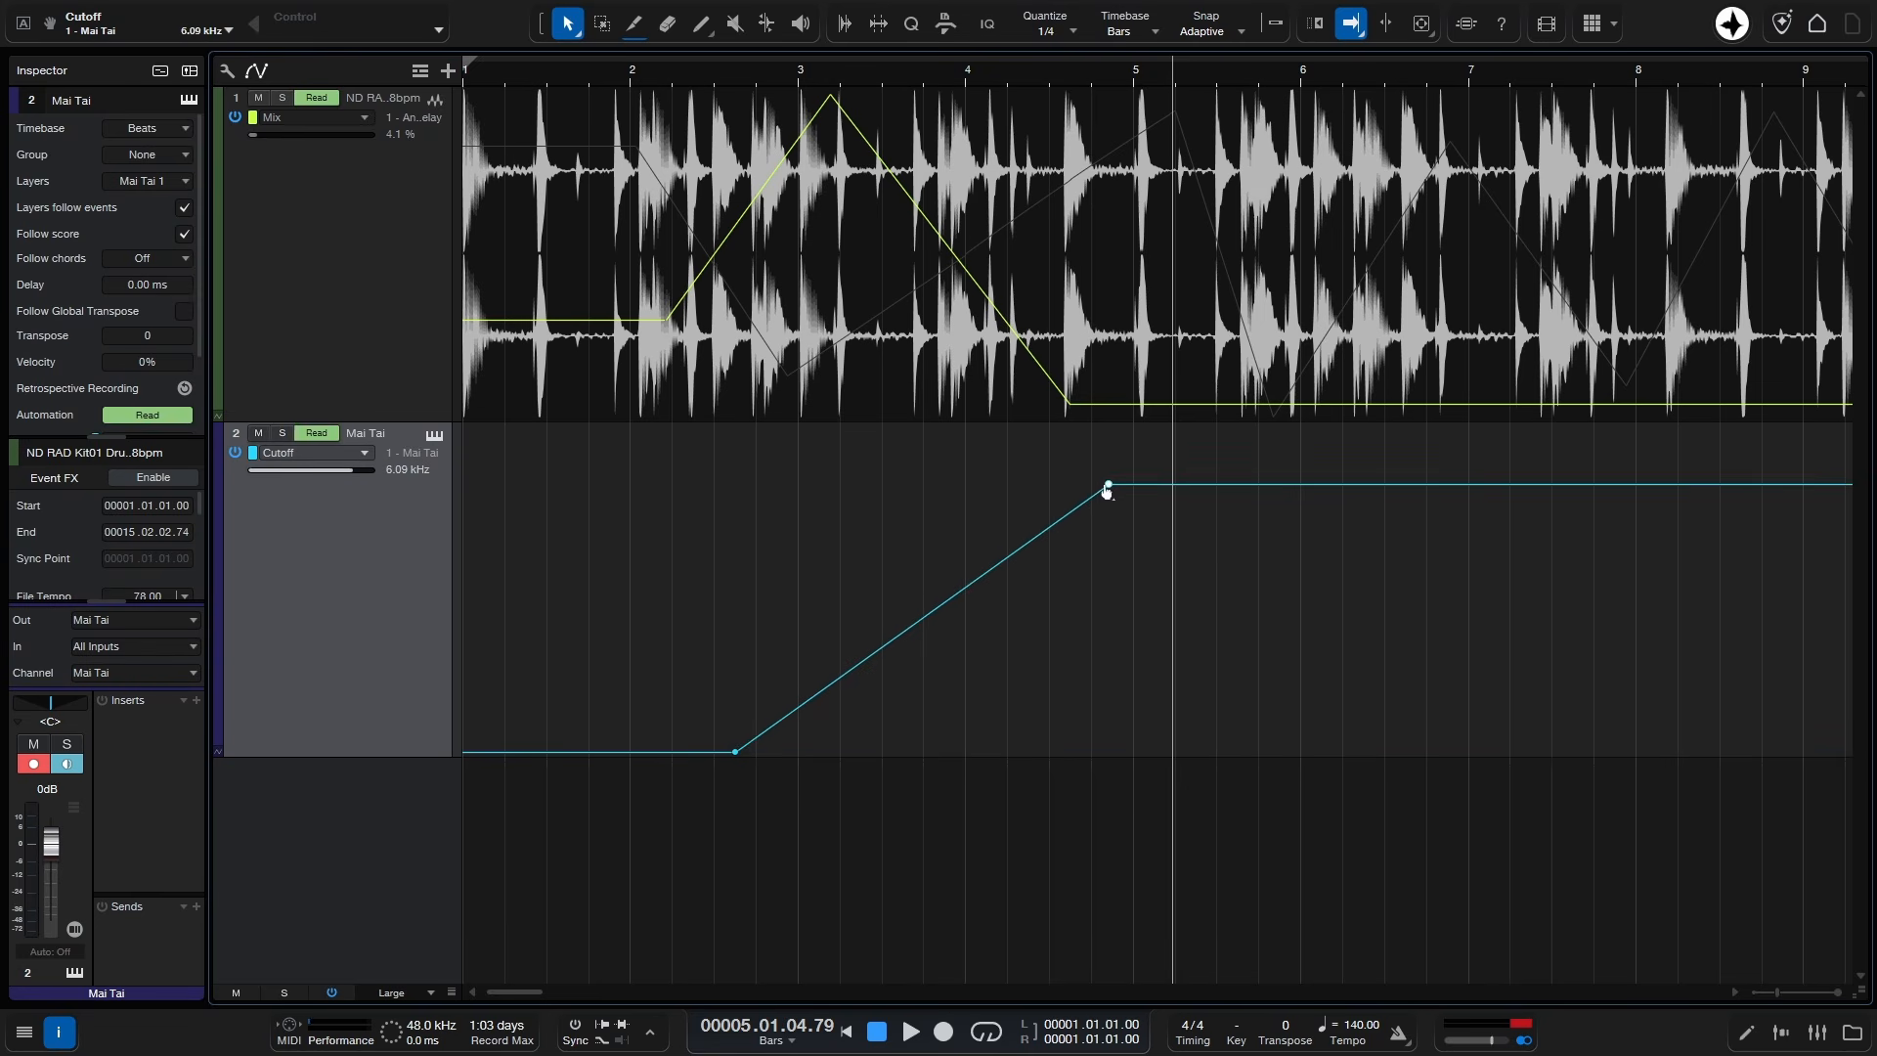
{"action": "left_click", "coordinate": [309, 448]}
{"action": "left_click", "coordinate": [378, 520]}
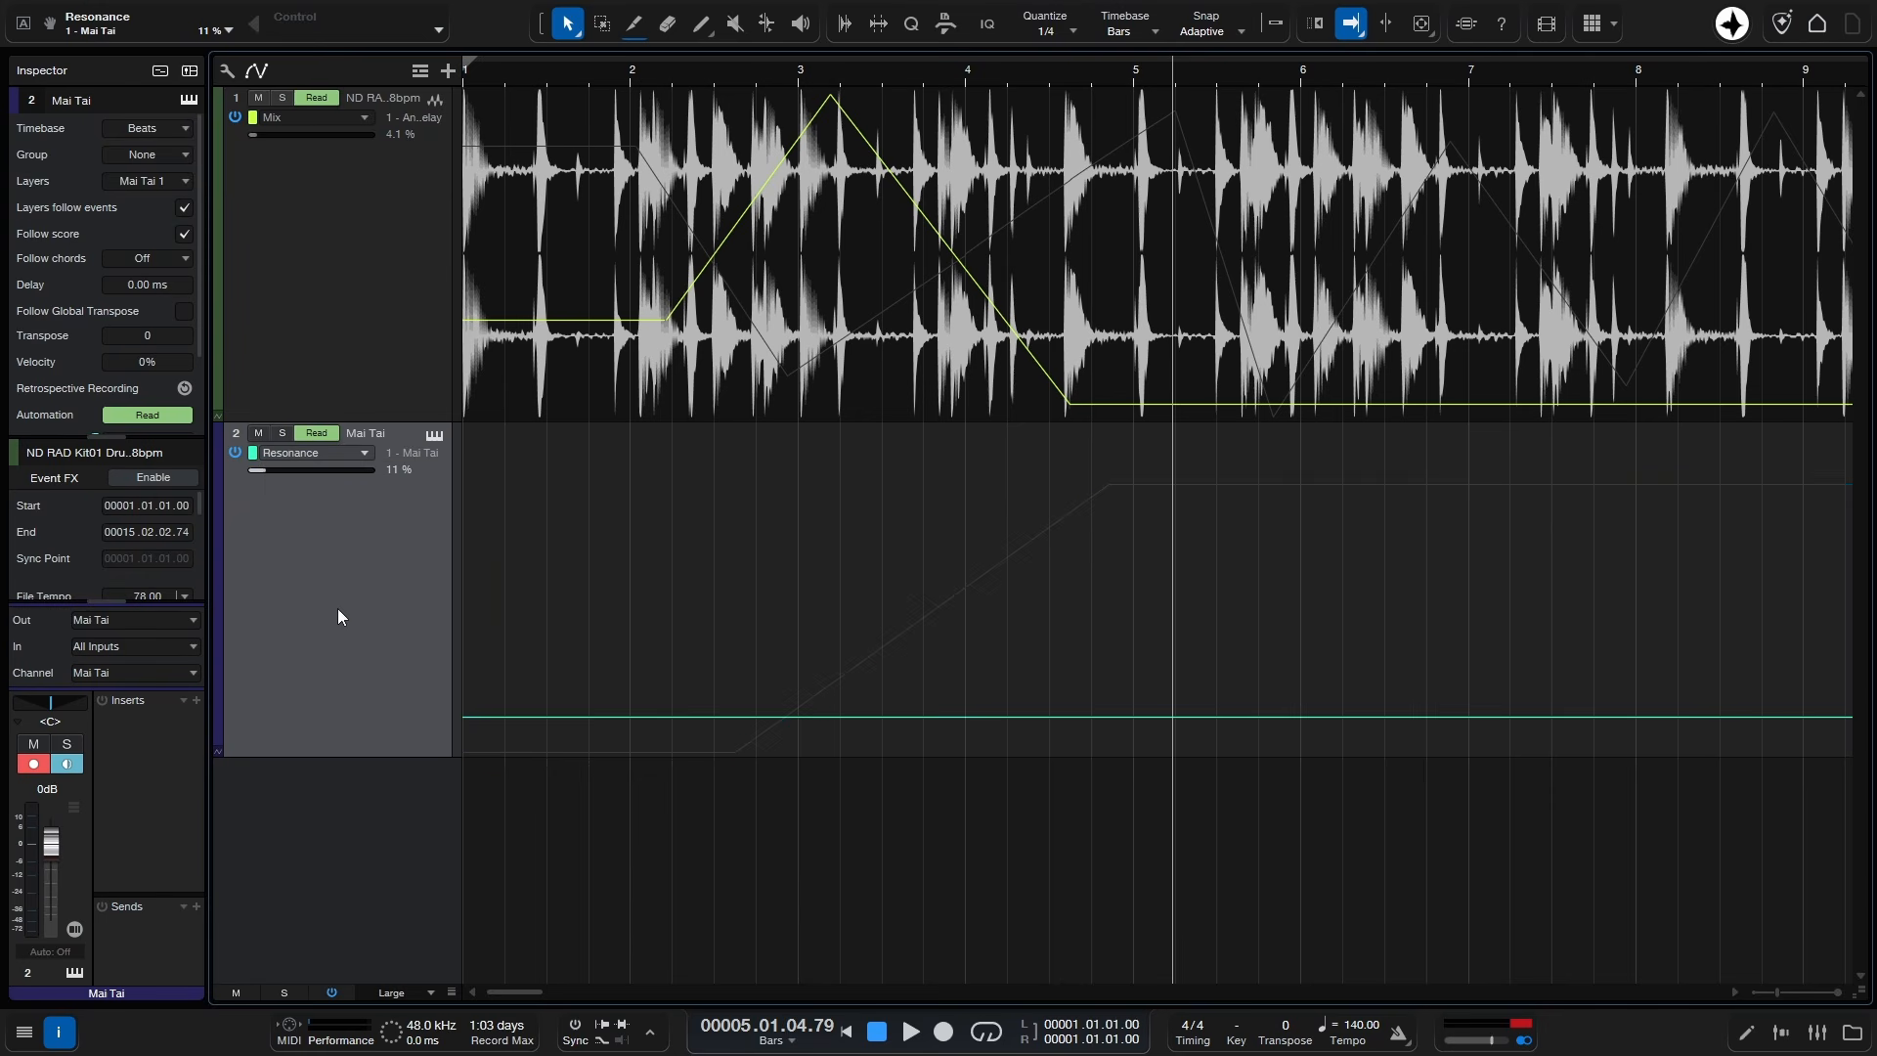
Step: Turn off the automation overlay, expand the Mai Tai track's automation lanes beneath it and reduce the track height to Medium
{"action": "key", "text": "a"}
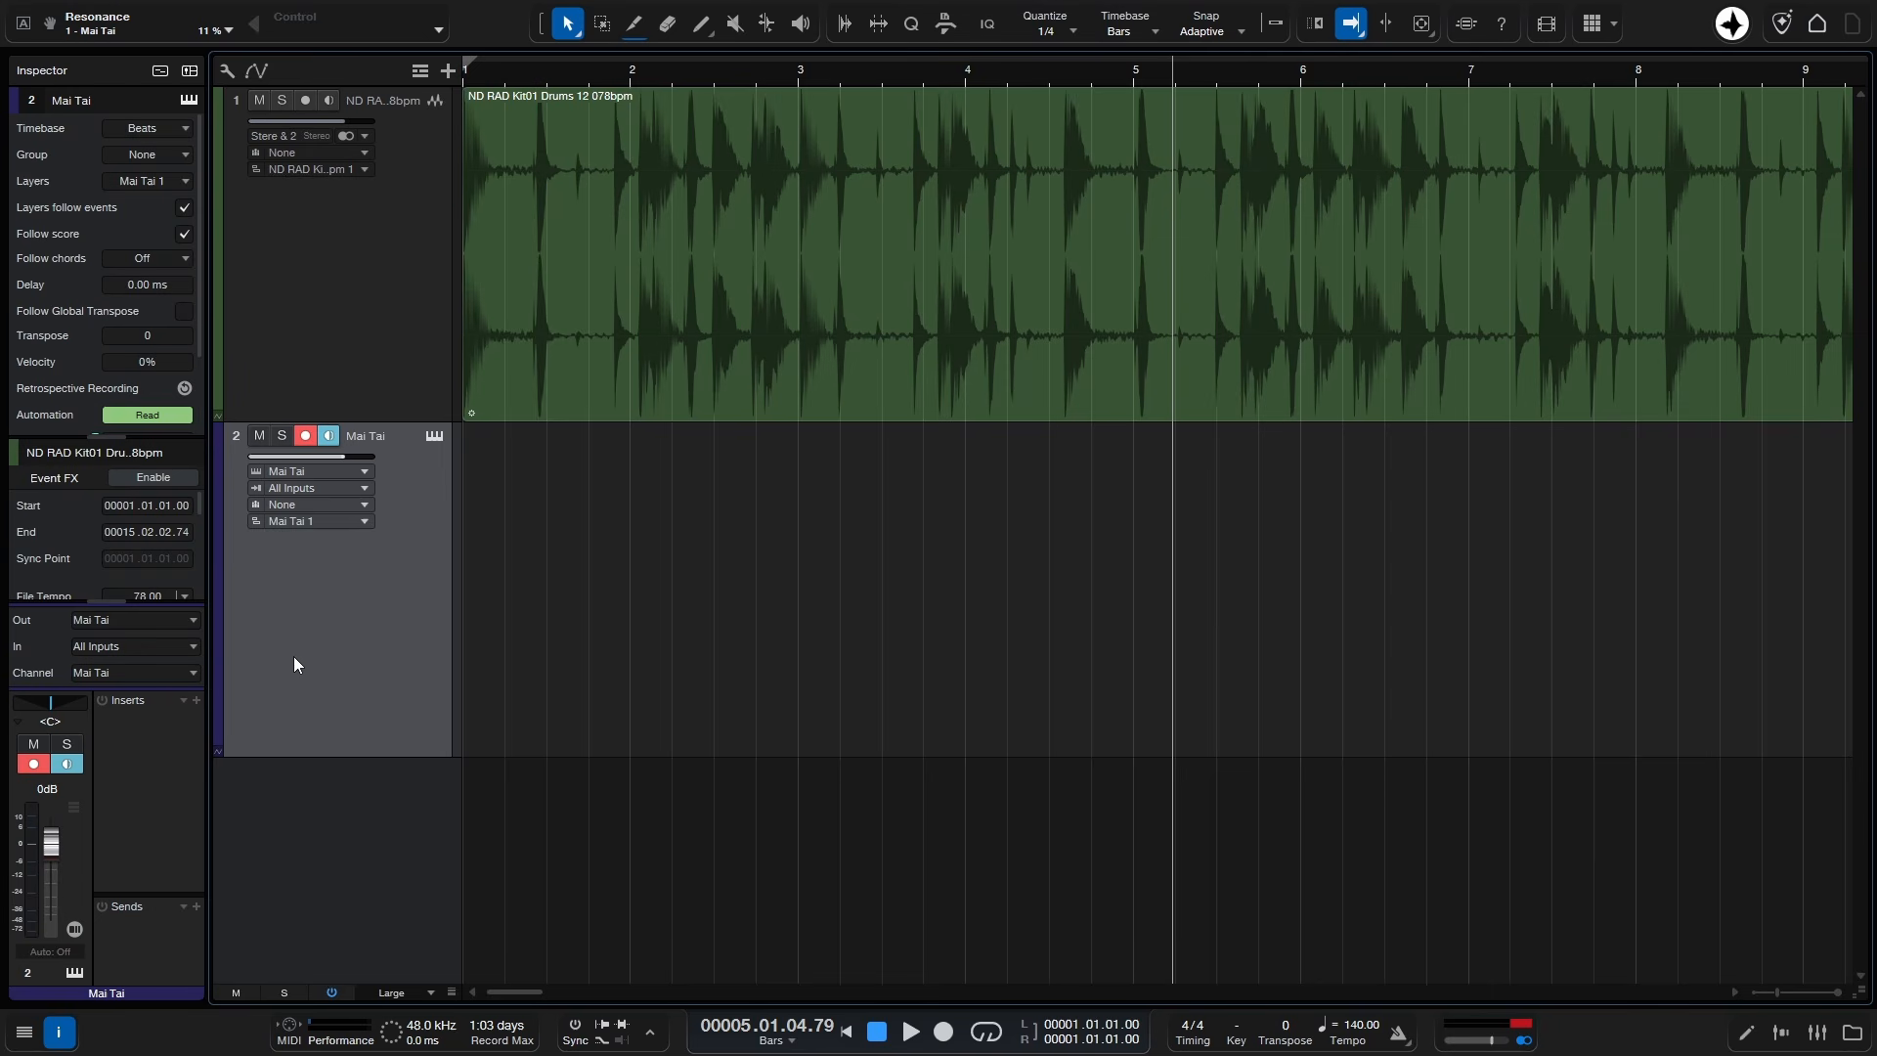
{"action": "key", "text": "shift+w"}
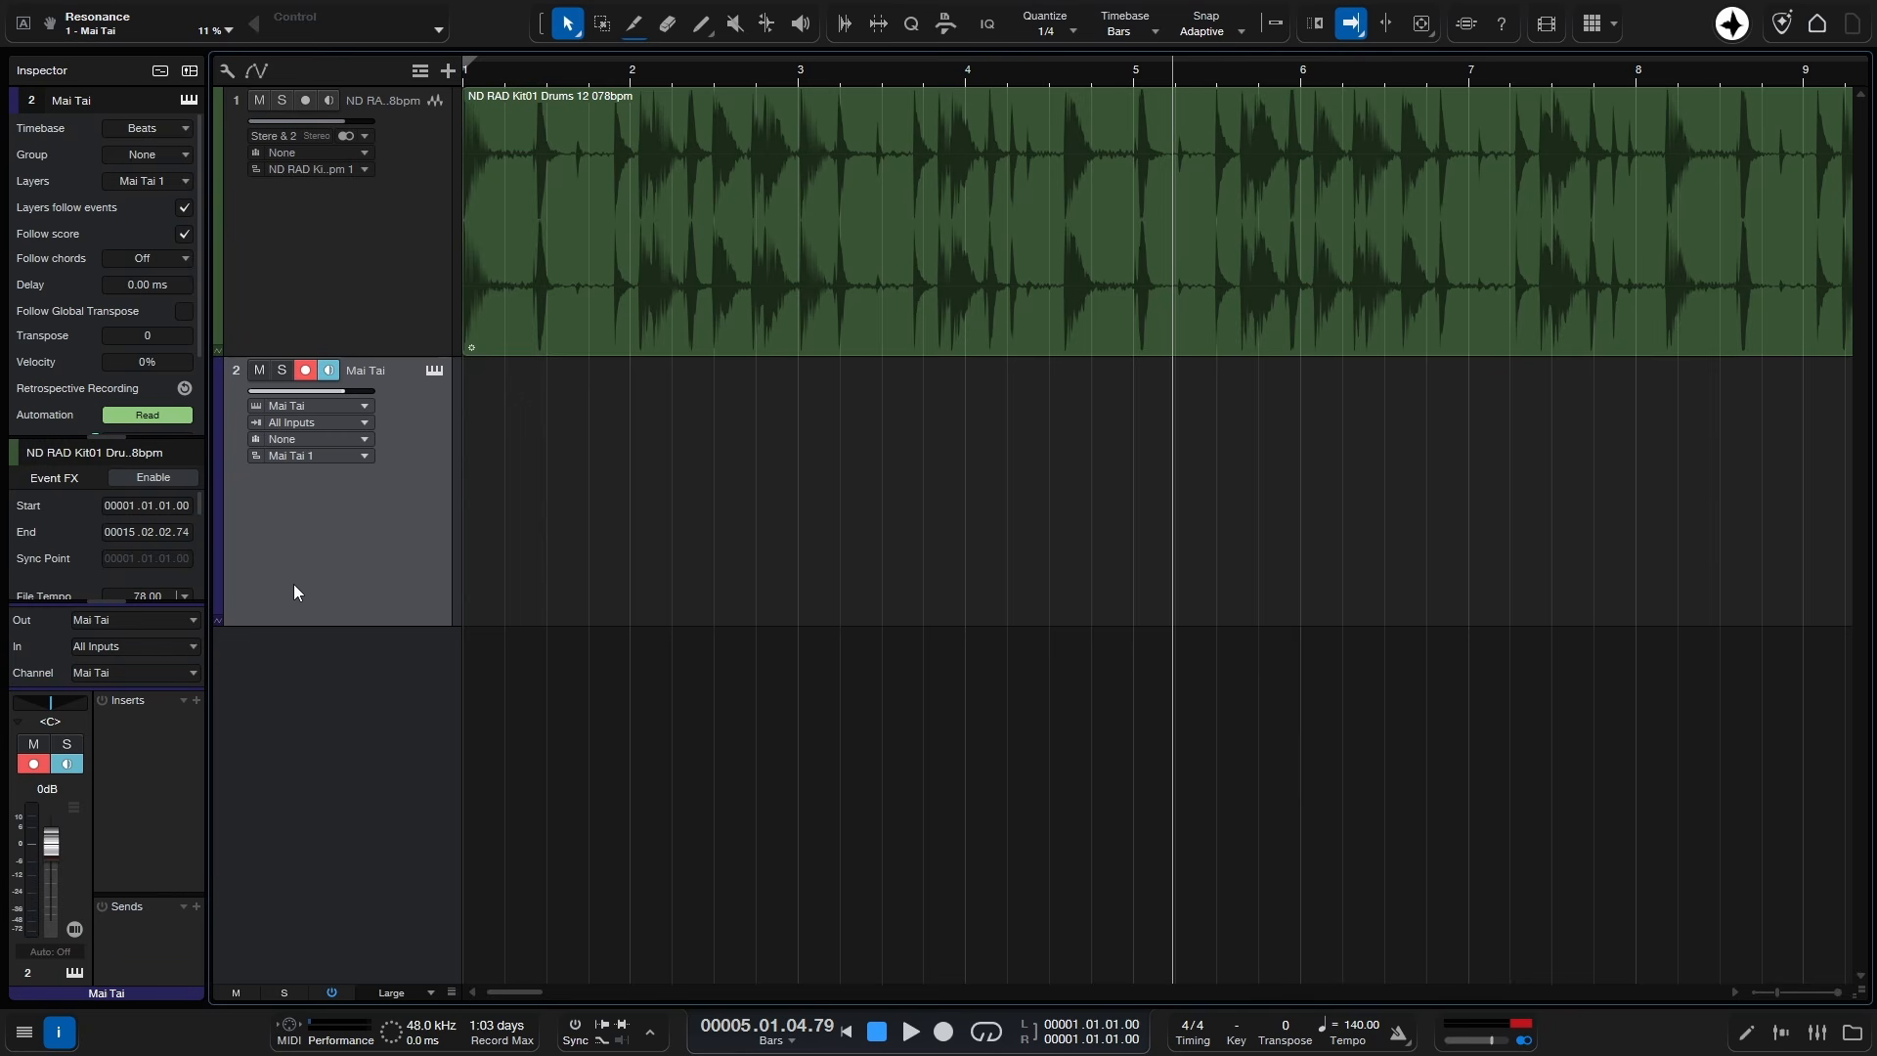
{"action": "left_click", "coordinate": [219, 623]}
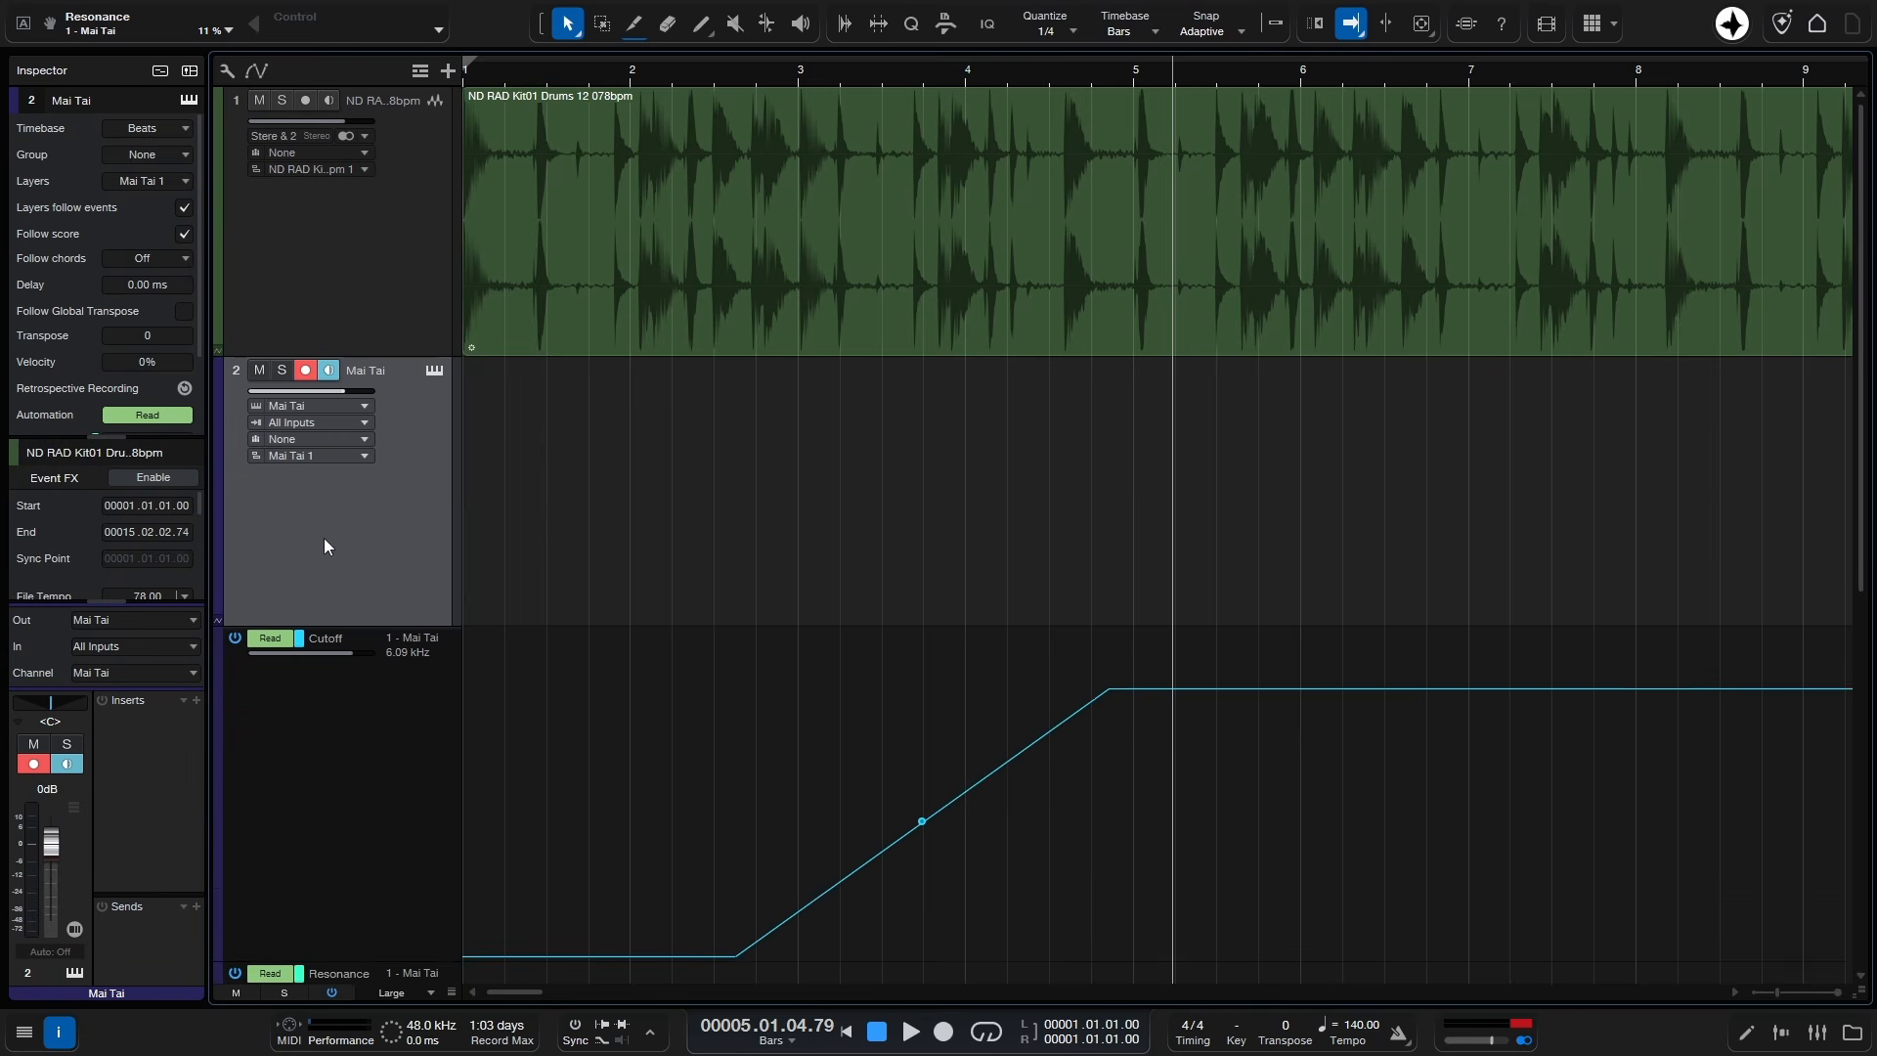
{"action": "scroll", "coordinate": [337, 518], "scroll_direction": "down", "scroll_amount": 3}
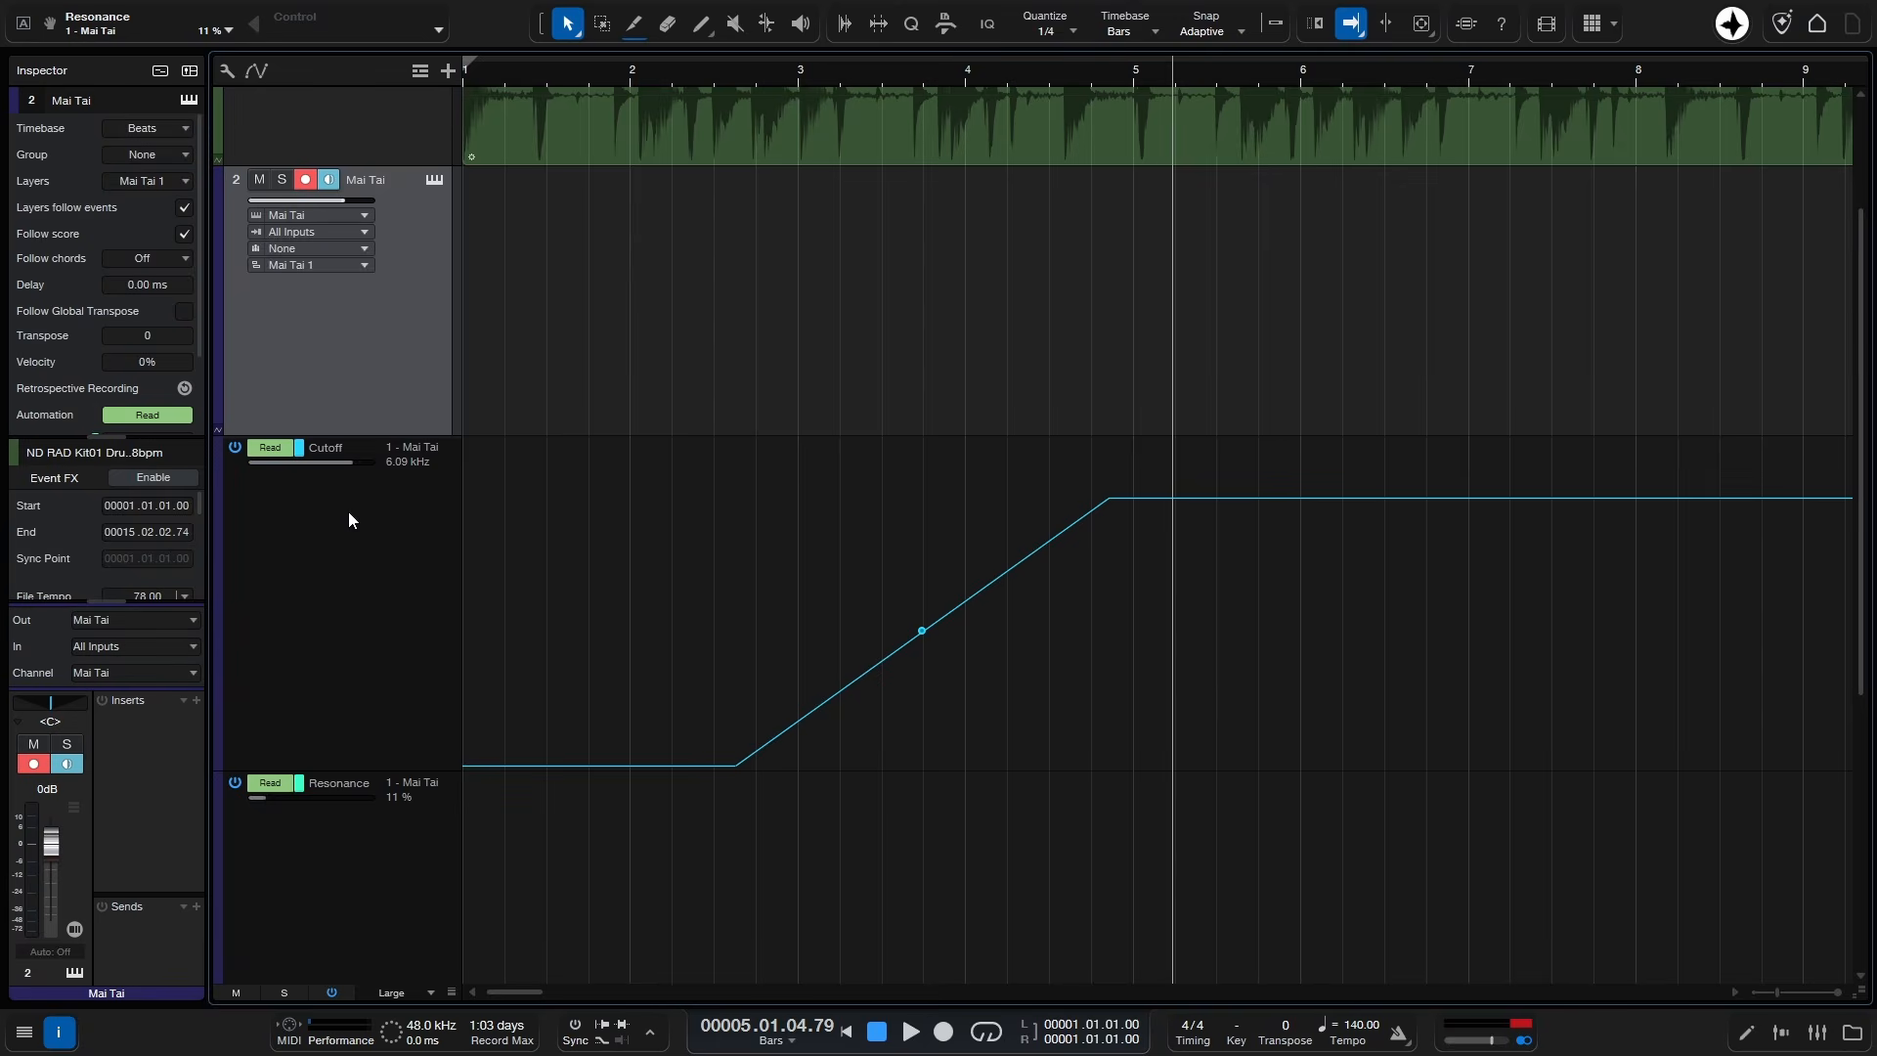
{"action": "scroll", "coordinate": [348, 513], "scroll_direction": "down", "scroll_amount": 6}
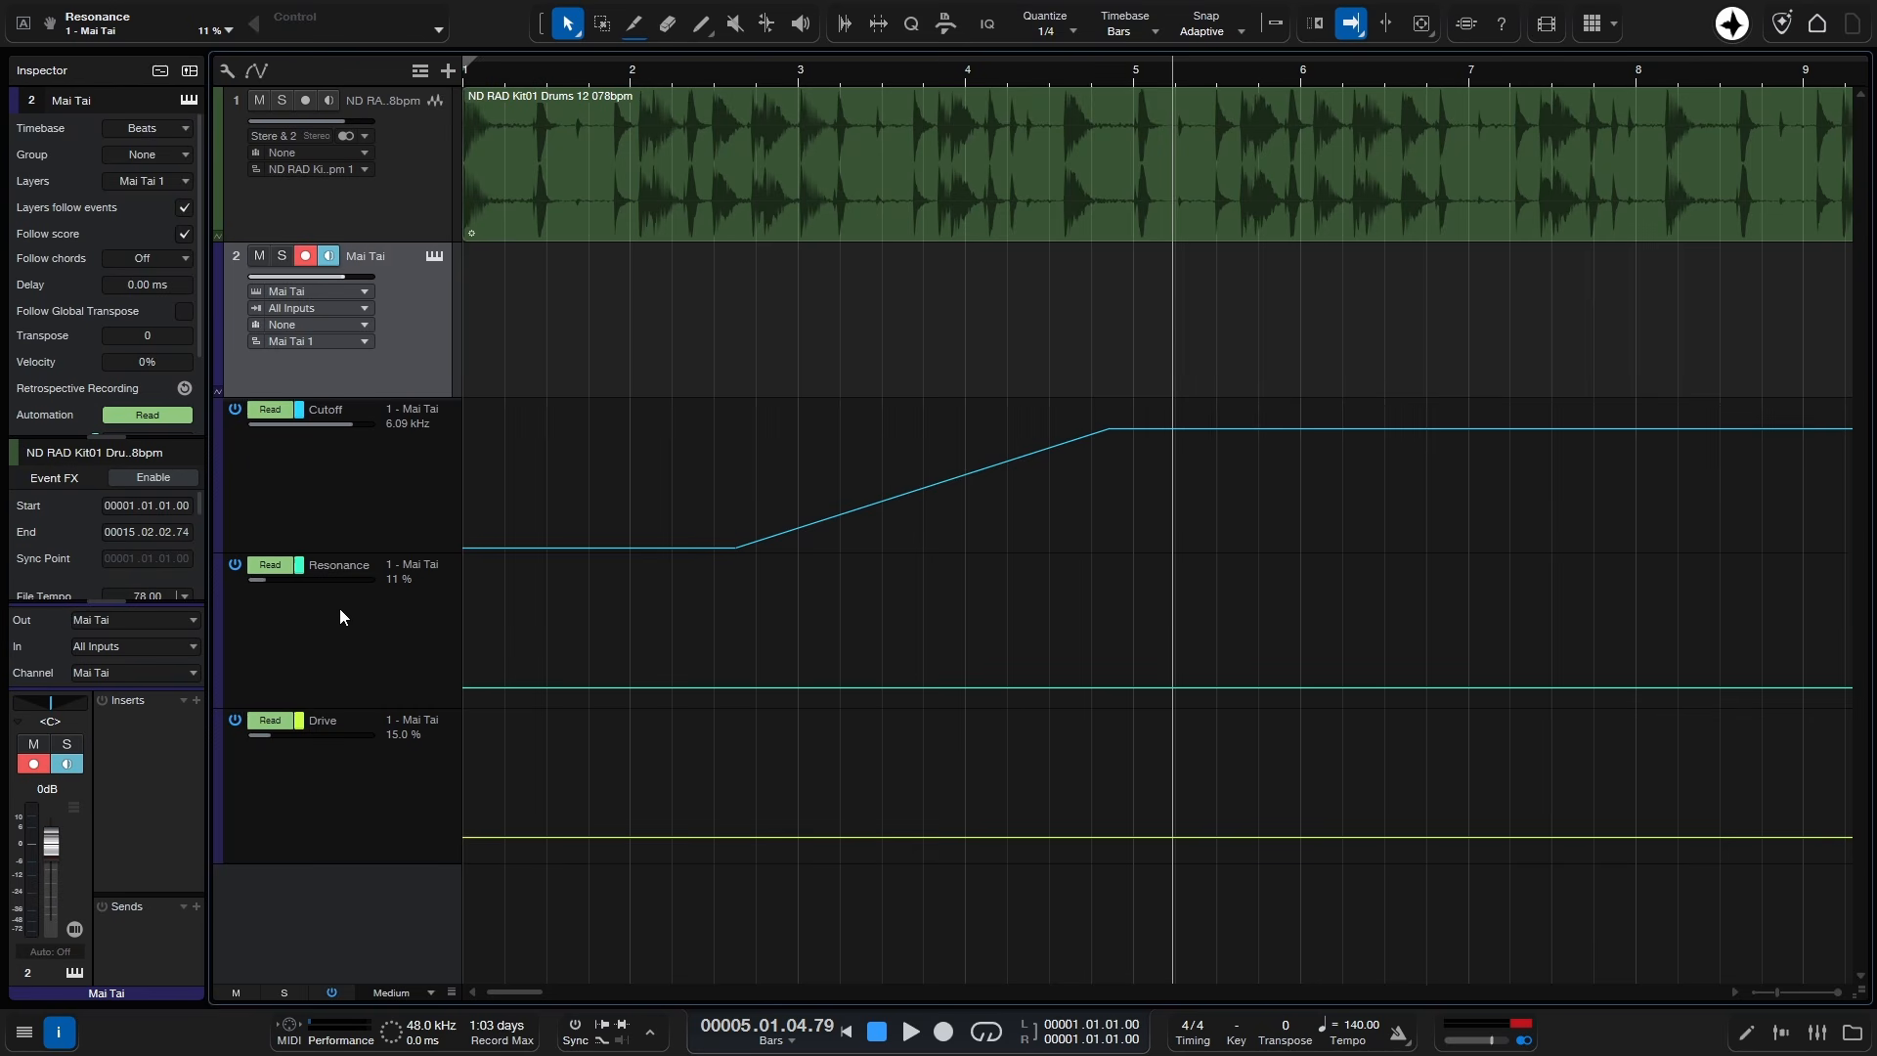
Step: Open the Mai Tai window beside the lanes, place the playhead on the Cutoff ramp just before bar 3 and view the available automation modes
{"action": "left_click", "coordinate": [435, 256]}
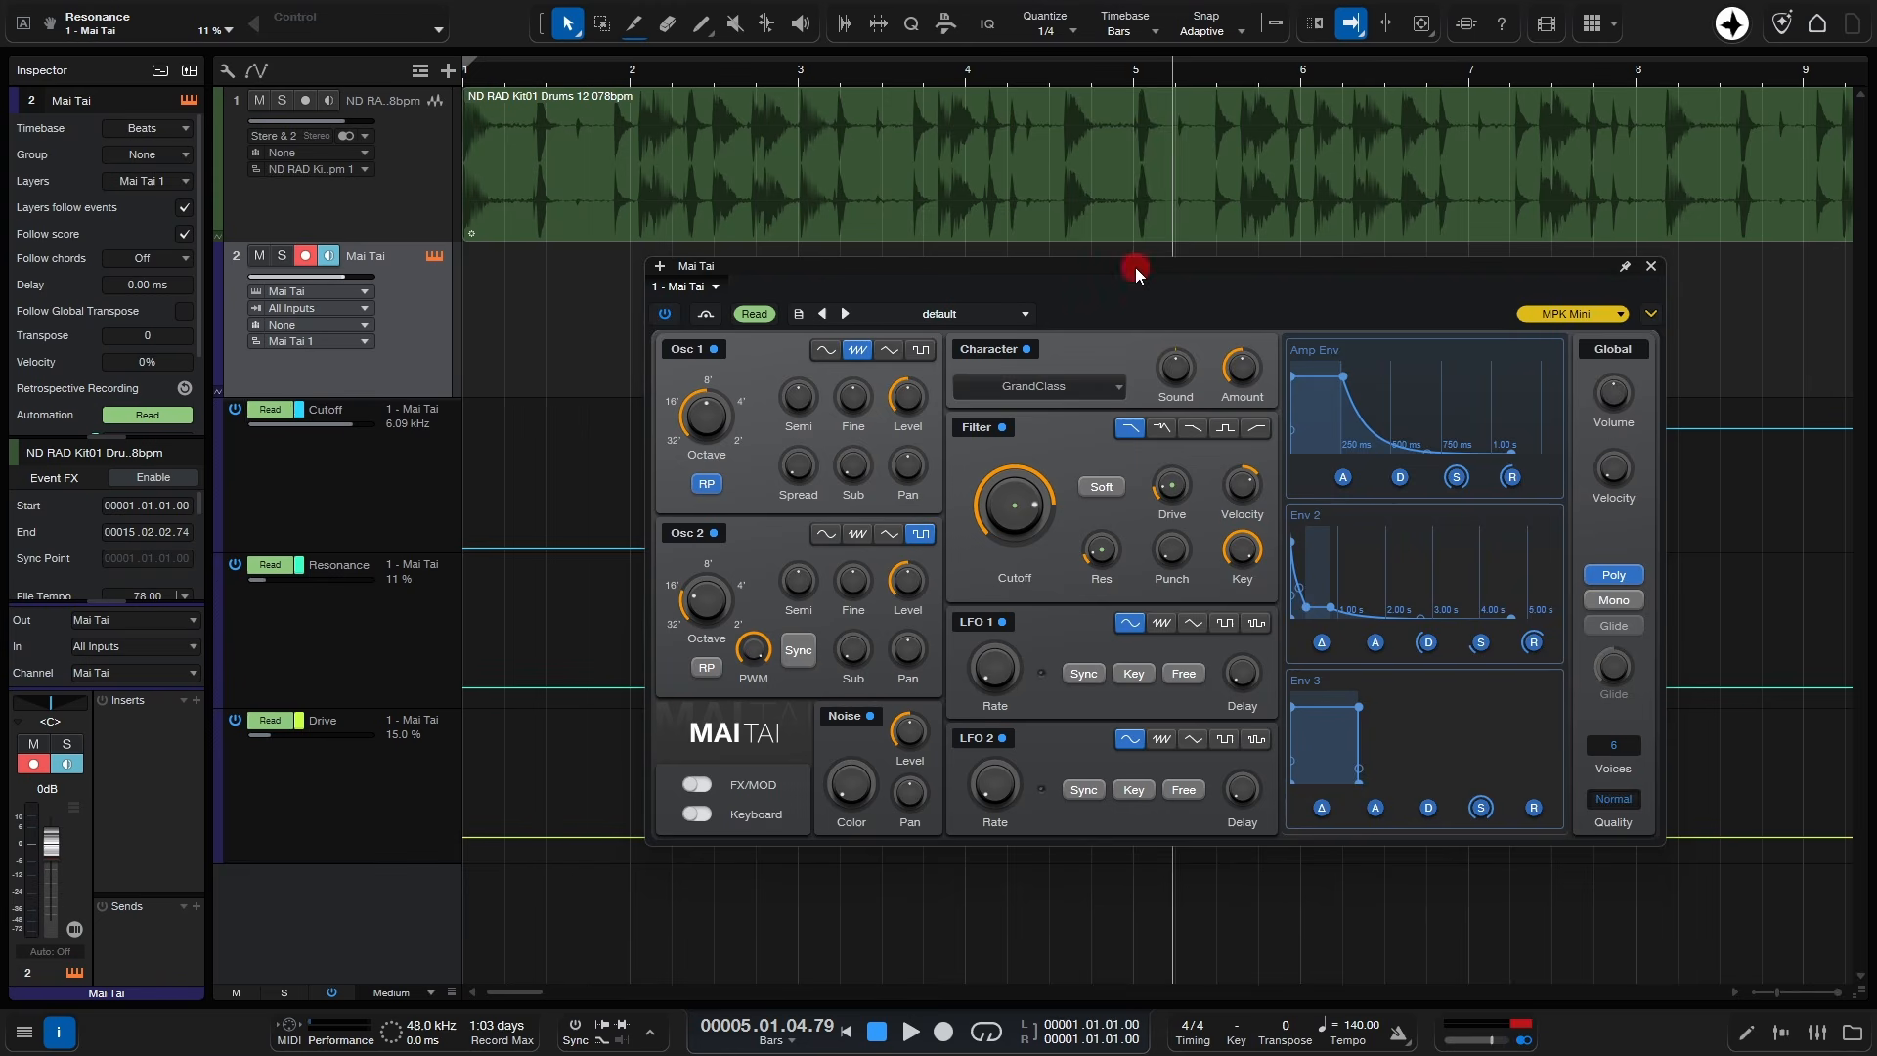
{"action": "left_click_drag", "start_coordinate": [1135, 267], "coordinate": [1504, 407]}
{"action": "left_click", "coordinate": [792, 73]}
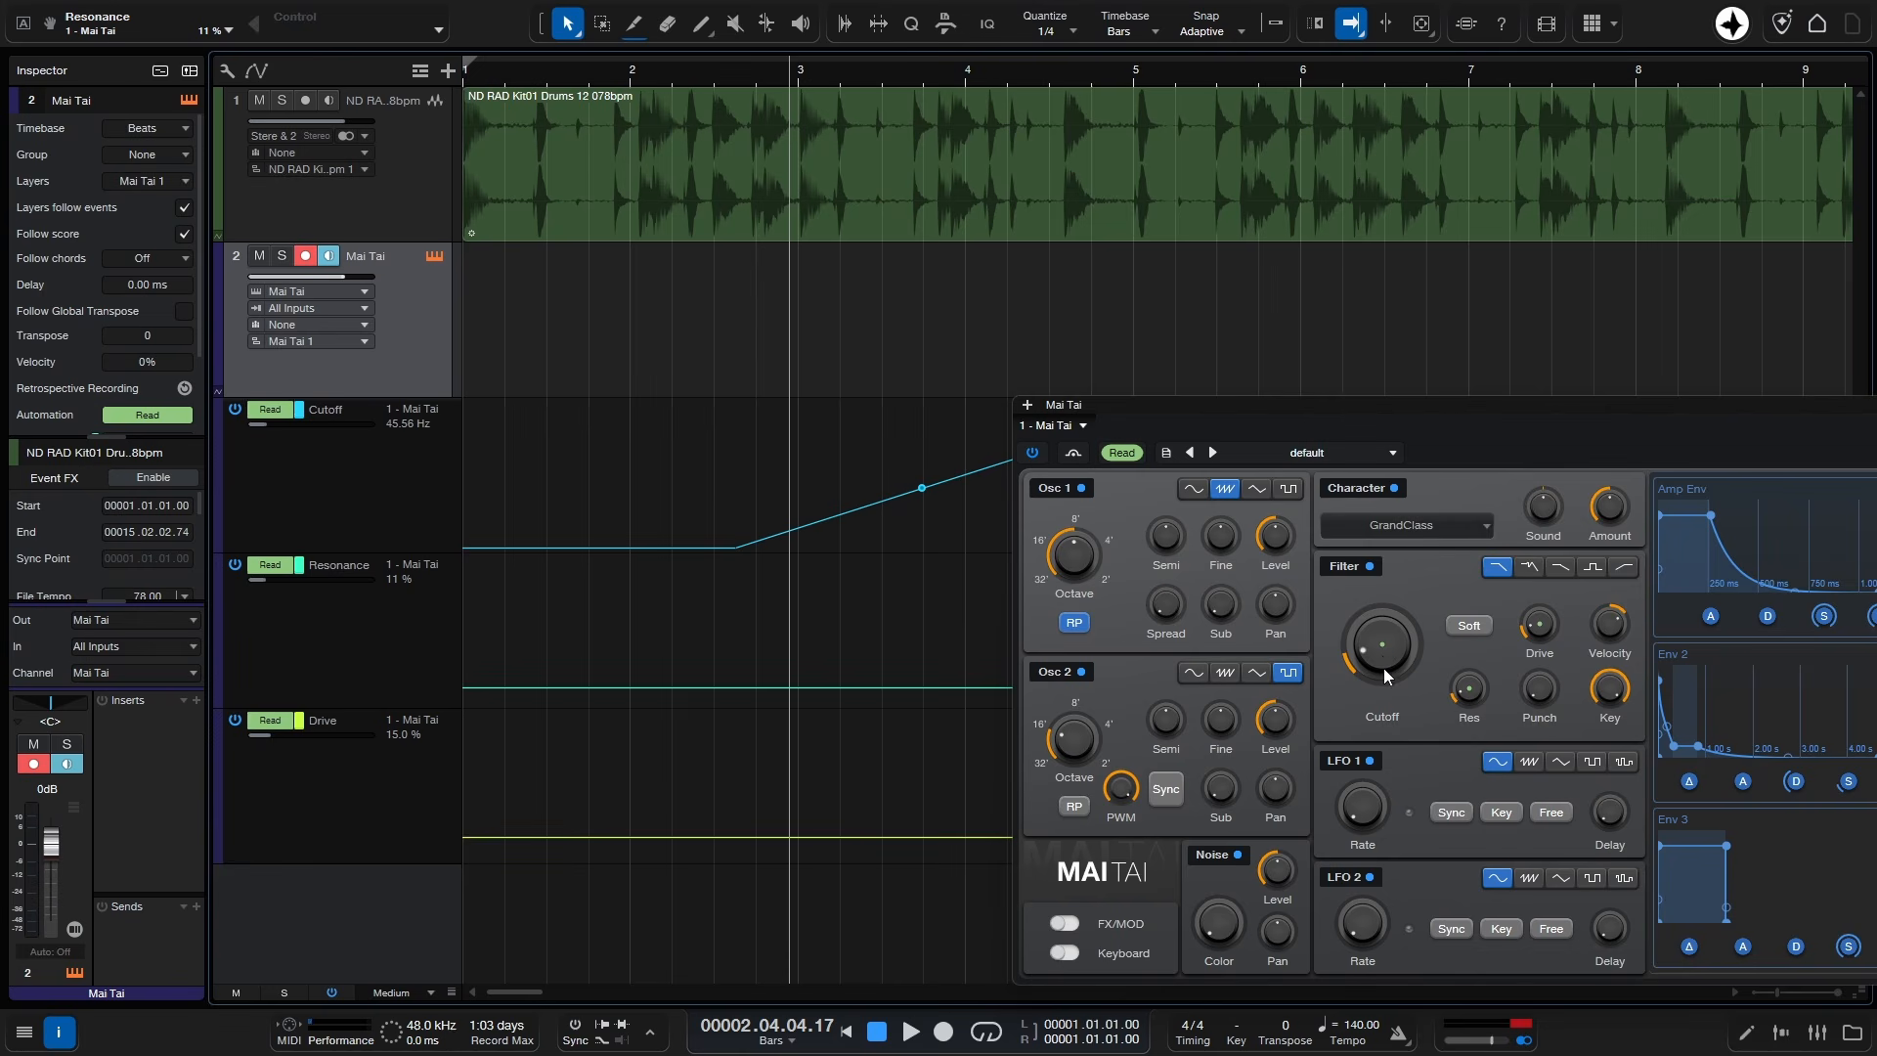
{"action": "mouse_move", "coordinate": [1384, 657]}
{"action": "left_click", "coordinate": [1125, 455]}
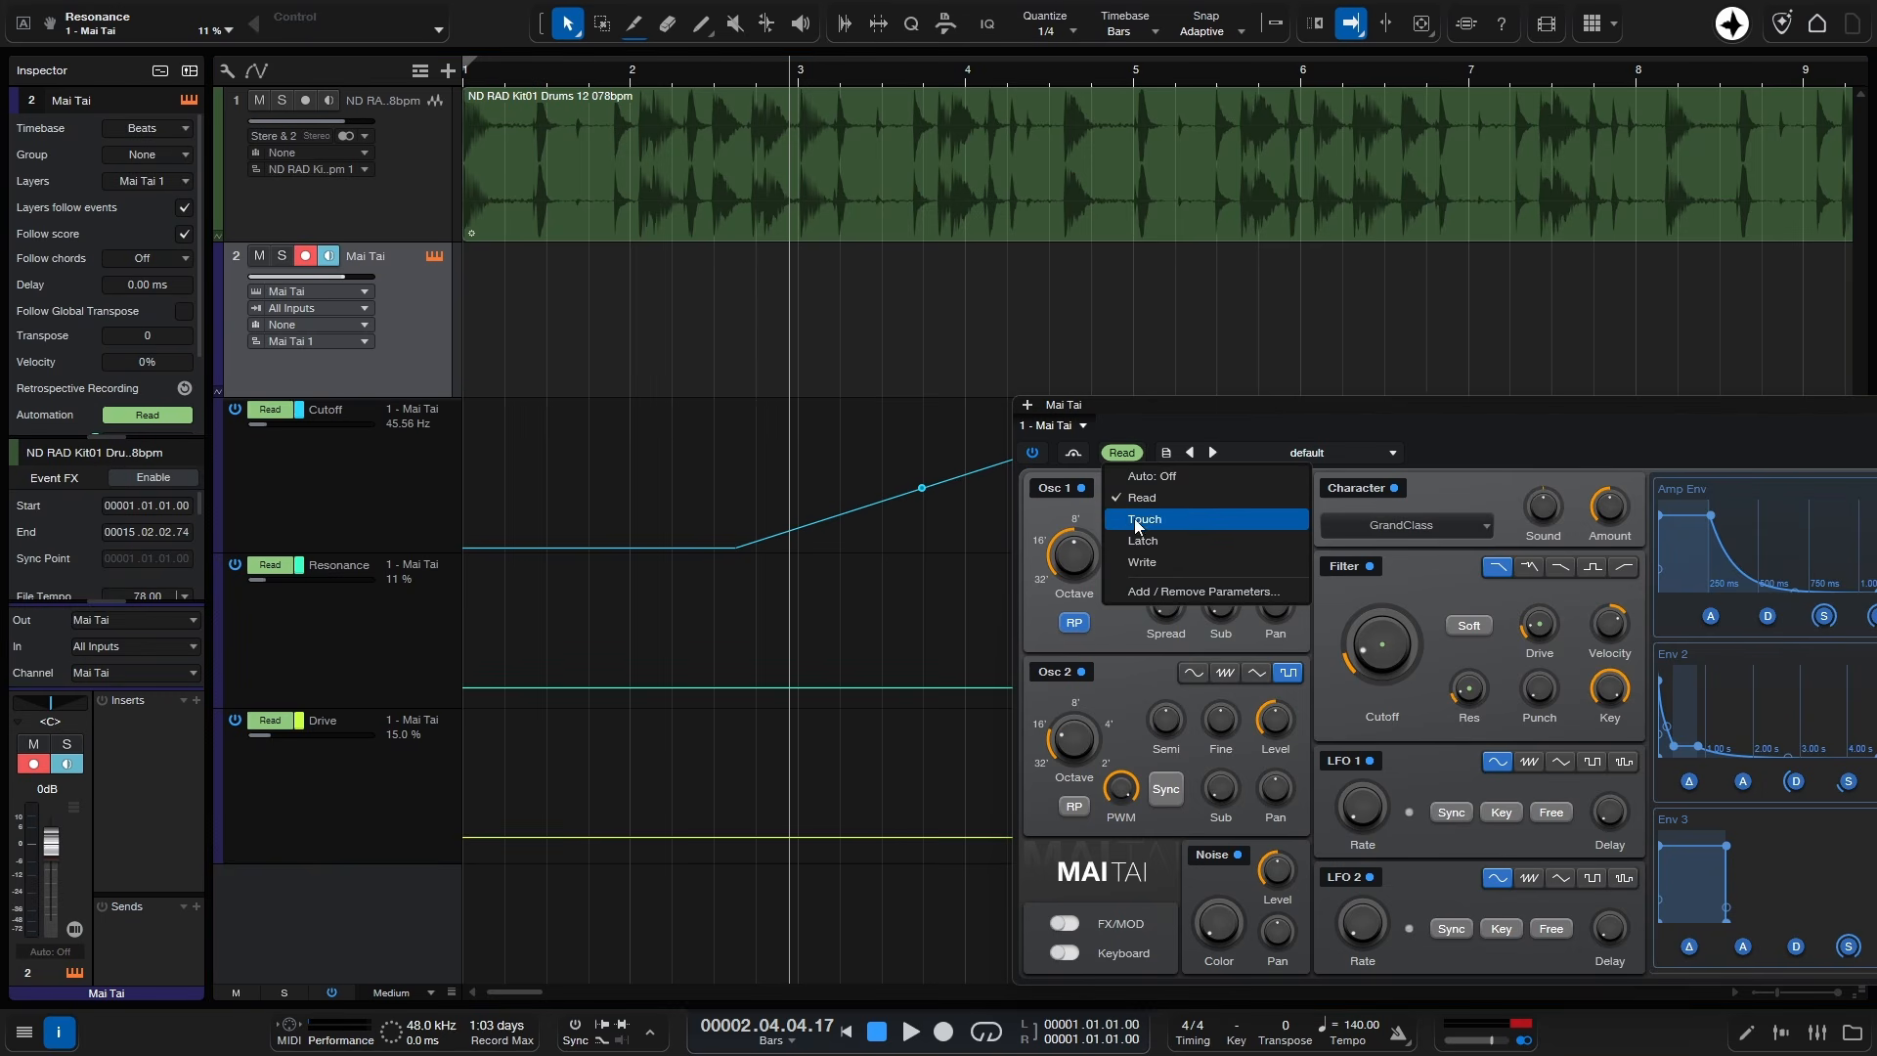
{"action": "left_click", "coordinate": [1497, 428]}
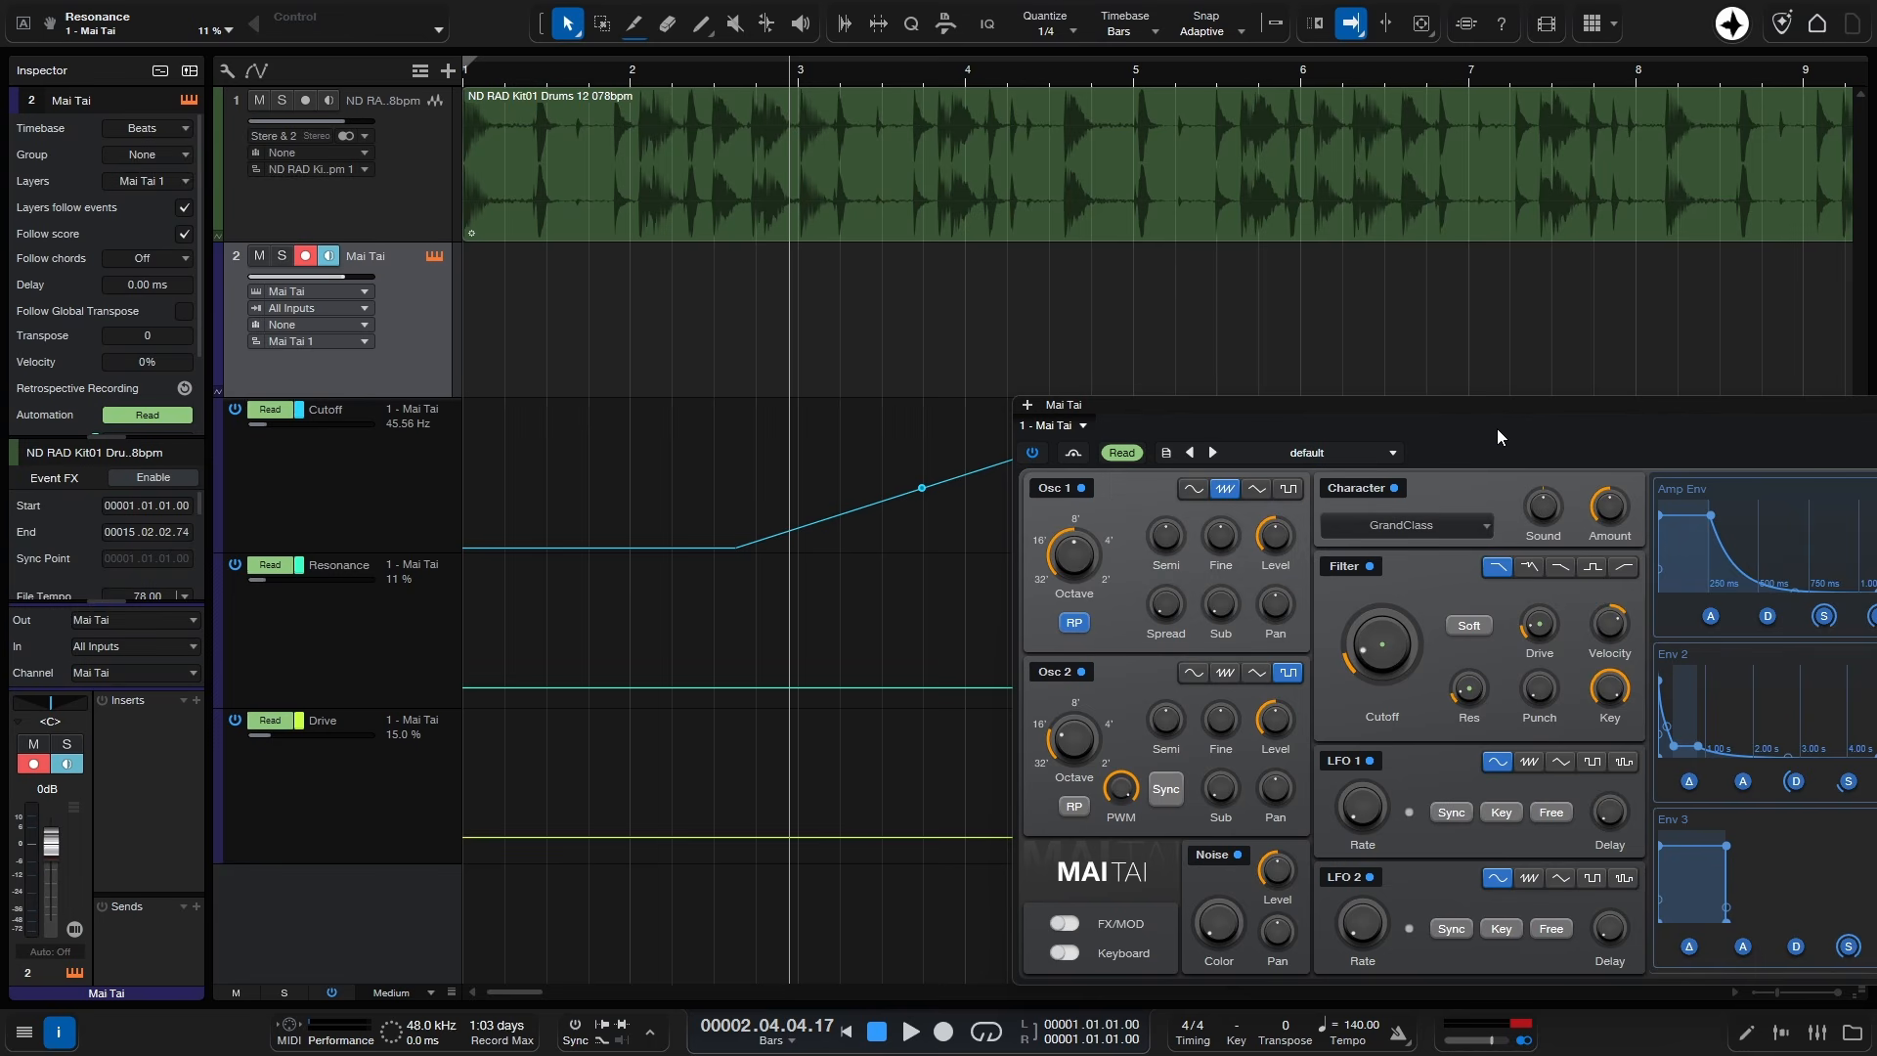
Step: Play the song through the Cutoff ramp to observe the Mai Tai Cutoff knob, and close the instrument window
{"action": "key", "text": "space"}
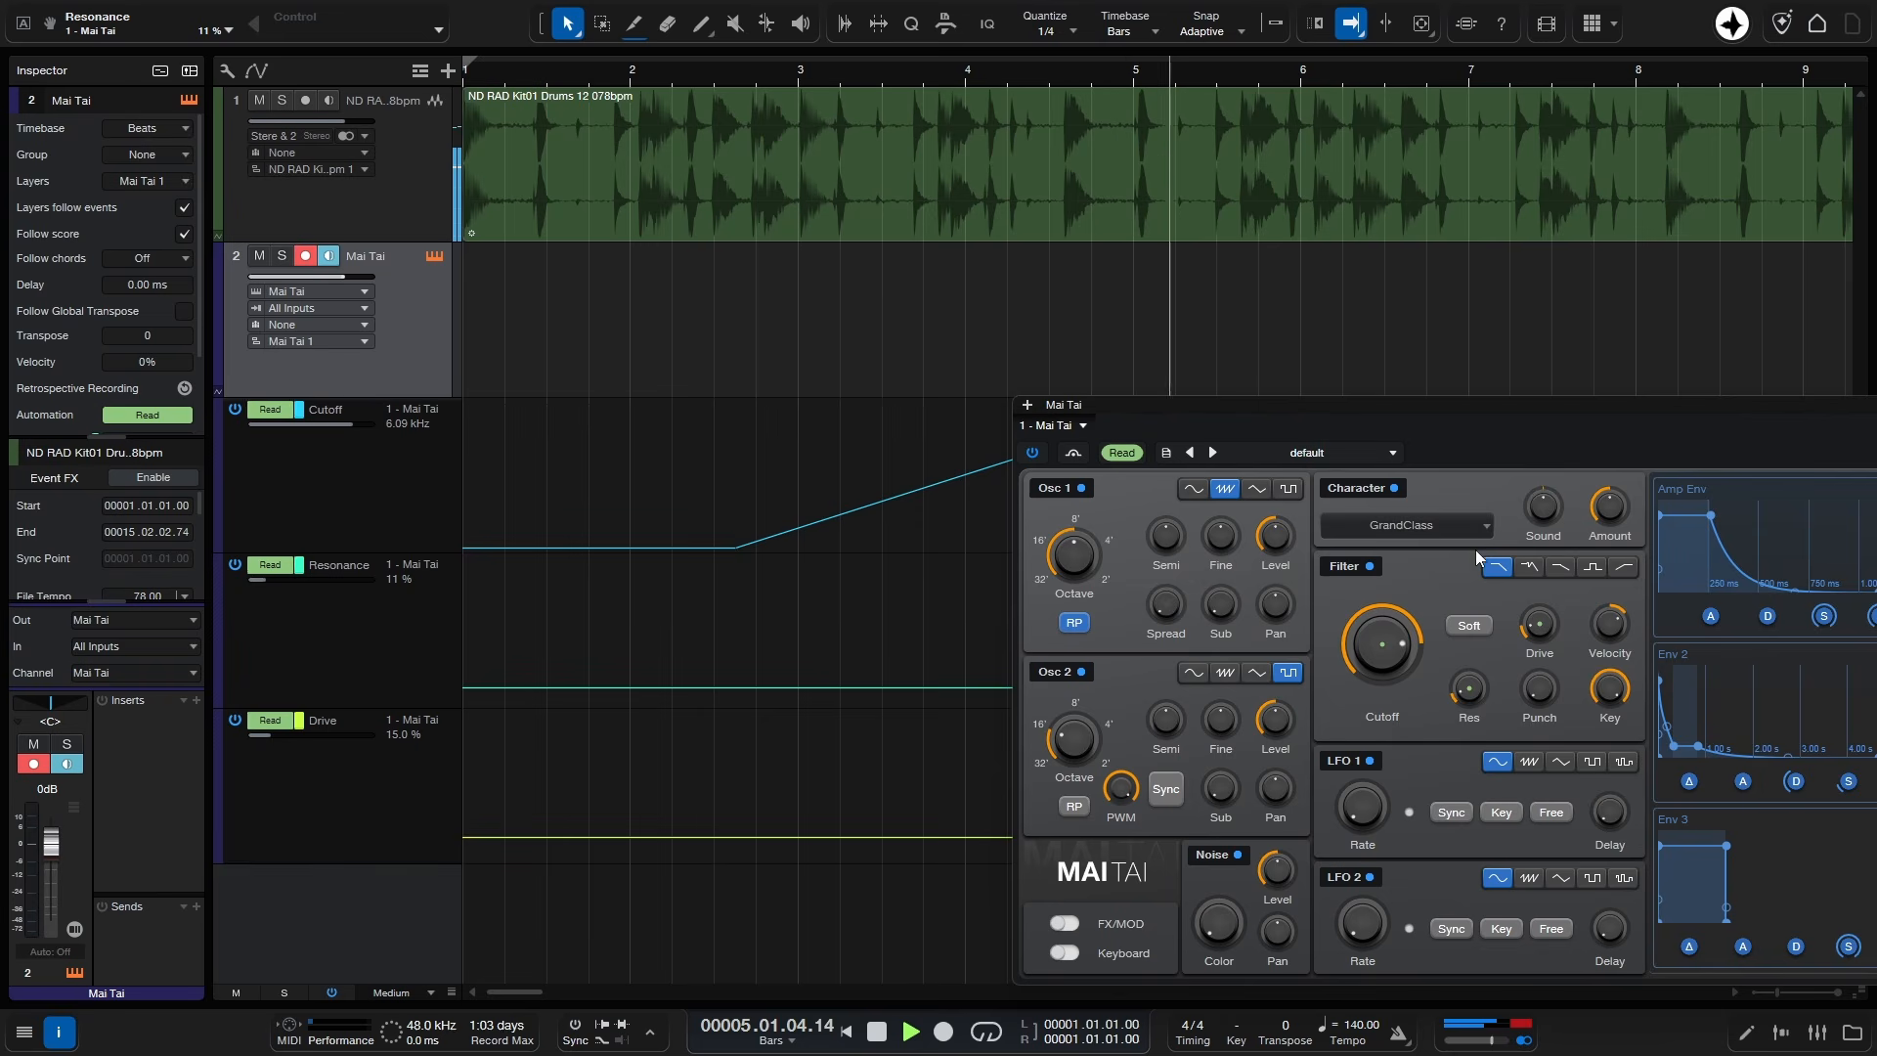
{"action": "key", "text": "space"}
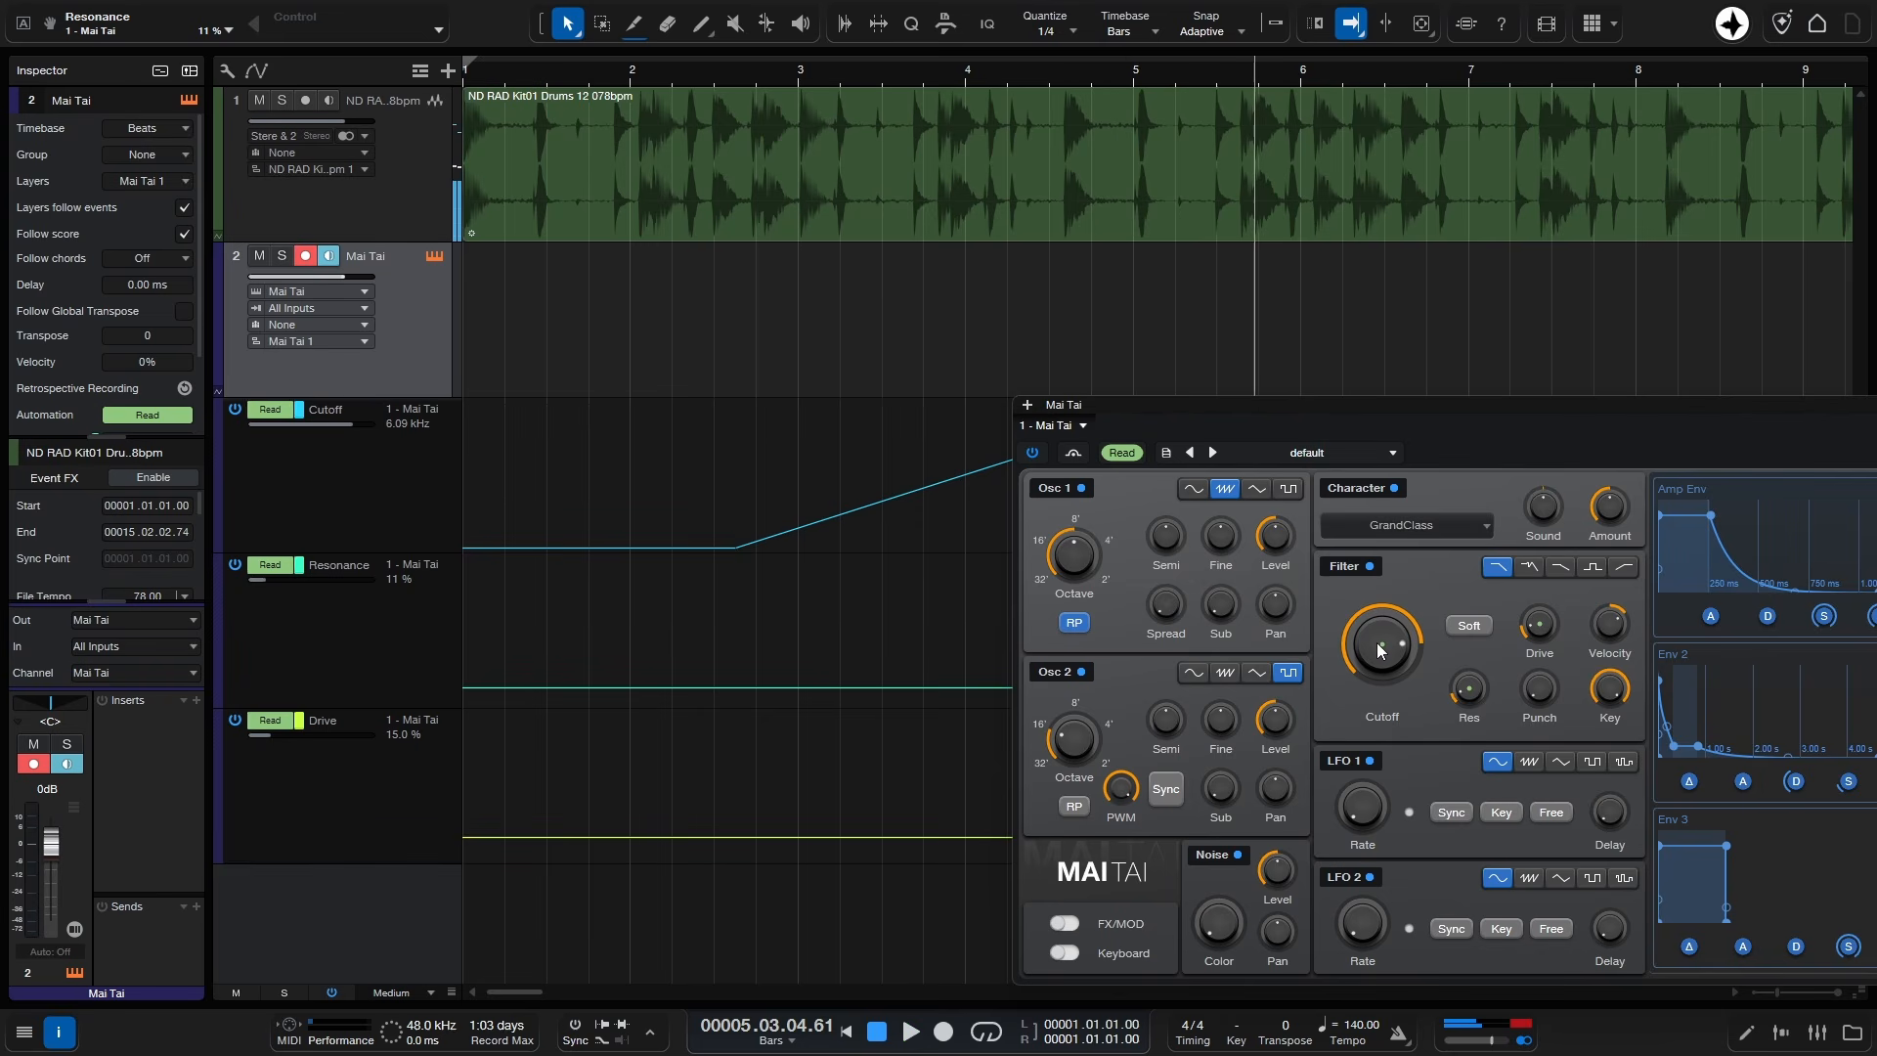
{"action": "left_click_drag", "start_coordinate": [1469, 406], "coordinate": [1252, 297]}
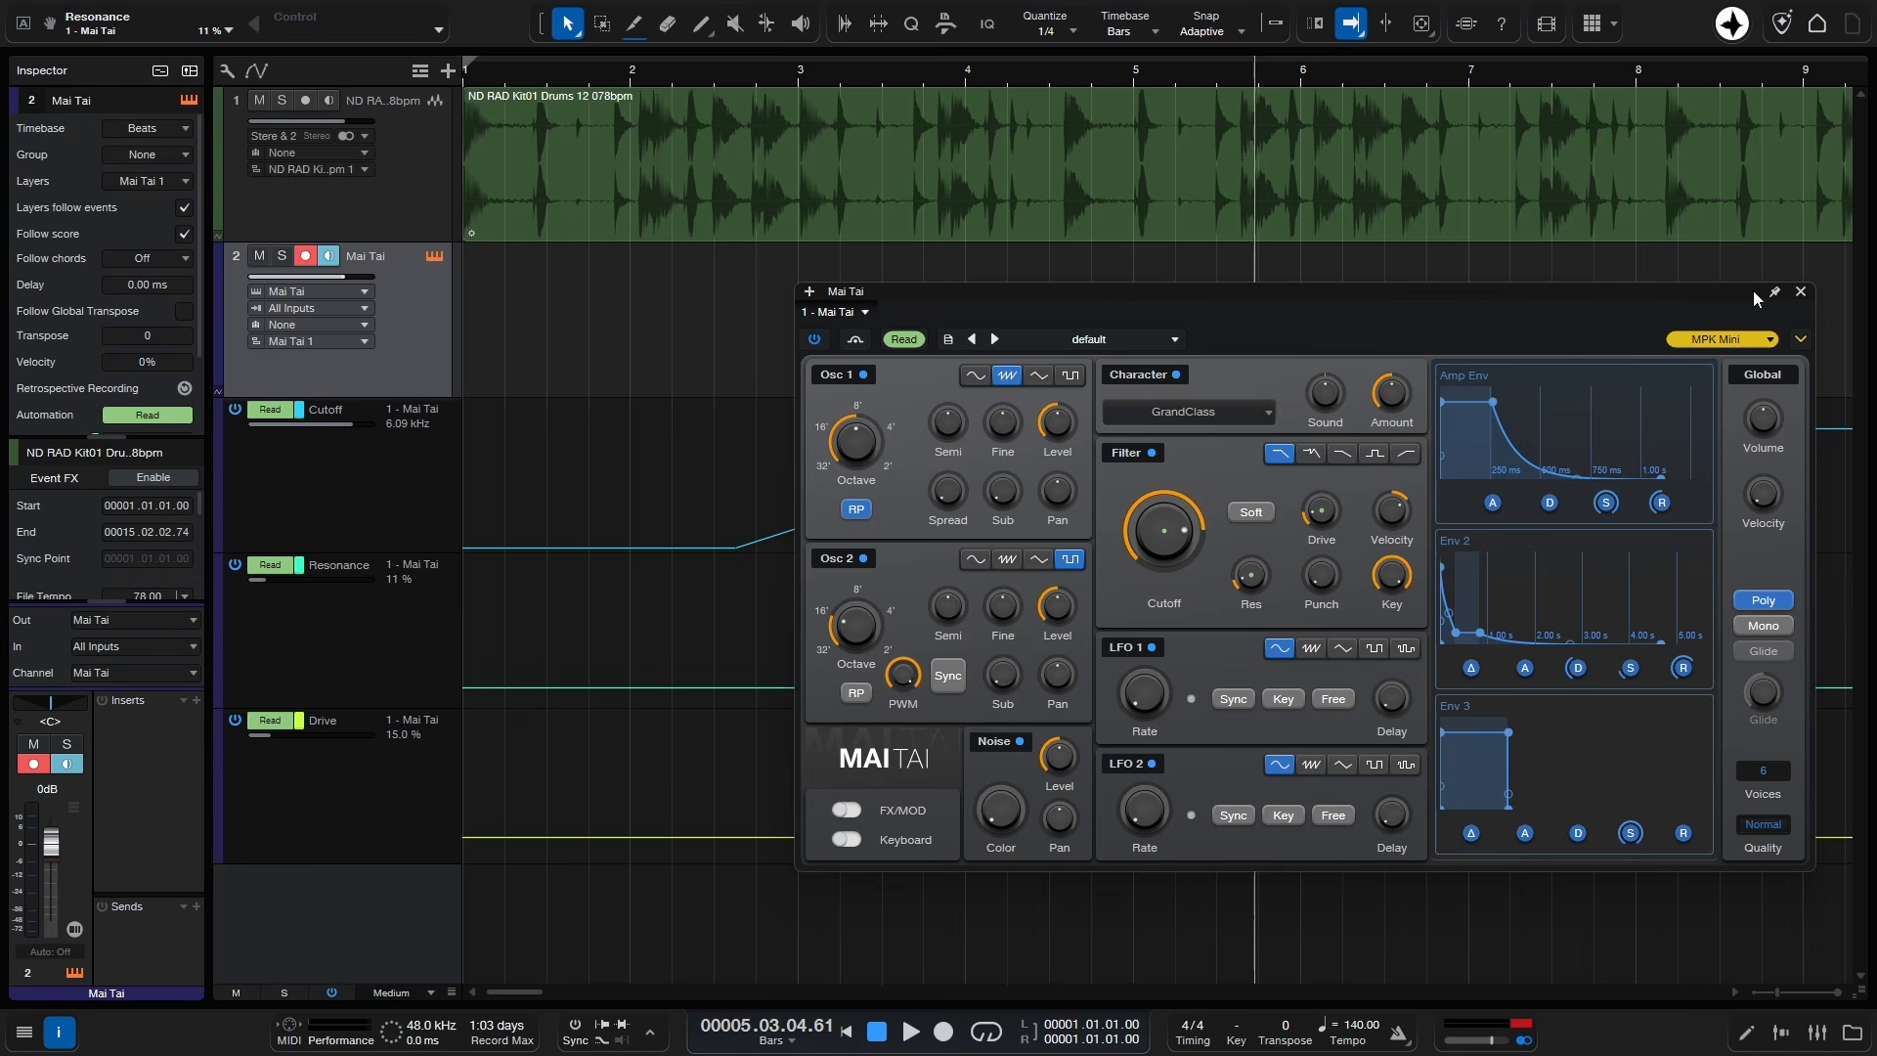
{"action": "left_click", "coordinate": [1801, 291]}
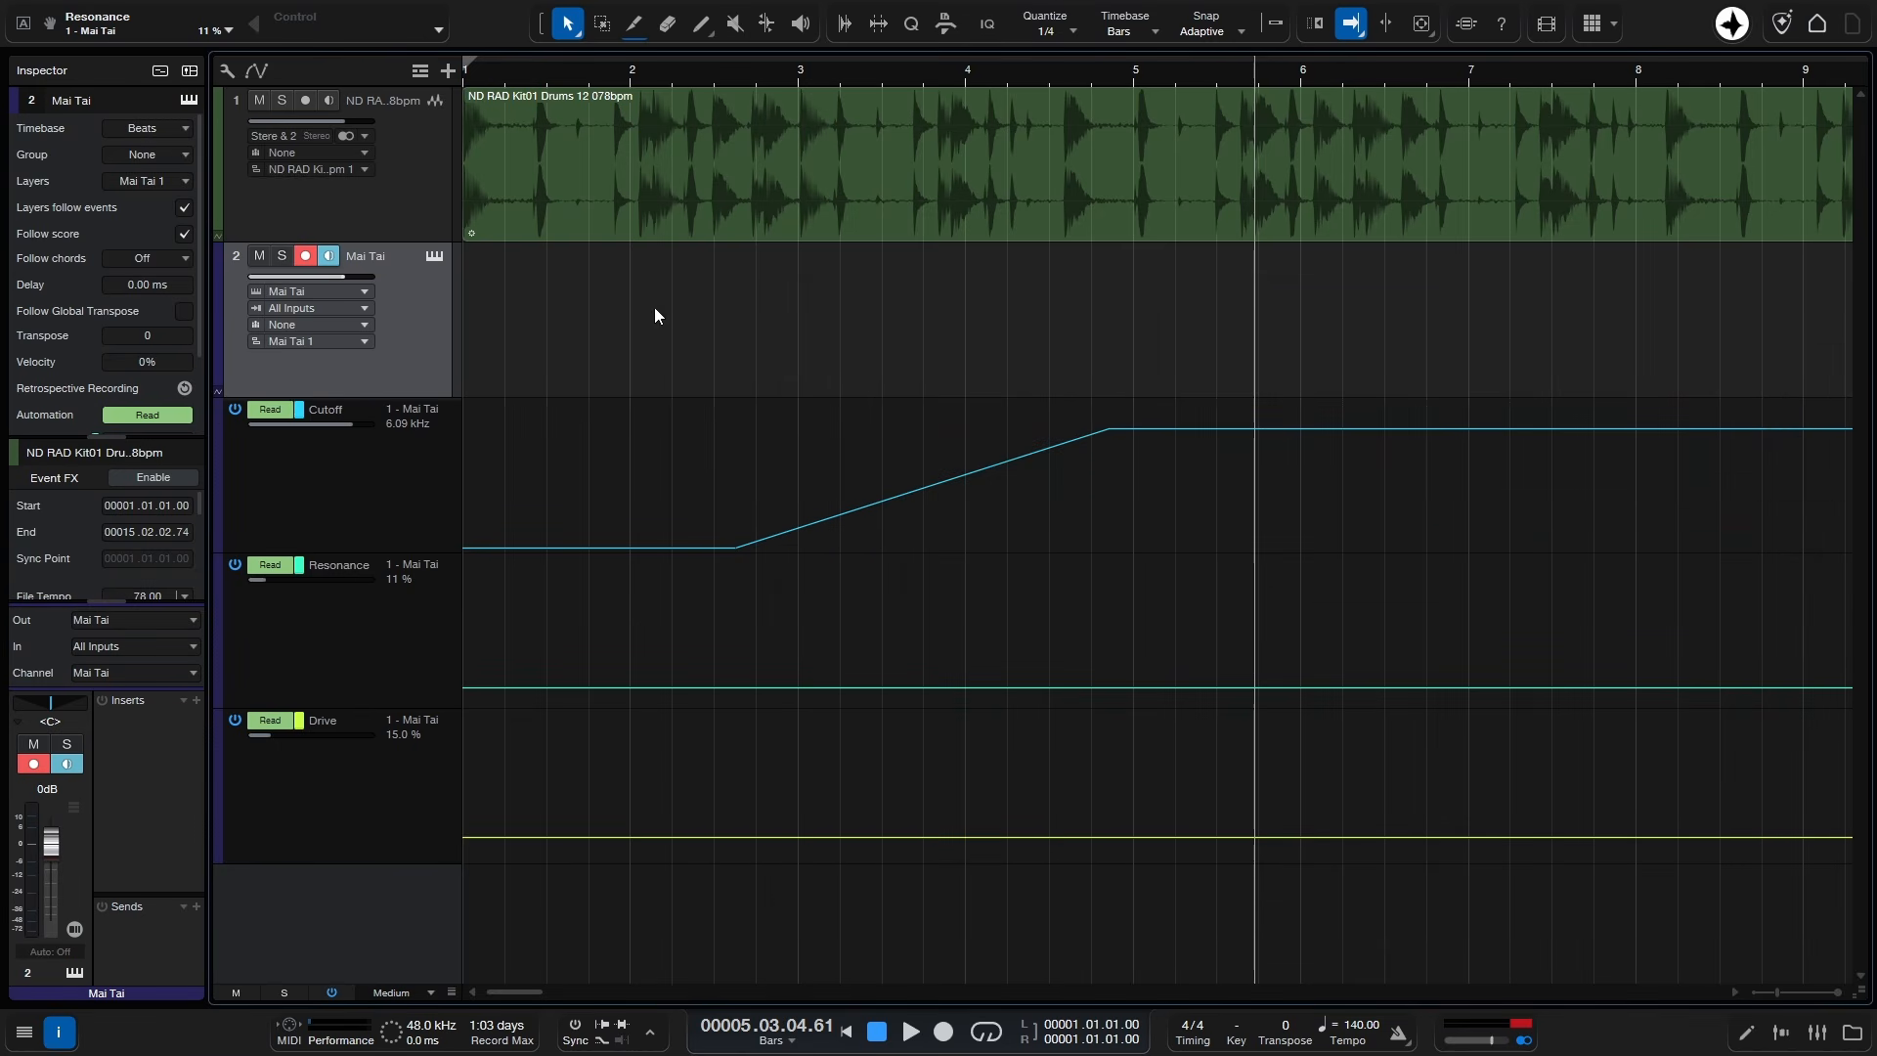
Step: Collapse the Mai Tai automation lanes and show an enlarged mixing console with the Inspector hidden
{"action": "left_click", "coordinate": [216, 393]}
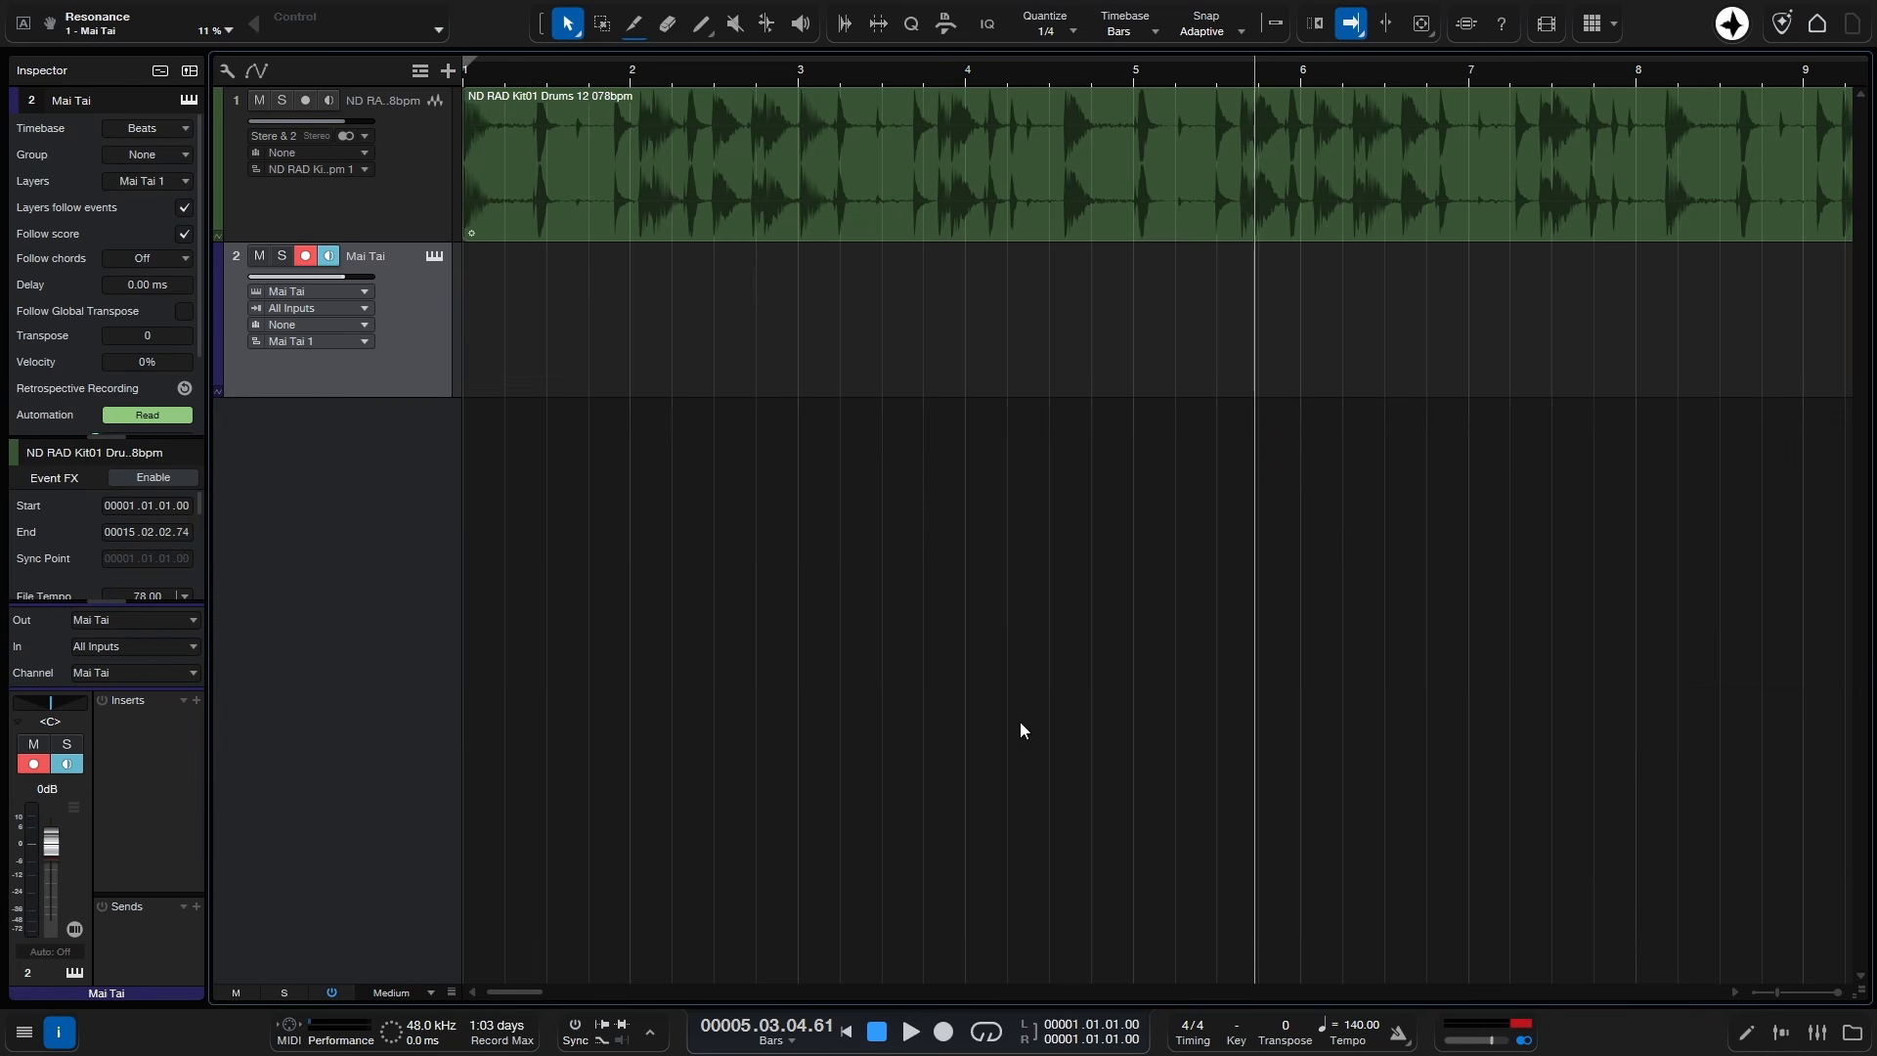
{"action": "left_click", "coordinate": [1818, 1032]}
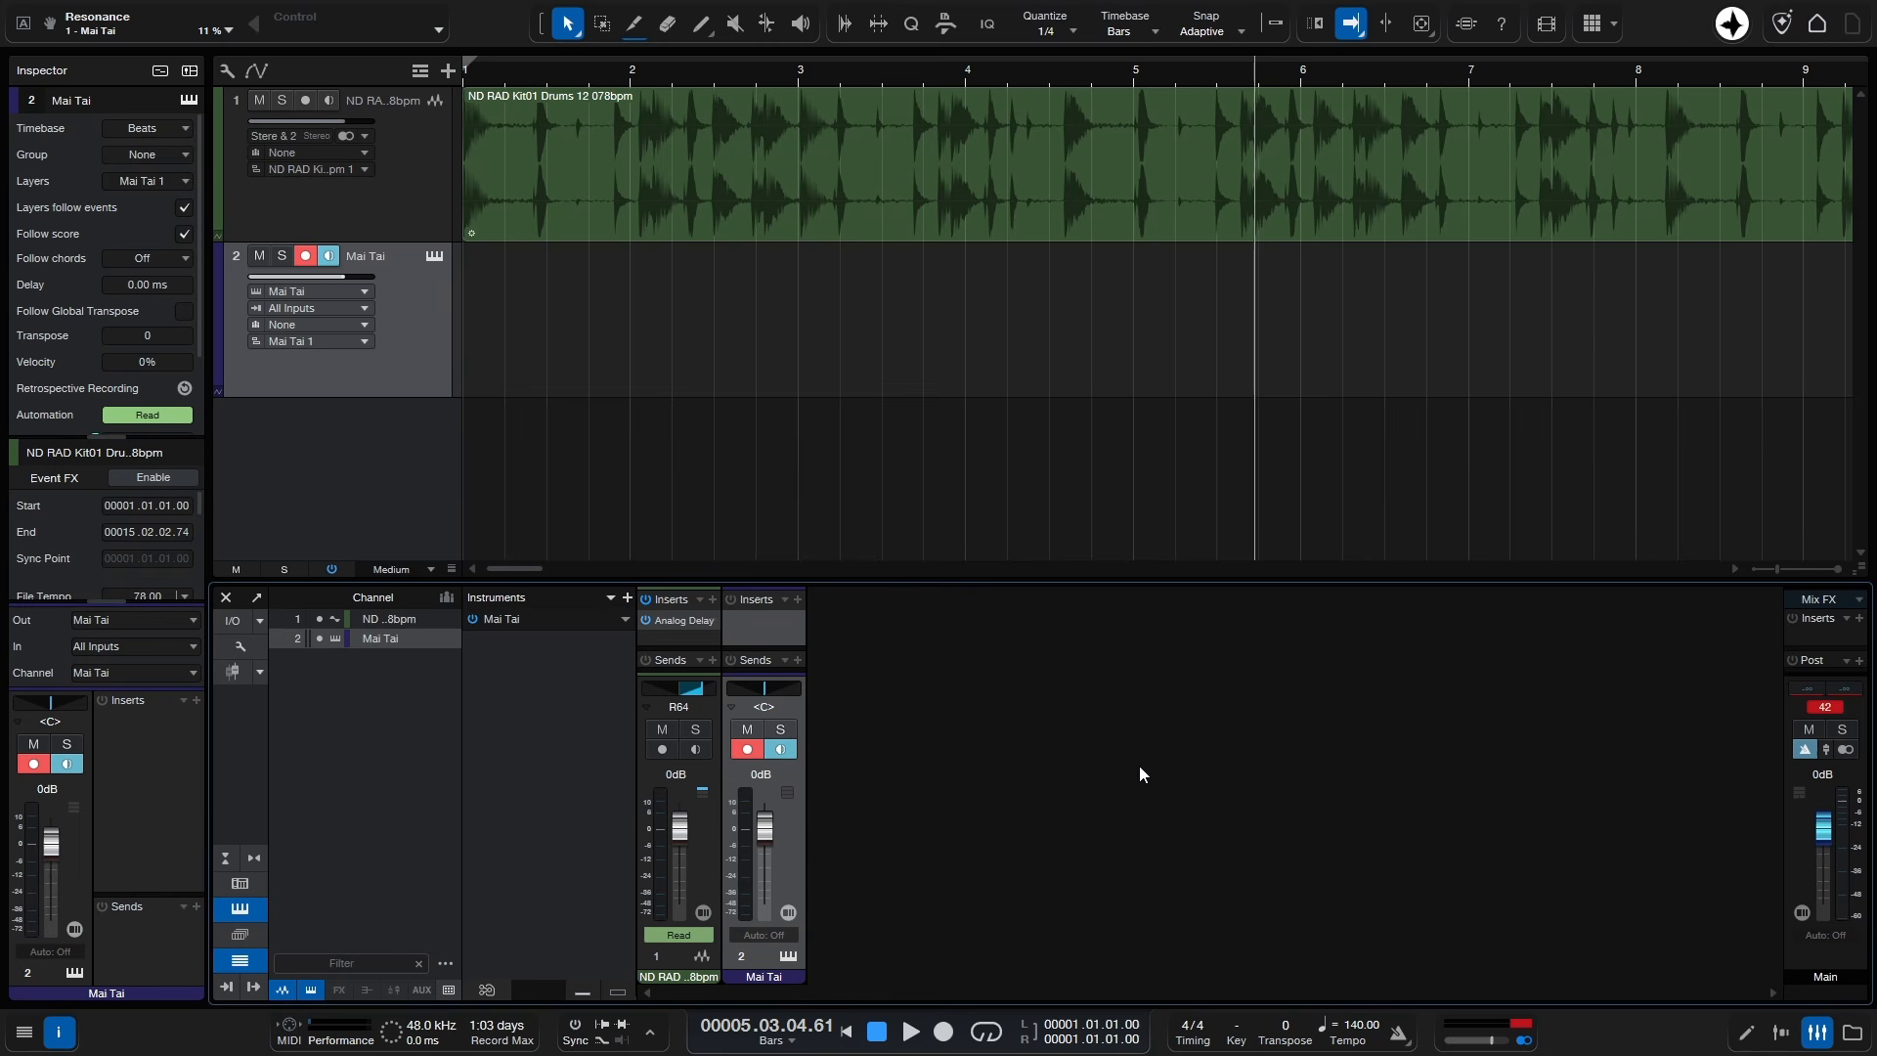
{"action": "left_click", "coordinate": [58, 1032]}
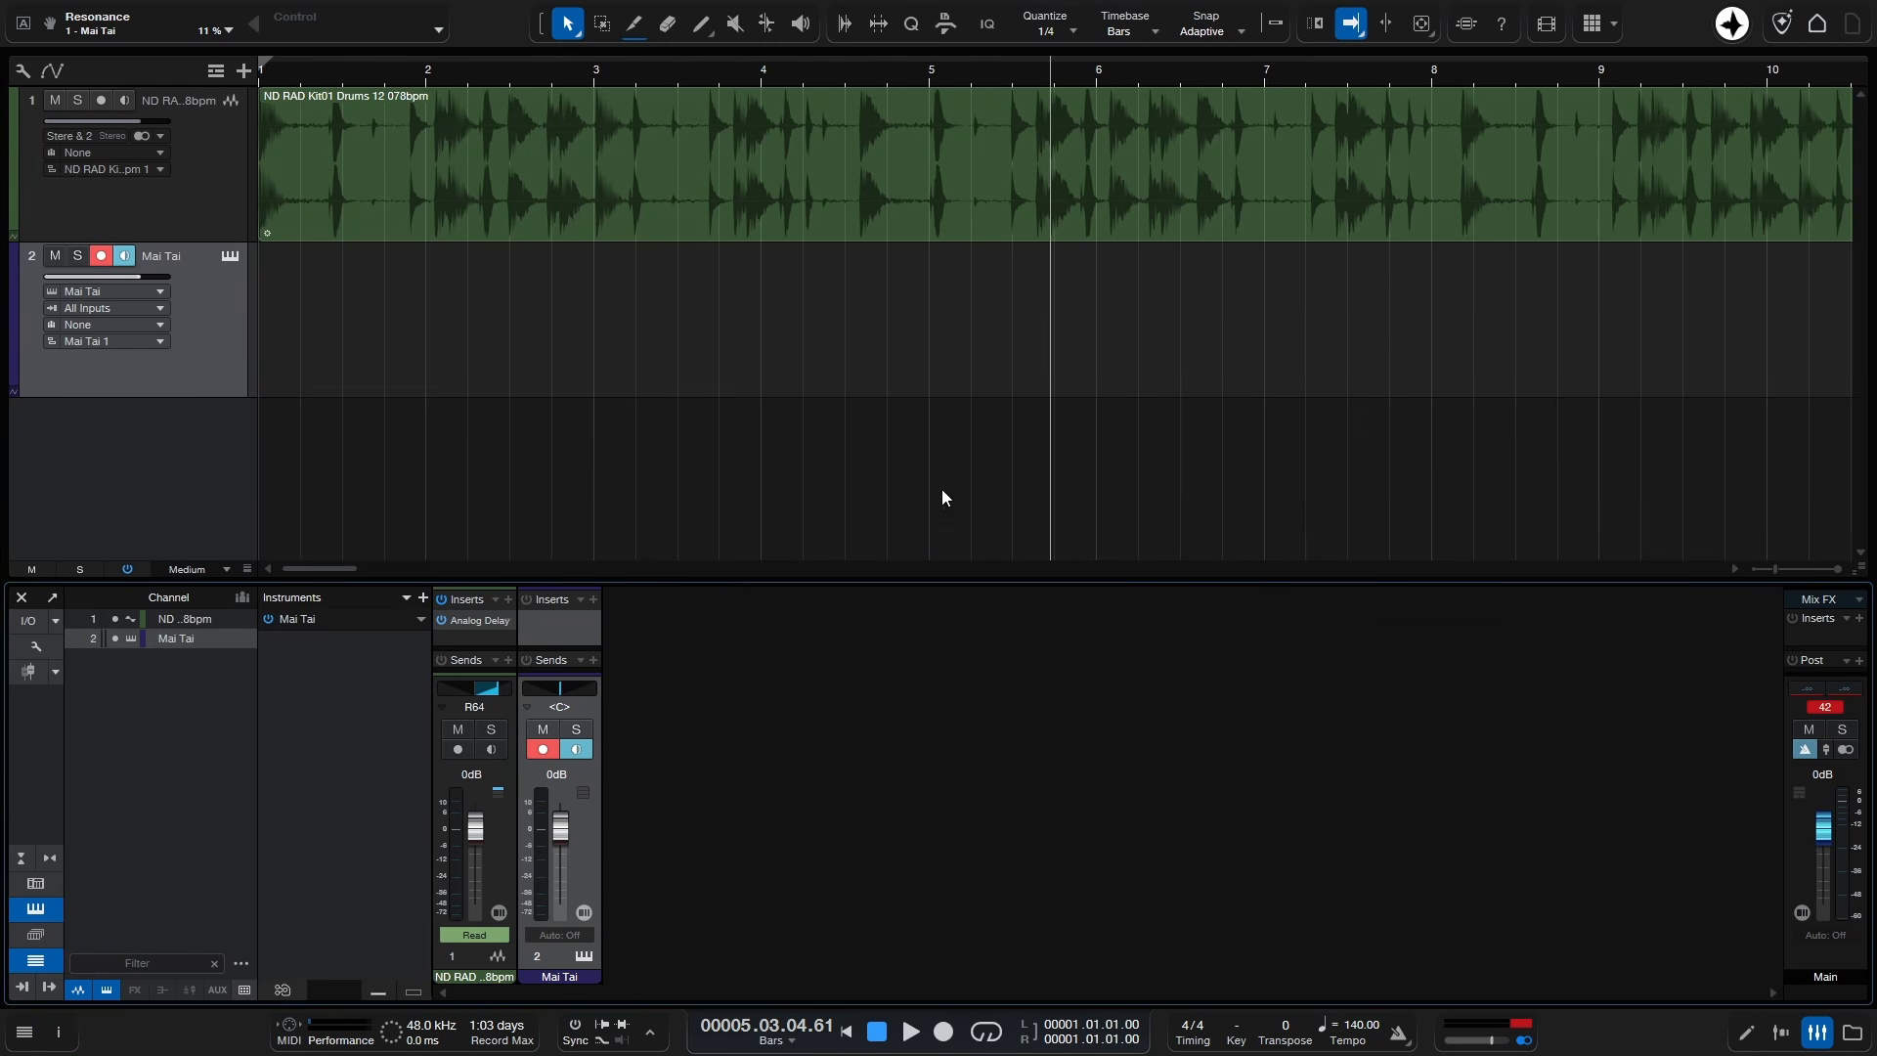
{"action": "left_click_drag", "start_coordinate": [838, 583], "coordinate": [837, 426]}
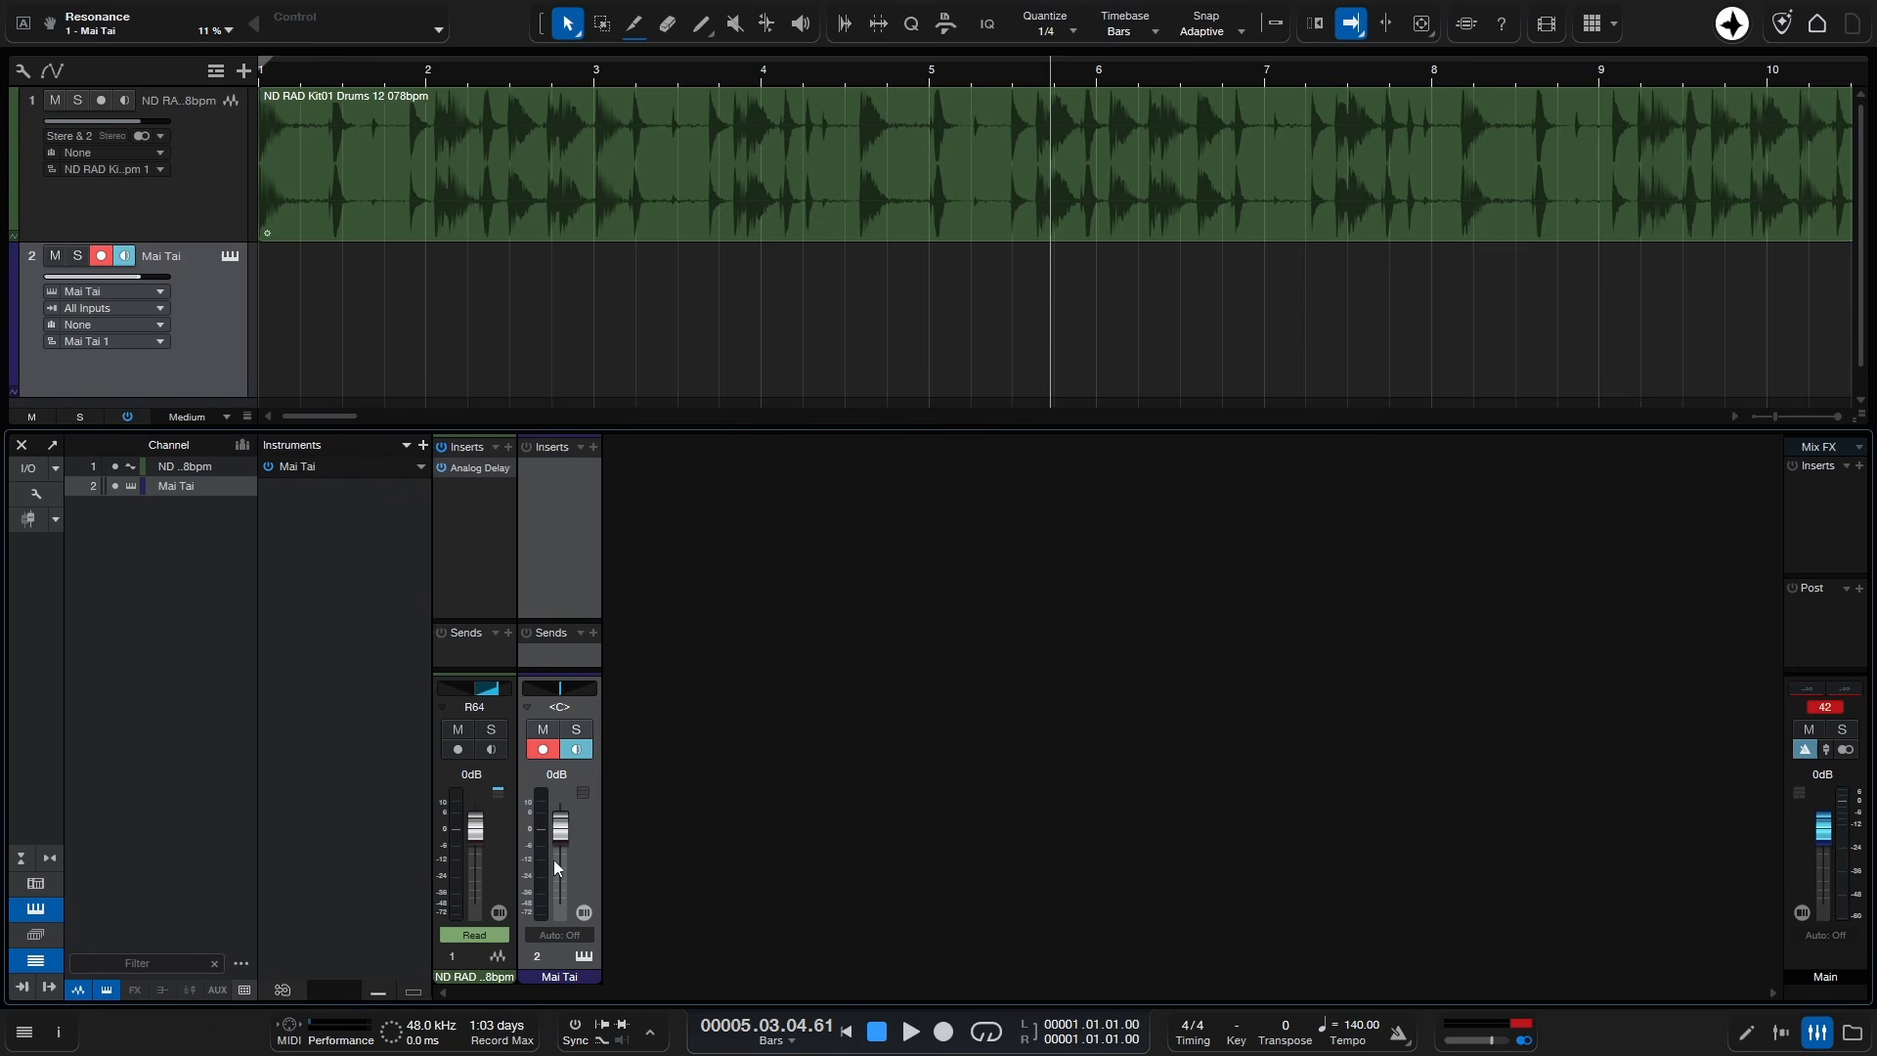
Step: Set the Mai Tai channel's automation mode to Latch and record volume fader moves from about bar 5 to bar 10 during playback
{"action": "left_click", "coordinate": [557, 938]}
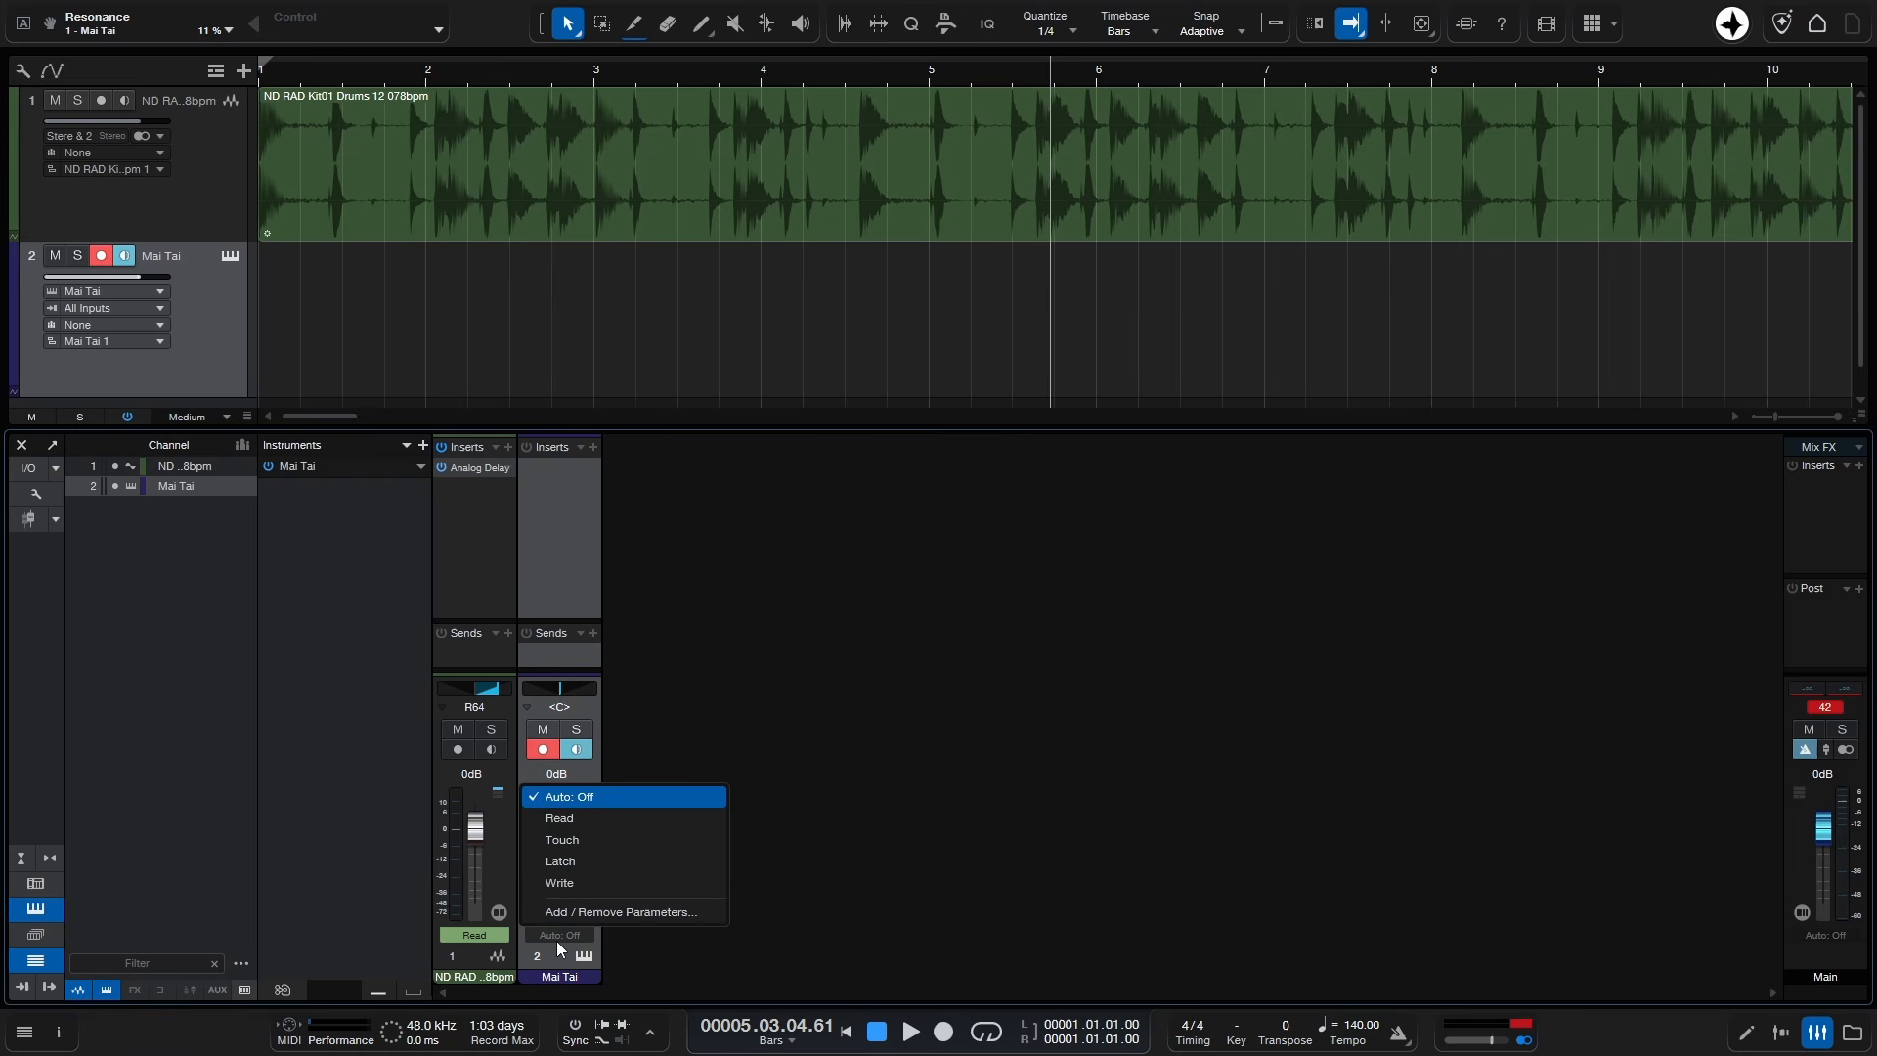
{"action": "left_click", "coordinate": [613, 864]}
{"action": "left_click", "coordinate": [489, 78]}
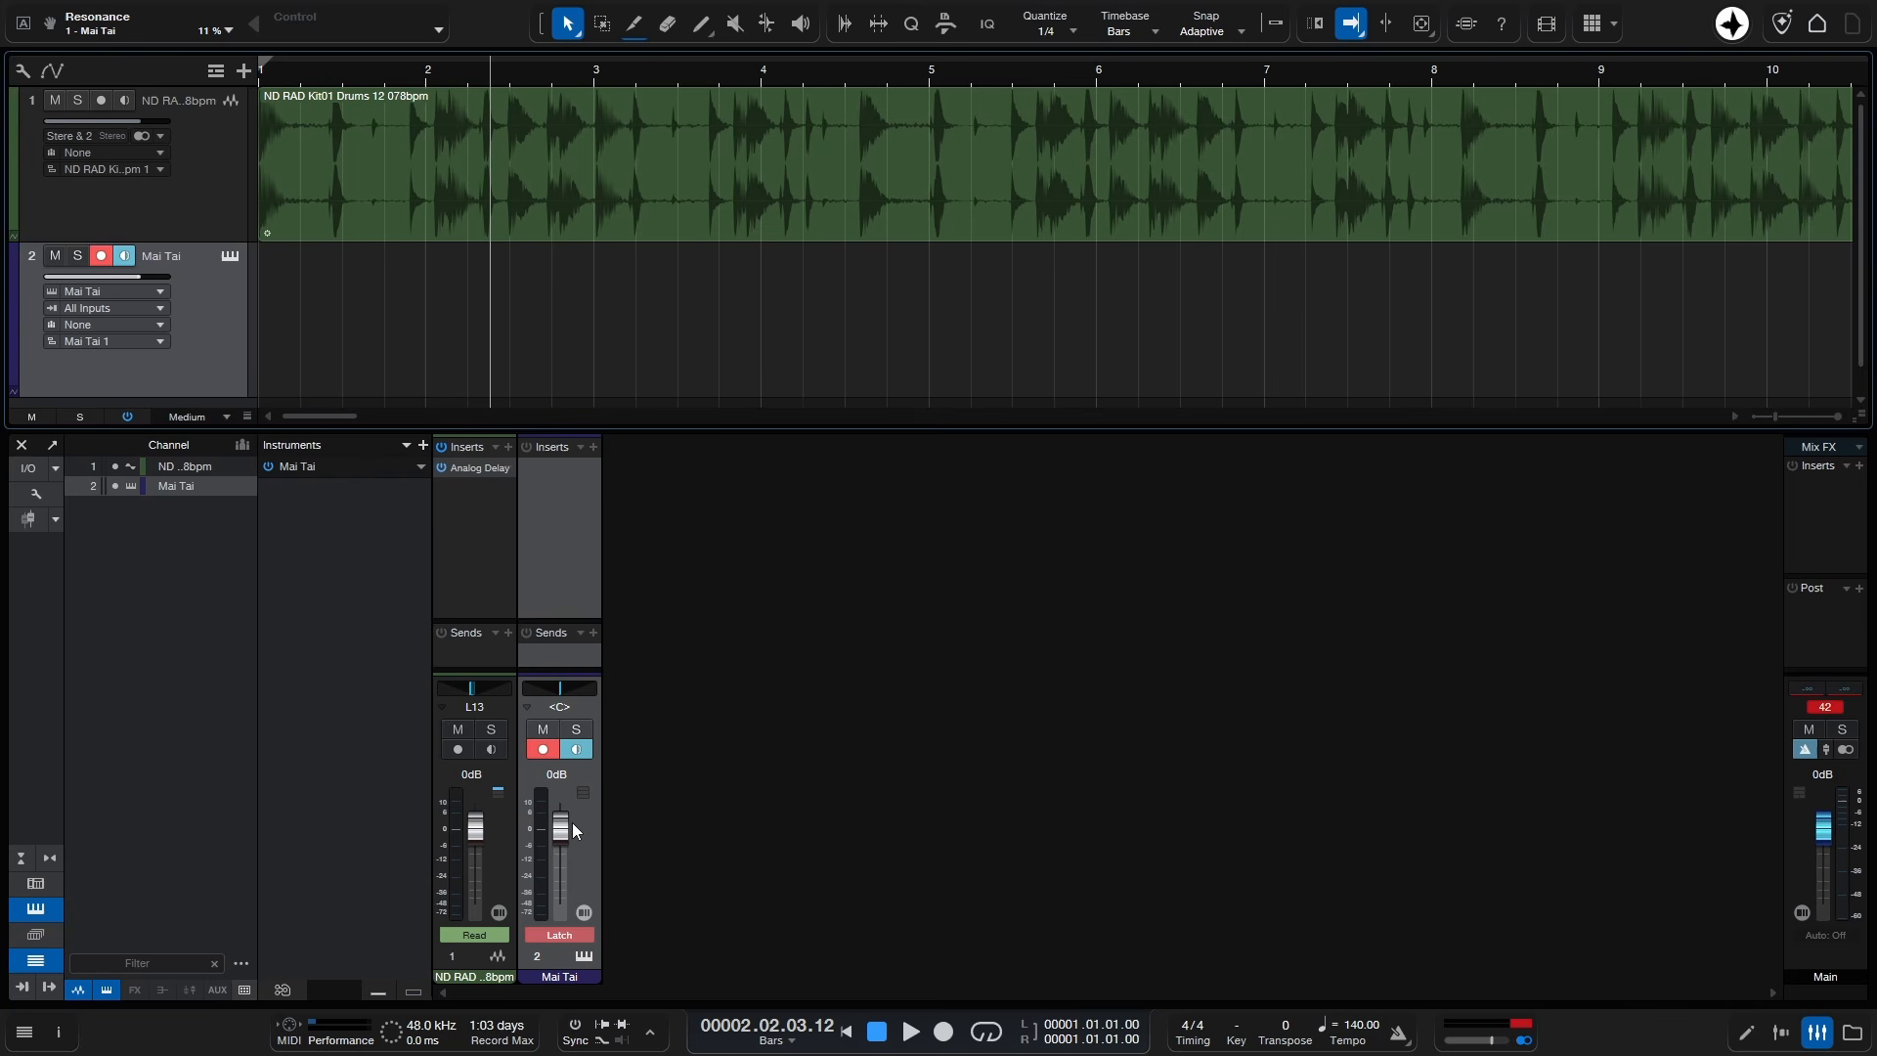
{"action": "key", "text": "space"}
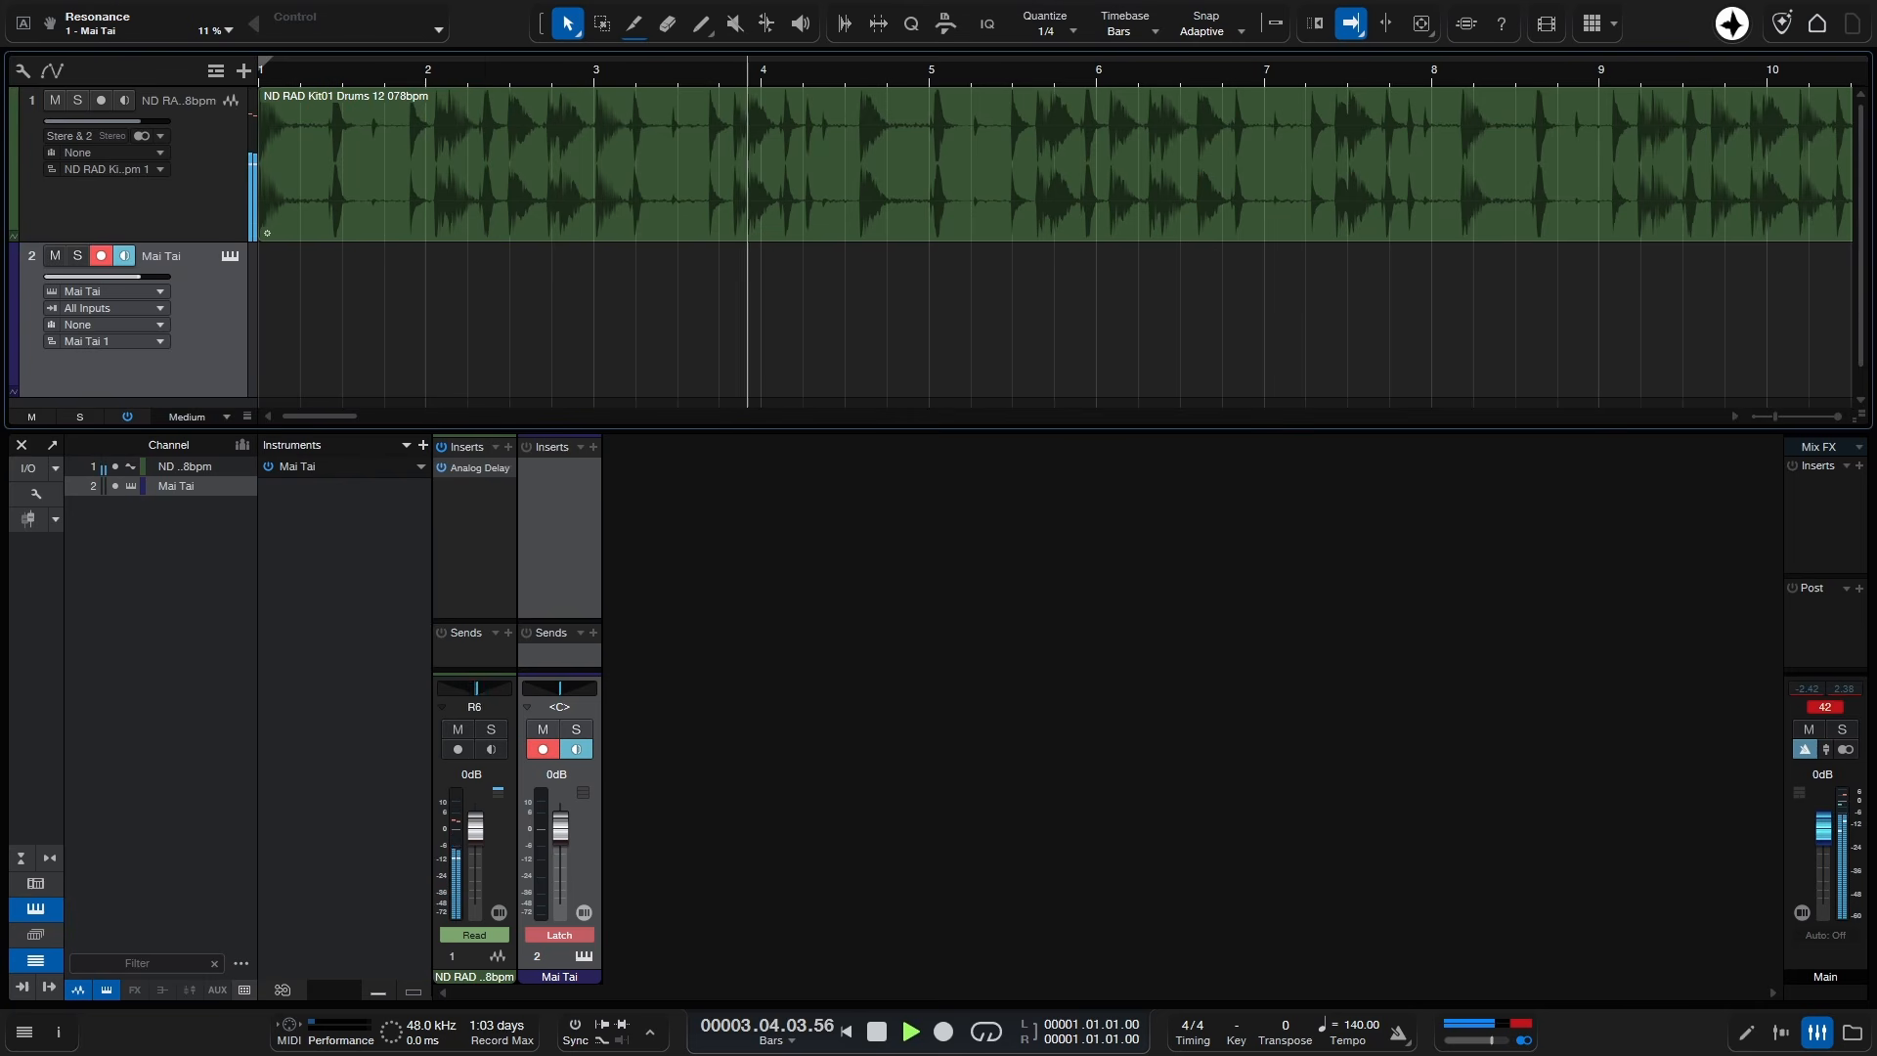
{"action": "mouse_move", "coordinate": [561, 829]}
{"action": "left_mouse_down"}
{"action": "mouse_move", "coordinate": [565, 893]}
{"action": "mouse_move", "coordinate": [572, 842]}
{"action": "left_mouse_up"}
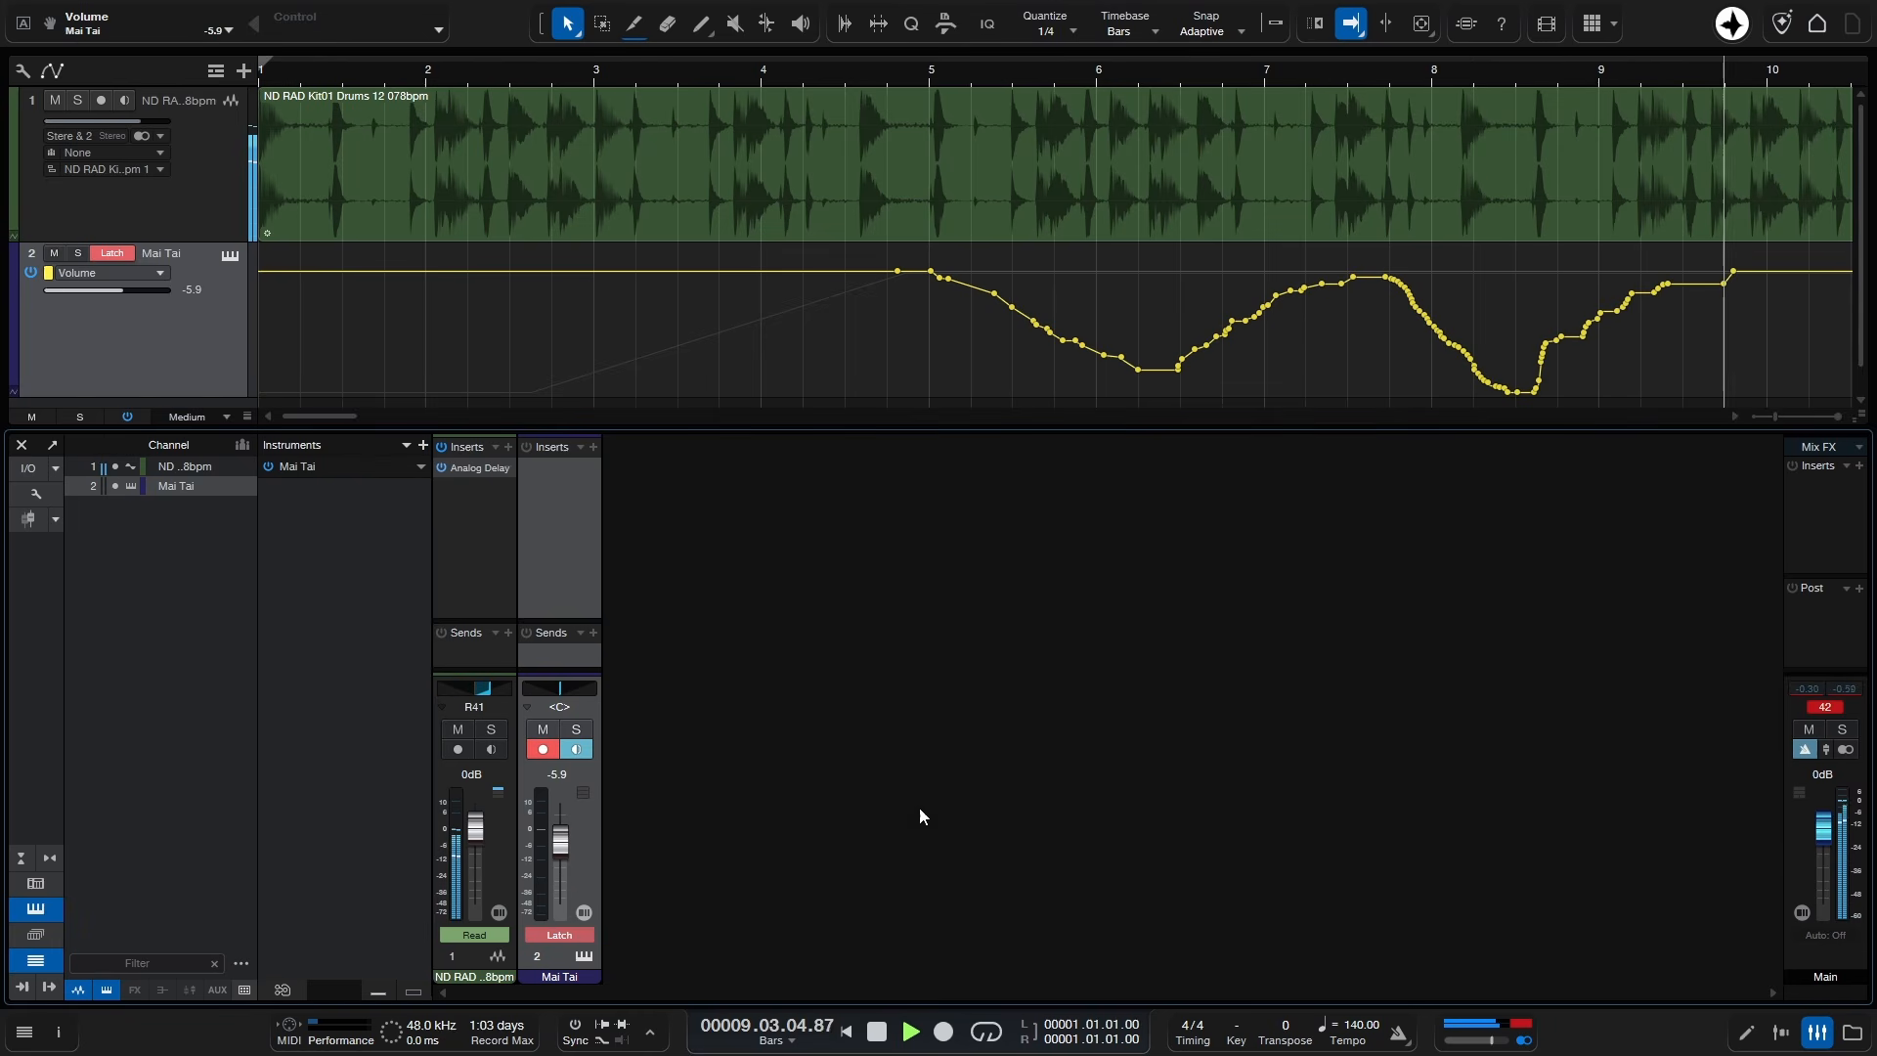
{"action": "key", "text": "space"}
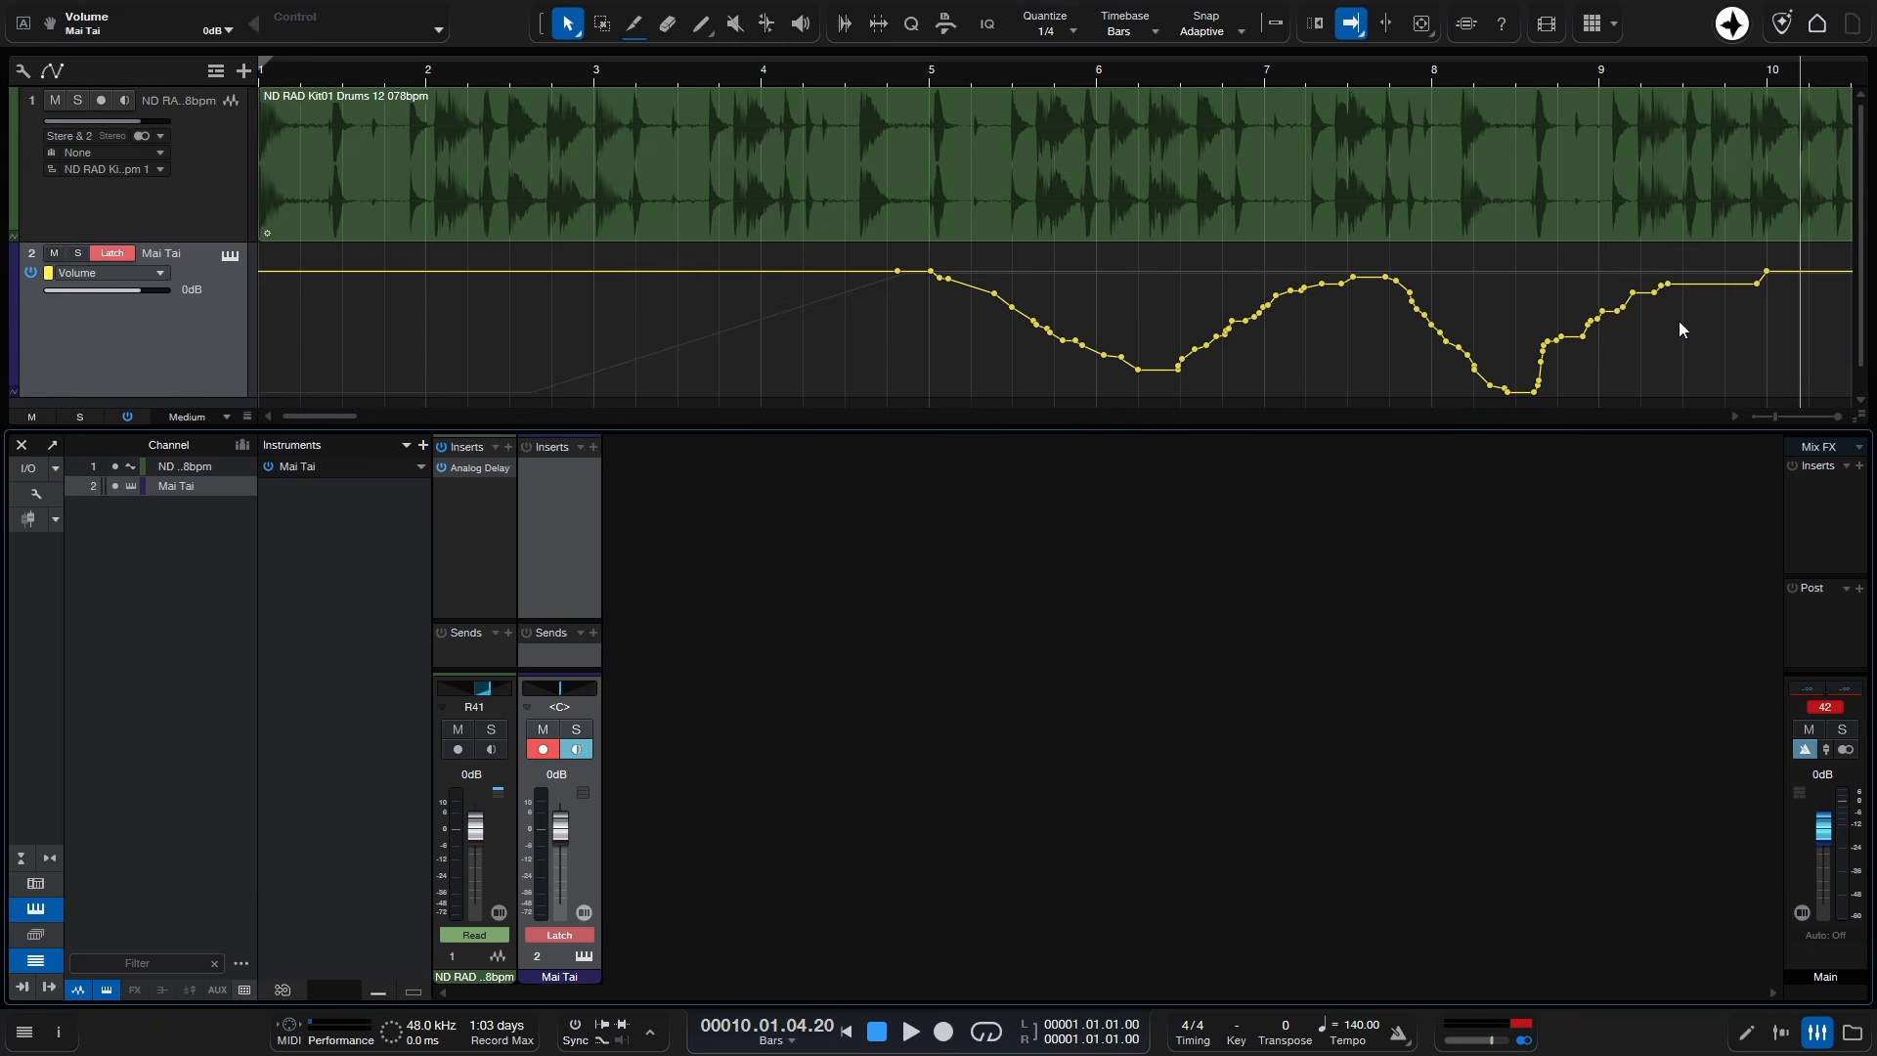
Step: Hide the mixing console and turn off the automation display on the Mai Tai track
{"action": "left_click", "coordinate": [1817, 1033]}
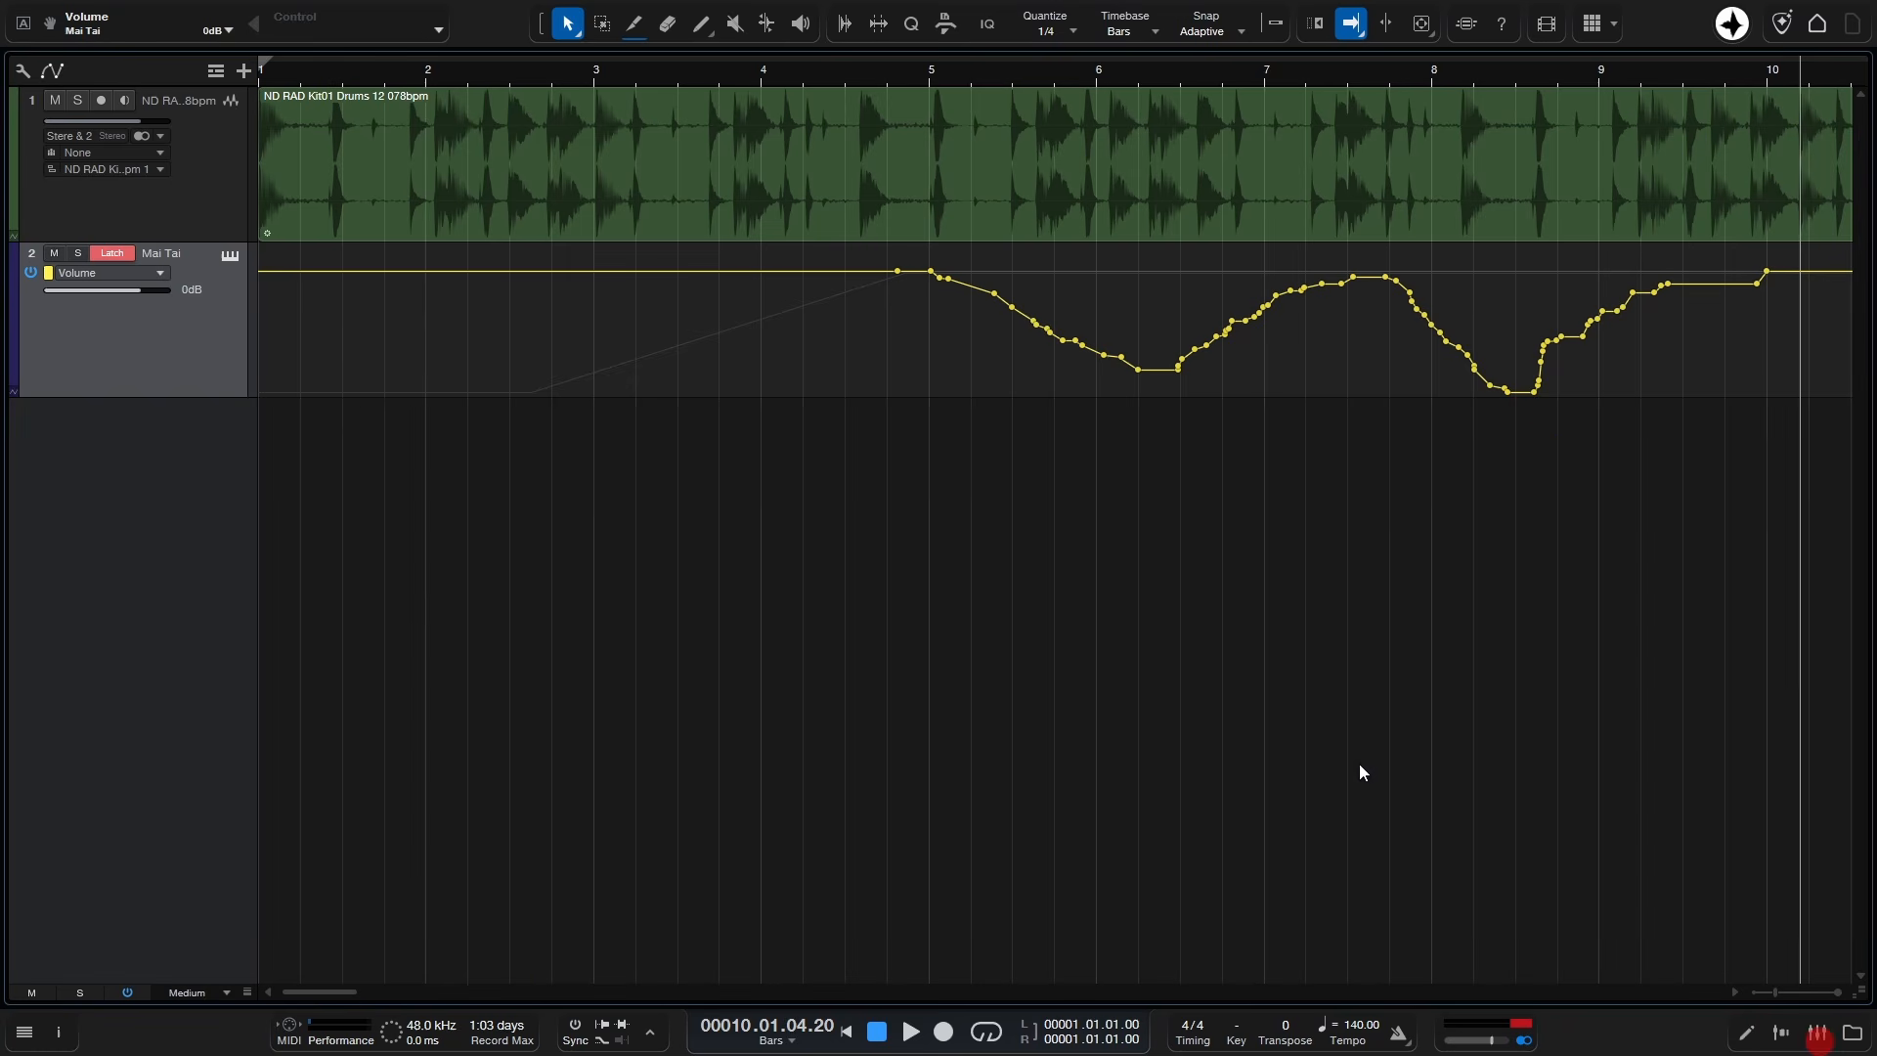
{"action": "right_click", "coordinate": [102, 341]}
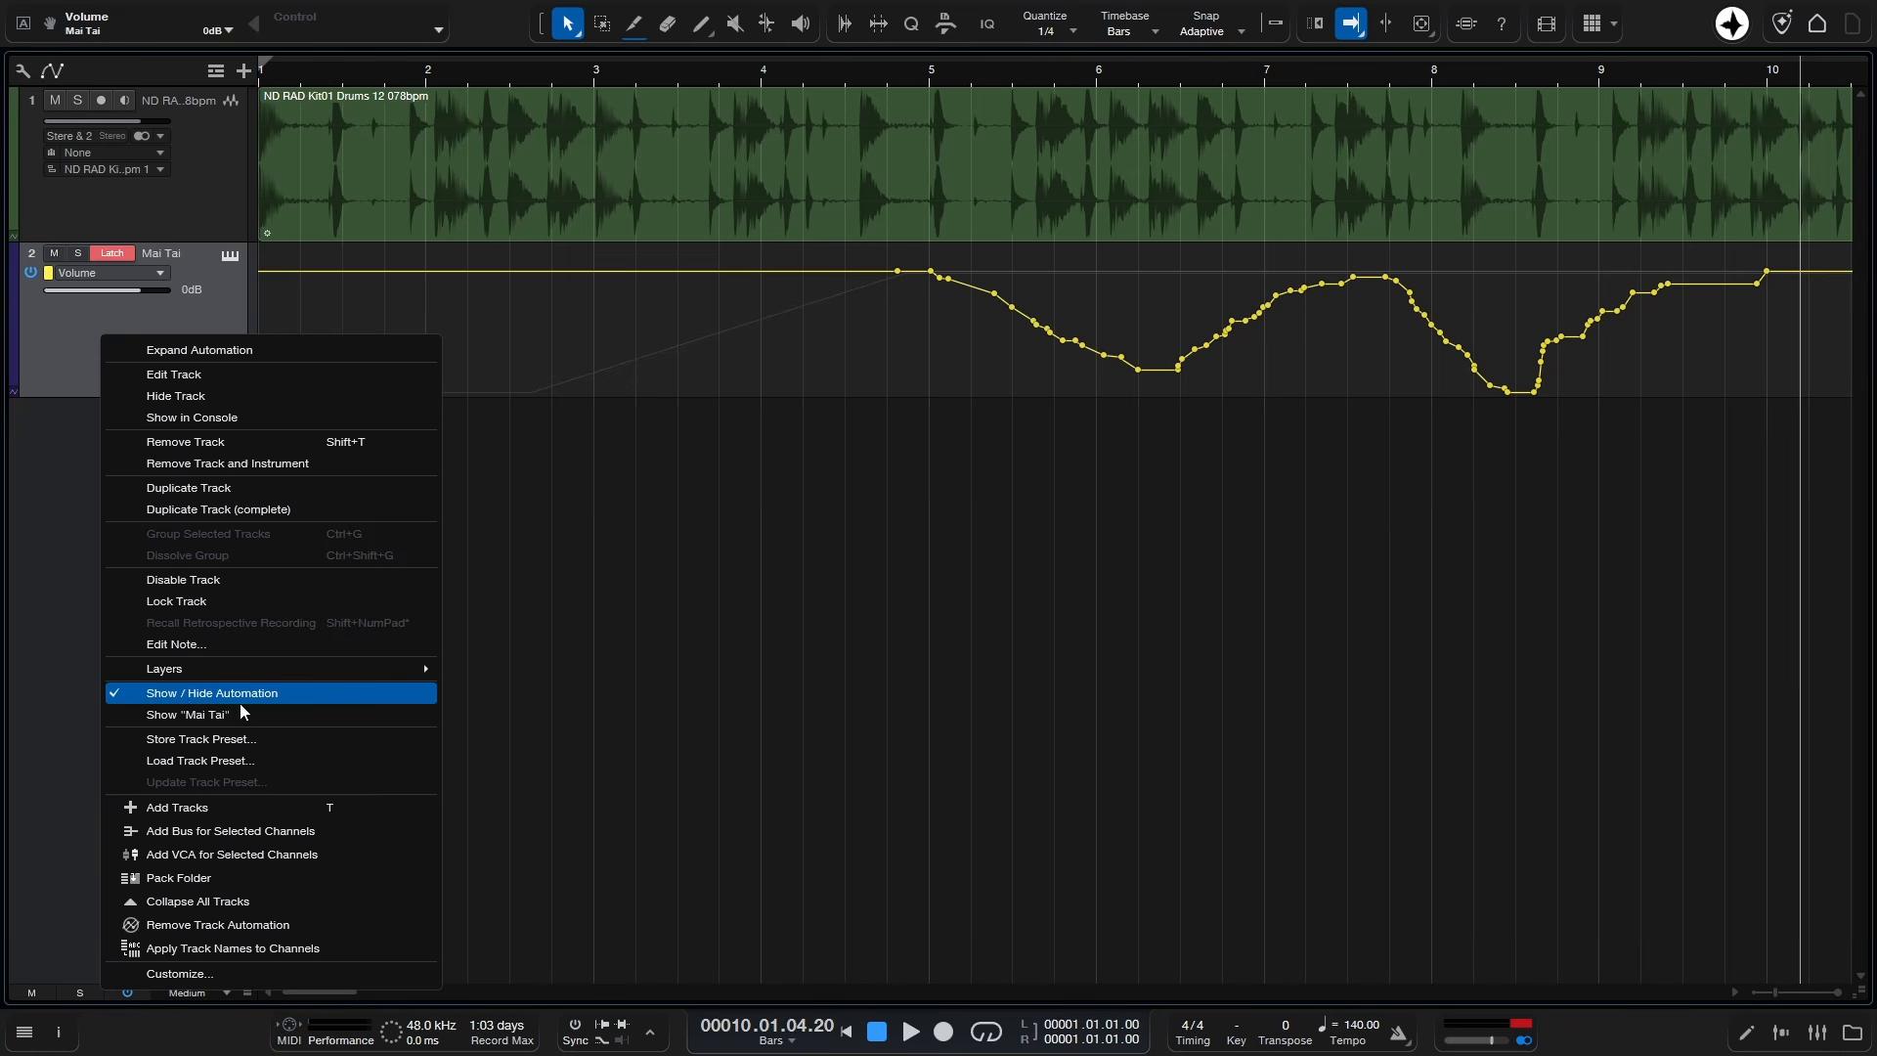
{"action": "left_click", "coordinate": [199, 695]}
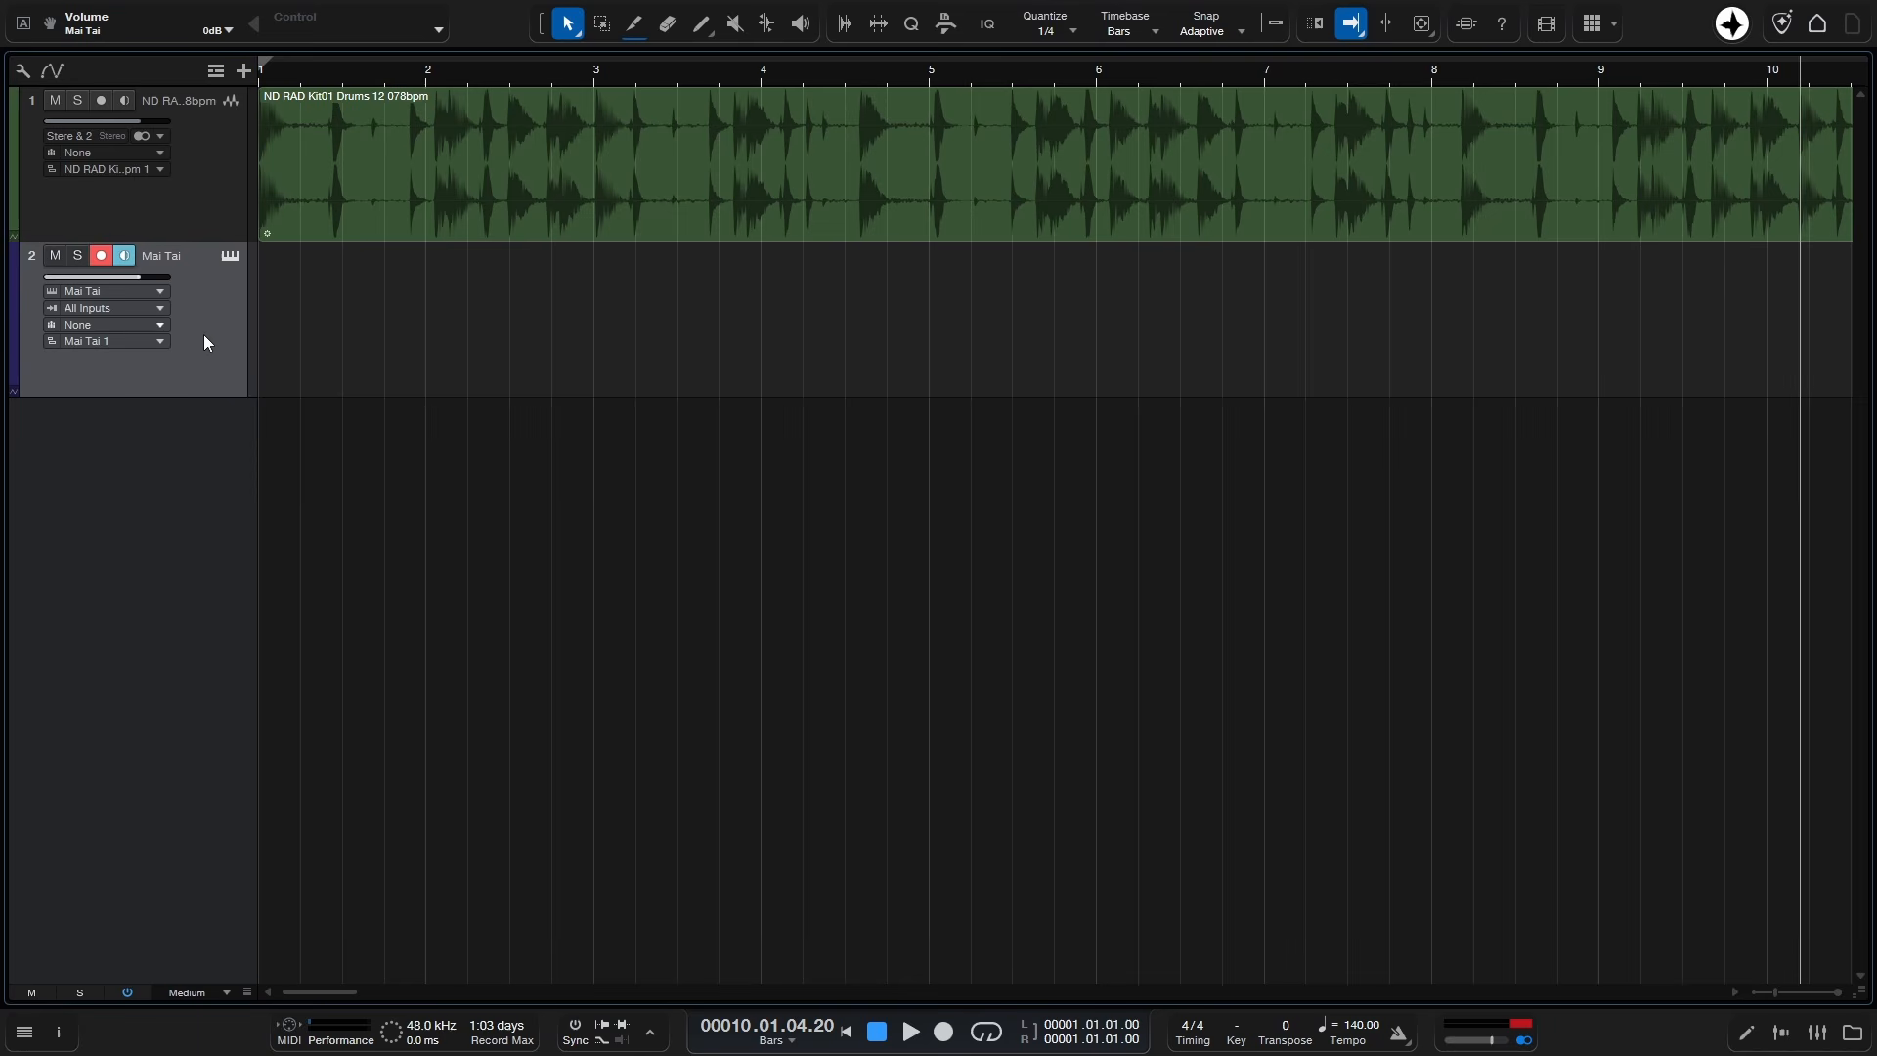
Step: Expand the Mai Tai track's automation lanes and set the Volume lane's automation mode to Read
{"action": "left_click", "coordinate": [12, 395]}
{"action": "scroll", "coordinate": [200, 741], "scroll_direction": "down", "scroll_amount": 1}
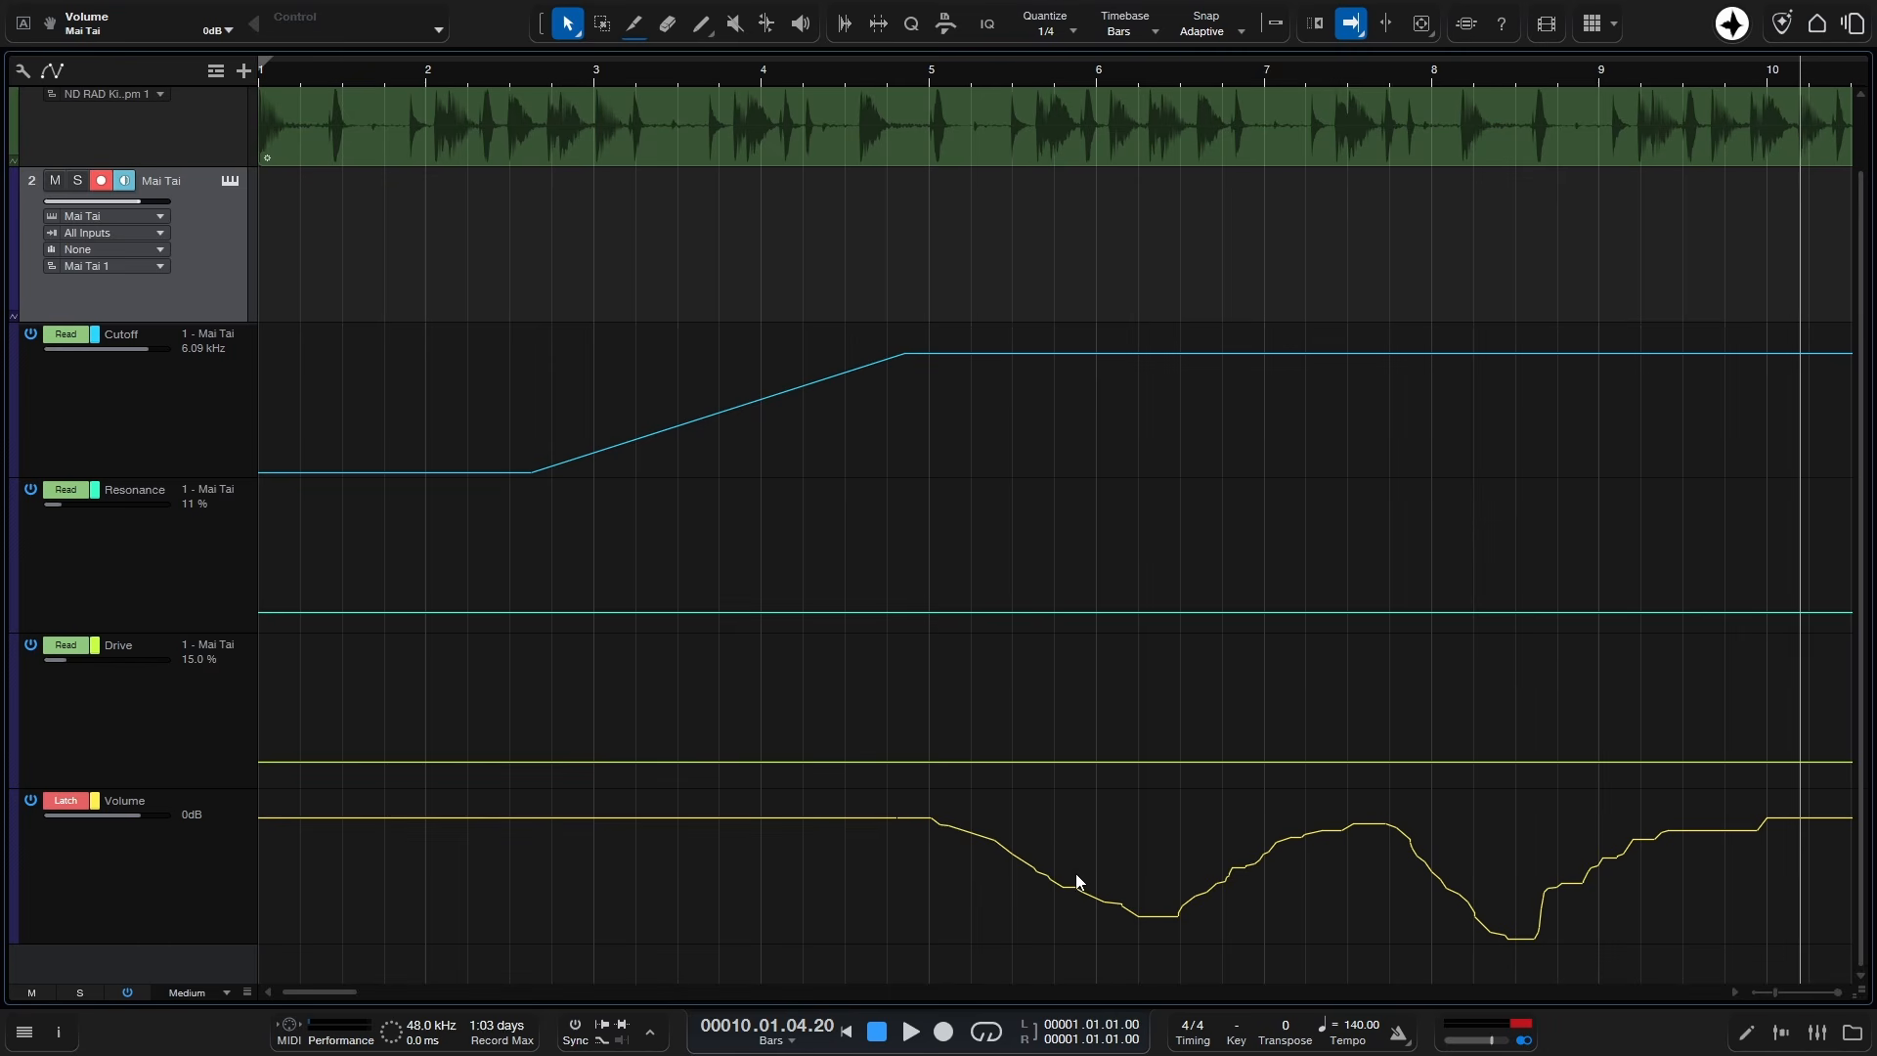
{"action": "left_click", "coordinate": [61, 802]}
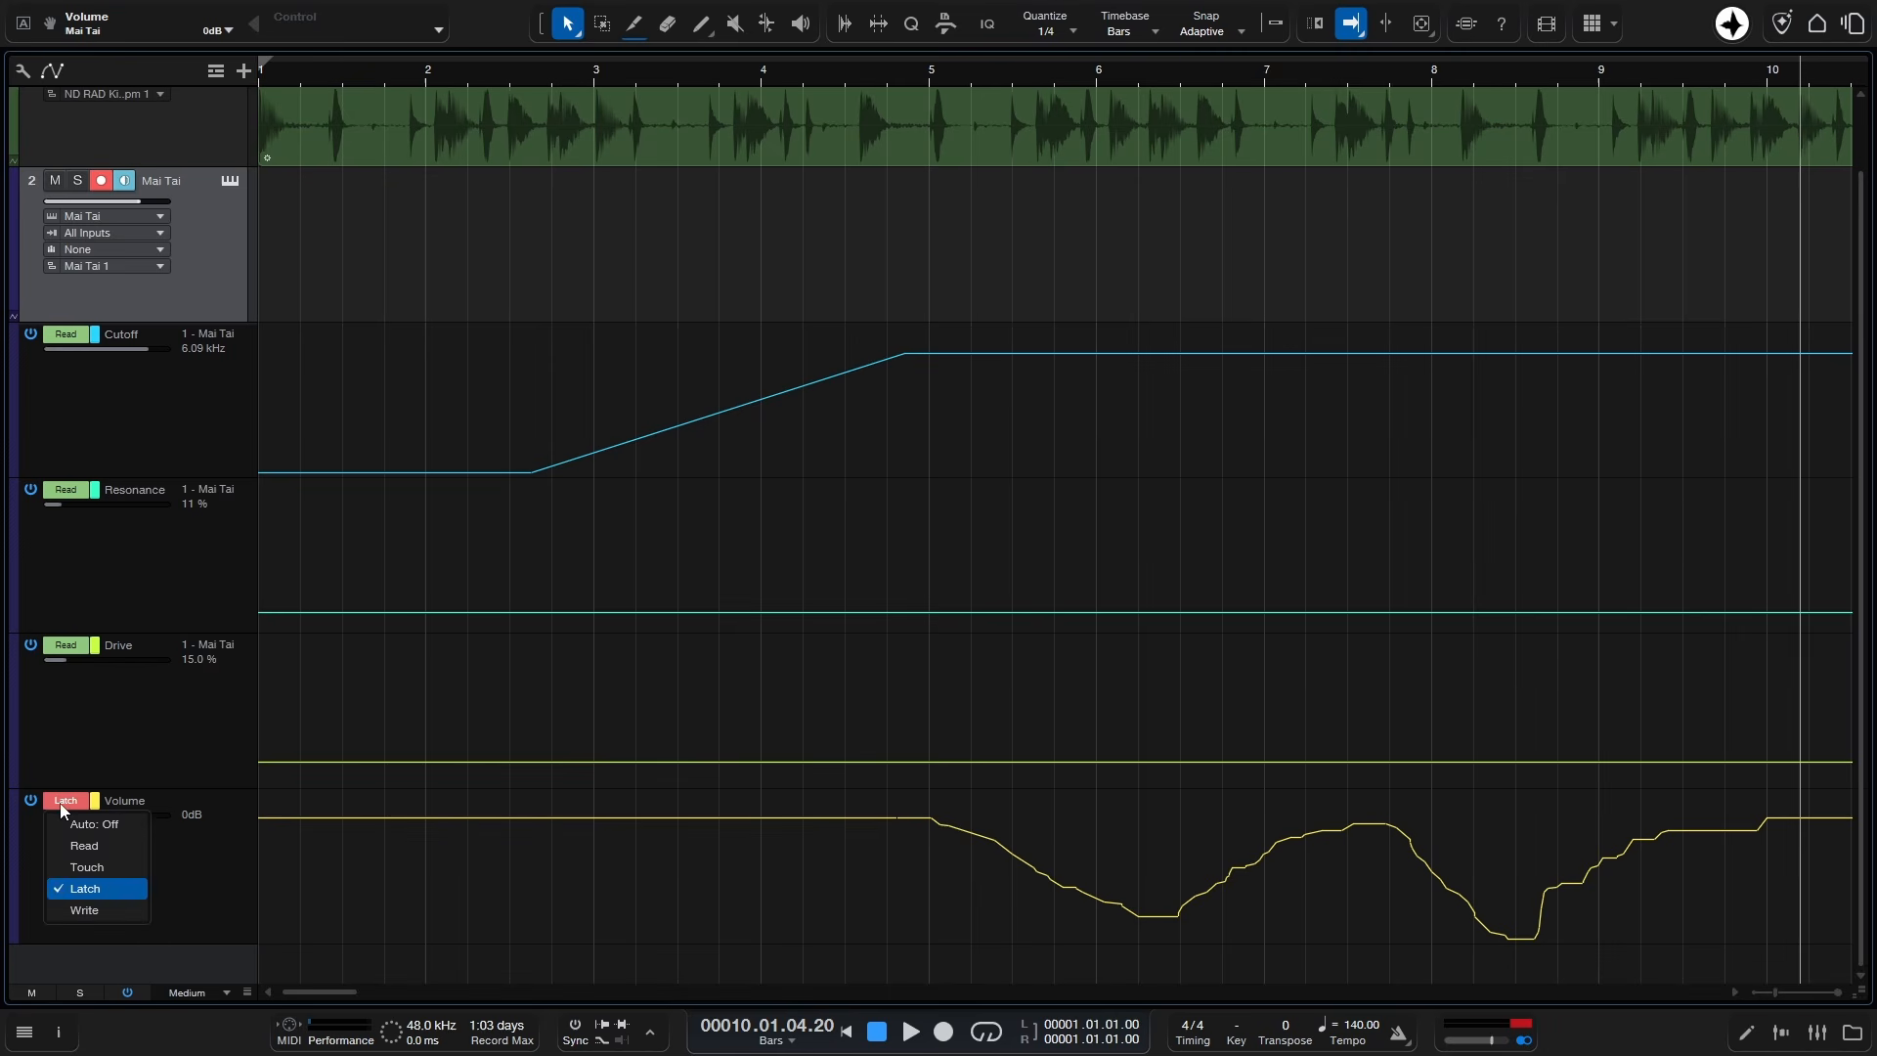
{"action": "left_click", "coordinate": [110, 847]}
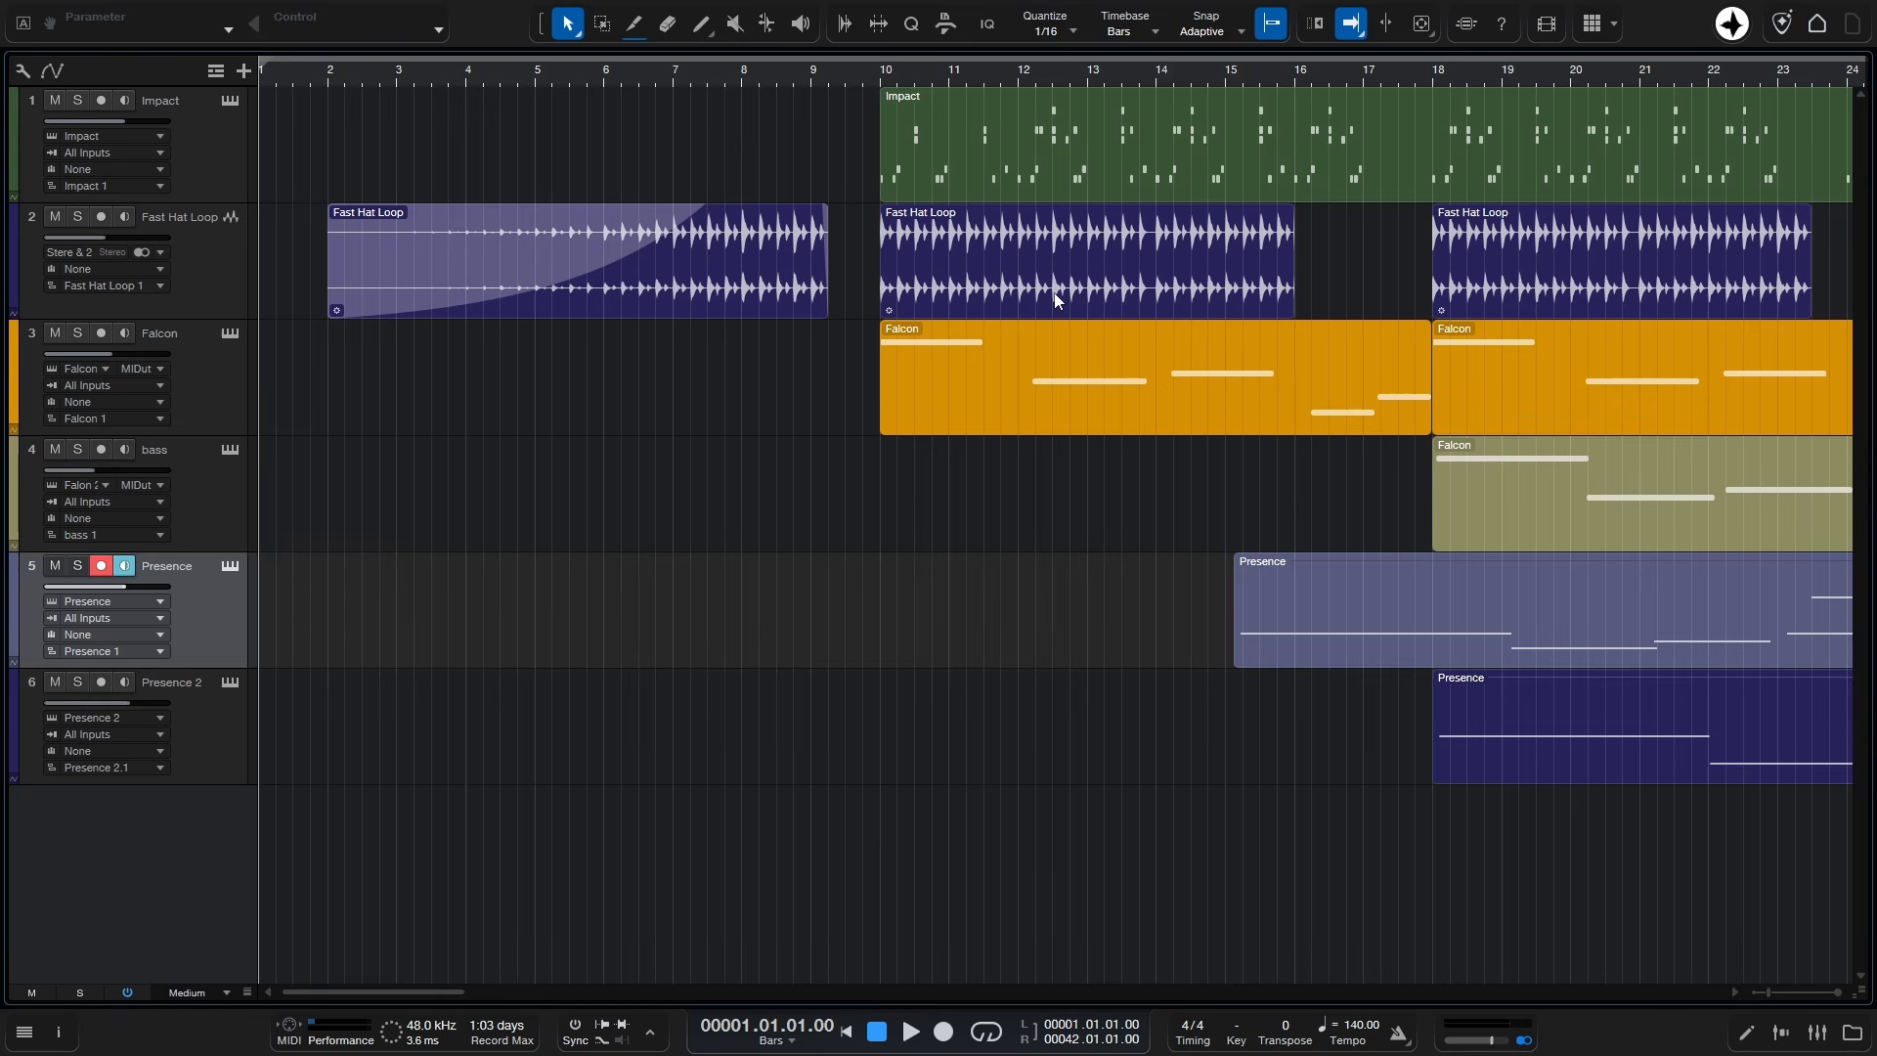
Step: Expand the Fast Hat Loop track's automation lanes and add Volume points just before bar 10 and just before bar 24
{"action": "left_click", "coordinate": [219, 256]}
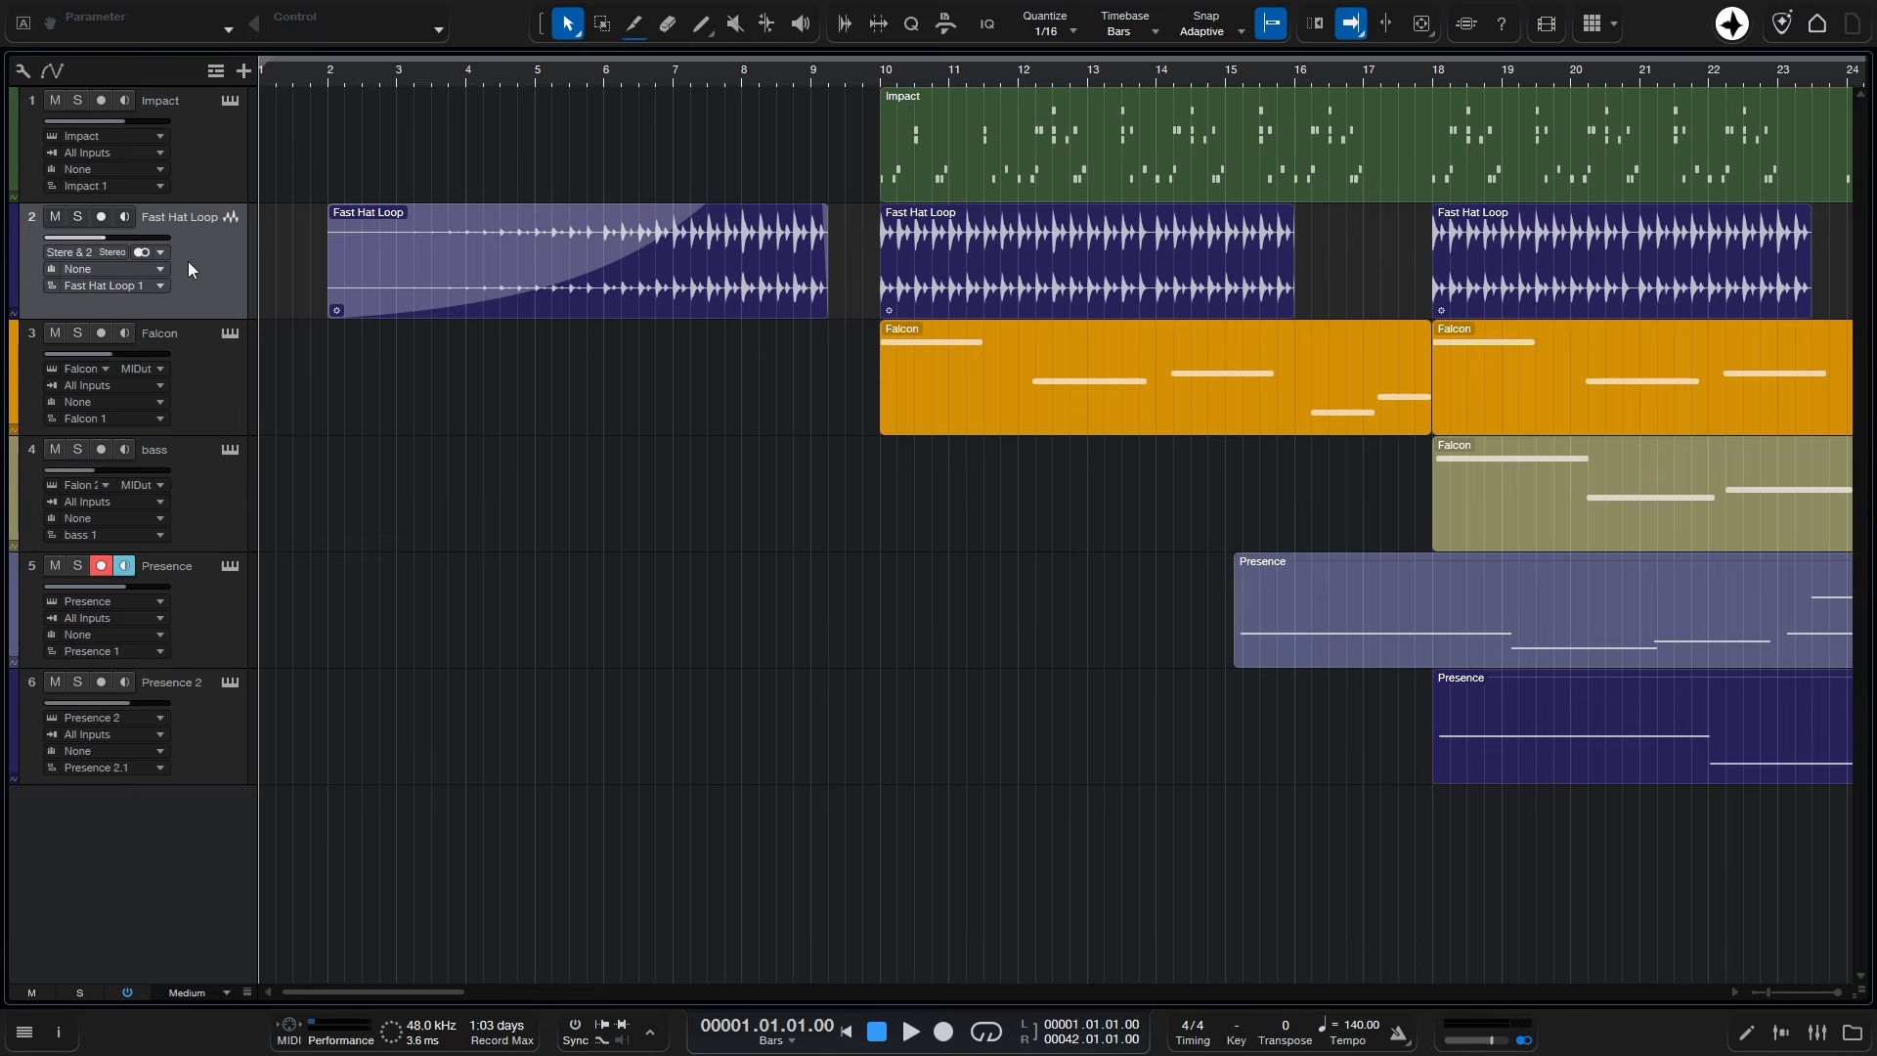
{"action": "left_click", "coordinate": [14, 315]}
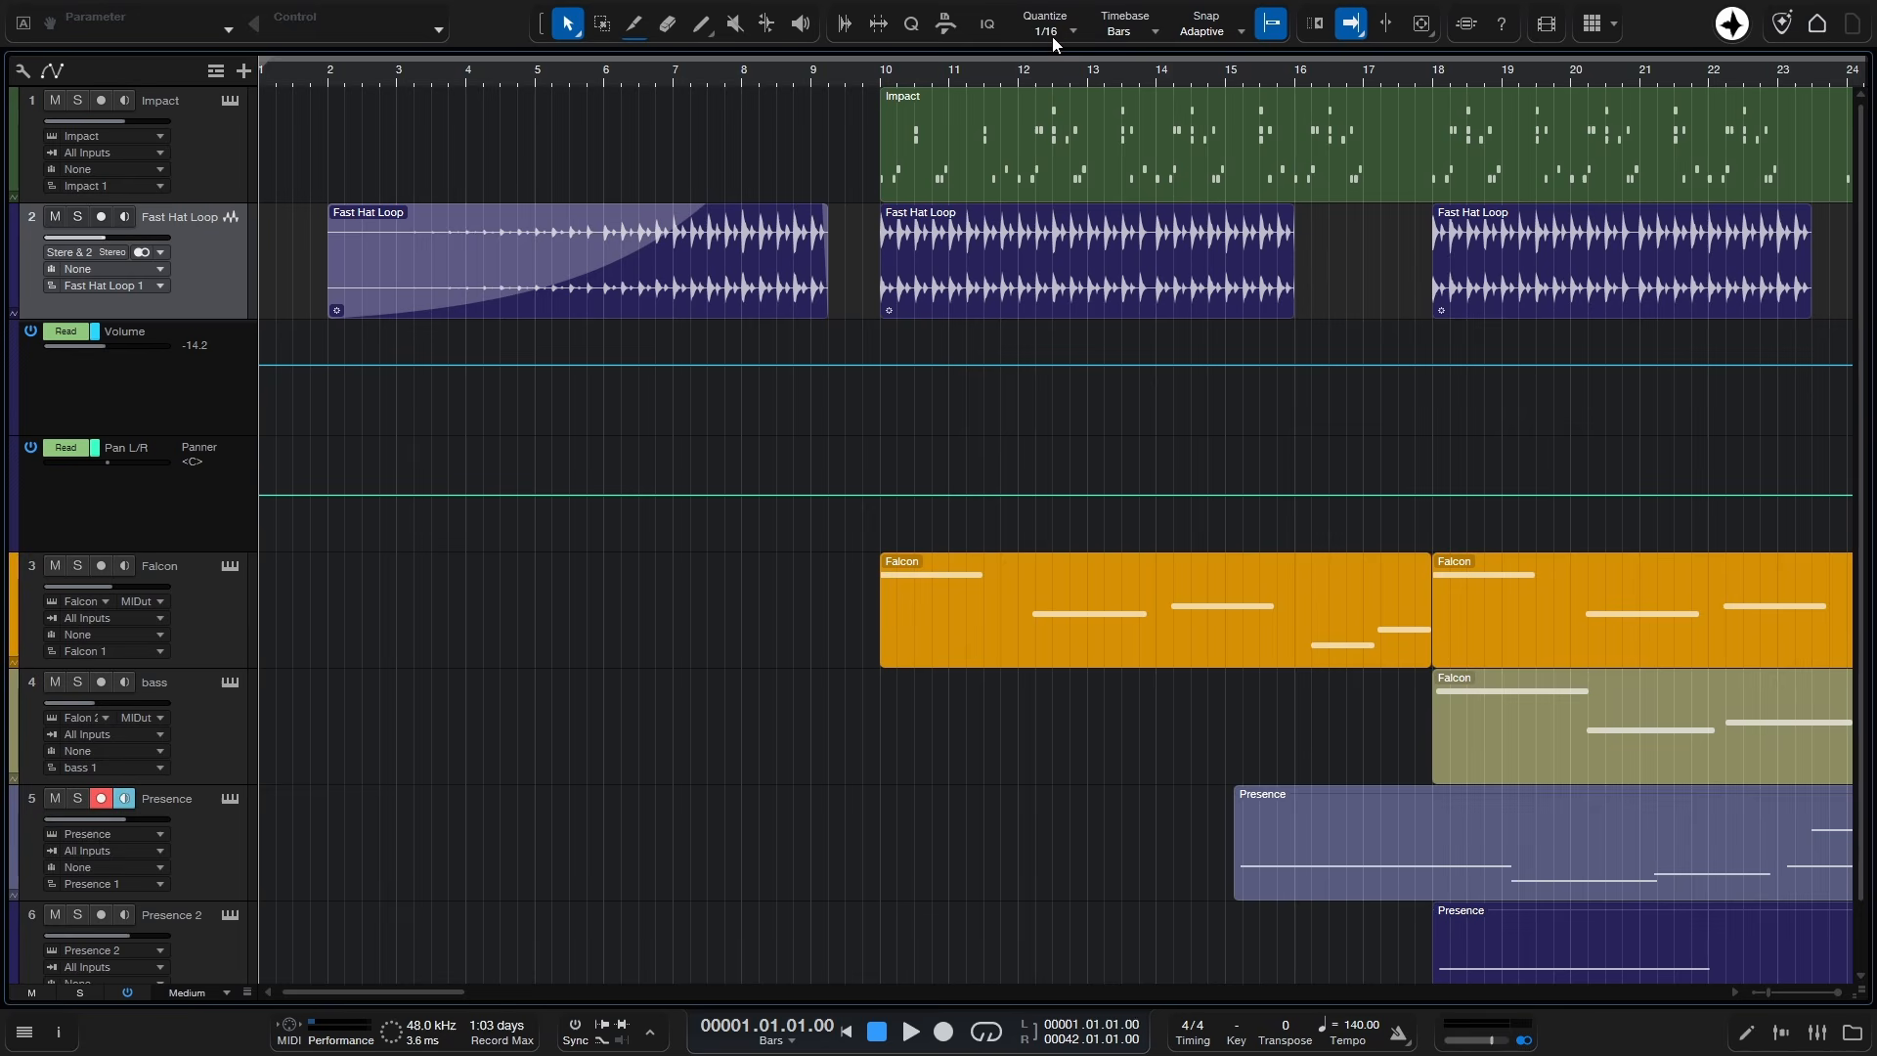
{"action": "left_click", "coordinate": [868, 369]}
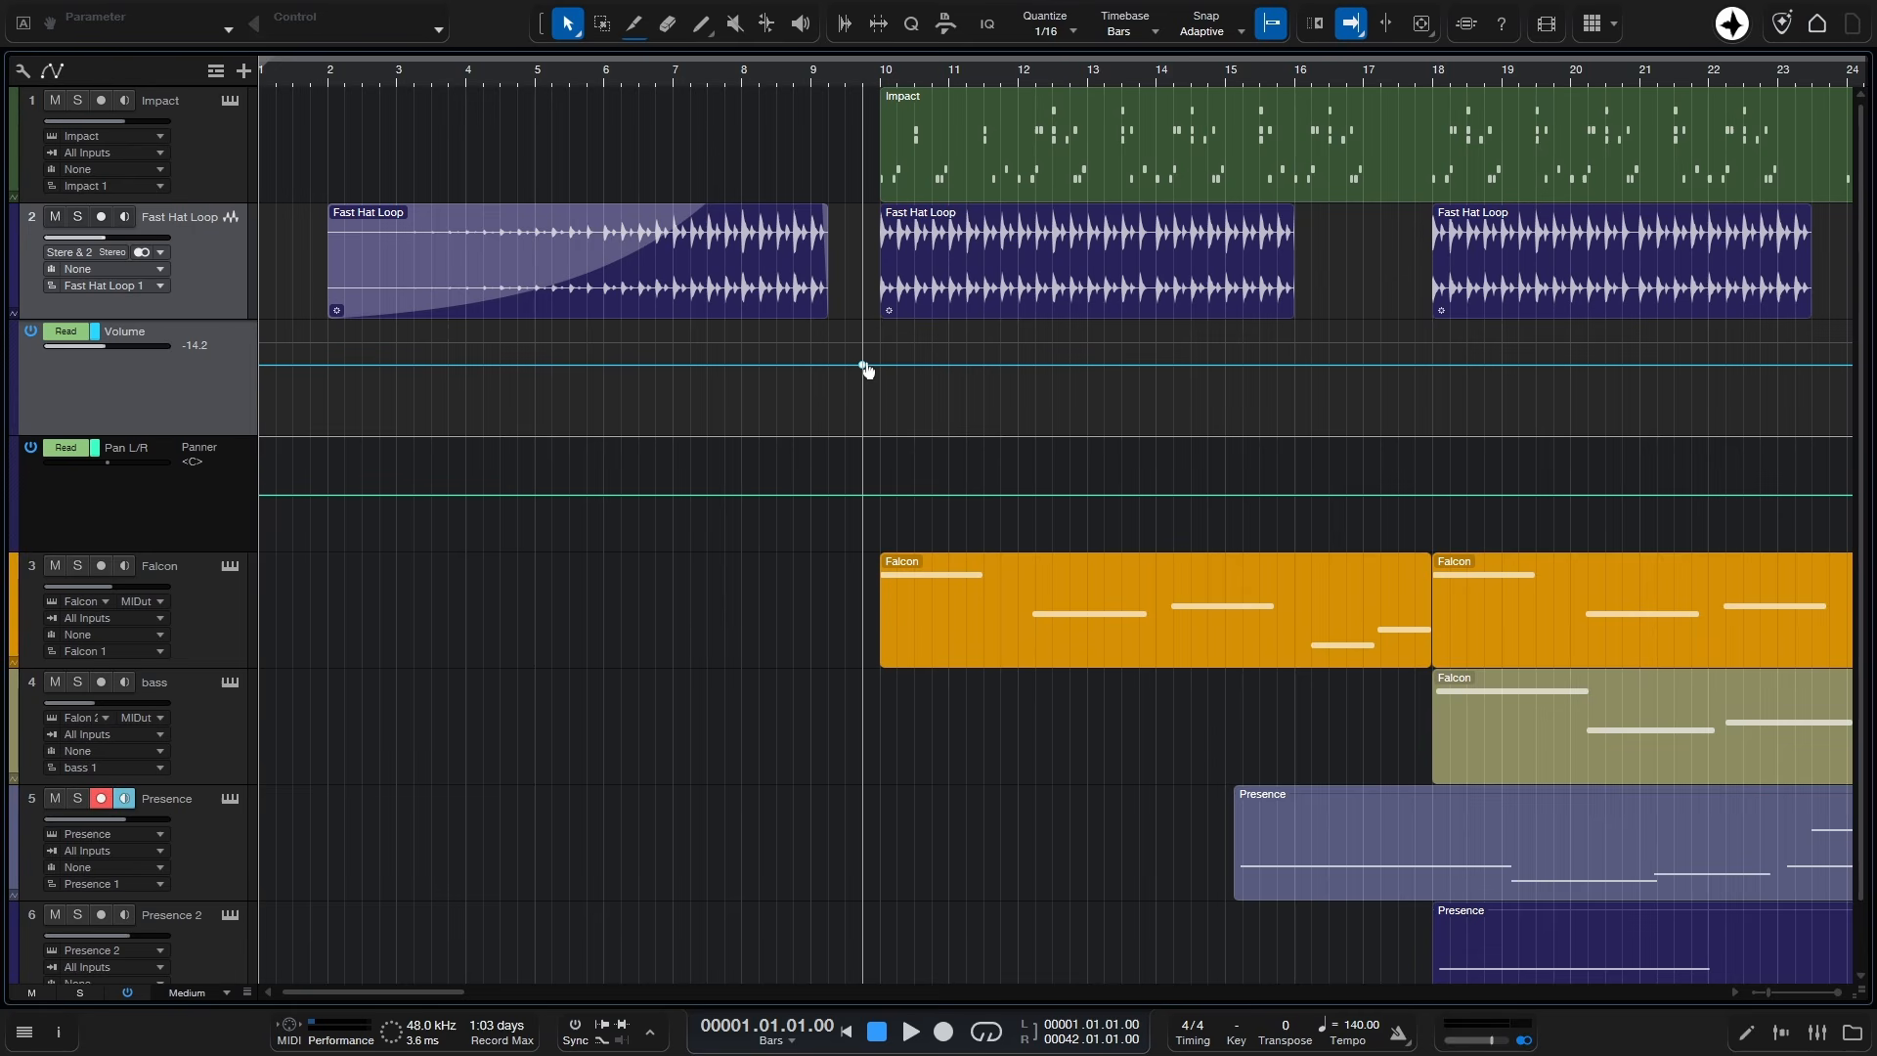
{"action": "left_click", "coordinate": [1834, 368]}
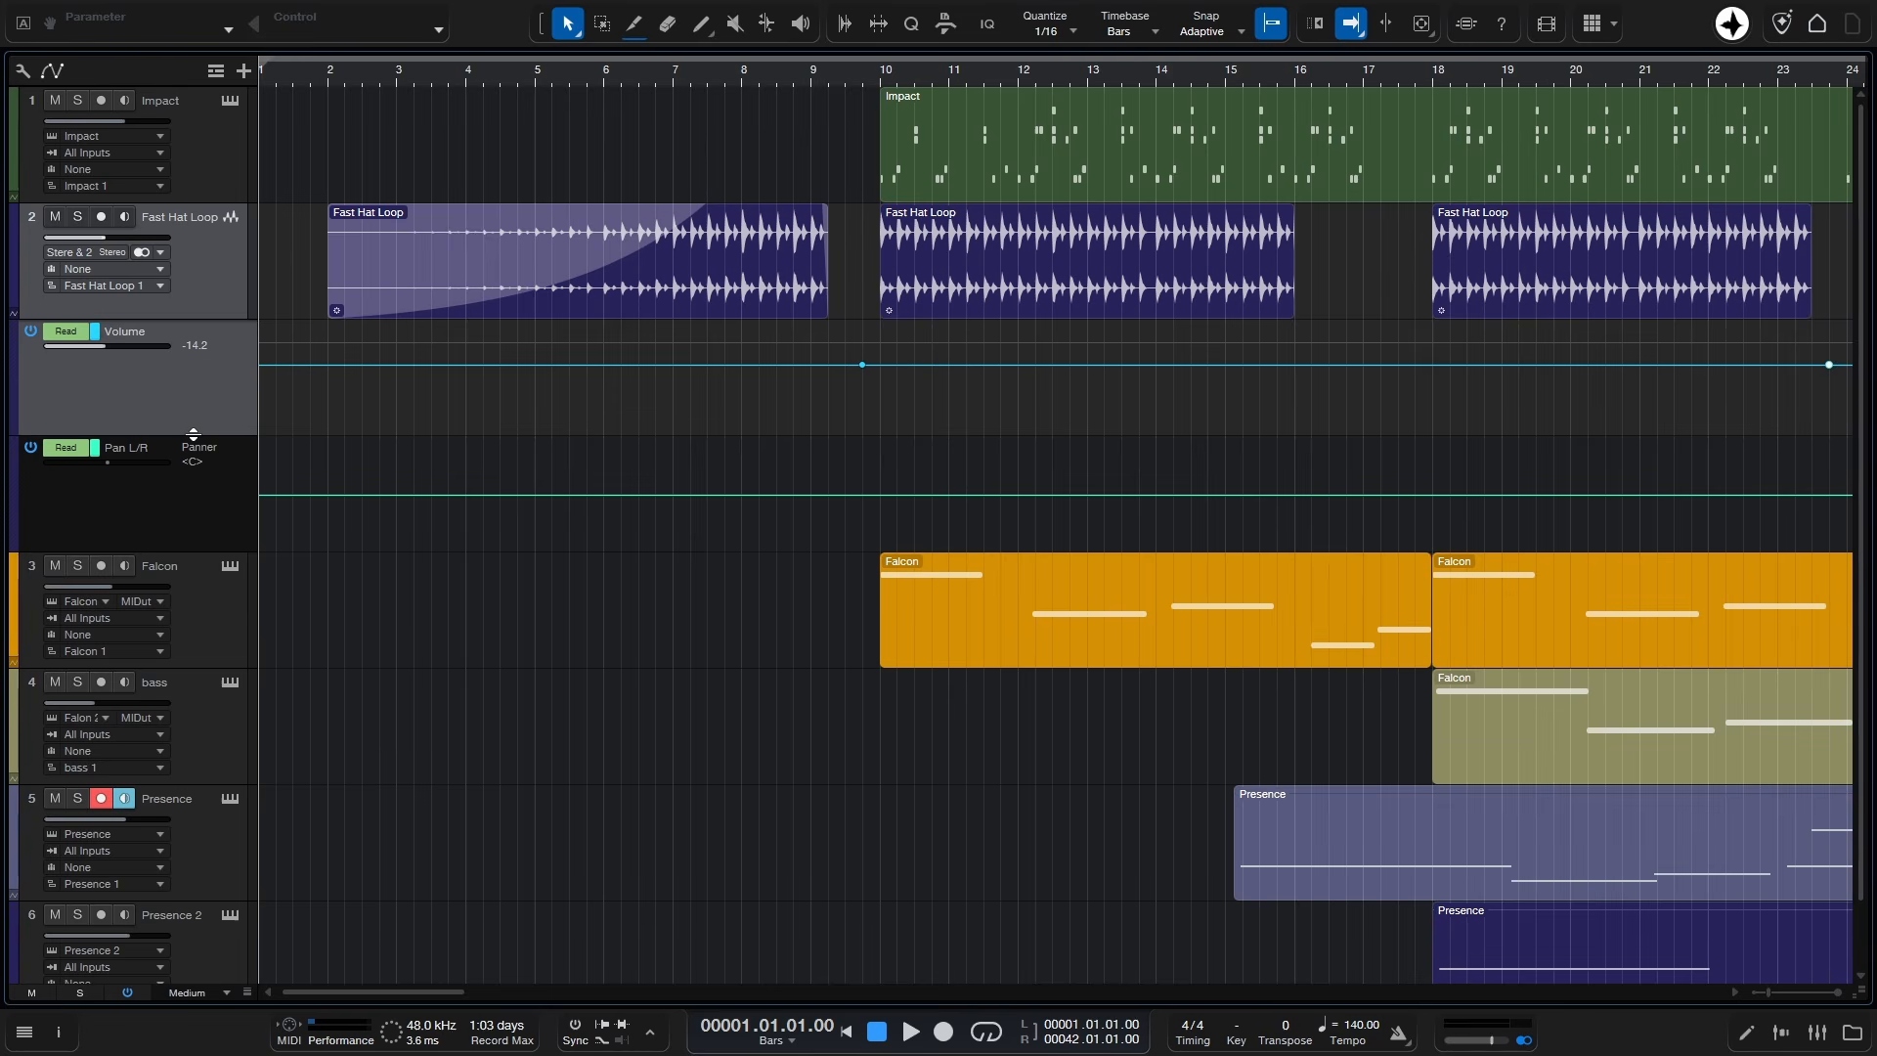
Step: Enlarge the Fast Hat Loop Volume lane and lower the segment between the two points to about -20.3 dB
{"action": "left_click_drag", "start_coordinate": [193, 434], "coordinate": [192, 587]}
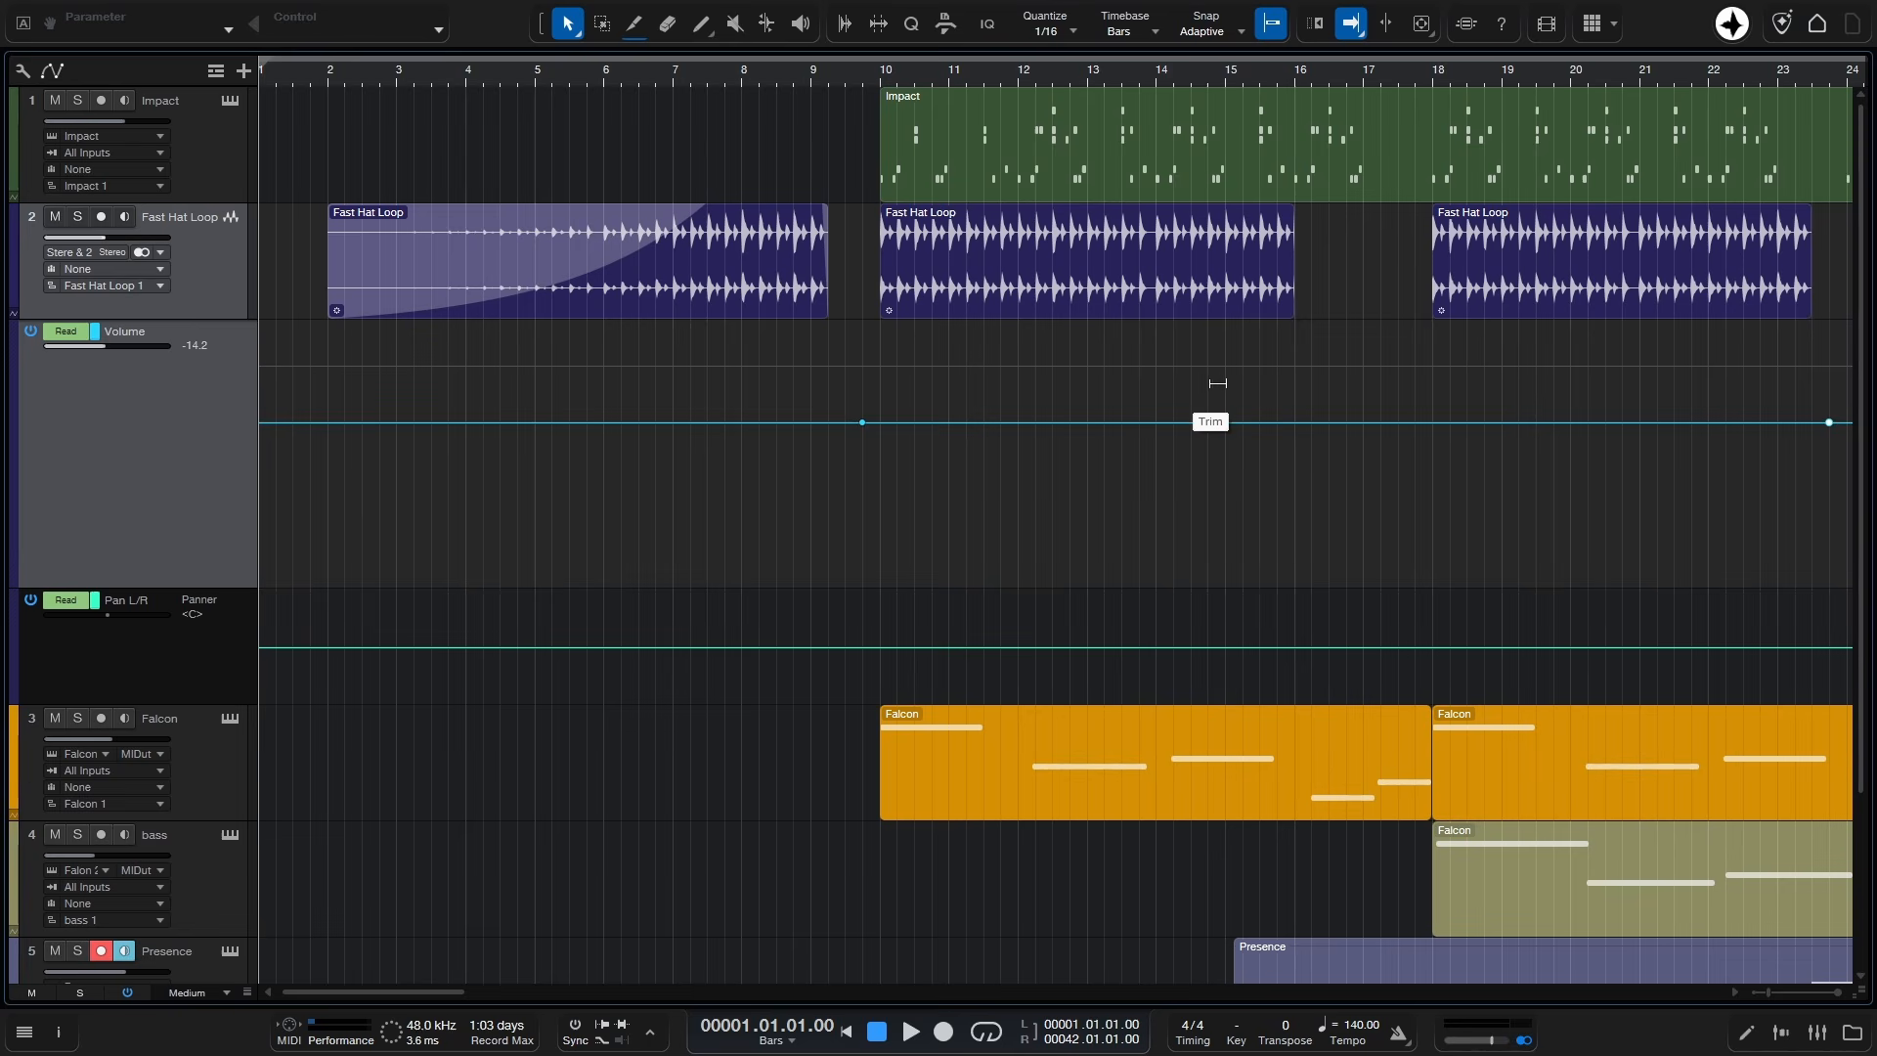
{"action": "left_click_drag", "start_coordinate": [1228, 381], "coordinate": [1217, 427]}
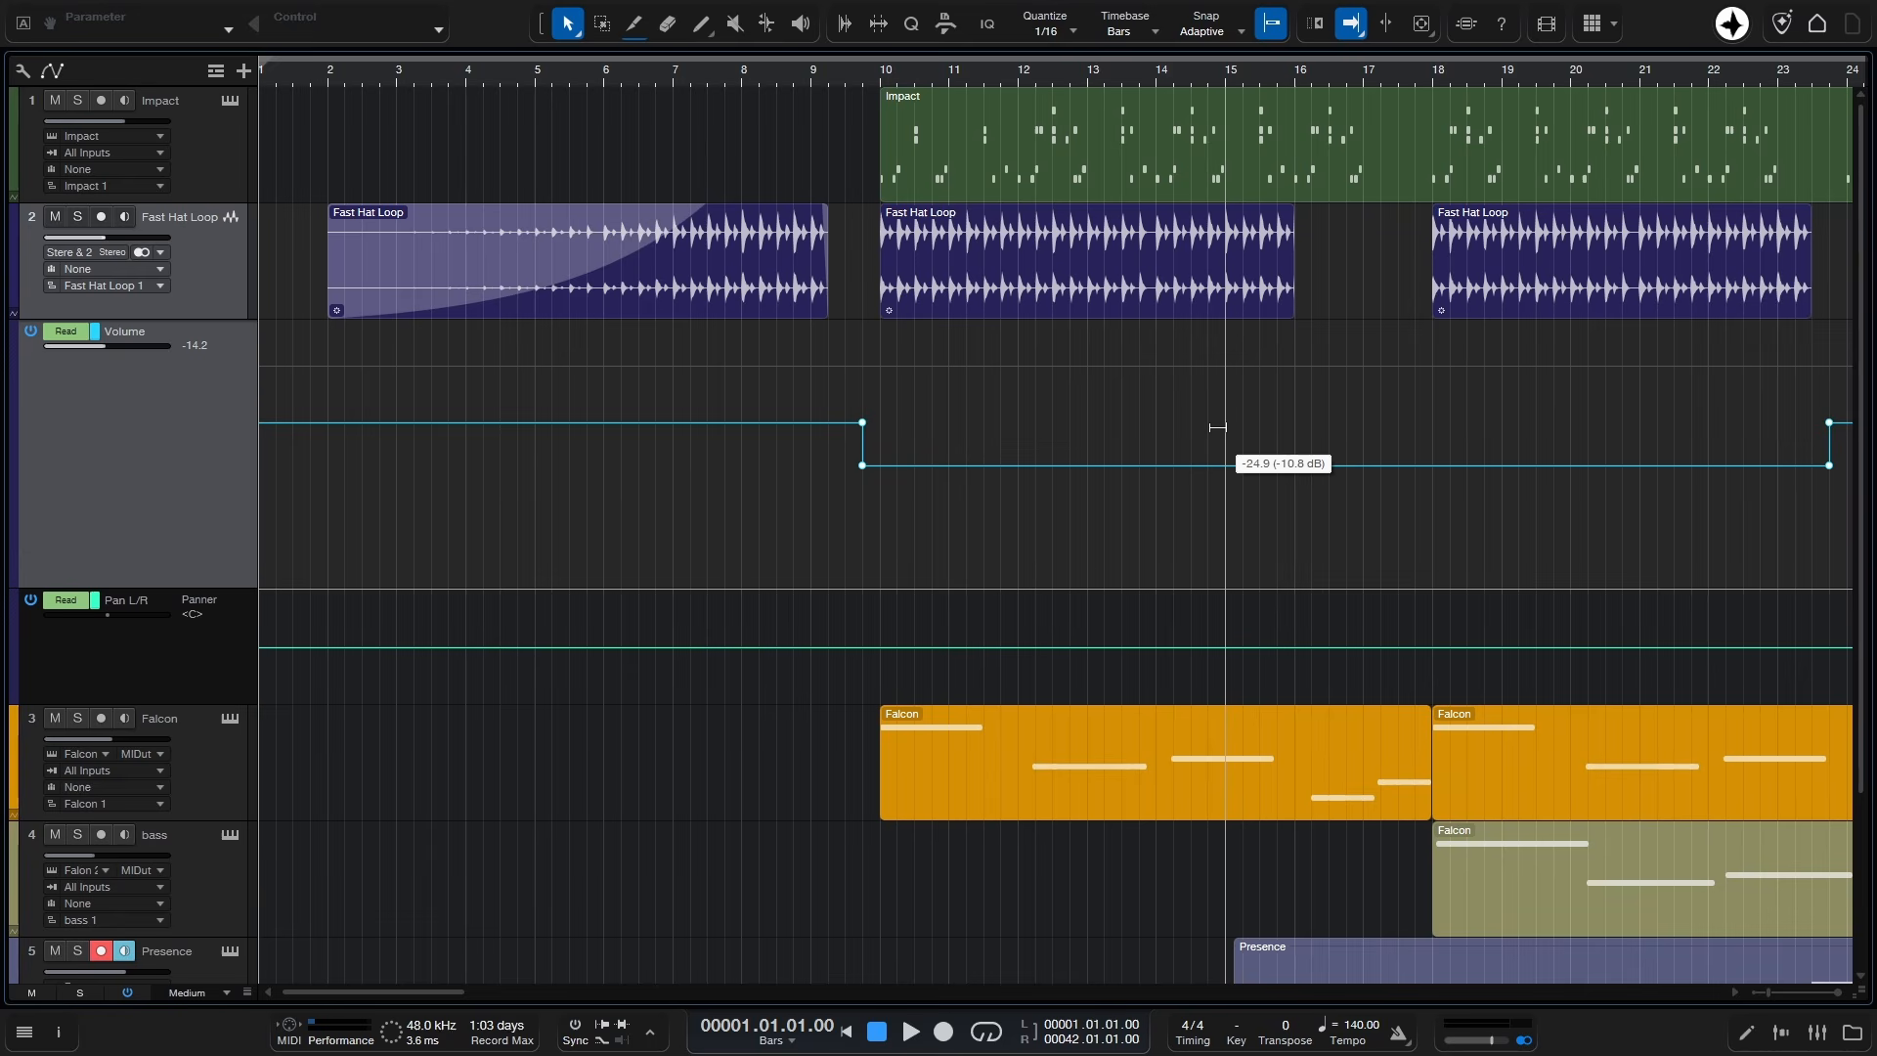
{"action": "left_click_drag", "start_coordinate": [1217, 427], "coordinate": [1228, 411]}
Step: Play from bar 8 beat 2 and trim the Fast Hat Loop Volume segment during playback, down to -28.6 dB and back up to -23.5 dB
{"action": "left_click", "coordinate": [753, 78]}
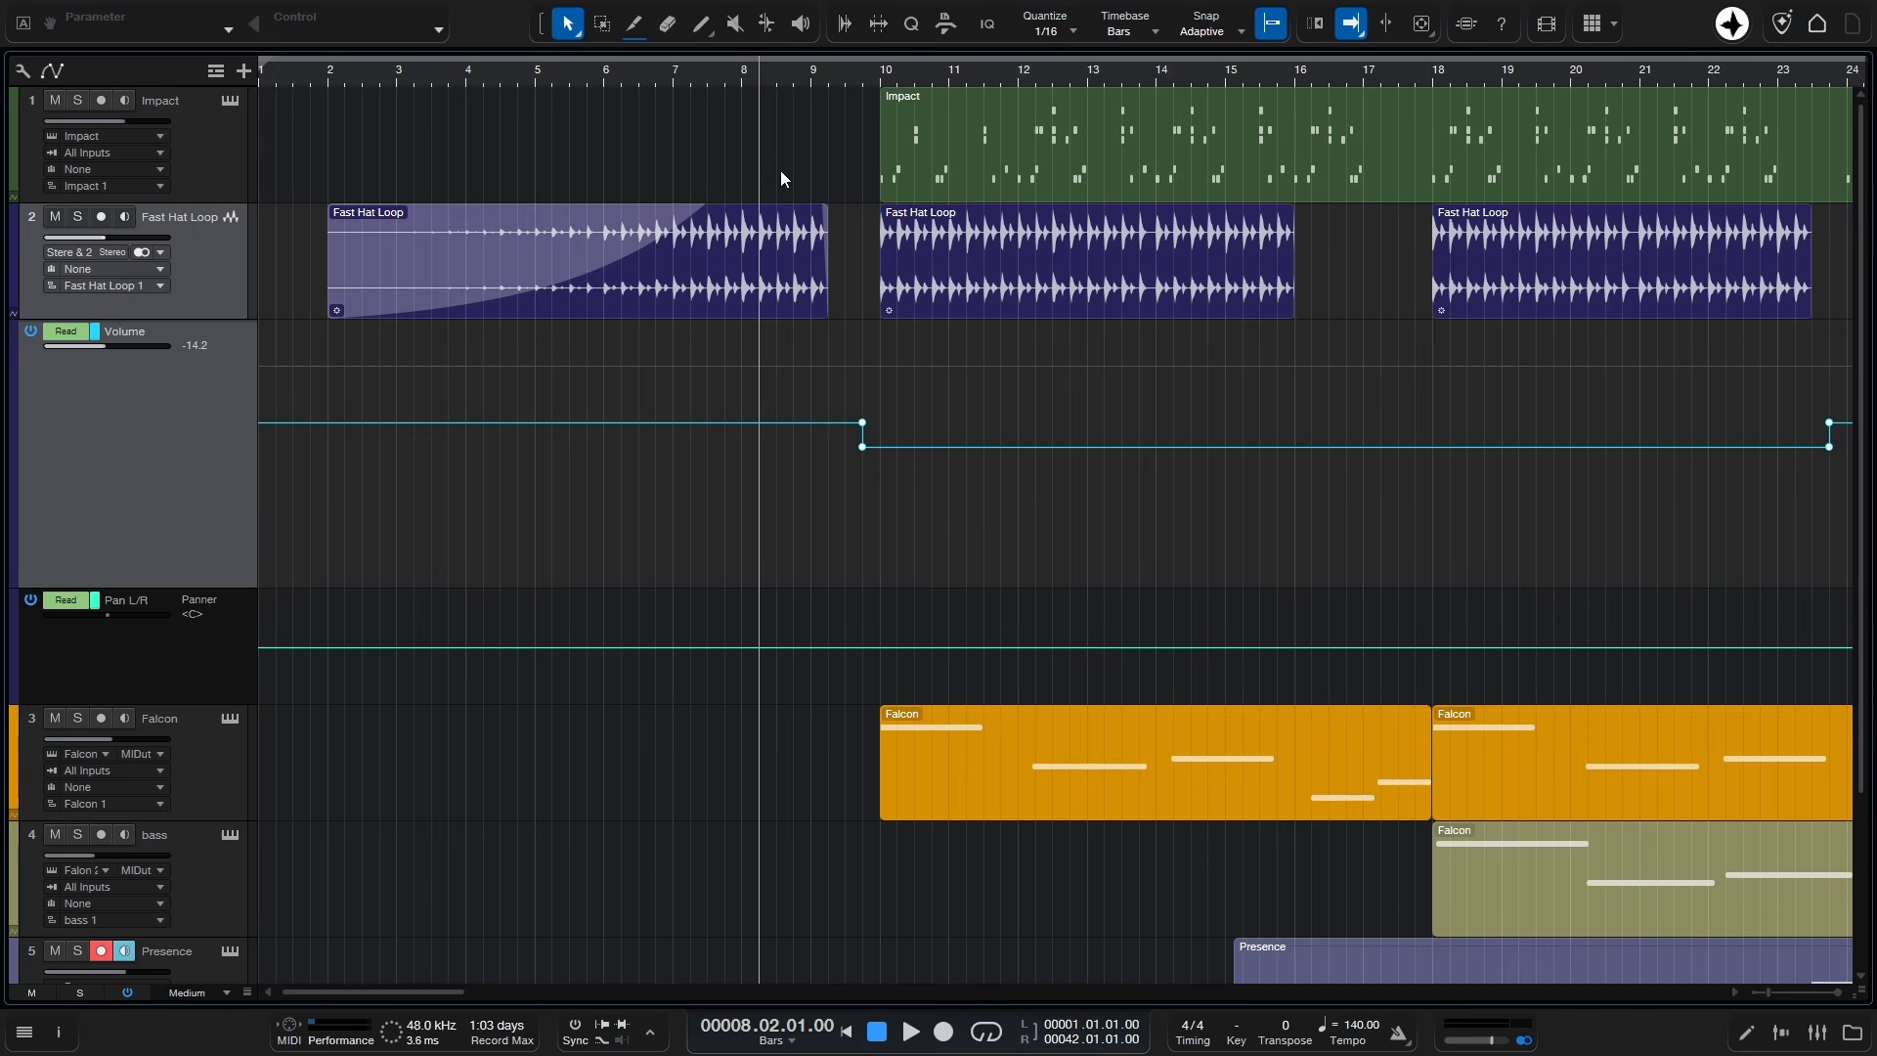
{"action": "key", "text": "space"}
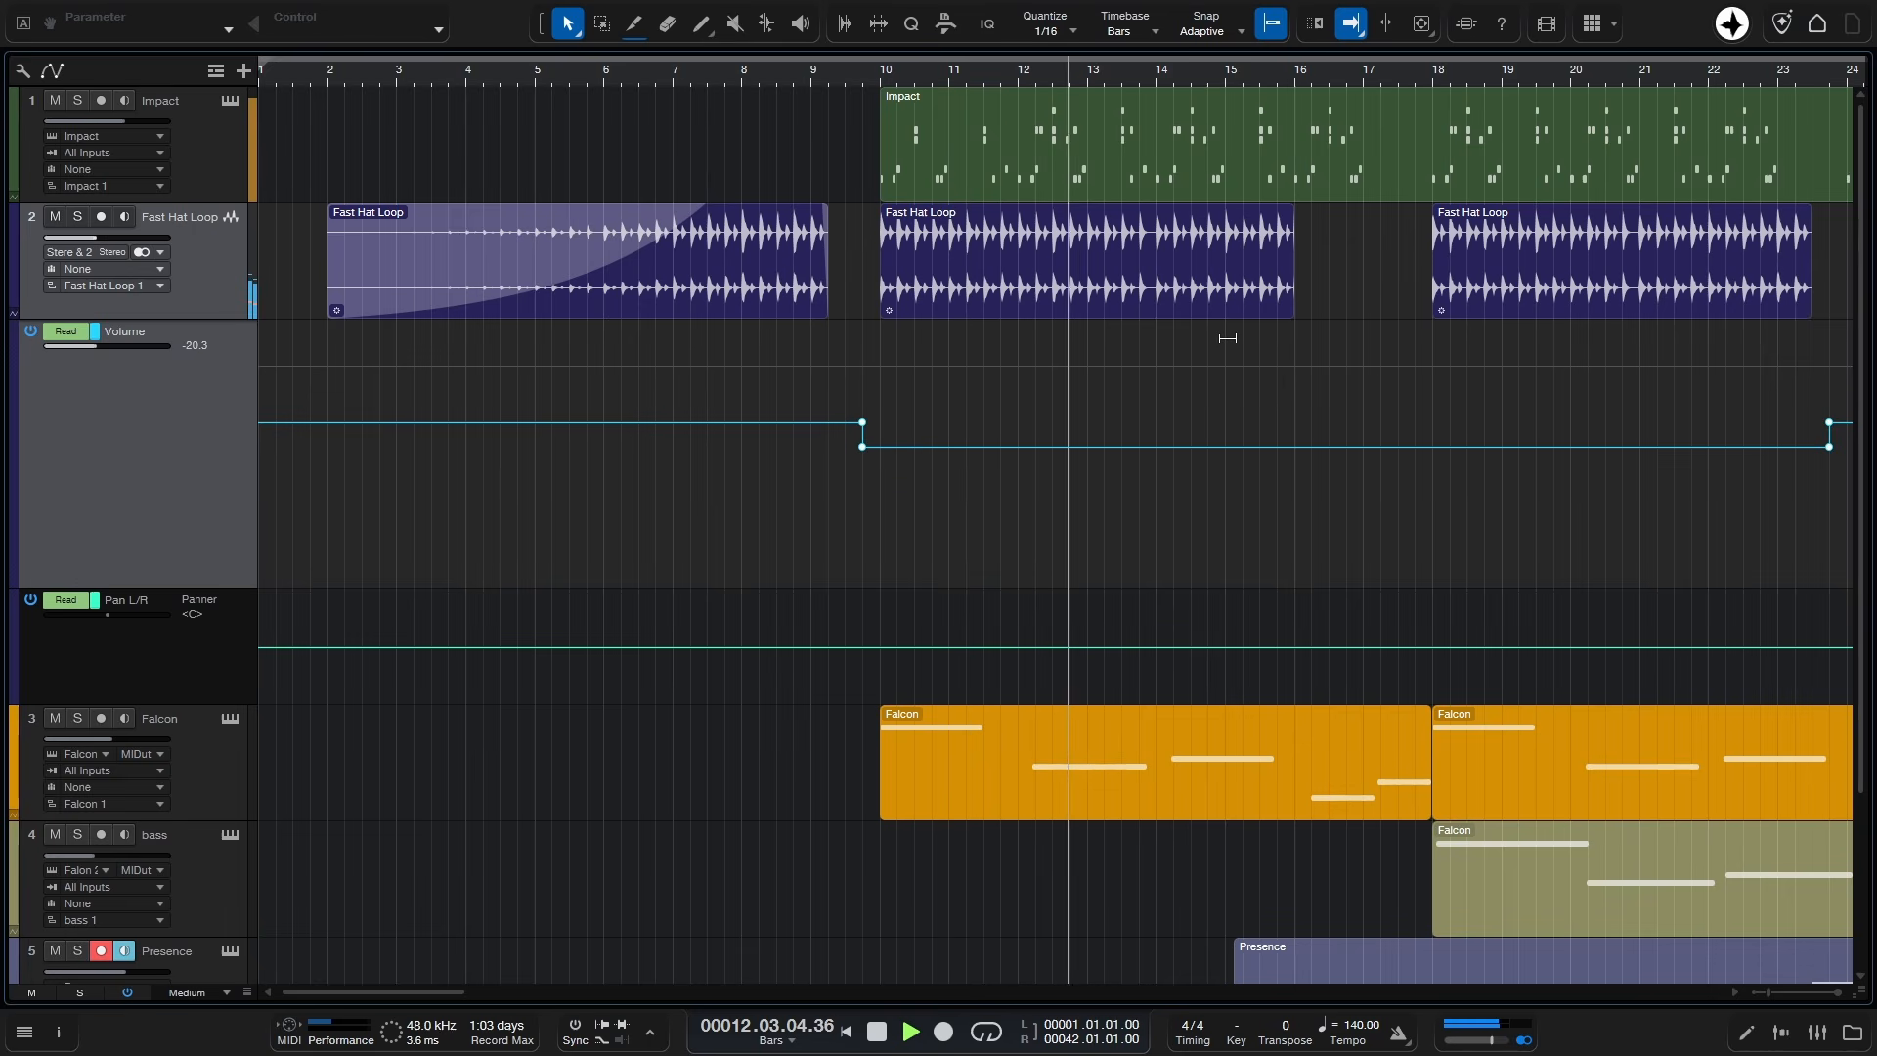
{"action": "left_click", "coordinate": [1389, 384]}
{"action": "left_click_drag", "start_coordinate": [1387, 383], "coordinate": [1382, 413]}
{"action": "key", "text": "f"}
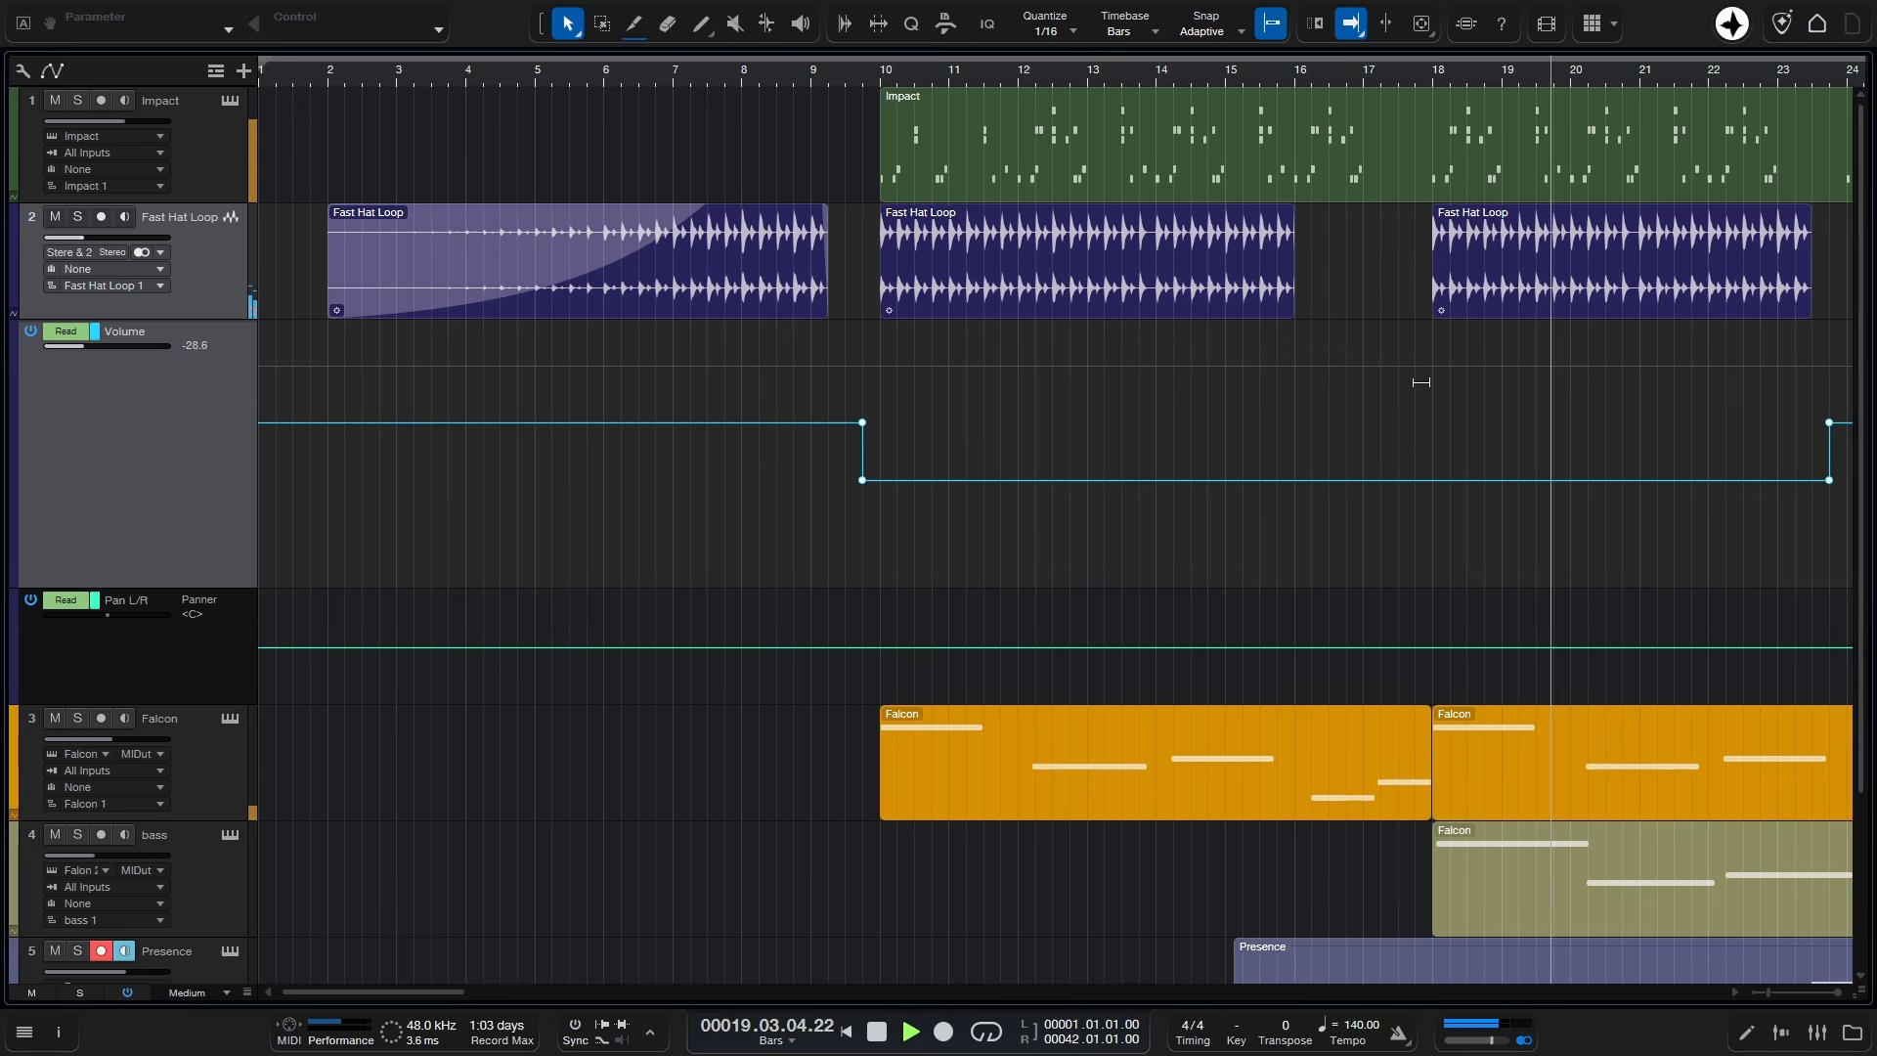
{"action": "key", "text": "f"}
{"action": "left_click_drag", "start_coordinate": [1421, 381], "coordinate": [1424, 354]}
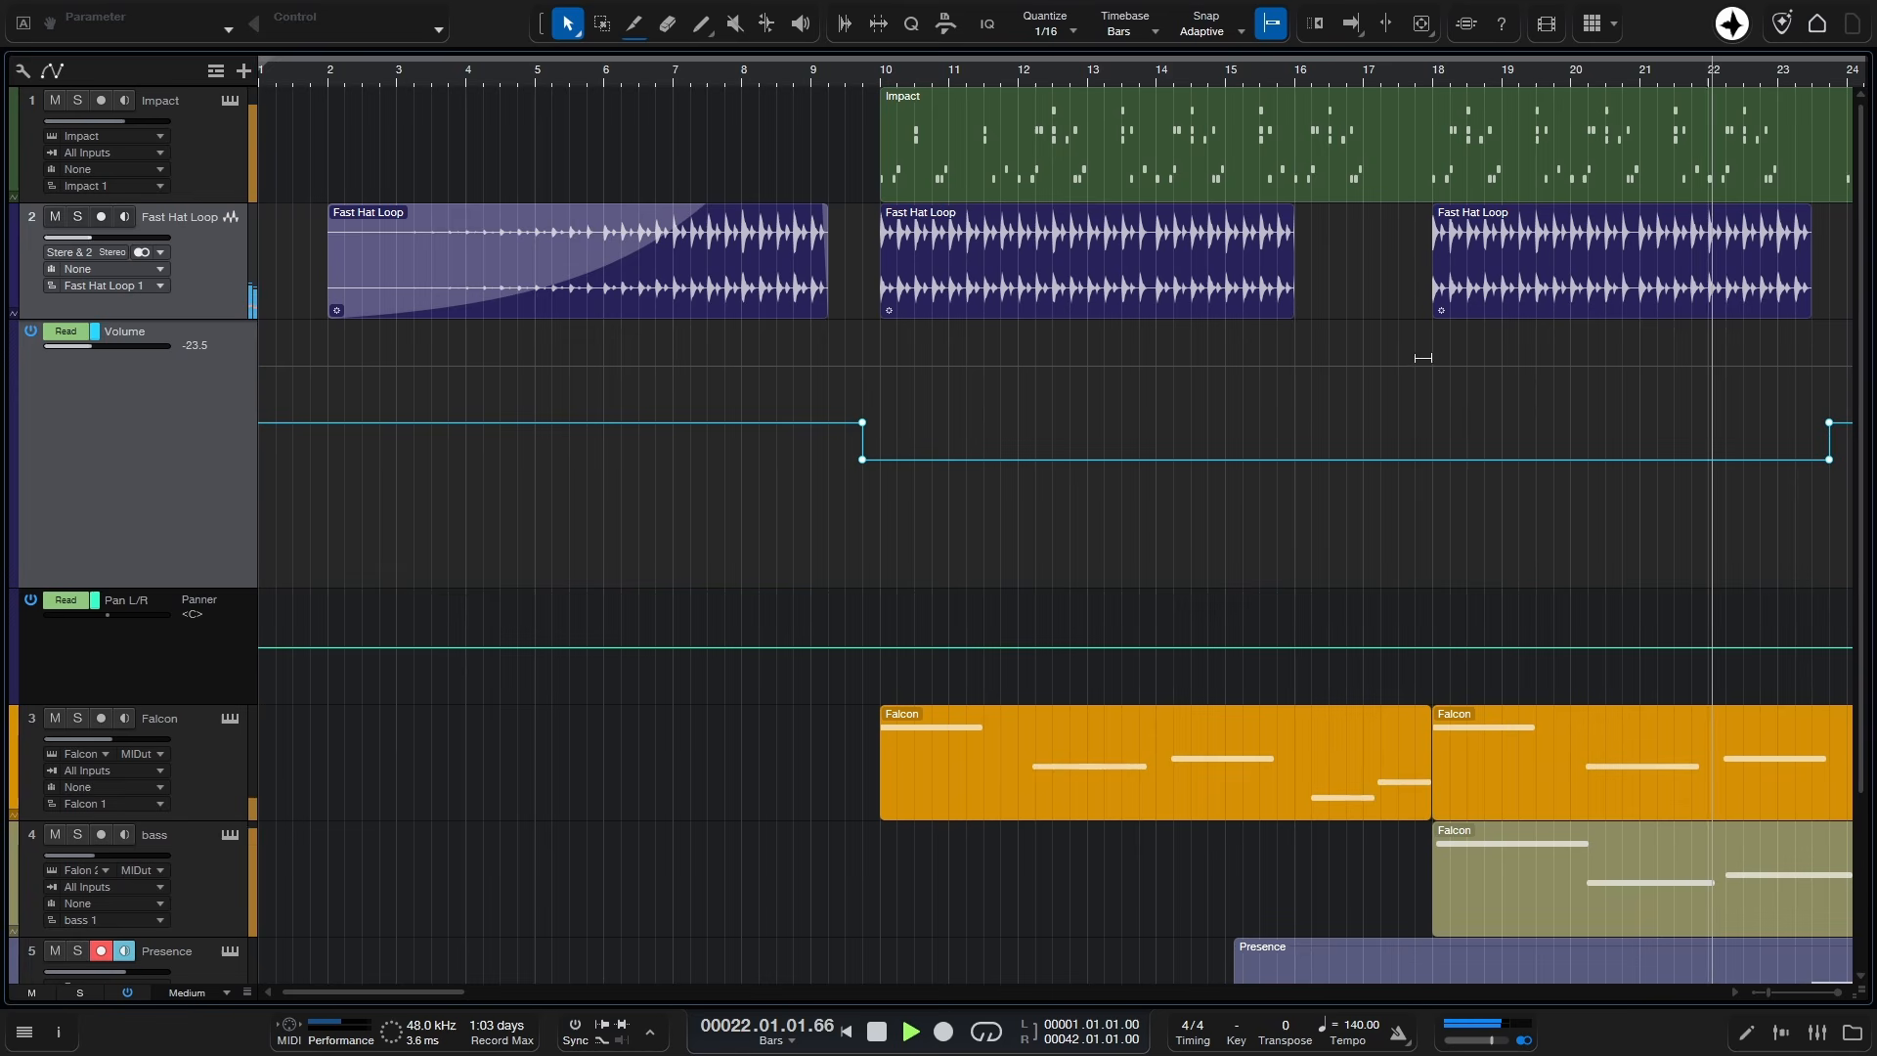
{"action": "key", "text": "f"}
{"action": "key", "text": "space"}
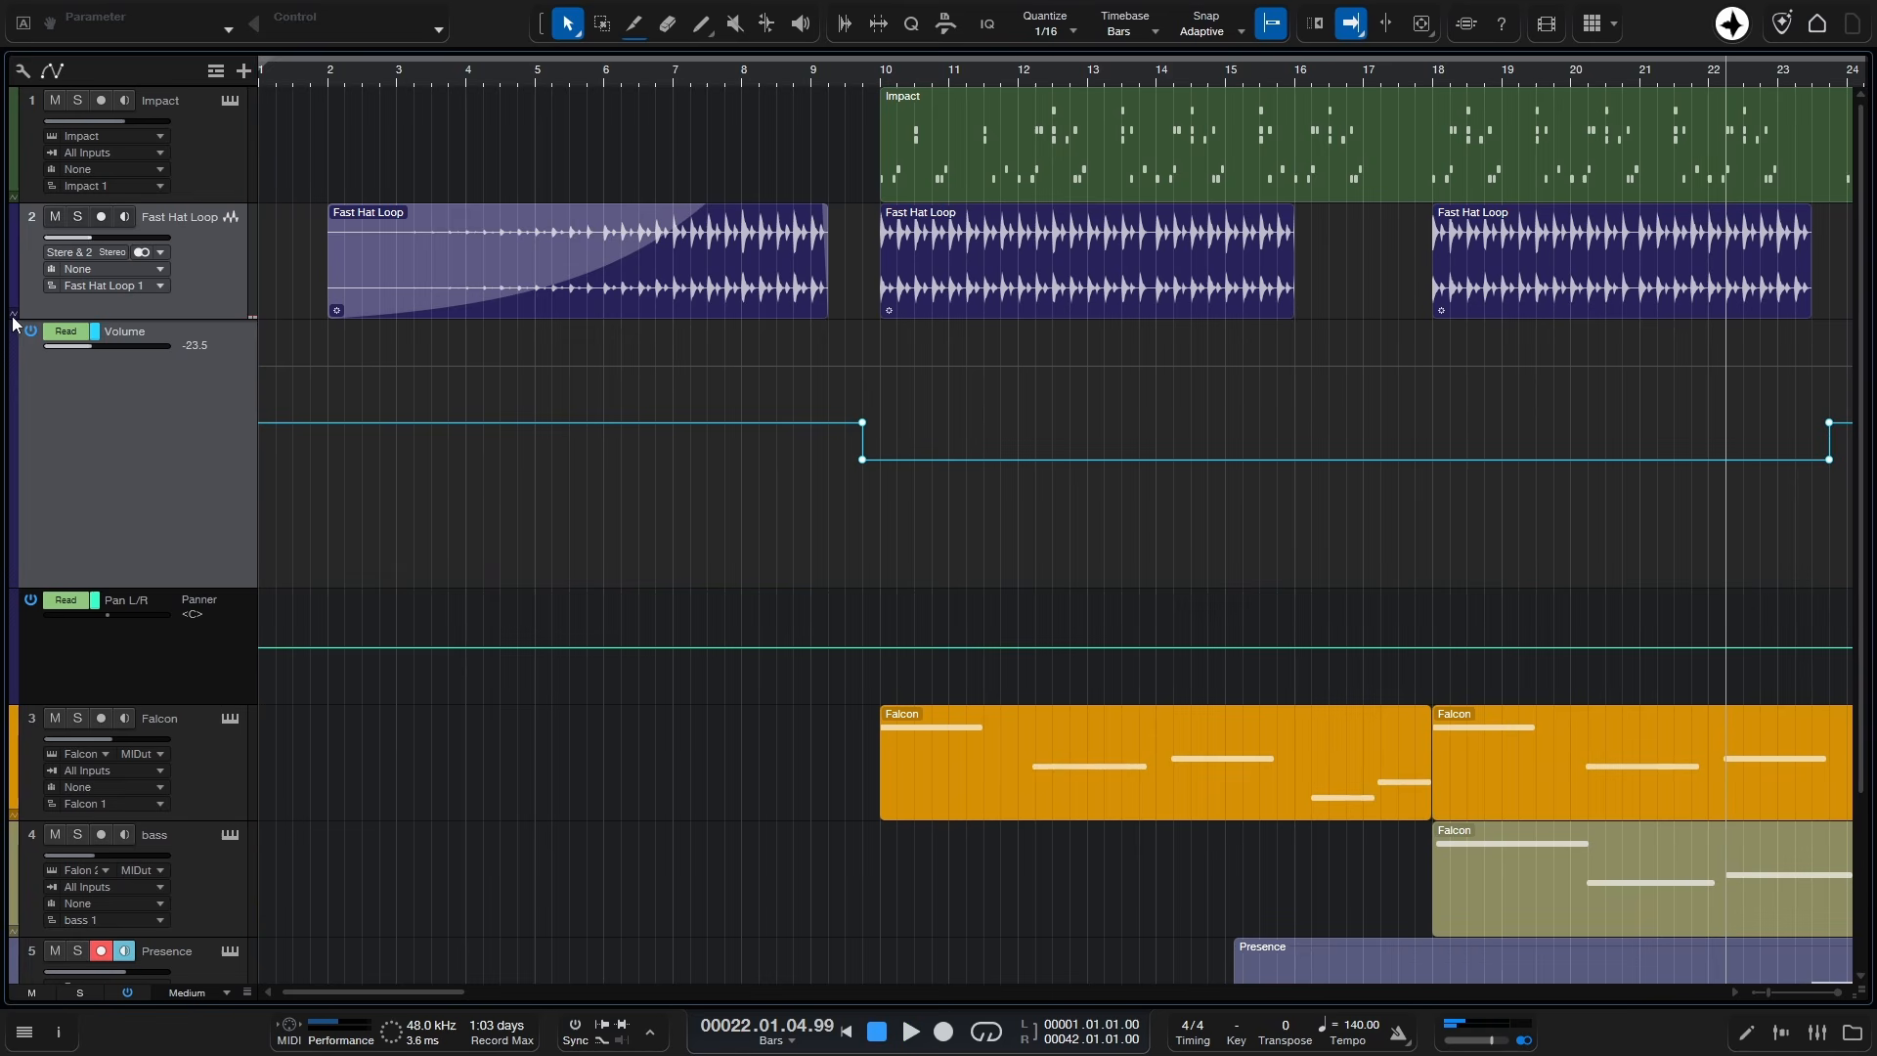
Step: Reduce the height of the Fast Hat Loop Volume lane and collapse the automation lanes
{"action": "left_click_drag", "start_coordinate": [162, 590], "coordinate": [178, 425]}
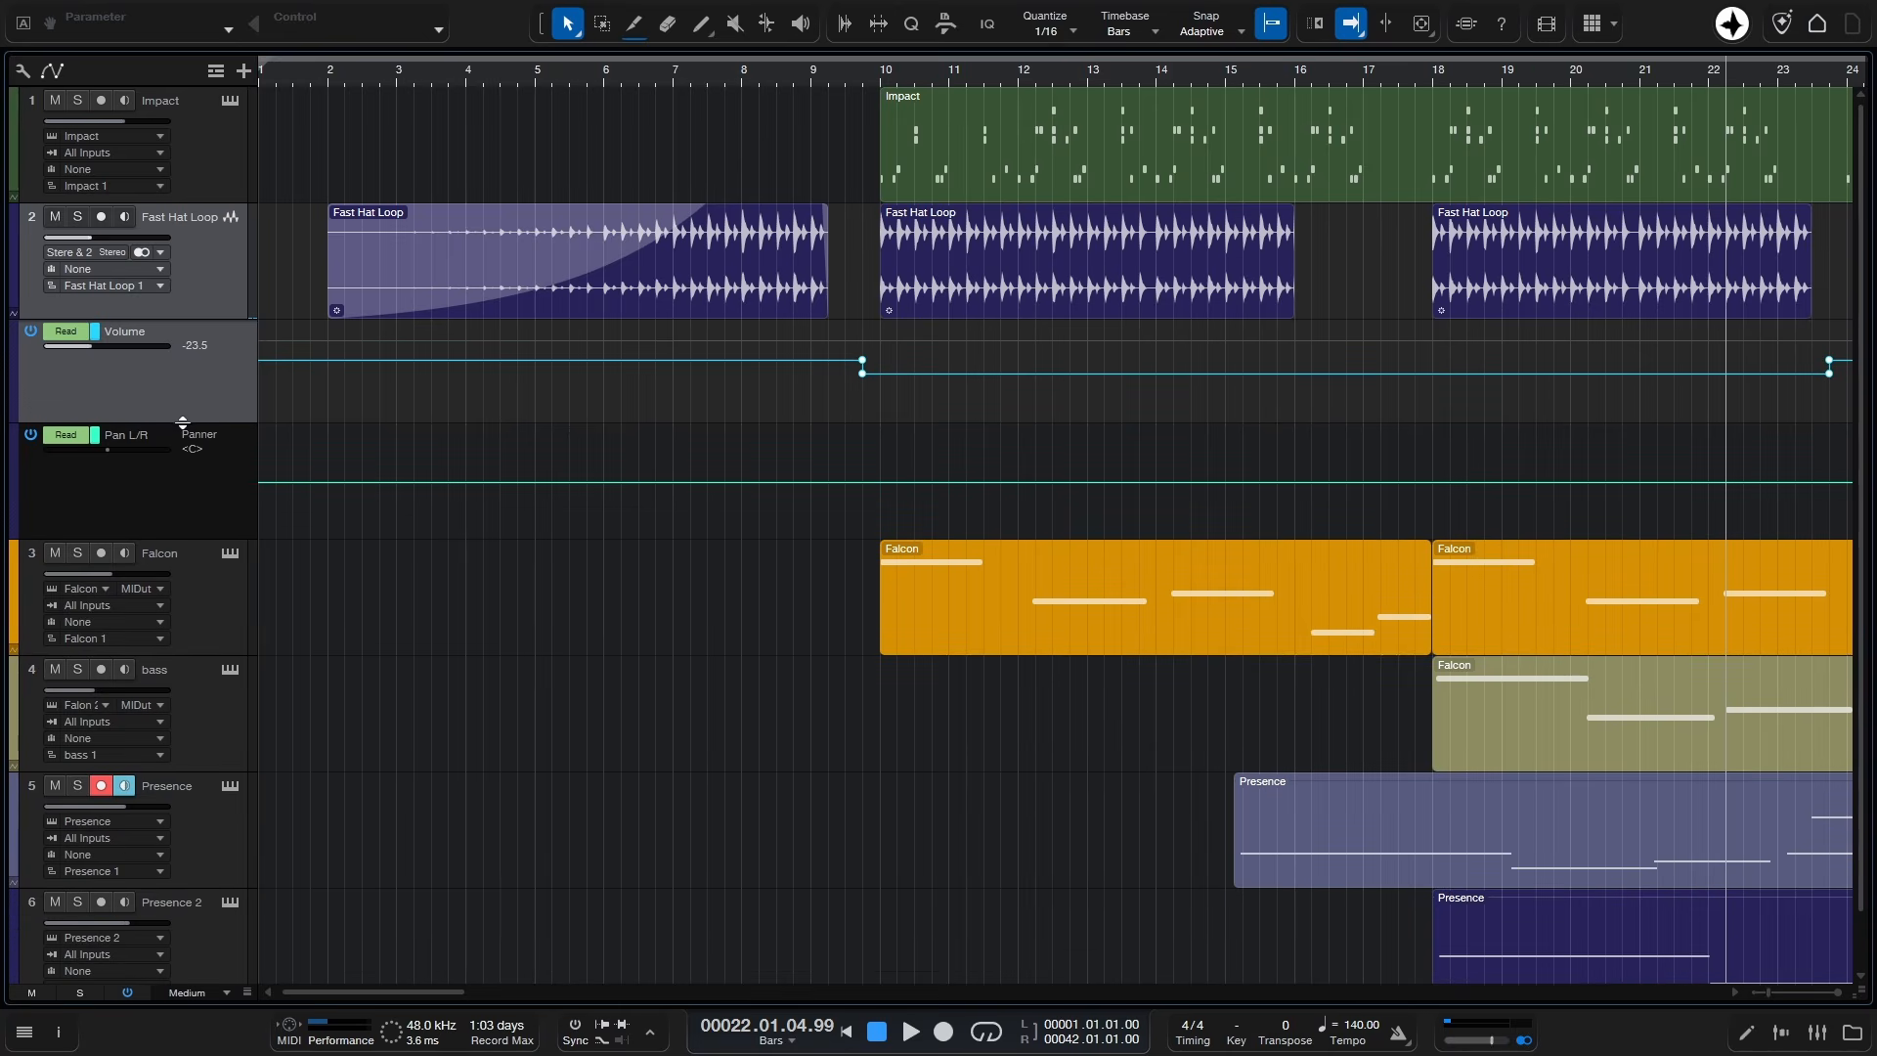
{"action": "left_click", "coordinate": [13, 196]}
{"action": "left_click", "coordinate": [14, 201]}
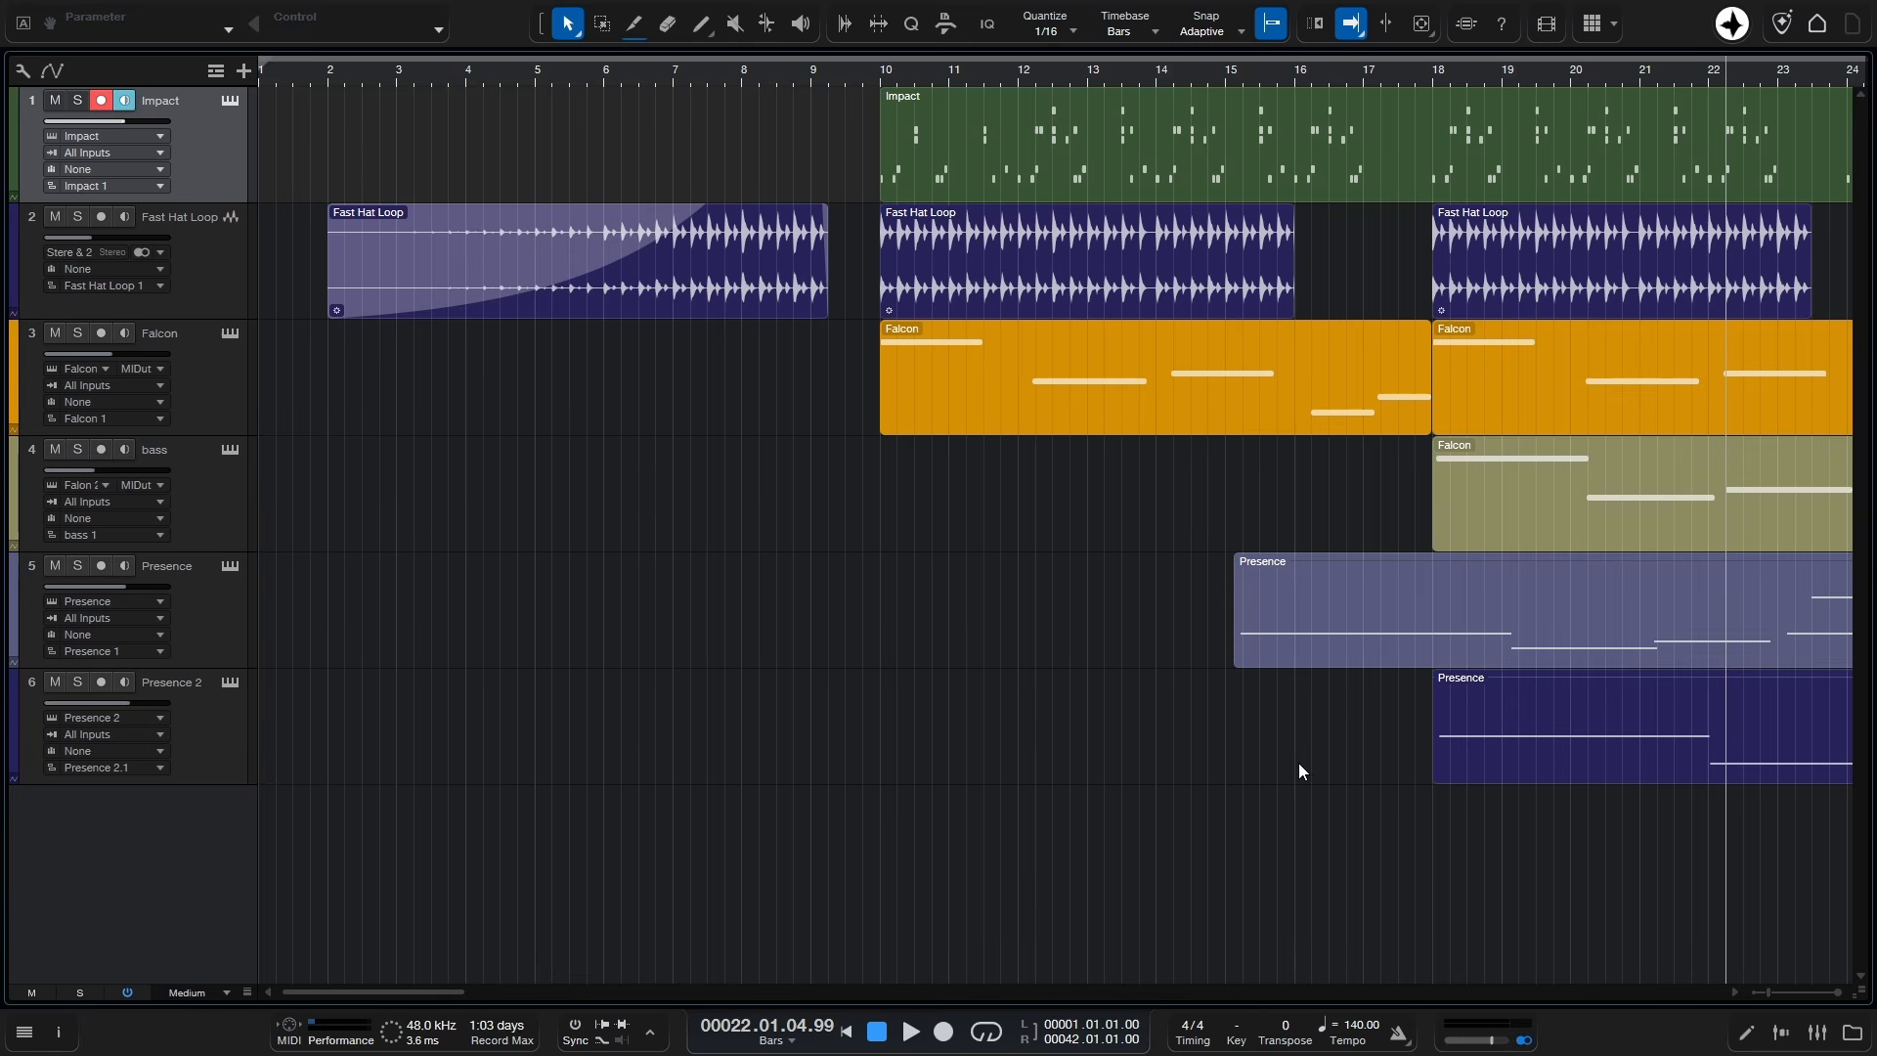
Step: Show the mixing console and open the SparkVerb 3 insert on the FX 1 channel
{"action": "left_click", "coordinate": [1817, 1032]}
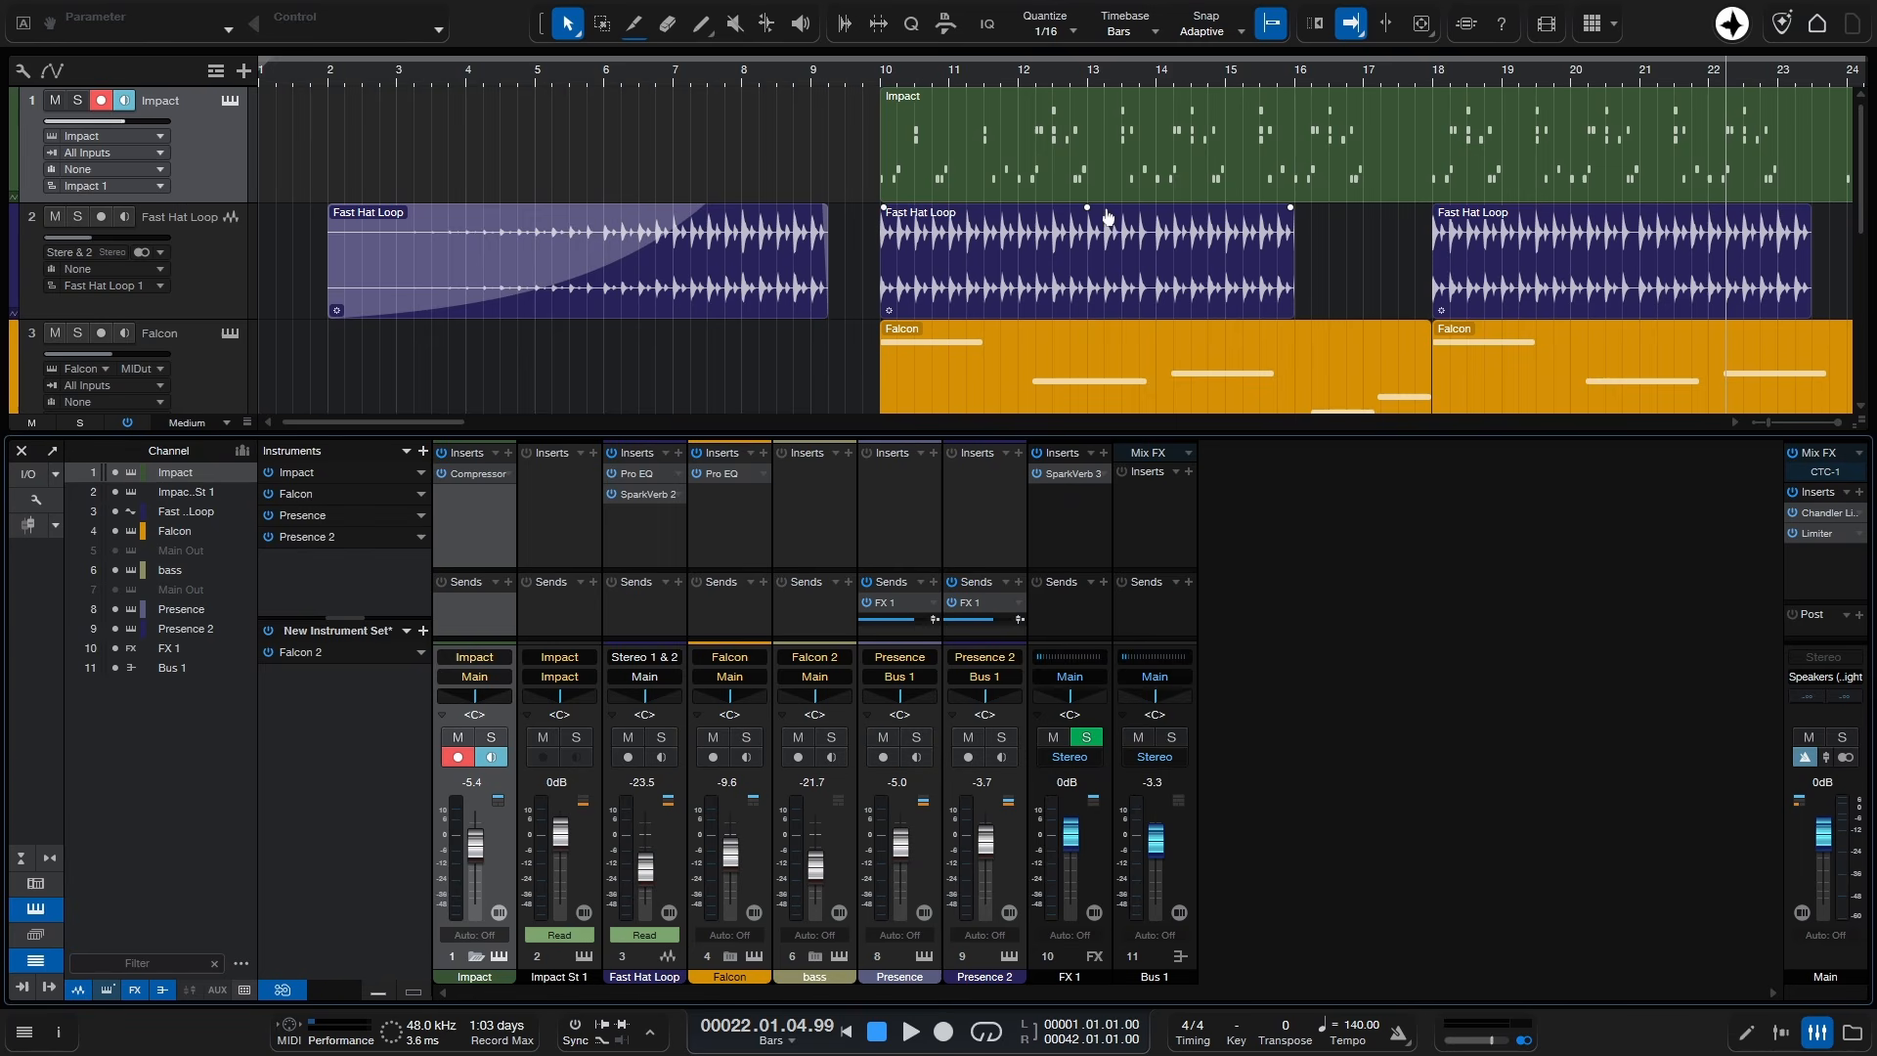
{"action": "scroll", "coordinate": [1134, 221], "scroll_direction": "down", "scroll_amount": 3}
{"action": "scroll", "coordinate": [1144, 240], "scroll_direction": "down", "scroll_amount": 1}
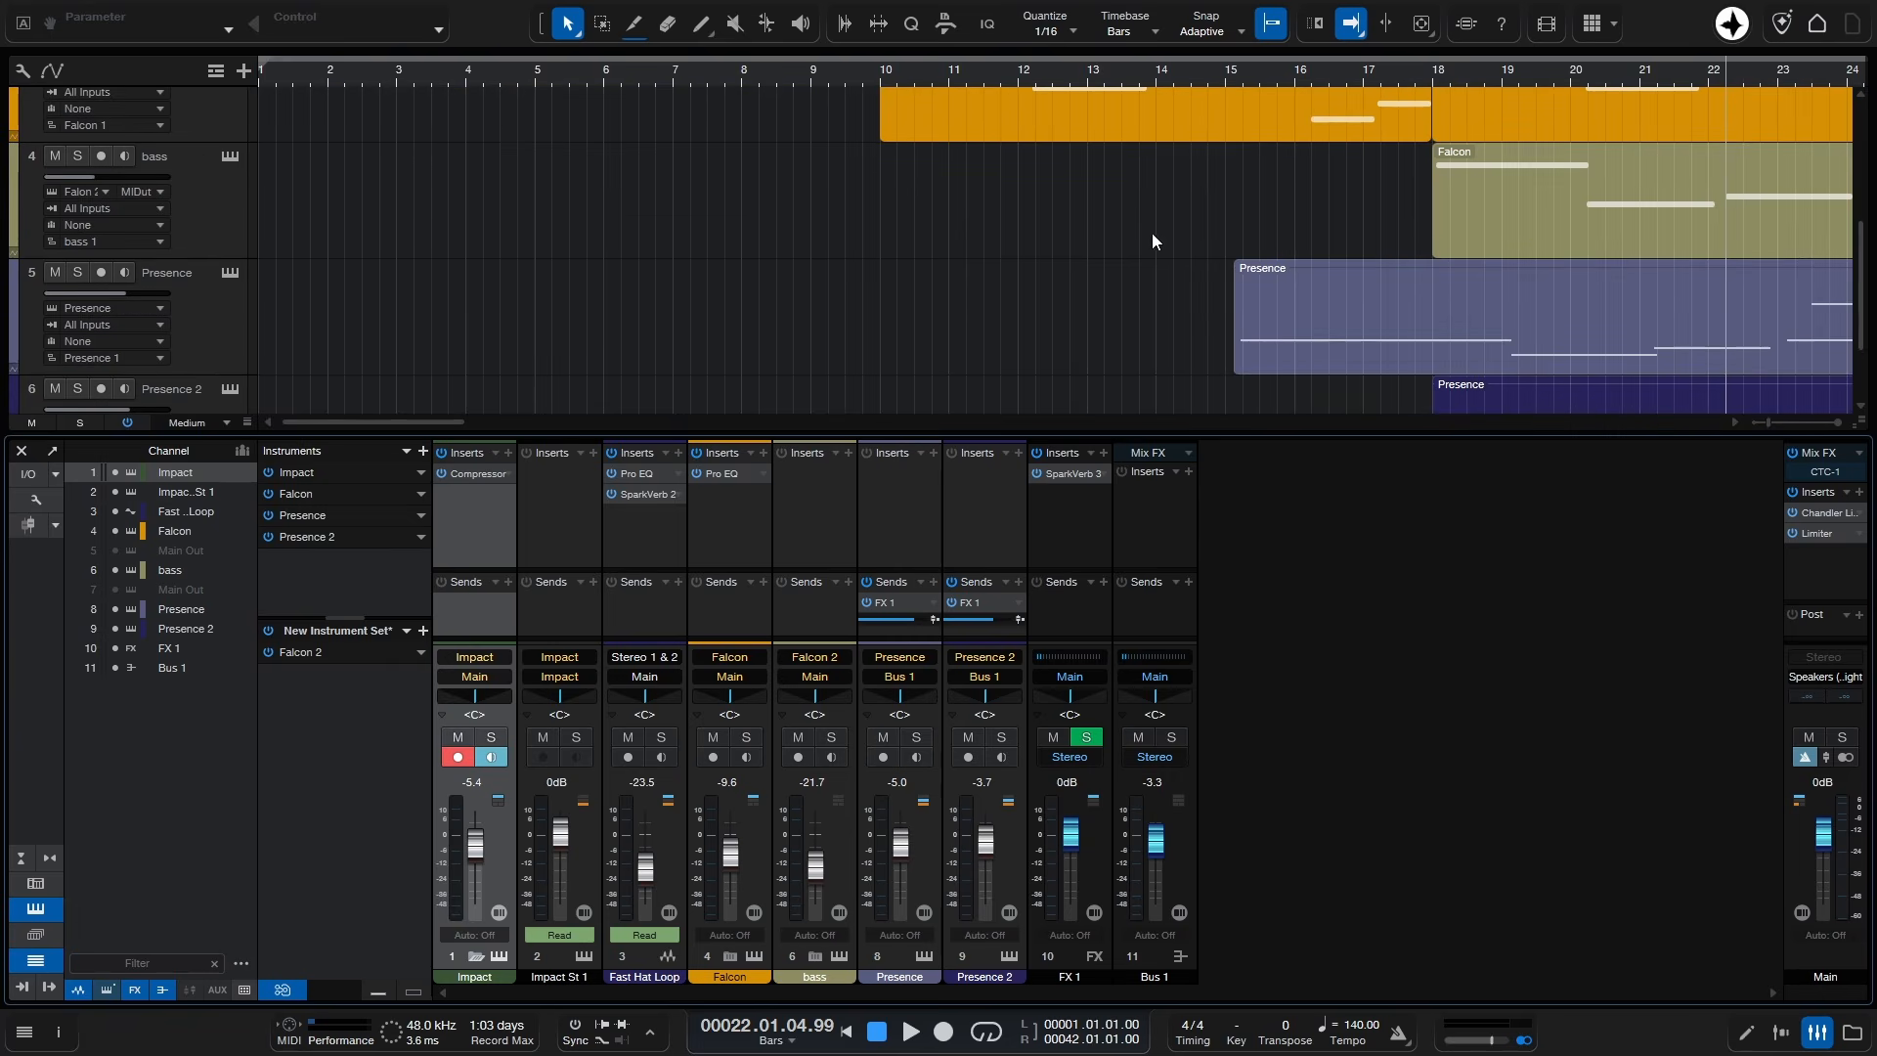
{"action": "left_click_drag", "start_coordinate": [1222, 76], "coordinate": [1134, 67]}
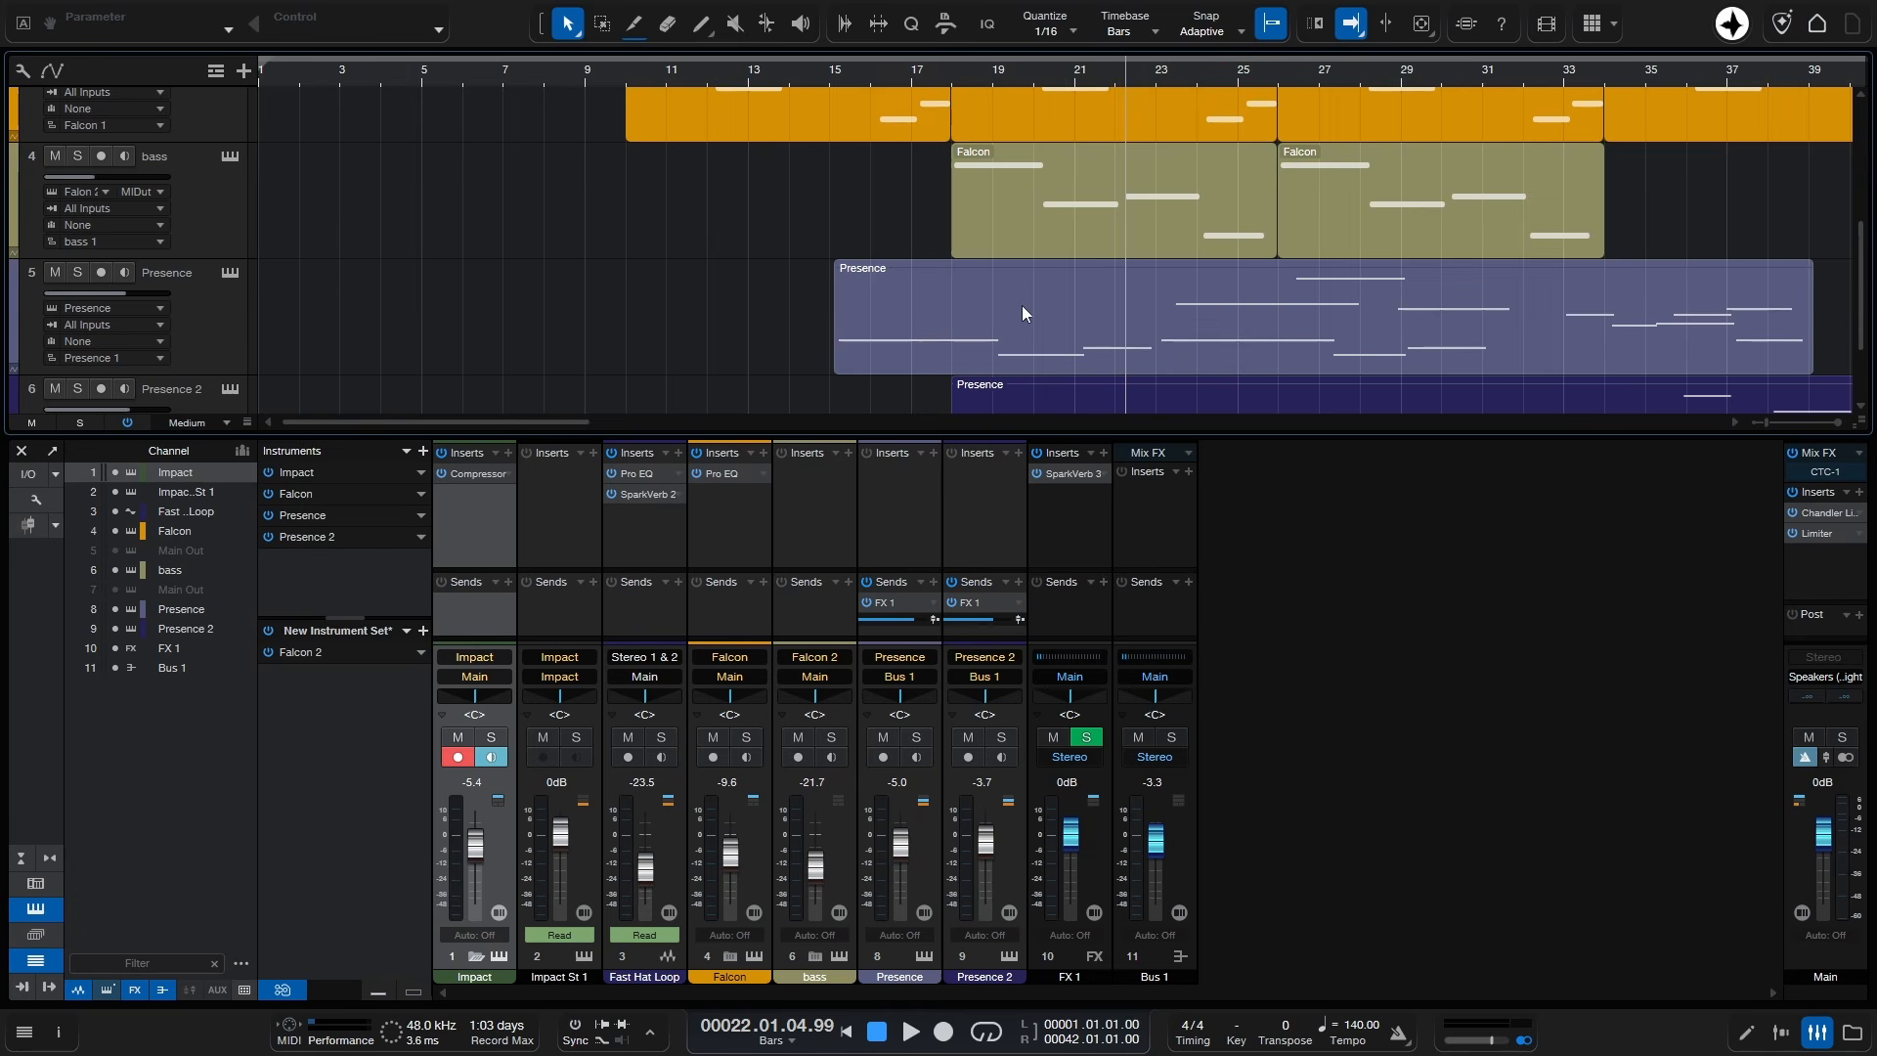
{"action": "left_click_drag", "start_coordinate": [1069, 74], "coordinate": [1060, 104]}
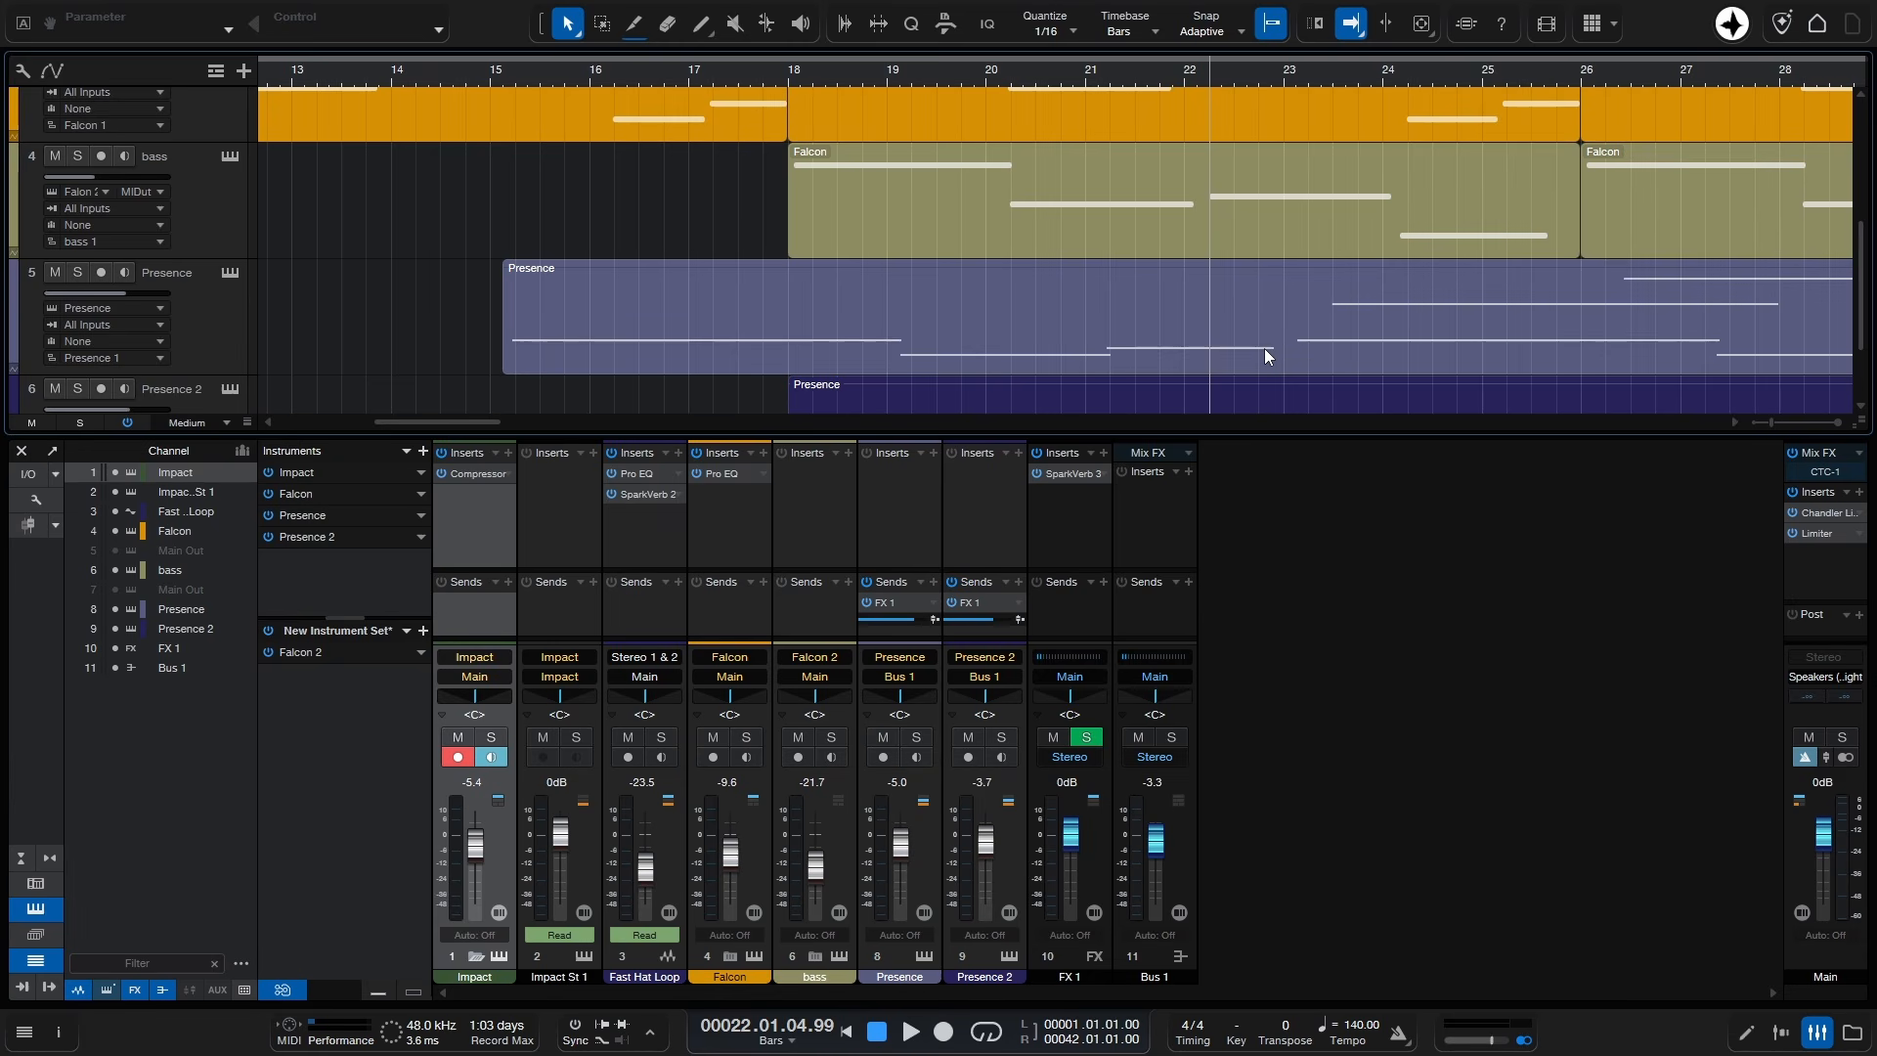
{"action": "left_click", "coordinate": [1065, 474]}
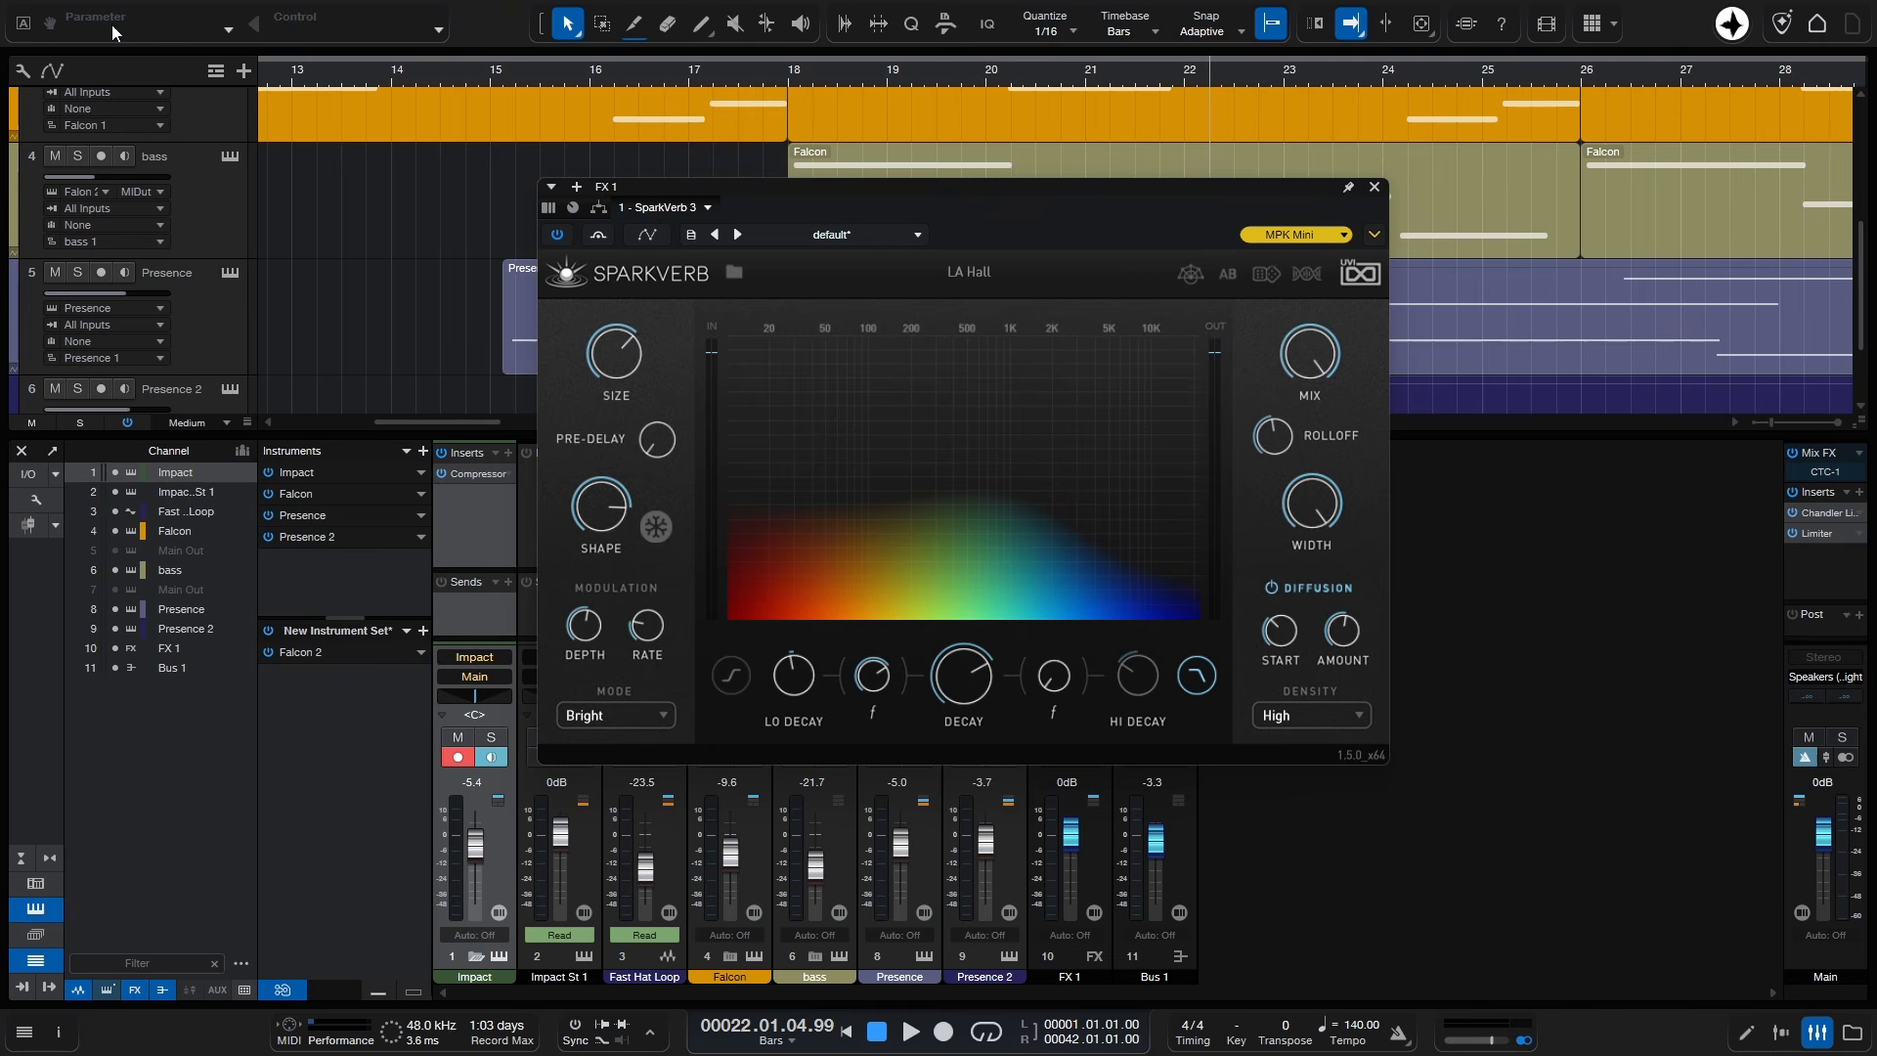
Step: Toggle SparkVerb's bypass on and off, create an automation track for that parameter and close the plug-in window
{"action": "left_click", "coordinate": [598, 236]}
{"action": "left_click", "coordinate": [597, 237]}
{"action": "left_click", "coordinate": [24, 24]}
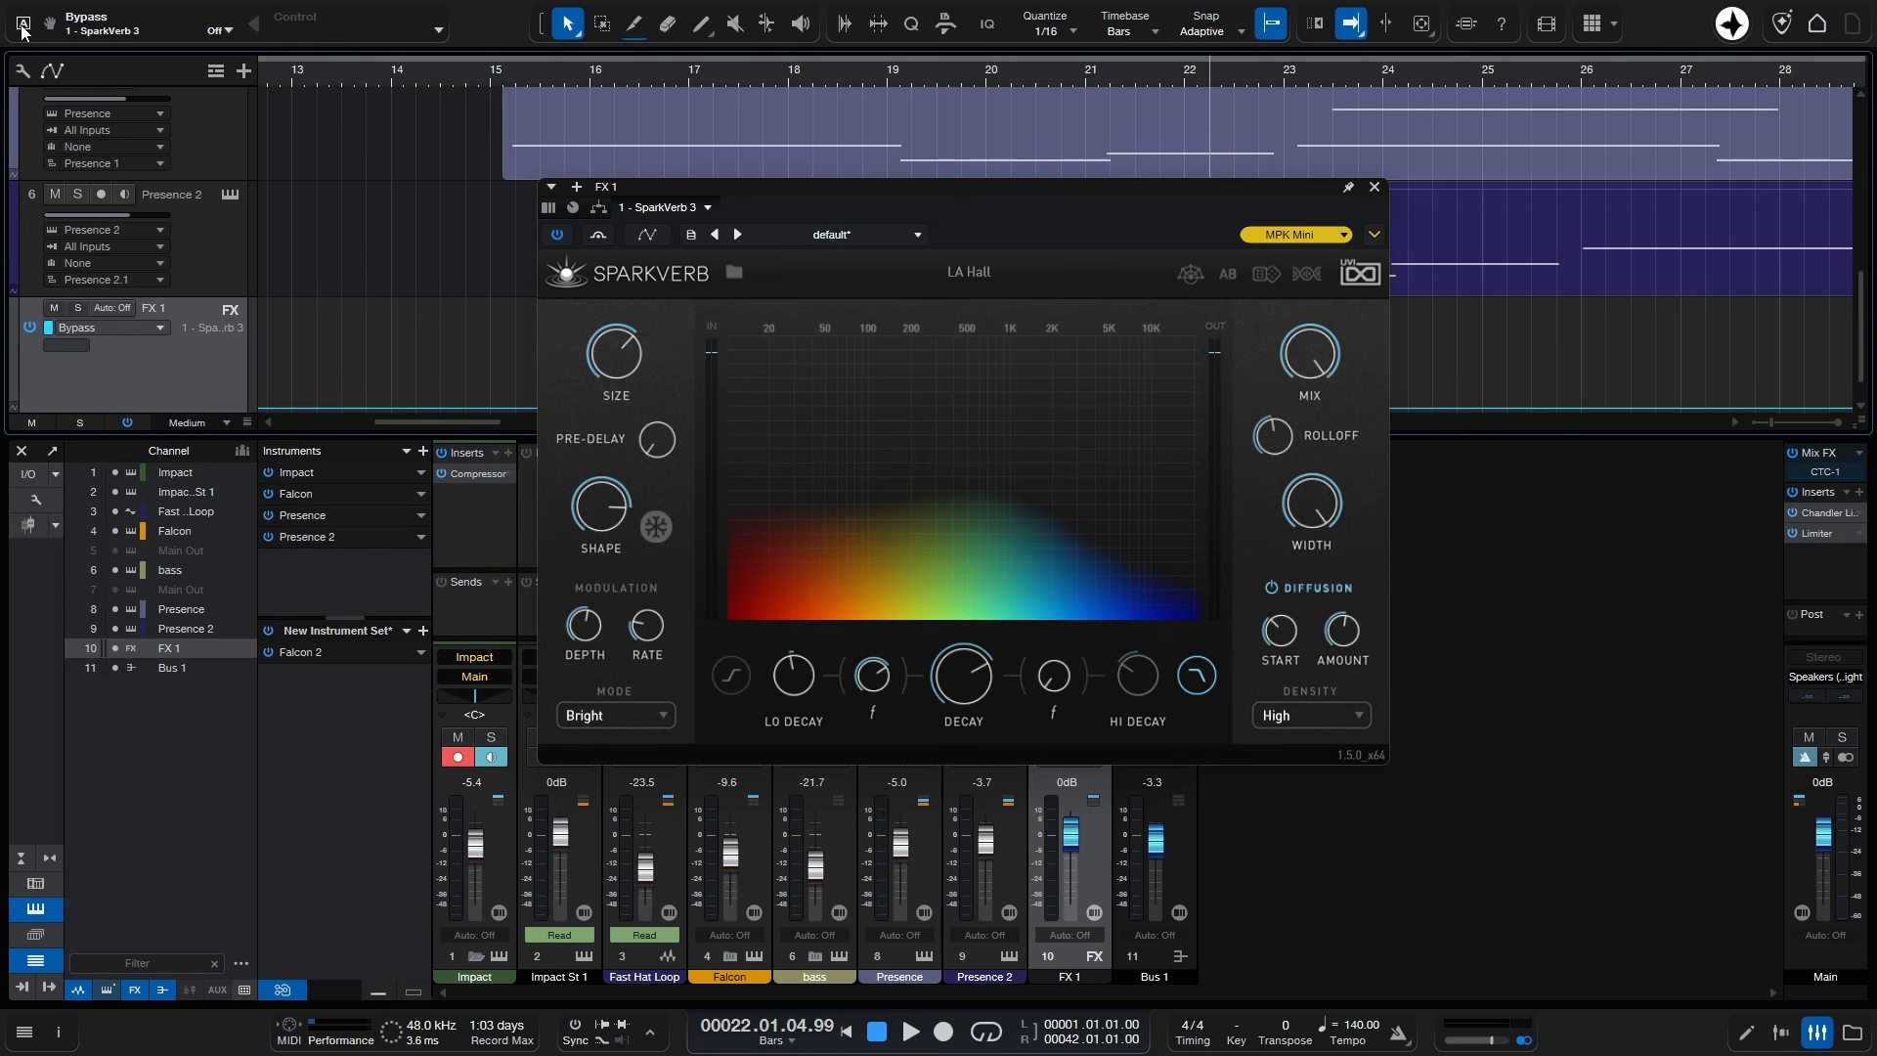
{"action": "left_click", "coordinate": [1375, 187]}
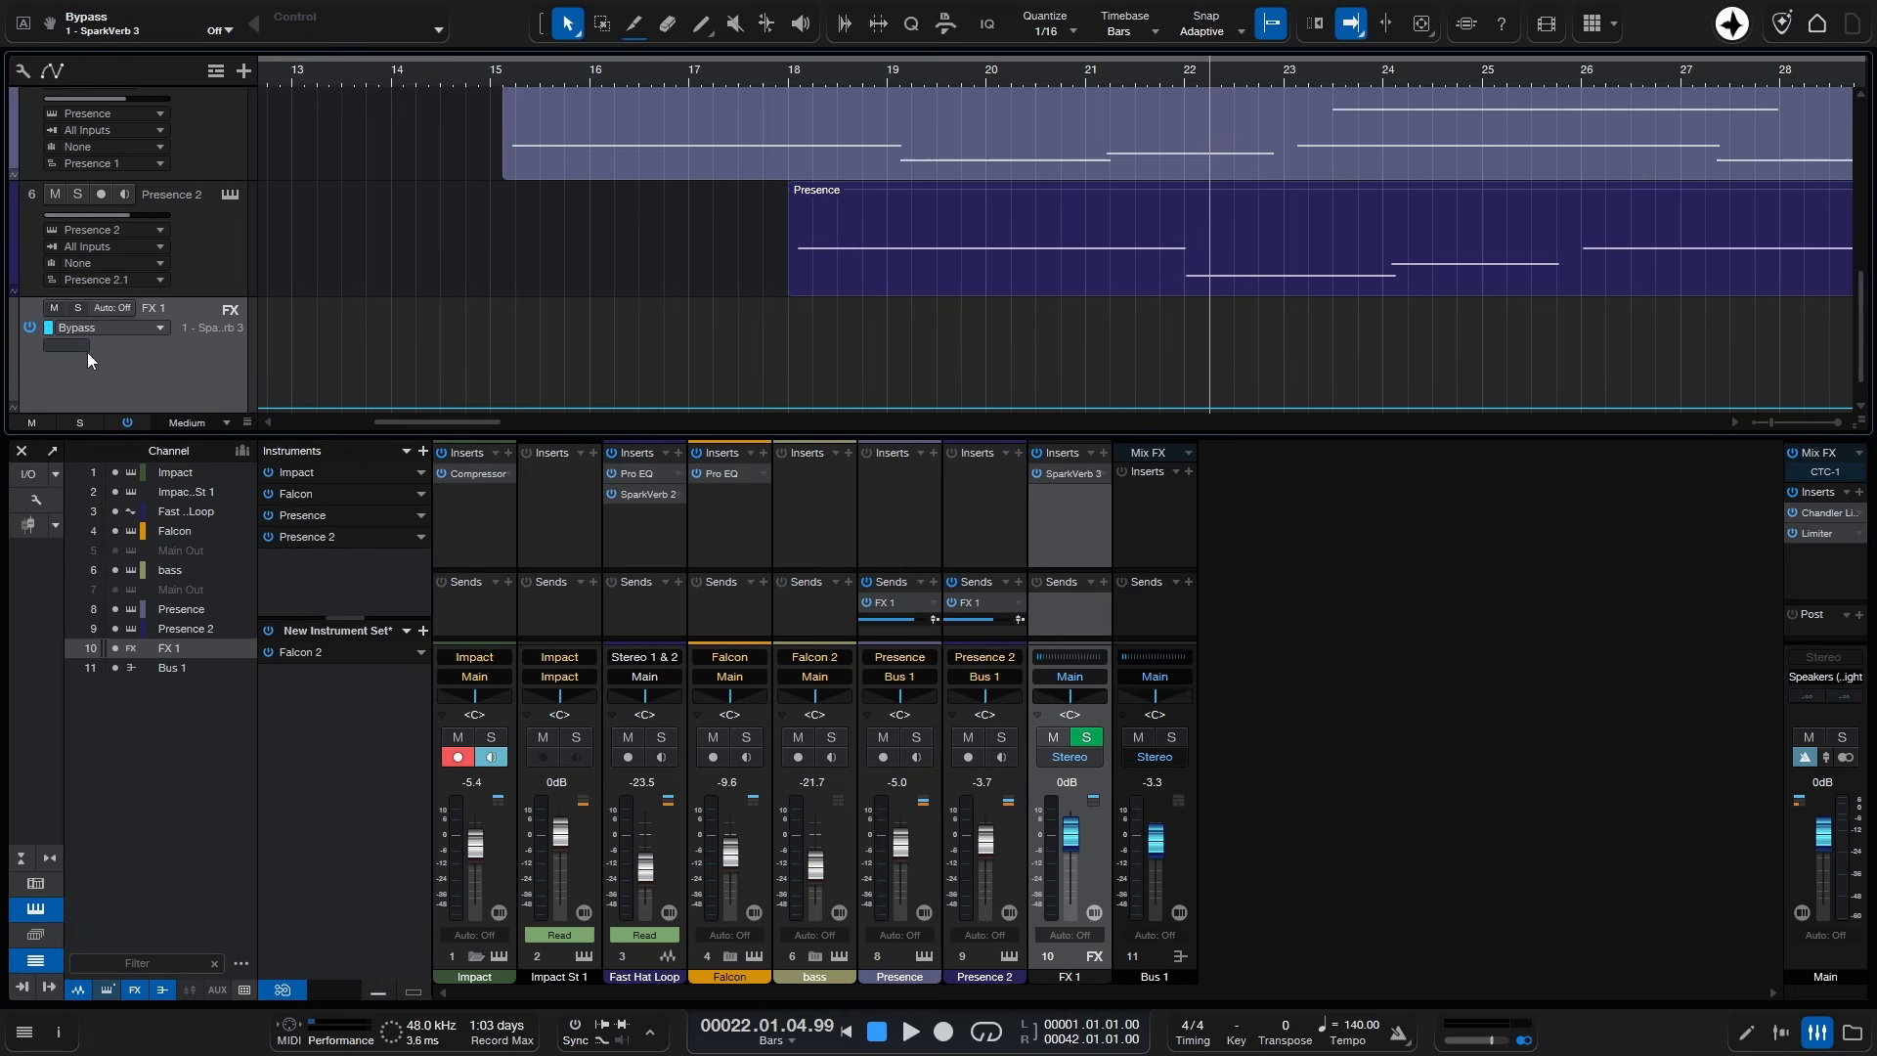
Step: Reopen the SparkVerb 3 window, move it clear of the FX 1 Bypass lane and place the playhead at bar 22
{"action": "left_click", "coordinate": [1063, 477]}
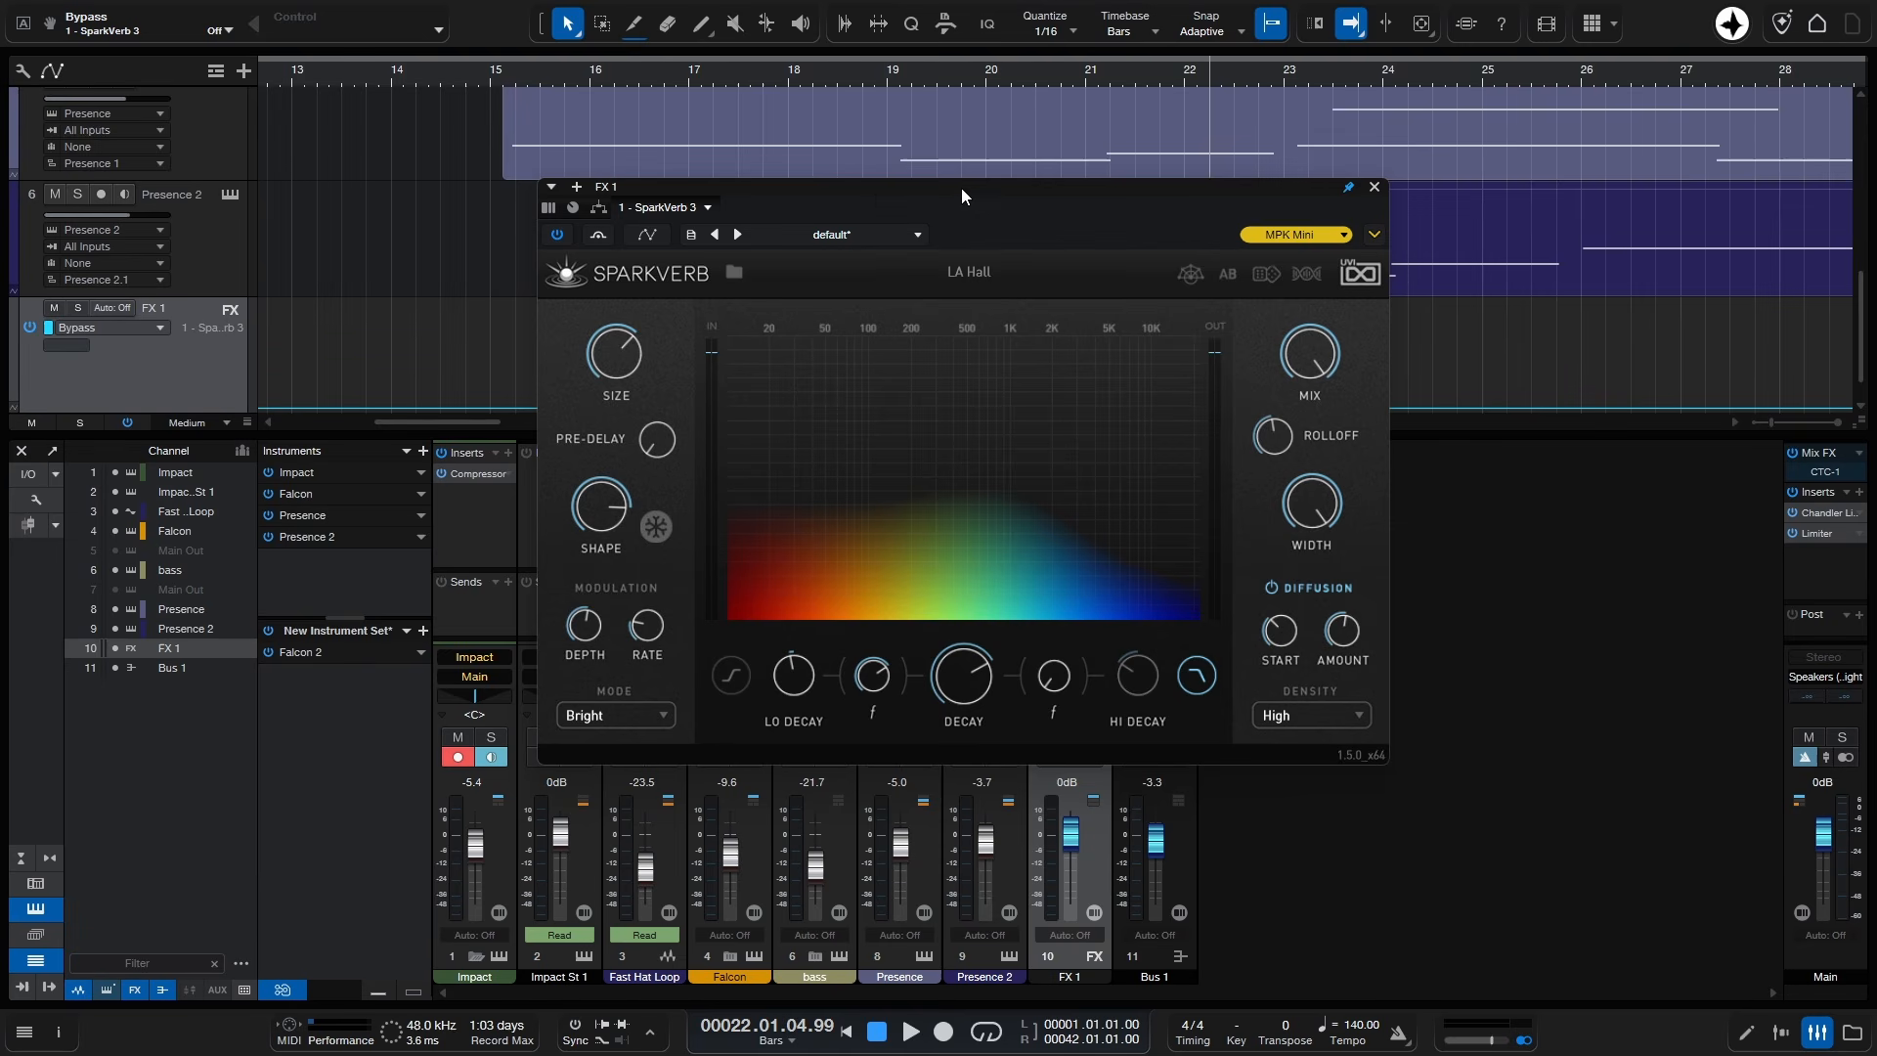
{"action": "left_click_drag", "start_coordinate": [960, 188], "coordinate": [510, 436]}
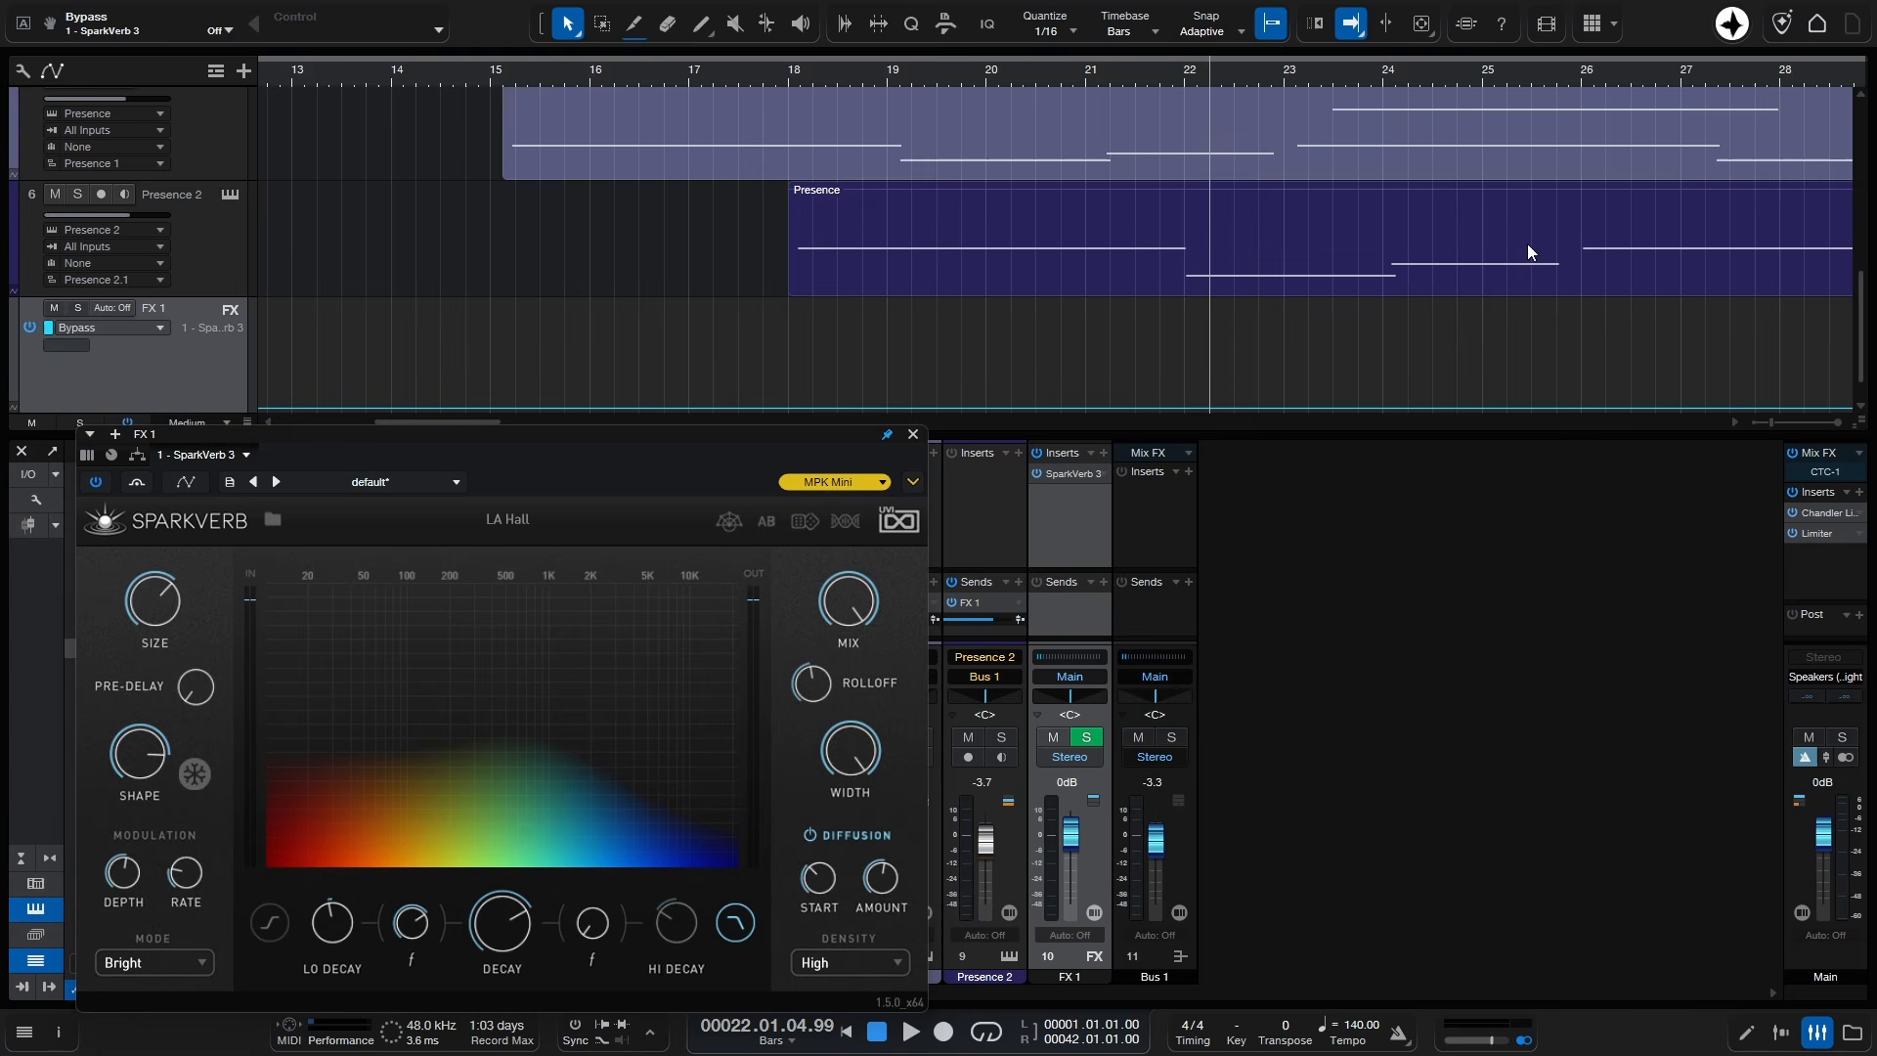
{"action": "left_click", "coordinate": [1184, 78]}
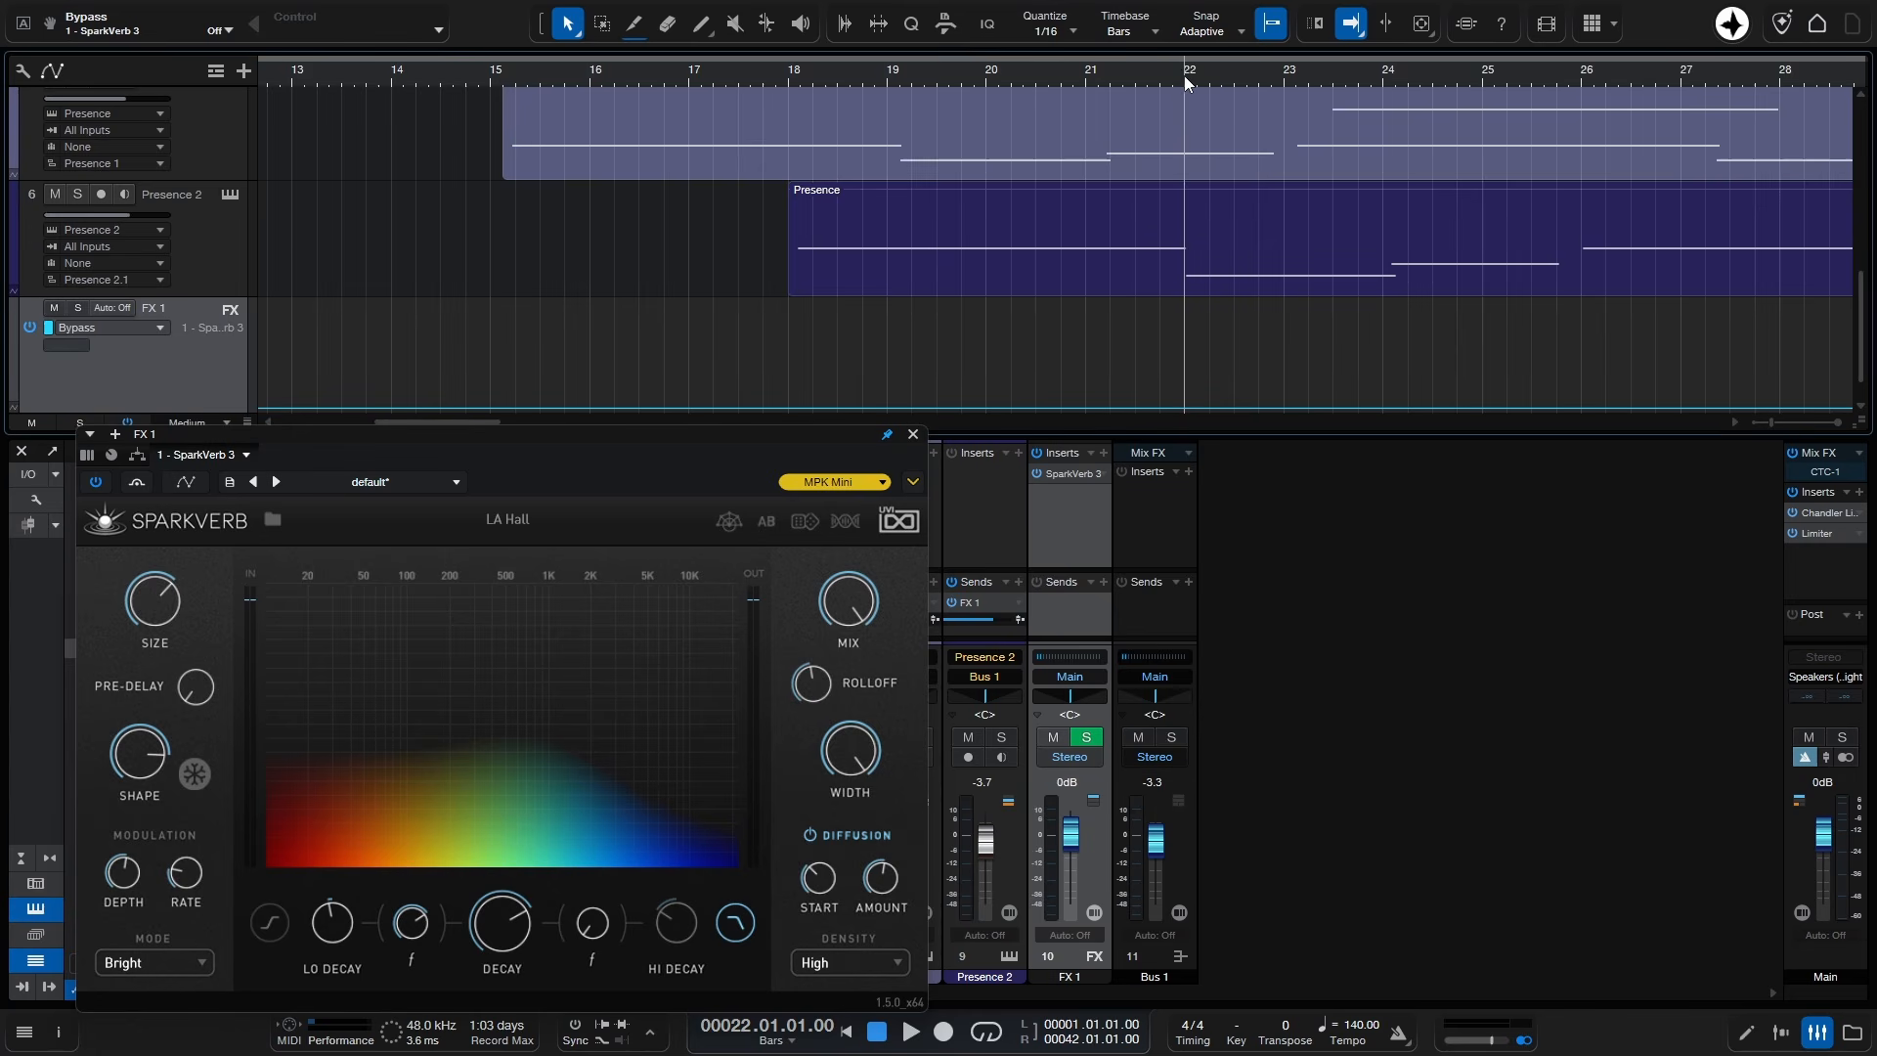
Step: Add Bypass automation points at bars 22 and 26 and raise the segment between them to On
{"action": "left_click", "coordinate": [1185, 409]}
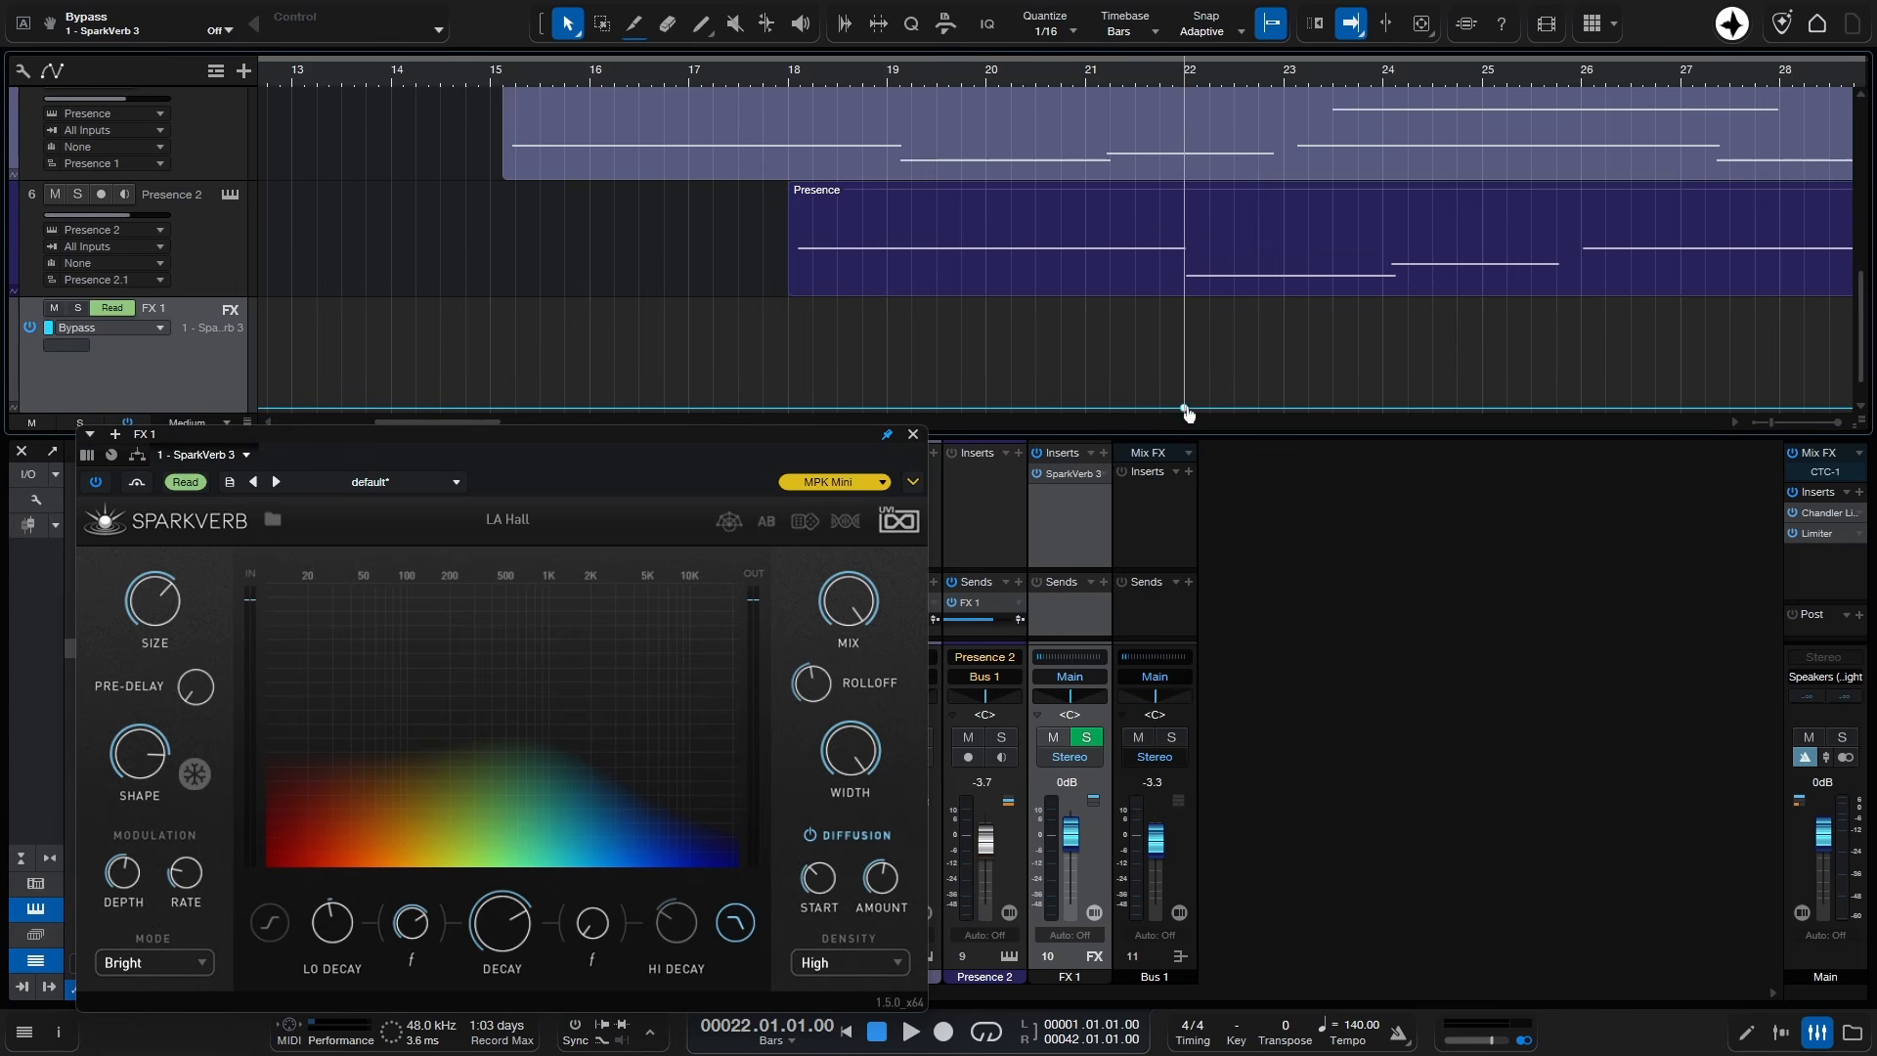
{"action": "left_click", "coordinate": [1582, 409]}
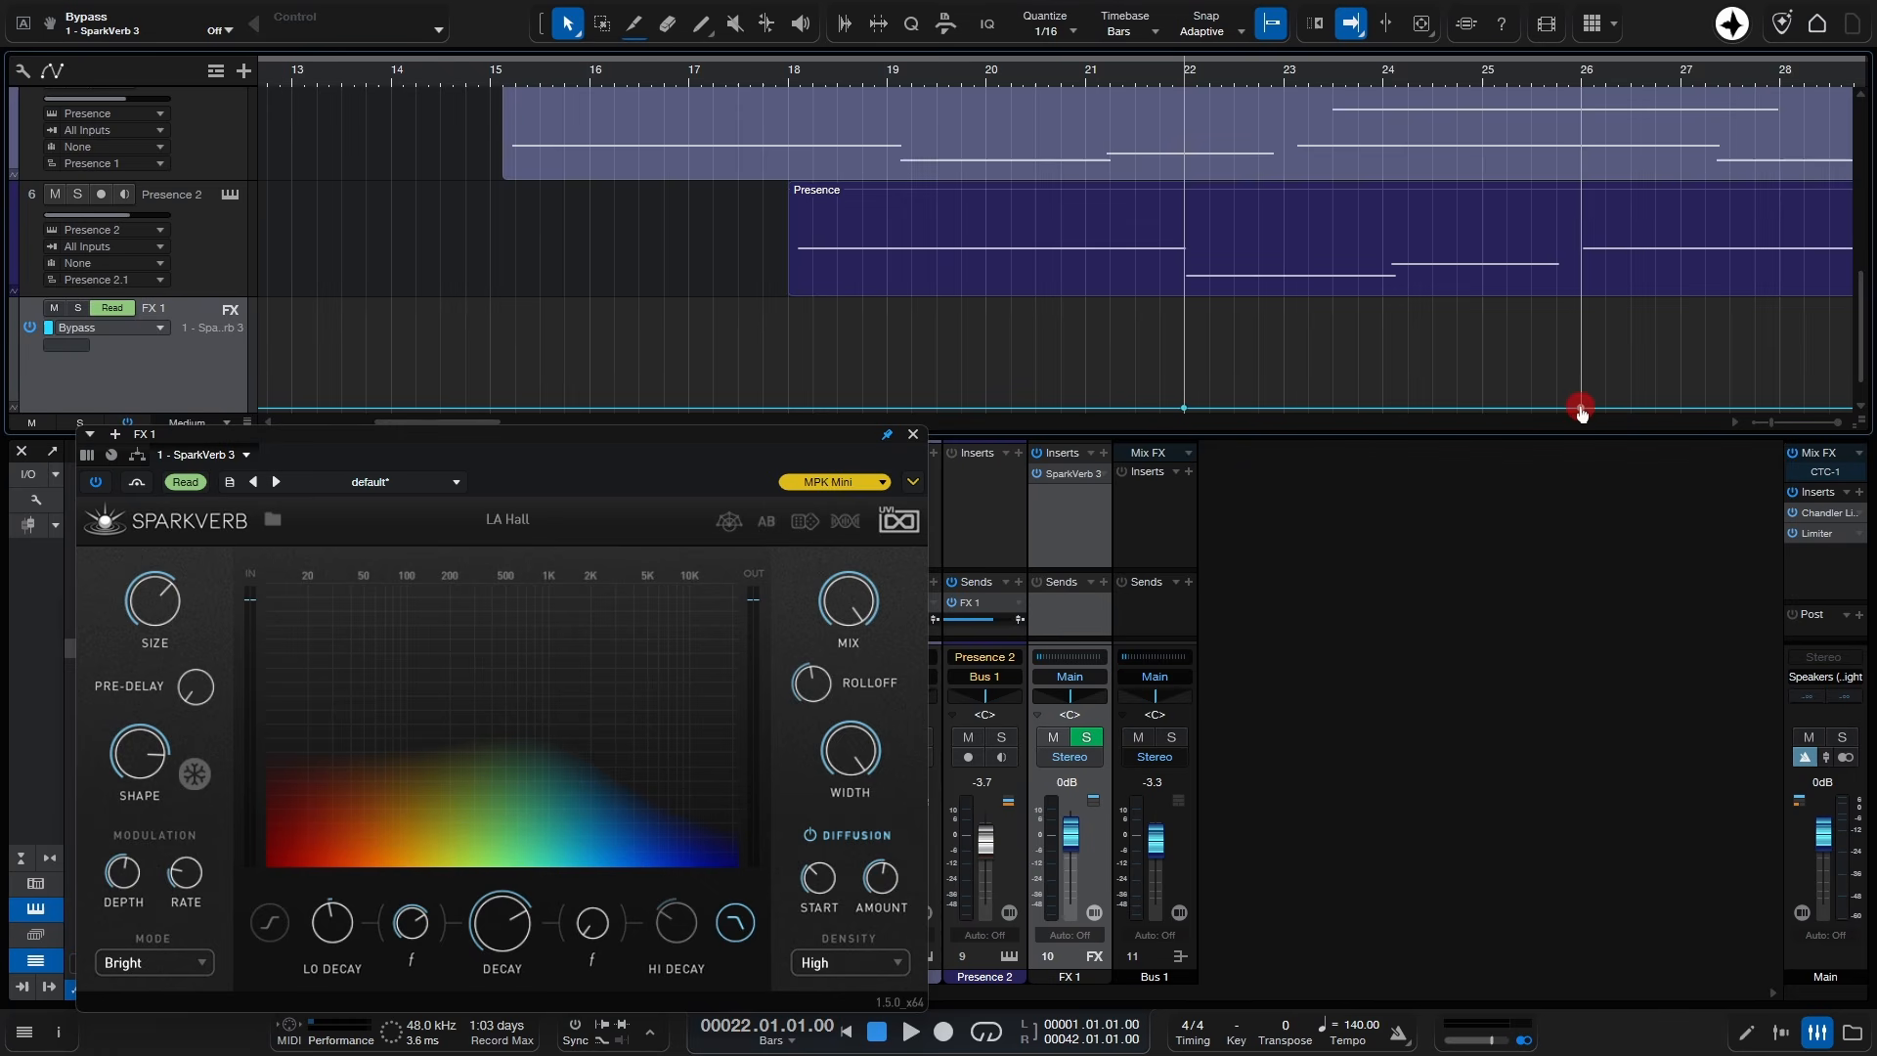
{"action": "left_click", "coordinate": [1273, 25]}
{"action": "left_click", "coordinate": [1273, 26]}
{"action": "left_click_drag", "start_coordinate": [1387, 318], "coordinate": [1368, 220]}
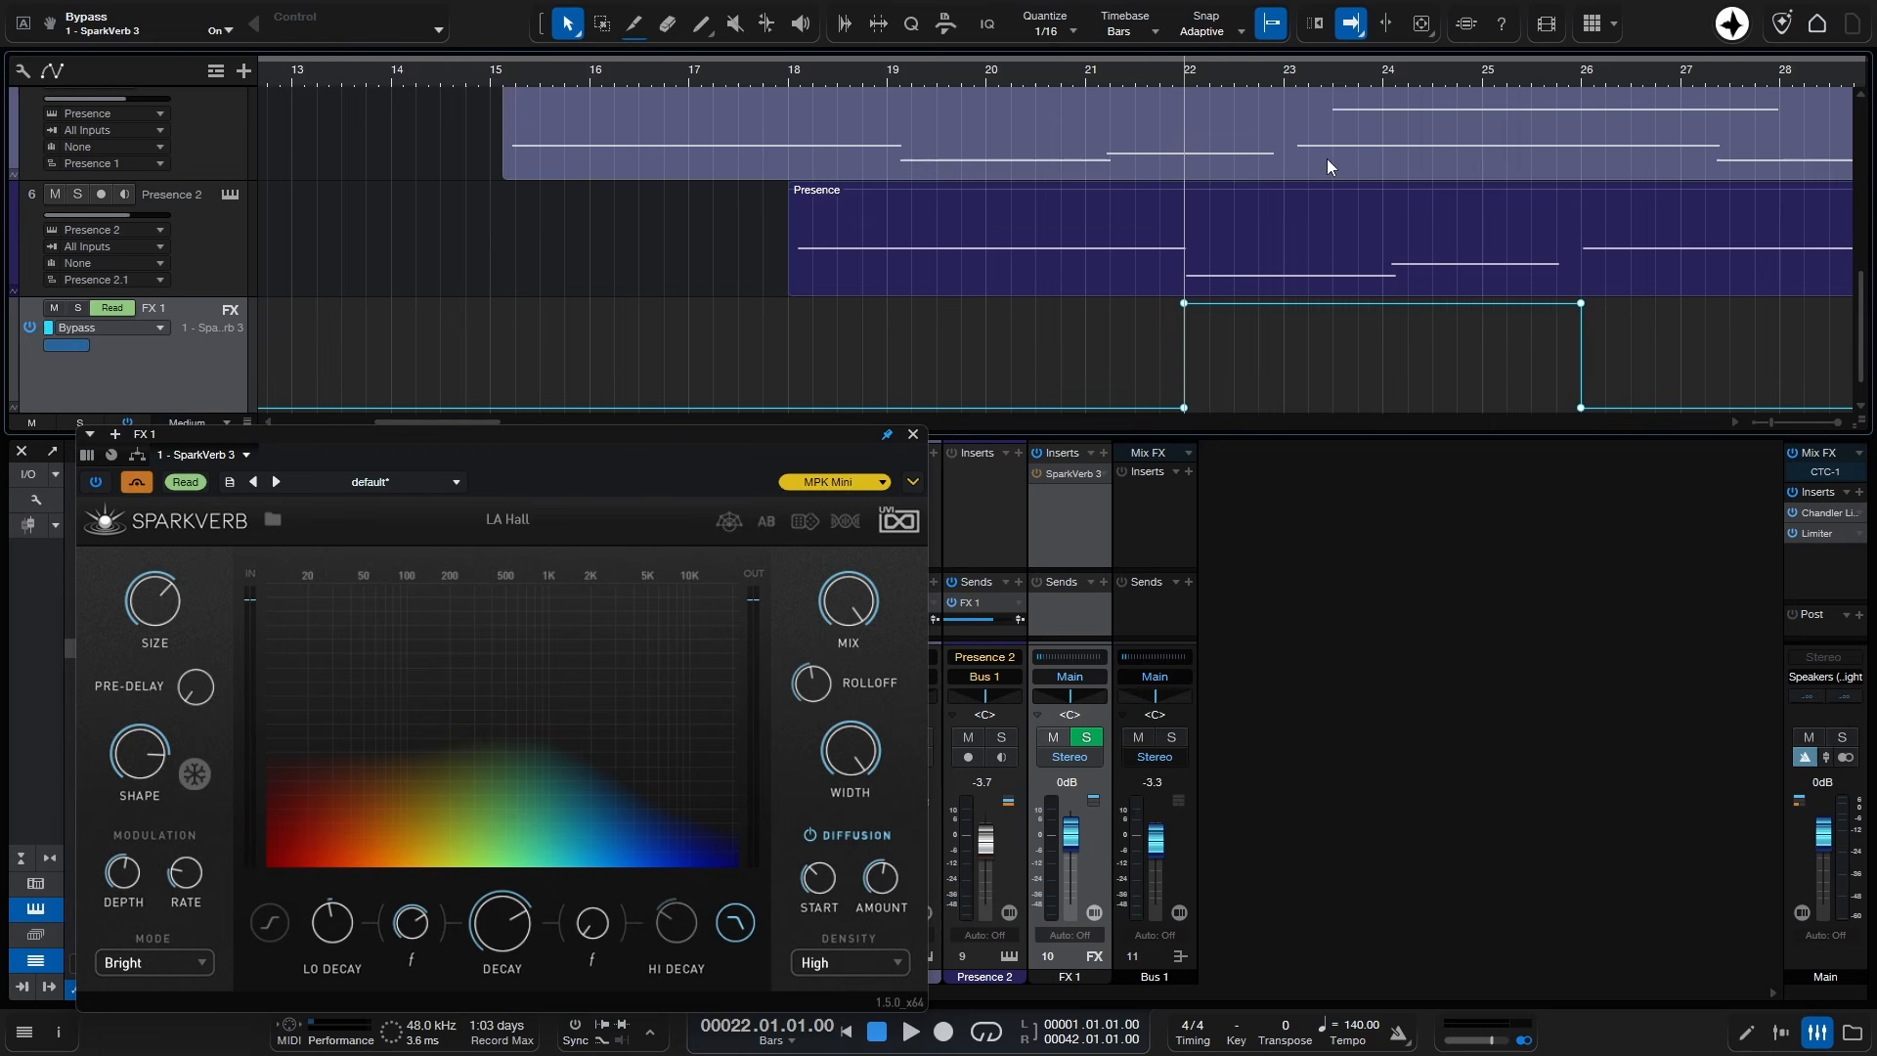
Step: Check SparkVerb's bypass state inside and before the automated section, and play from about bar 21 past bar 26
{"action": "left_click", "coordinate": [1306, 77]}
{"action": "left_click", "coordinate": [986, 71]}
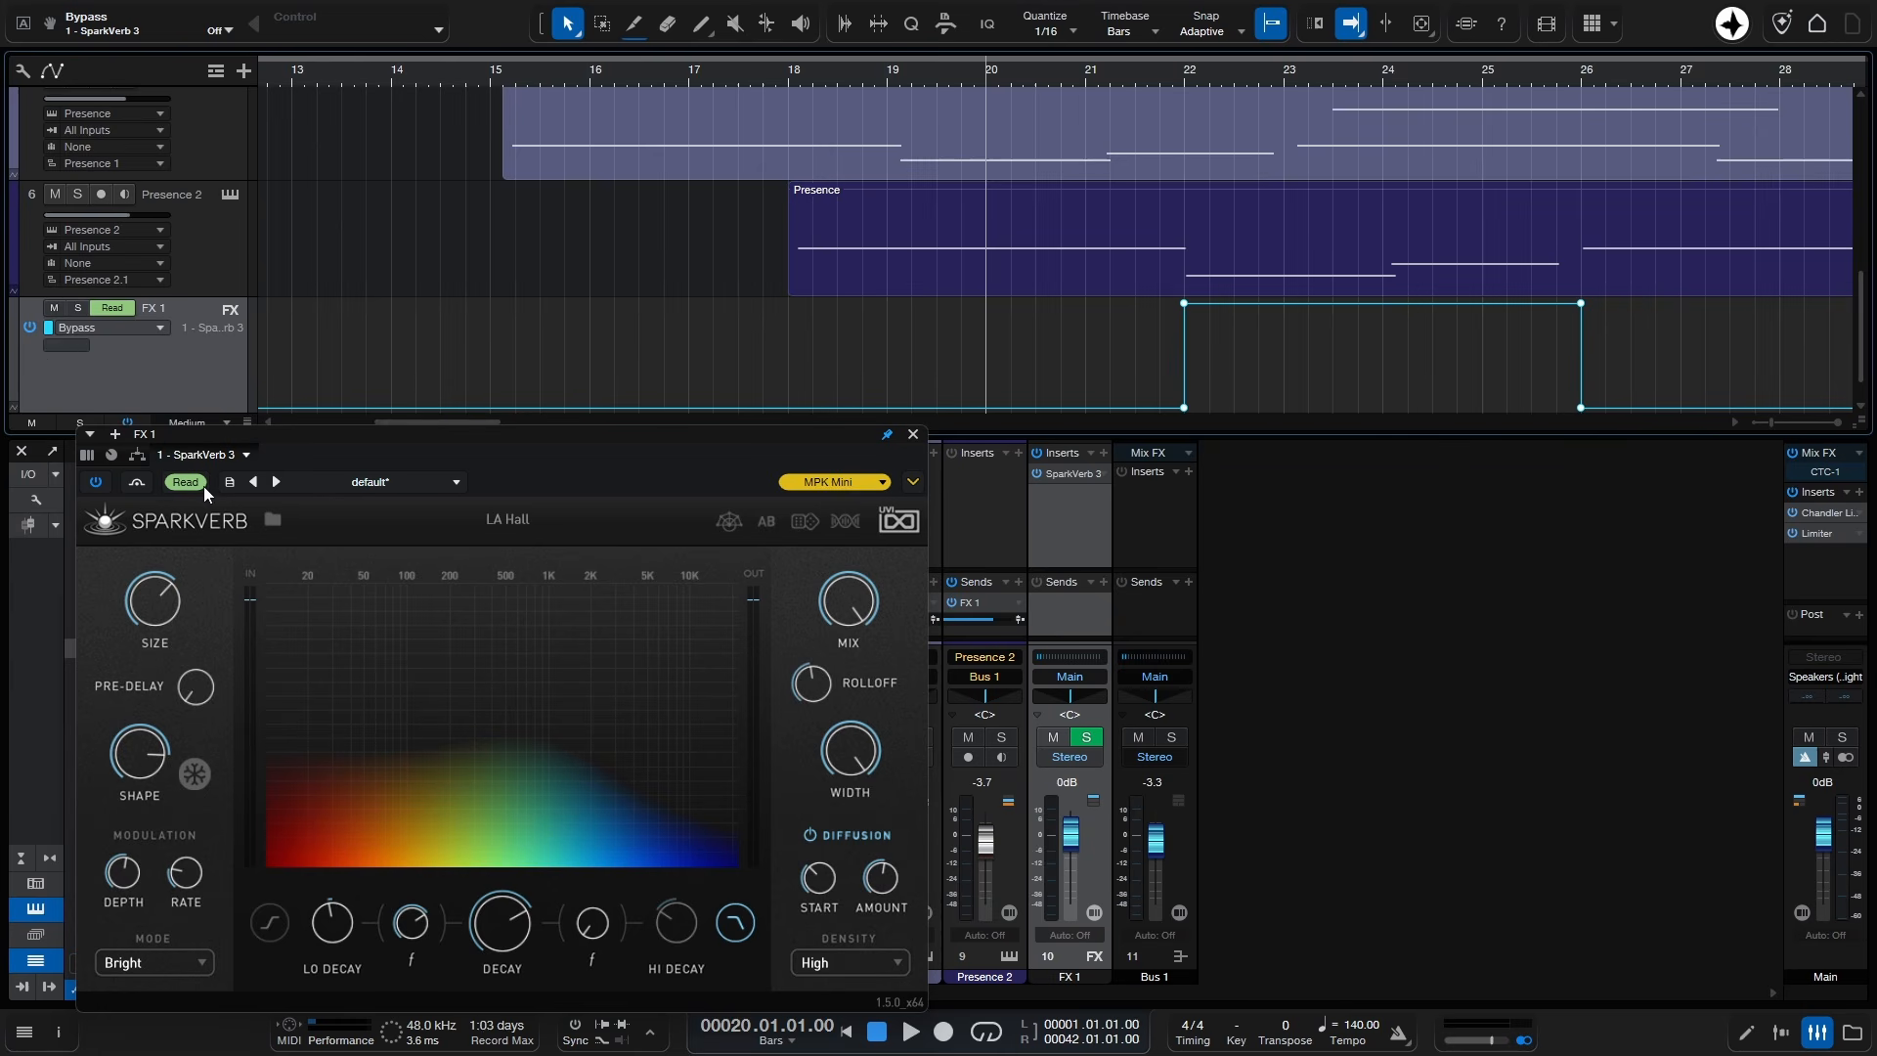
{"action": "left_click", "coordinate": [1085, 77]}
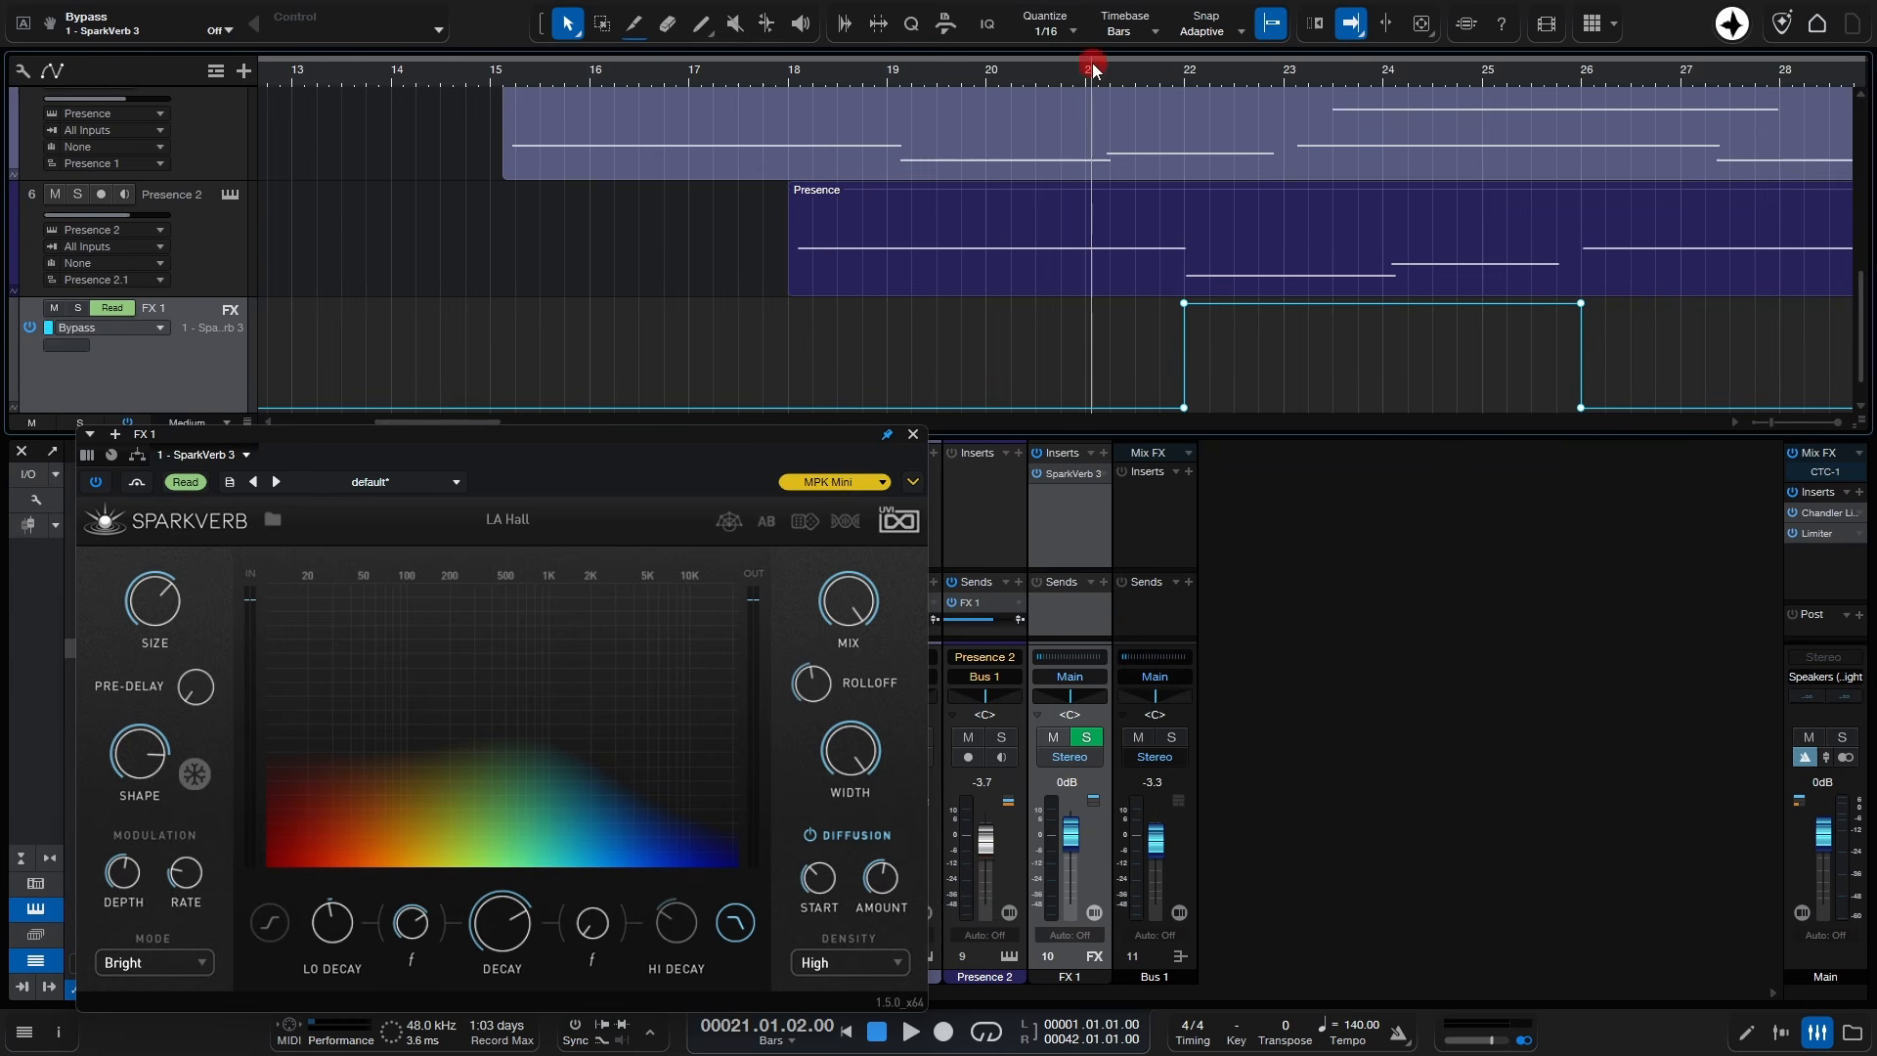
{"action": "key", "text": "space"}
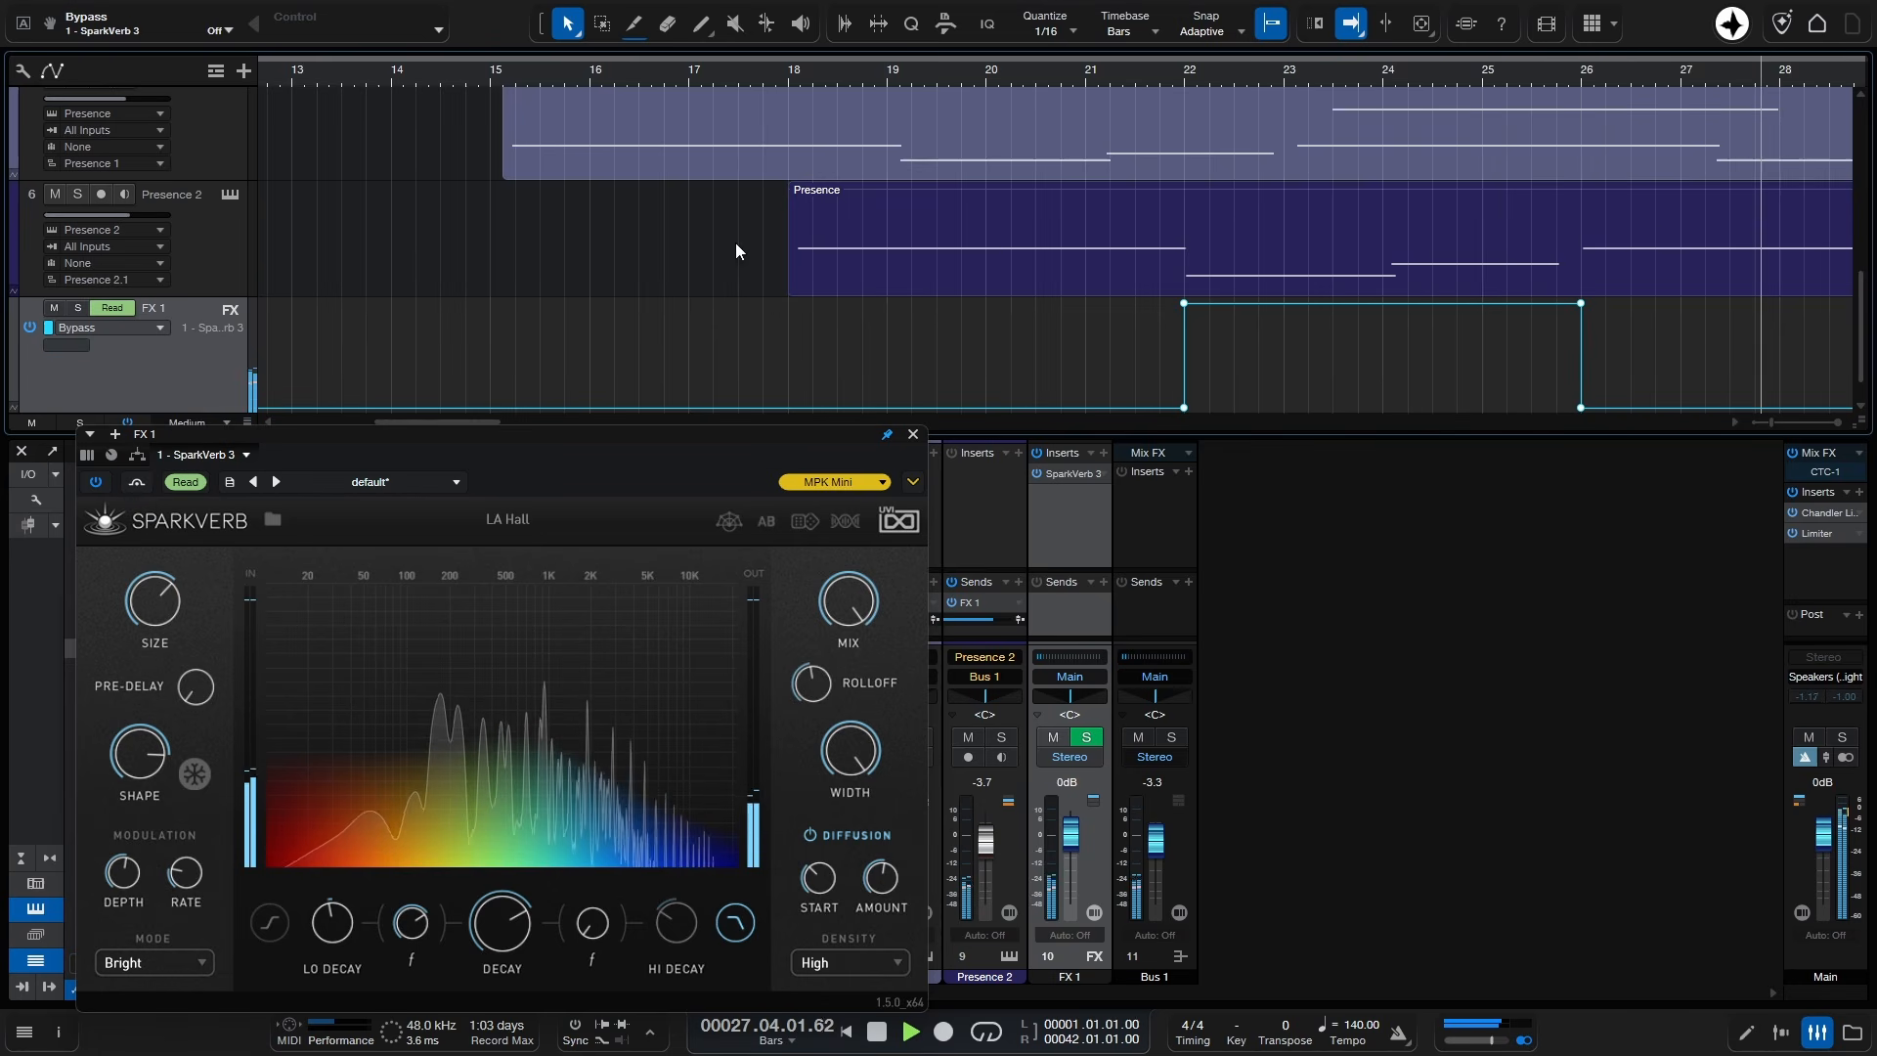
Step: Stop playback, close the SparkVerb 3 window and hide the mixer console
{"action": "key", "text": "space"}
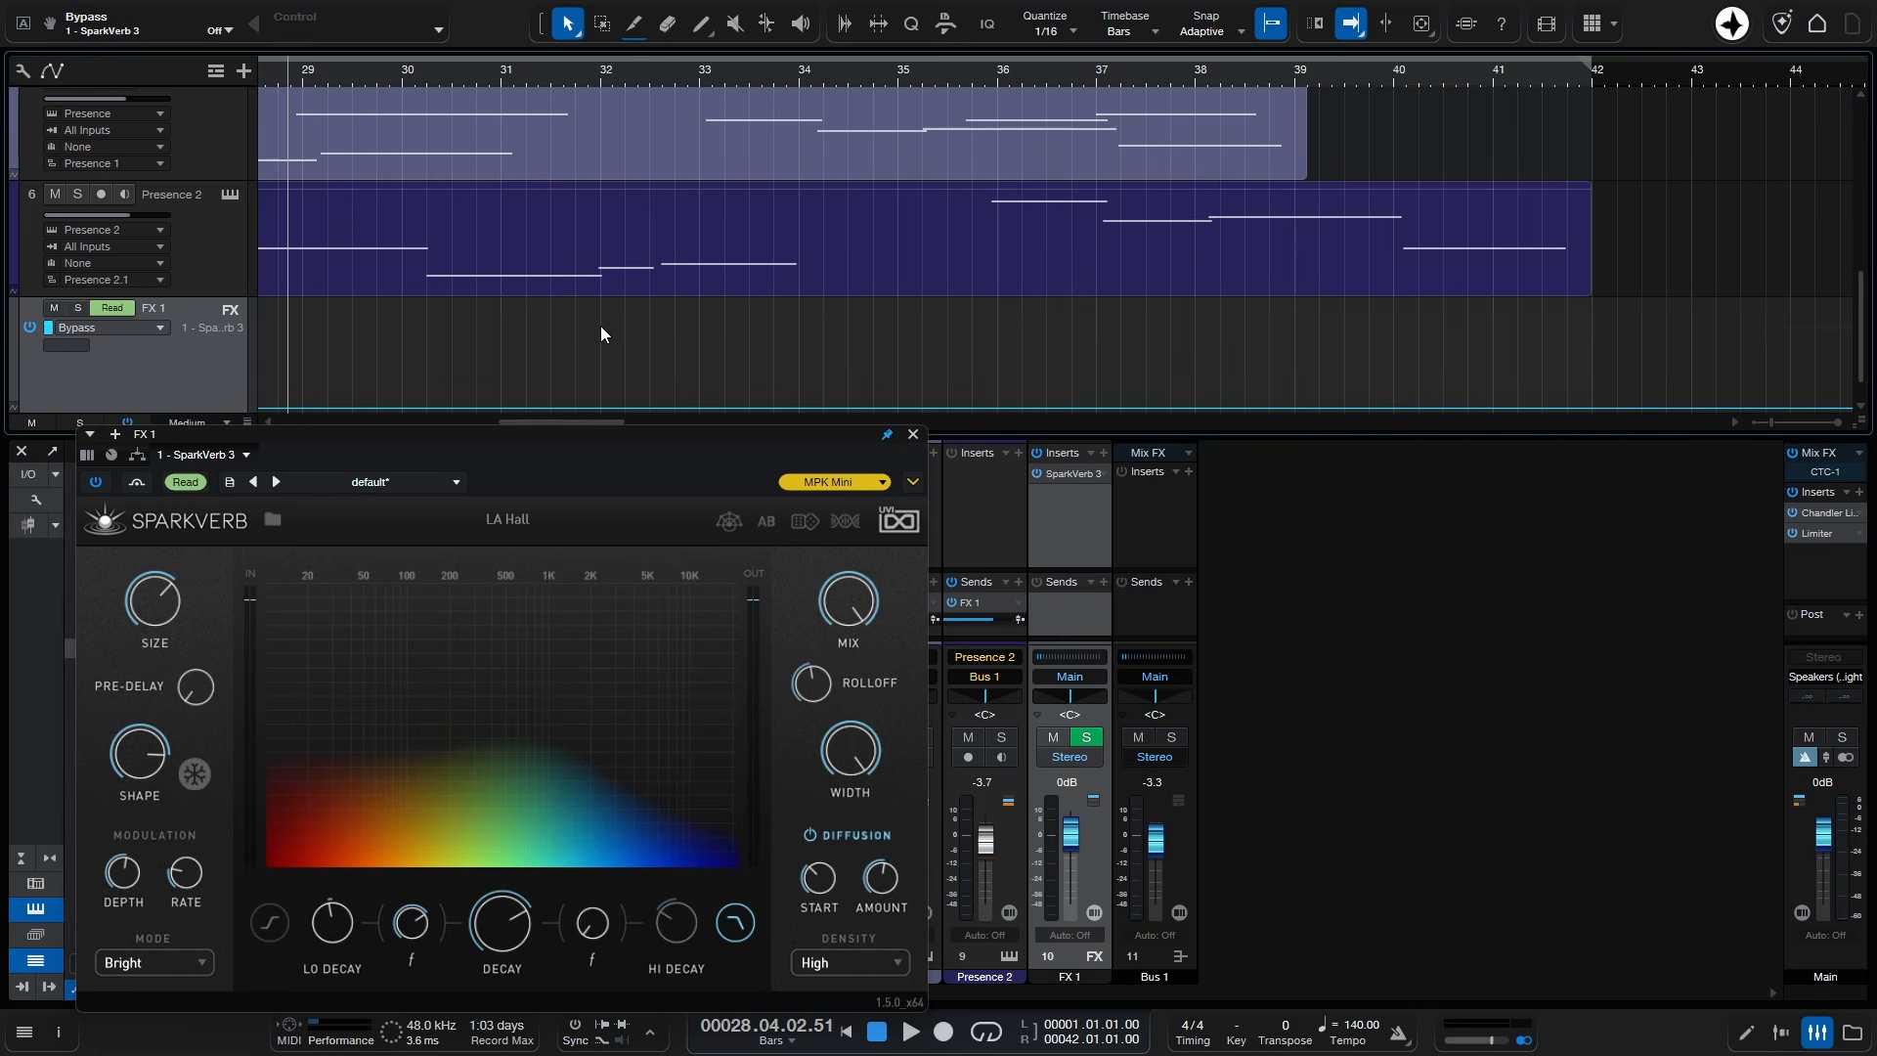
{"action": "left_click", "coordinate": [914, 435]}
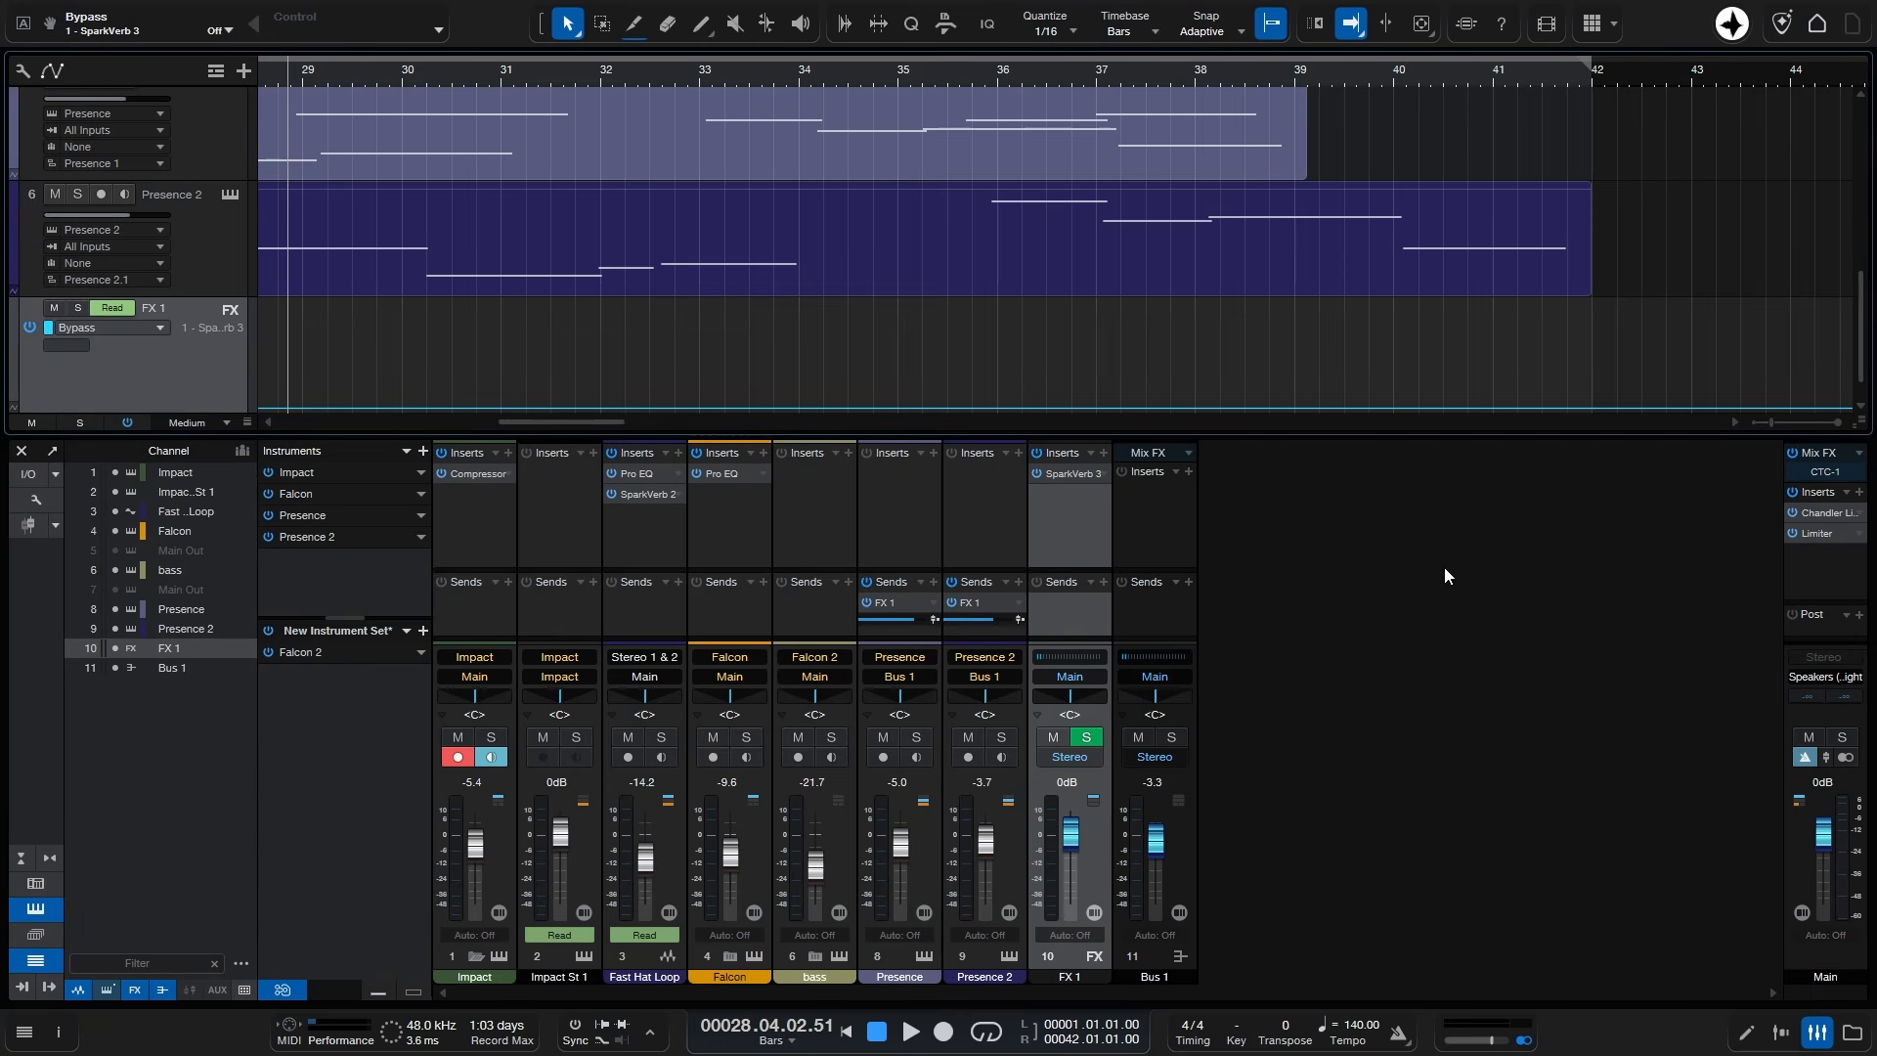
{"action": "left_click", "coordinate": [1816, 1032]}
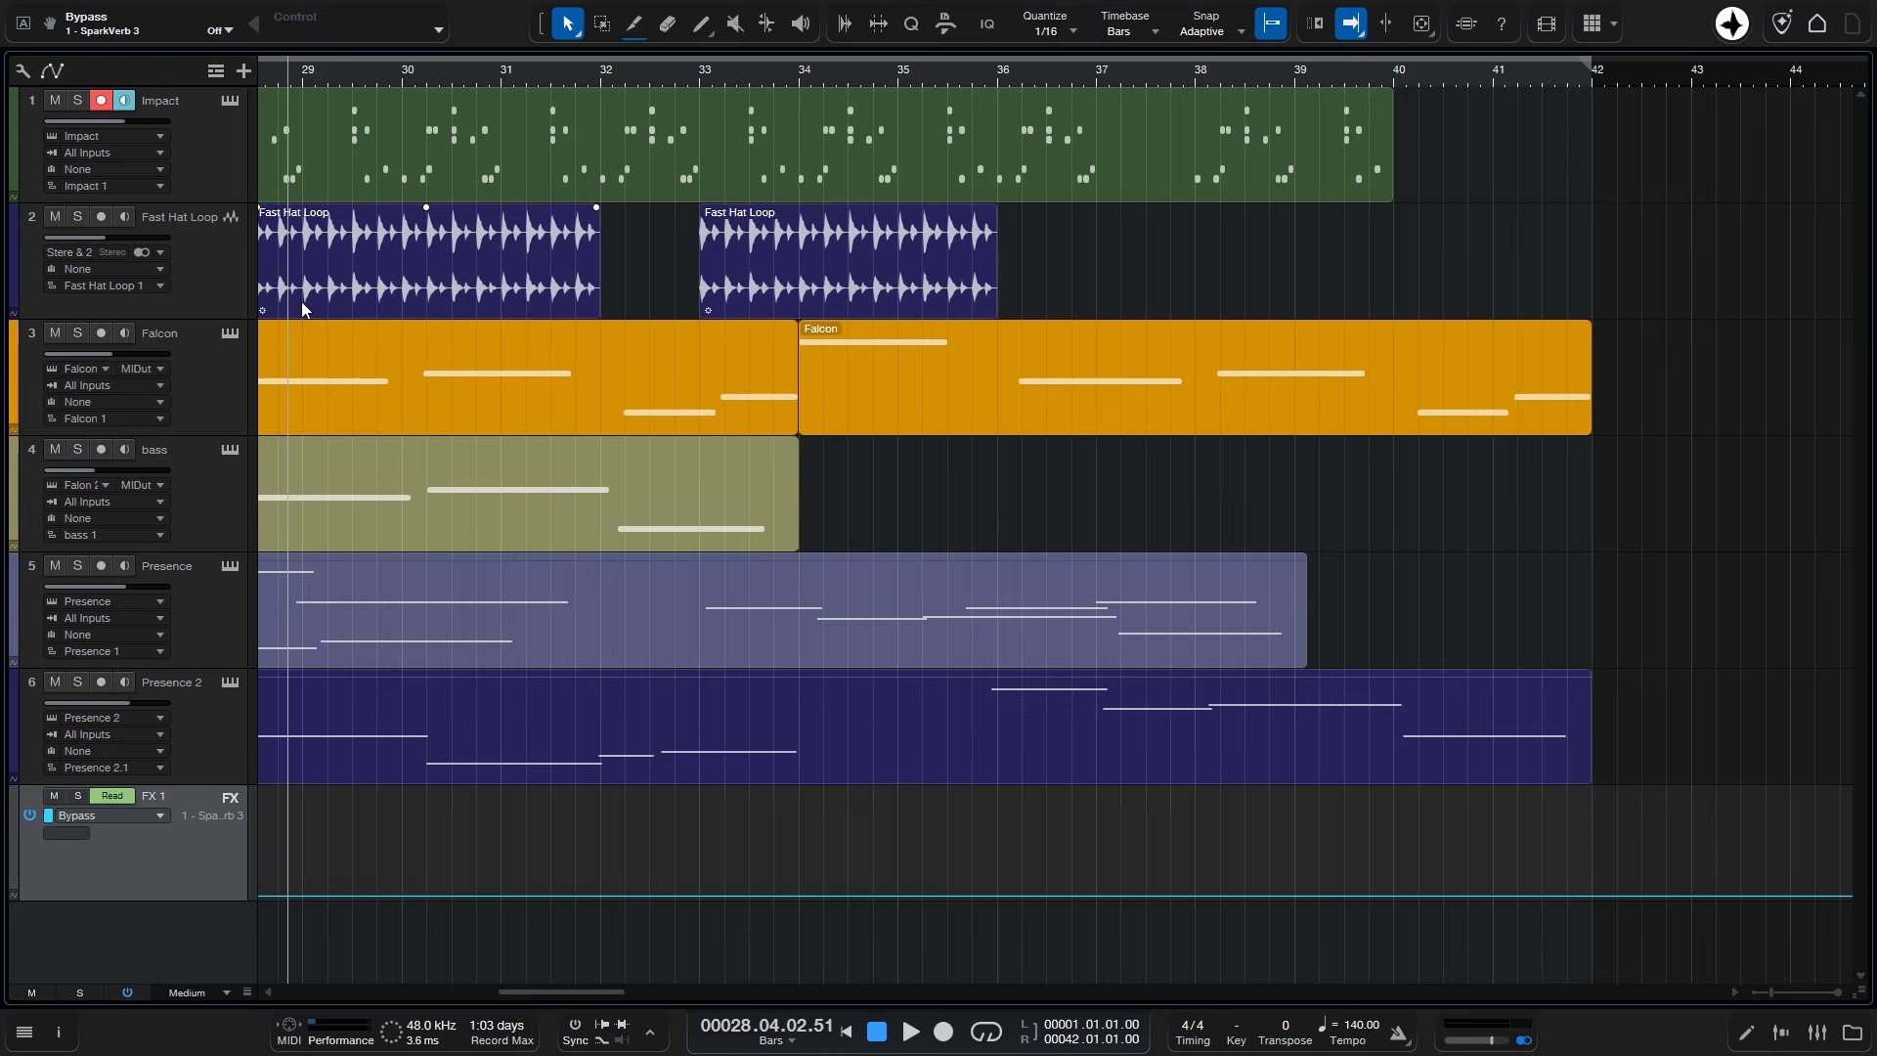
Step: Show the Fast Hat Loop track's automation lanes and draw a freehand Volume curve from bar 31 to about bar 35.3
{"action": "left_click", "coordinate": [226, 282]}
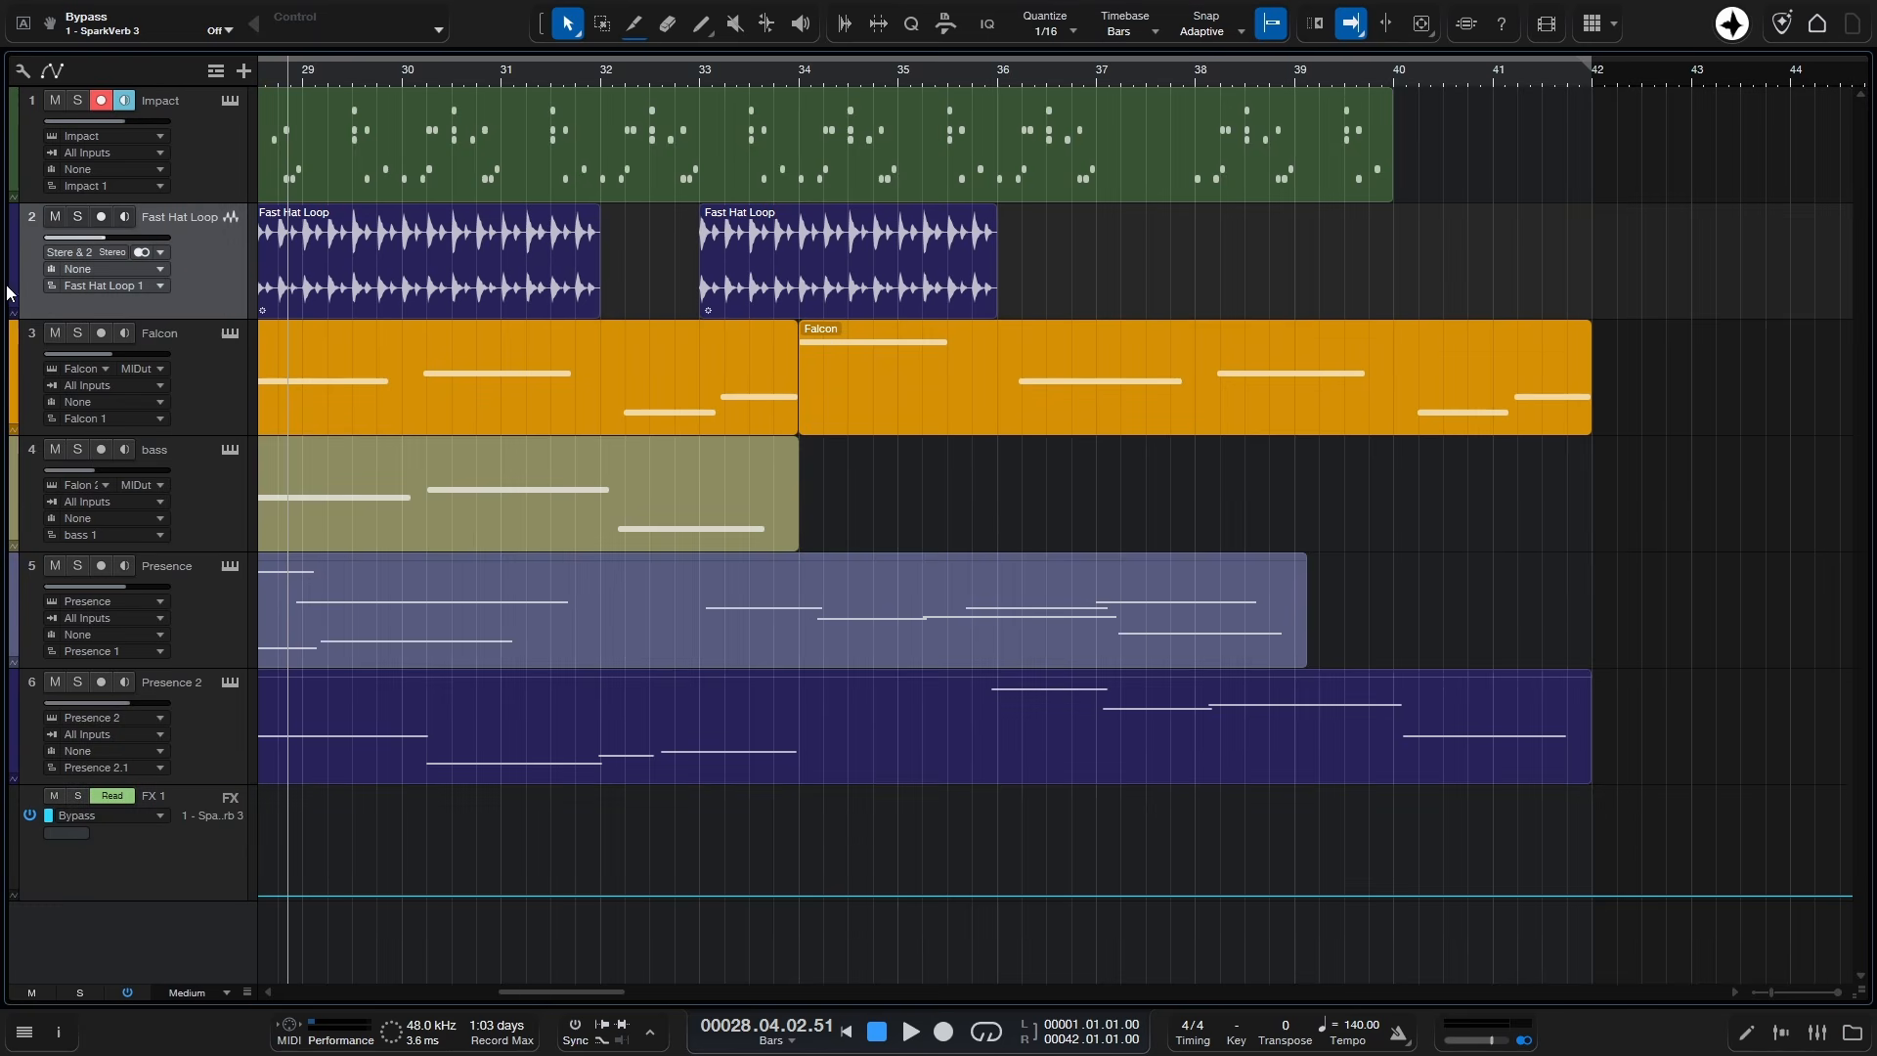
{"action": "left_click", "coordinate": [14, 316]}
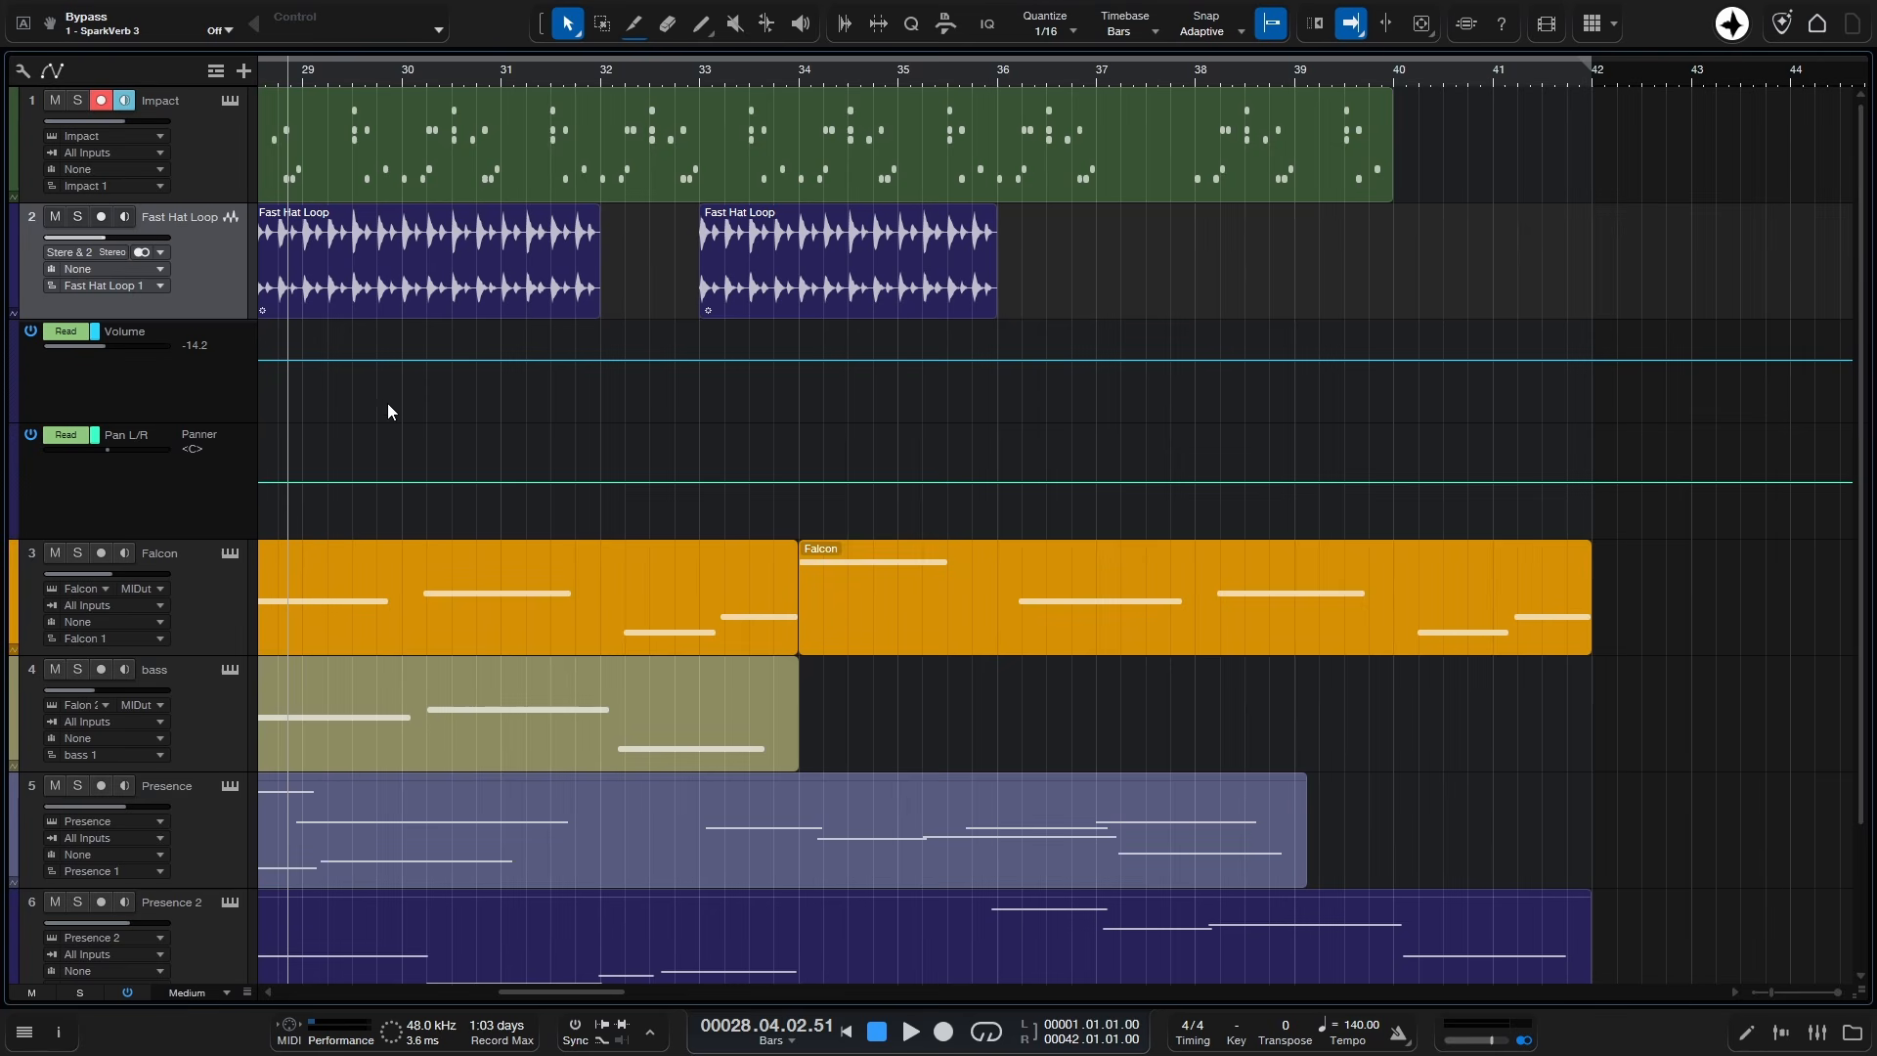
{"action": "left_click", "coordinate": [700, 24]}
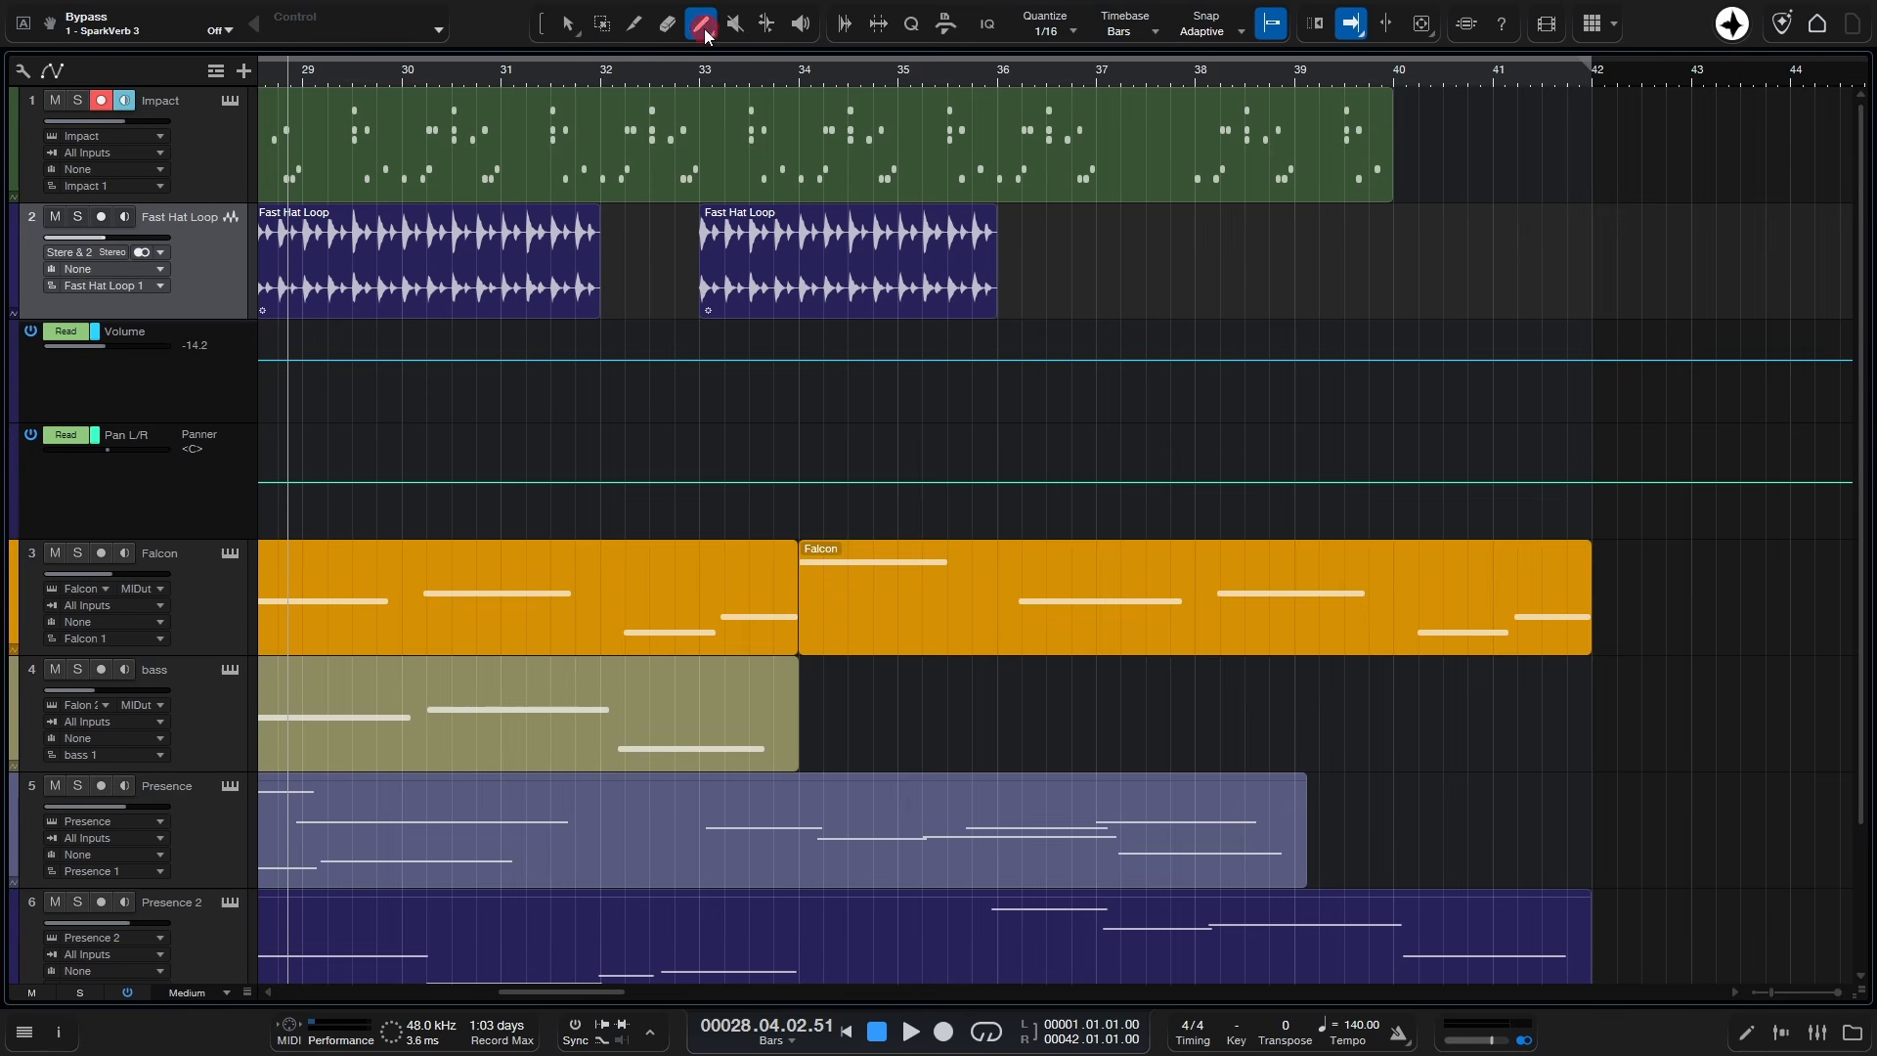
{"action": "mouse_move", "coordinate": [503, 356]}
{"action": "left_mouse_down"}
{"action": "mouse_move", "coordinate": [598, 323]}
{"action": "mouse_move", "coordinate": [646, 391]}
{"action": "mouse_move", "coordinate": [733, 398]}
{"action": "mouse_move", "coordinate": [827, 347]}
{"action": "mouse_move", "coordinate": [918, 366]}
{"action": "mouse_move", "coordinate": [971, 403]}
{"action": "left_mouse_up"}
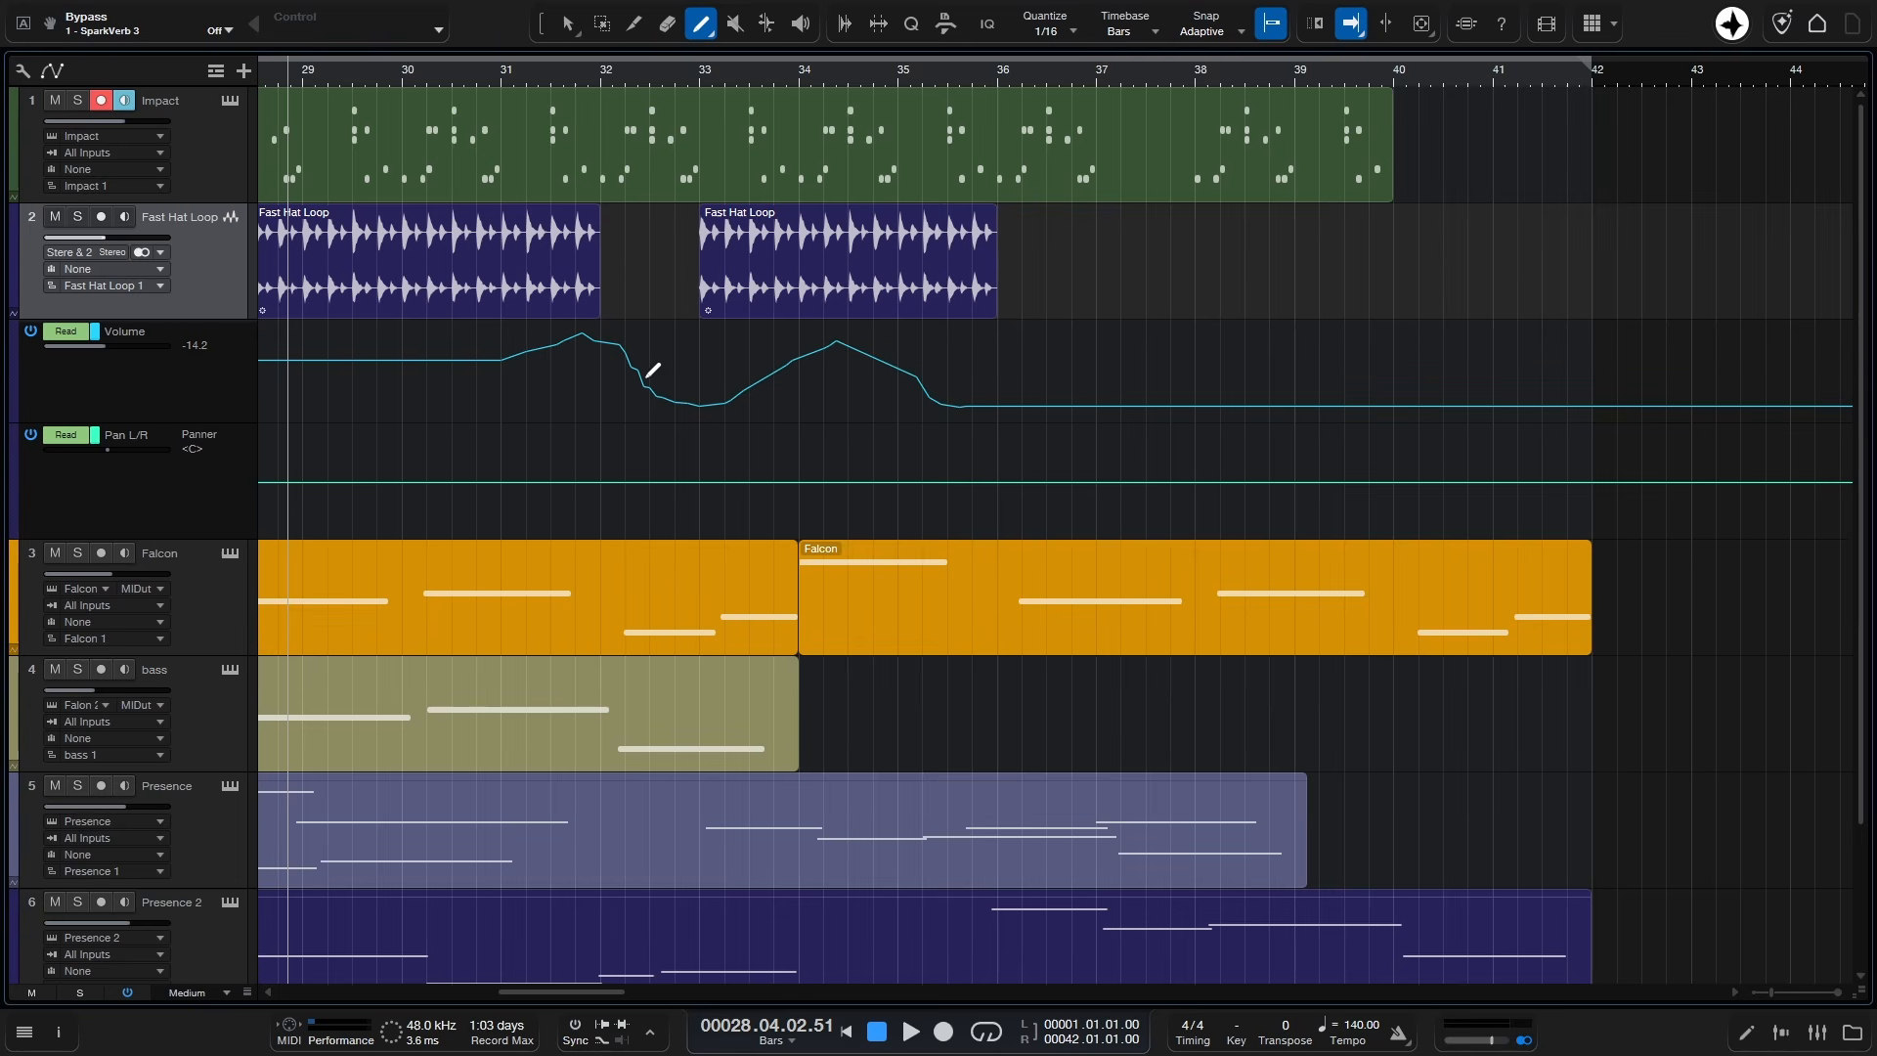
Step: Enlarge the Volume lane, set Quantize to 1/4 and redraw the freehand curve from 31.2 to about 35.2
{"action": "left_click_drag", "start_coordinate": [608, 70], "coordinate": [632, 101]}
{"action": "left_click_drag", "start_coordinate": [186, 422], "coordinate": [121, 654]}
{"action": "left_click", "coordinate": [161, 534]}
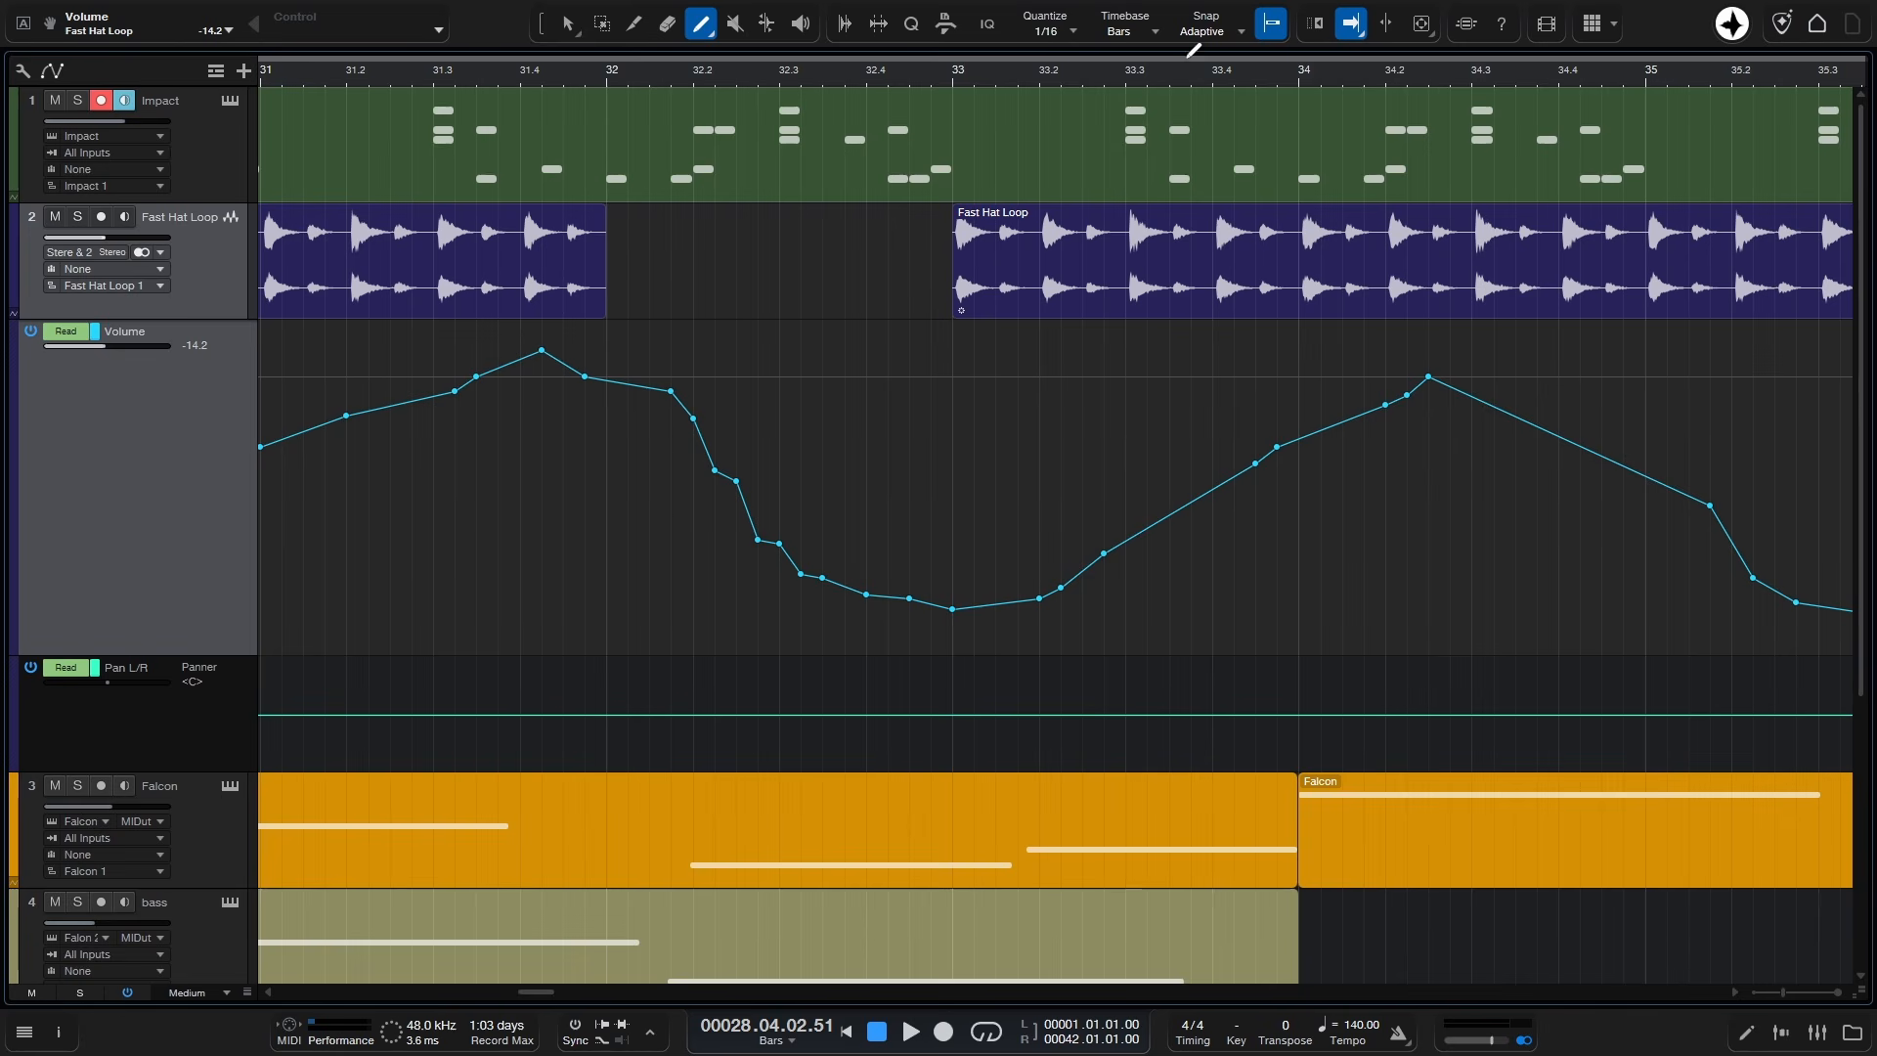
{"action": "left_click", "coordinate": [1072, 32]}
{"action": "left_click", "coordinate": [1147, 73]}
{"action": "mouse_move", "coordinate": [337, 598]}
{"action": "left_mouse_down"}
{"action": "mouse_move", "coordinate": [495, 398]}
{"action": "mouse_move", "coordinate": [742, 404]}
{"action": "mouse_move", "coordinate": [917, 563]}
{"action": "mouse_move", "coordinate": [1062, 648]}
{"action": "mouse_move", "coordinate": [1251, 535]}
{"action": "mouse_move", "coordinate": [1435, 368]}
{"action": "mouse_move", "coordinate": [1571, 398]}
{"action": "mouse_move", "coordinate": [1743, 512]}
{"action": "mouse_move", "coordinate": [1780, 595]}
{"action": "left_mouse_up"}
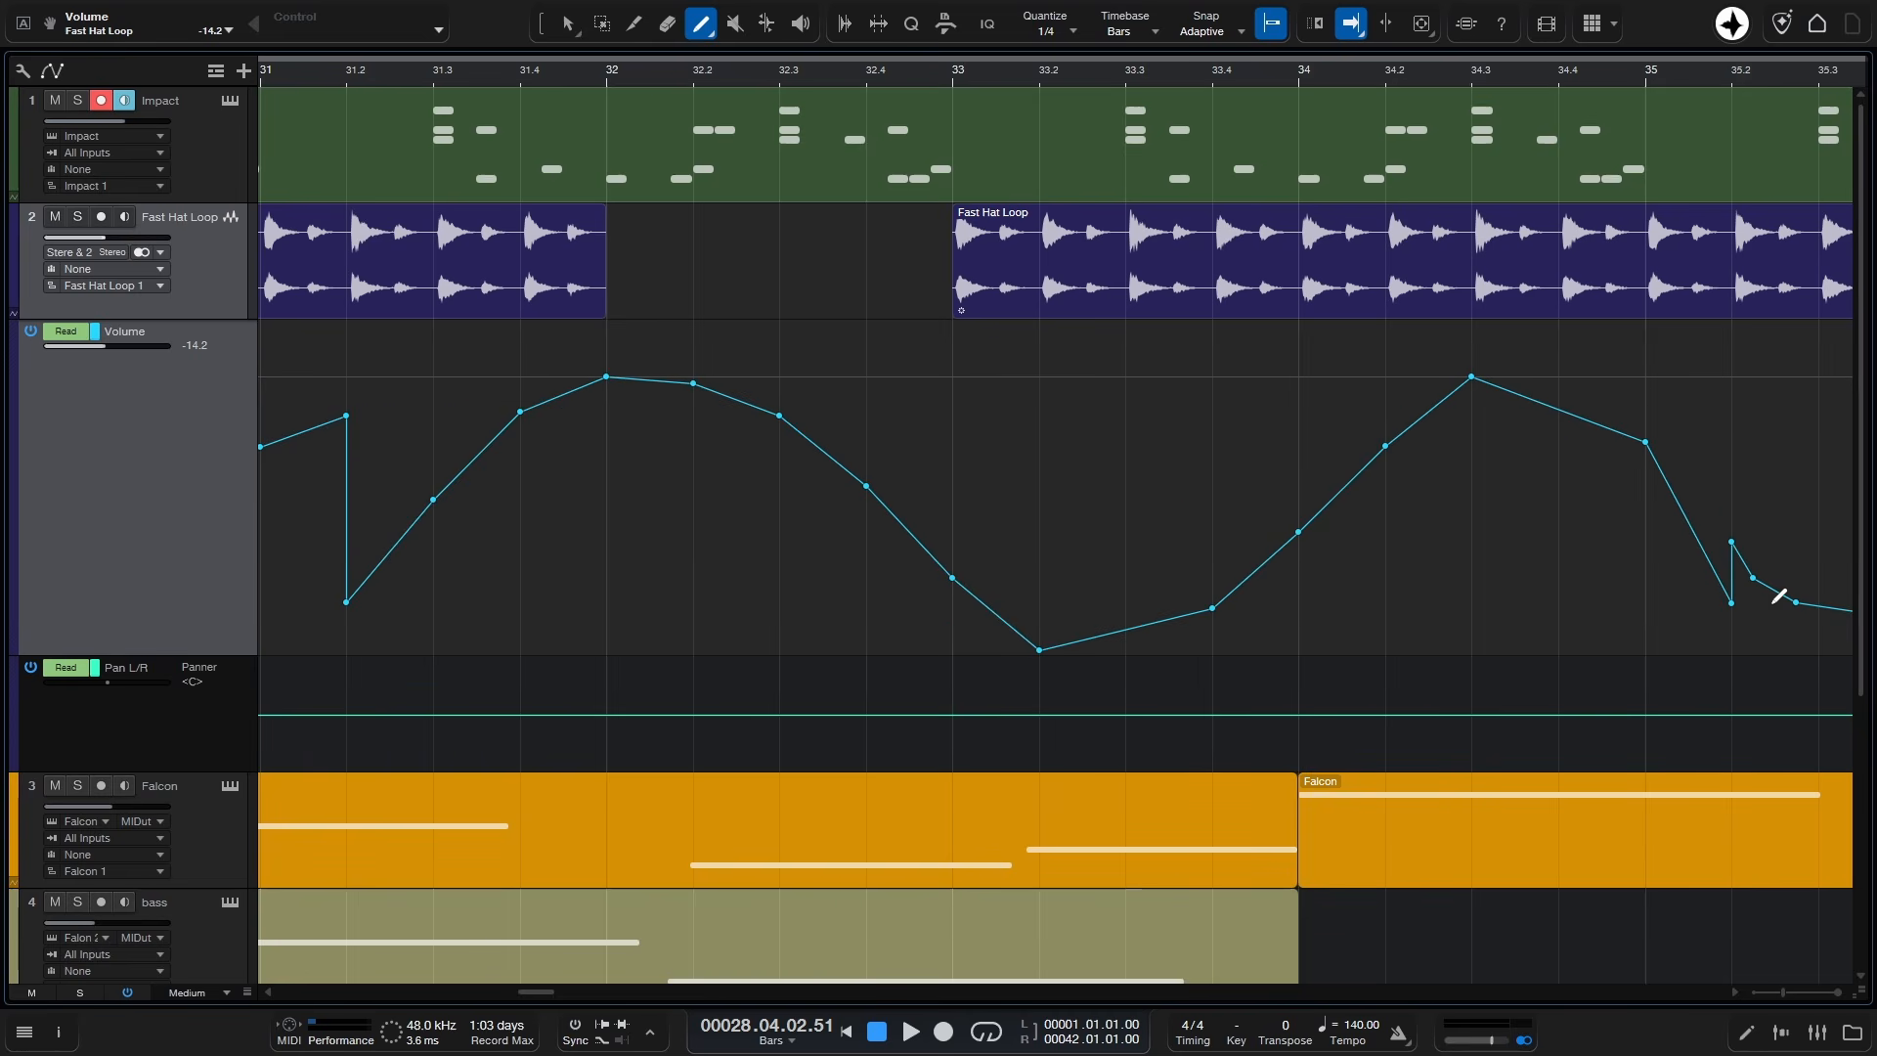
Step: Set Quantize to 1/2 and draw a sine wave over the Volume automation from 31.3 to 35.3
{"action": "left_click", "coordinate": [704, 37]}
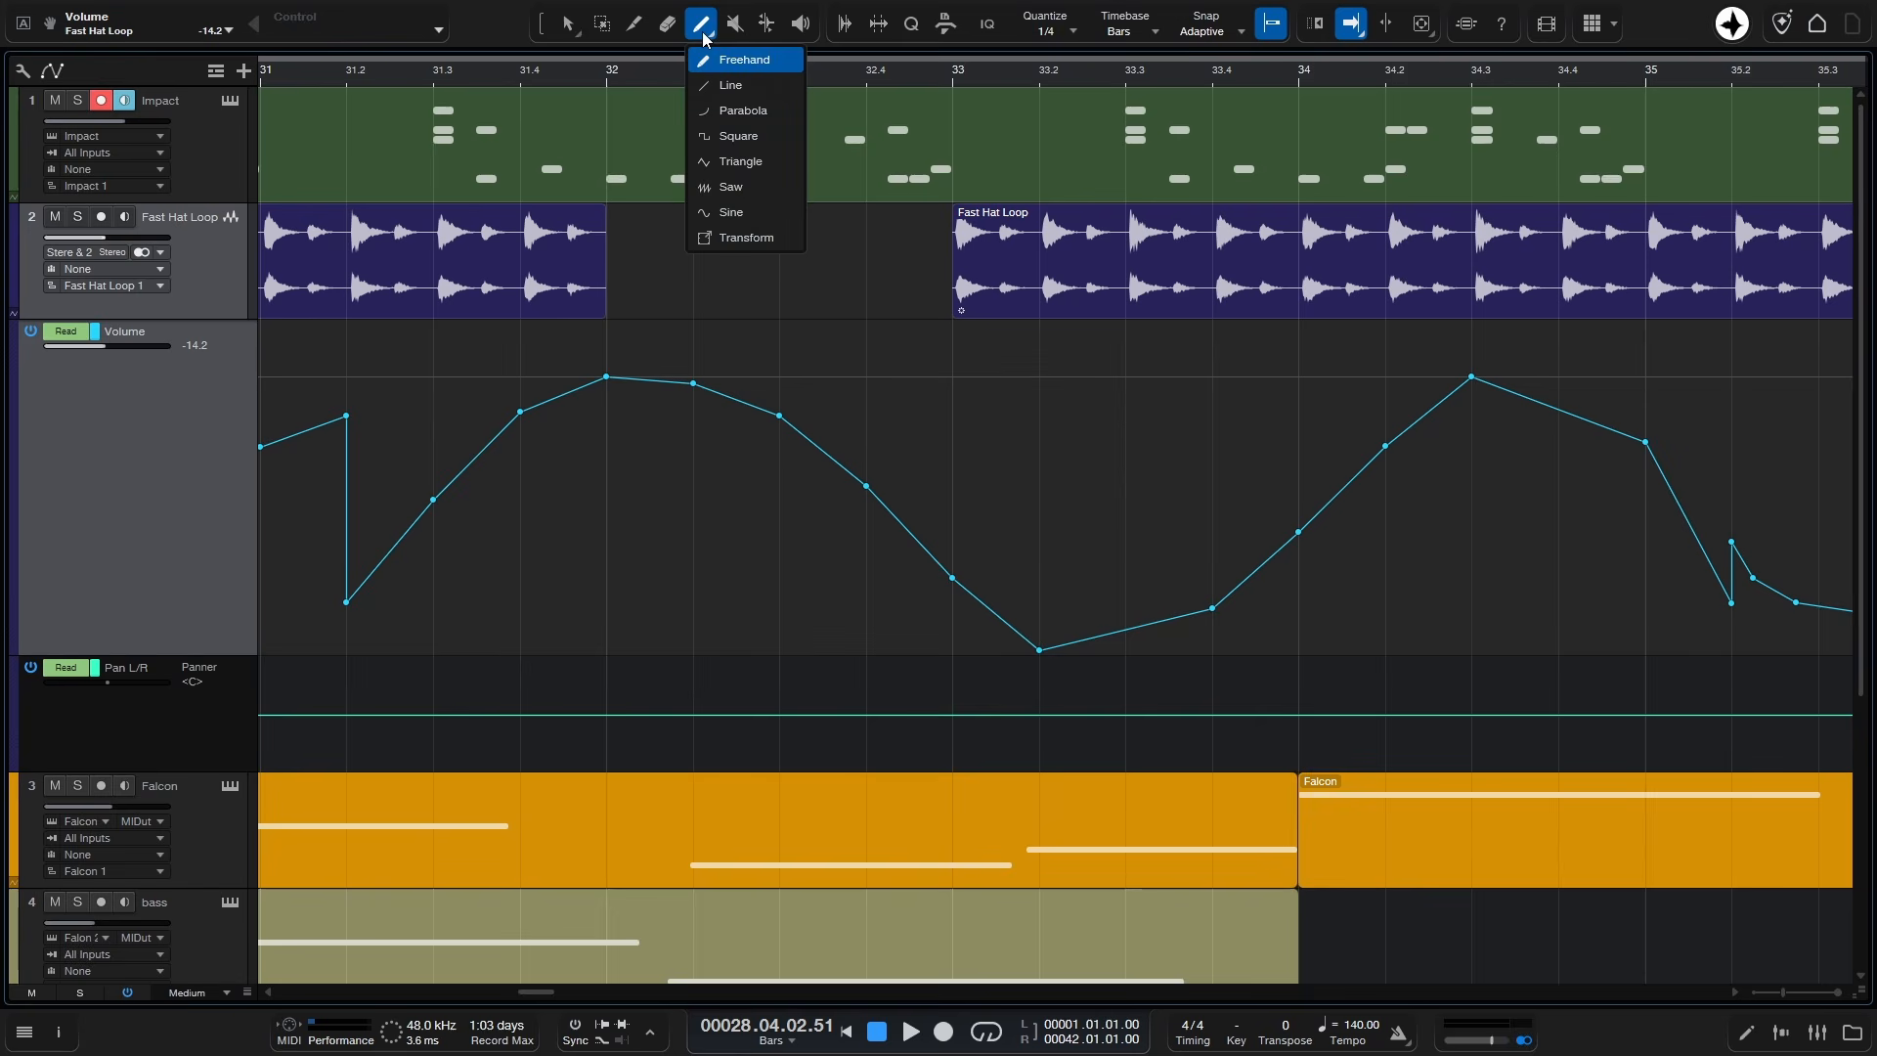
{"action": "left_click", "coordinate": [742, 215]}
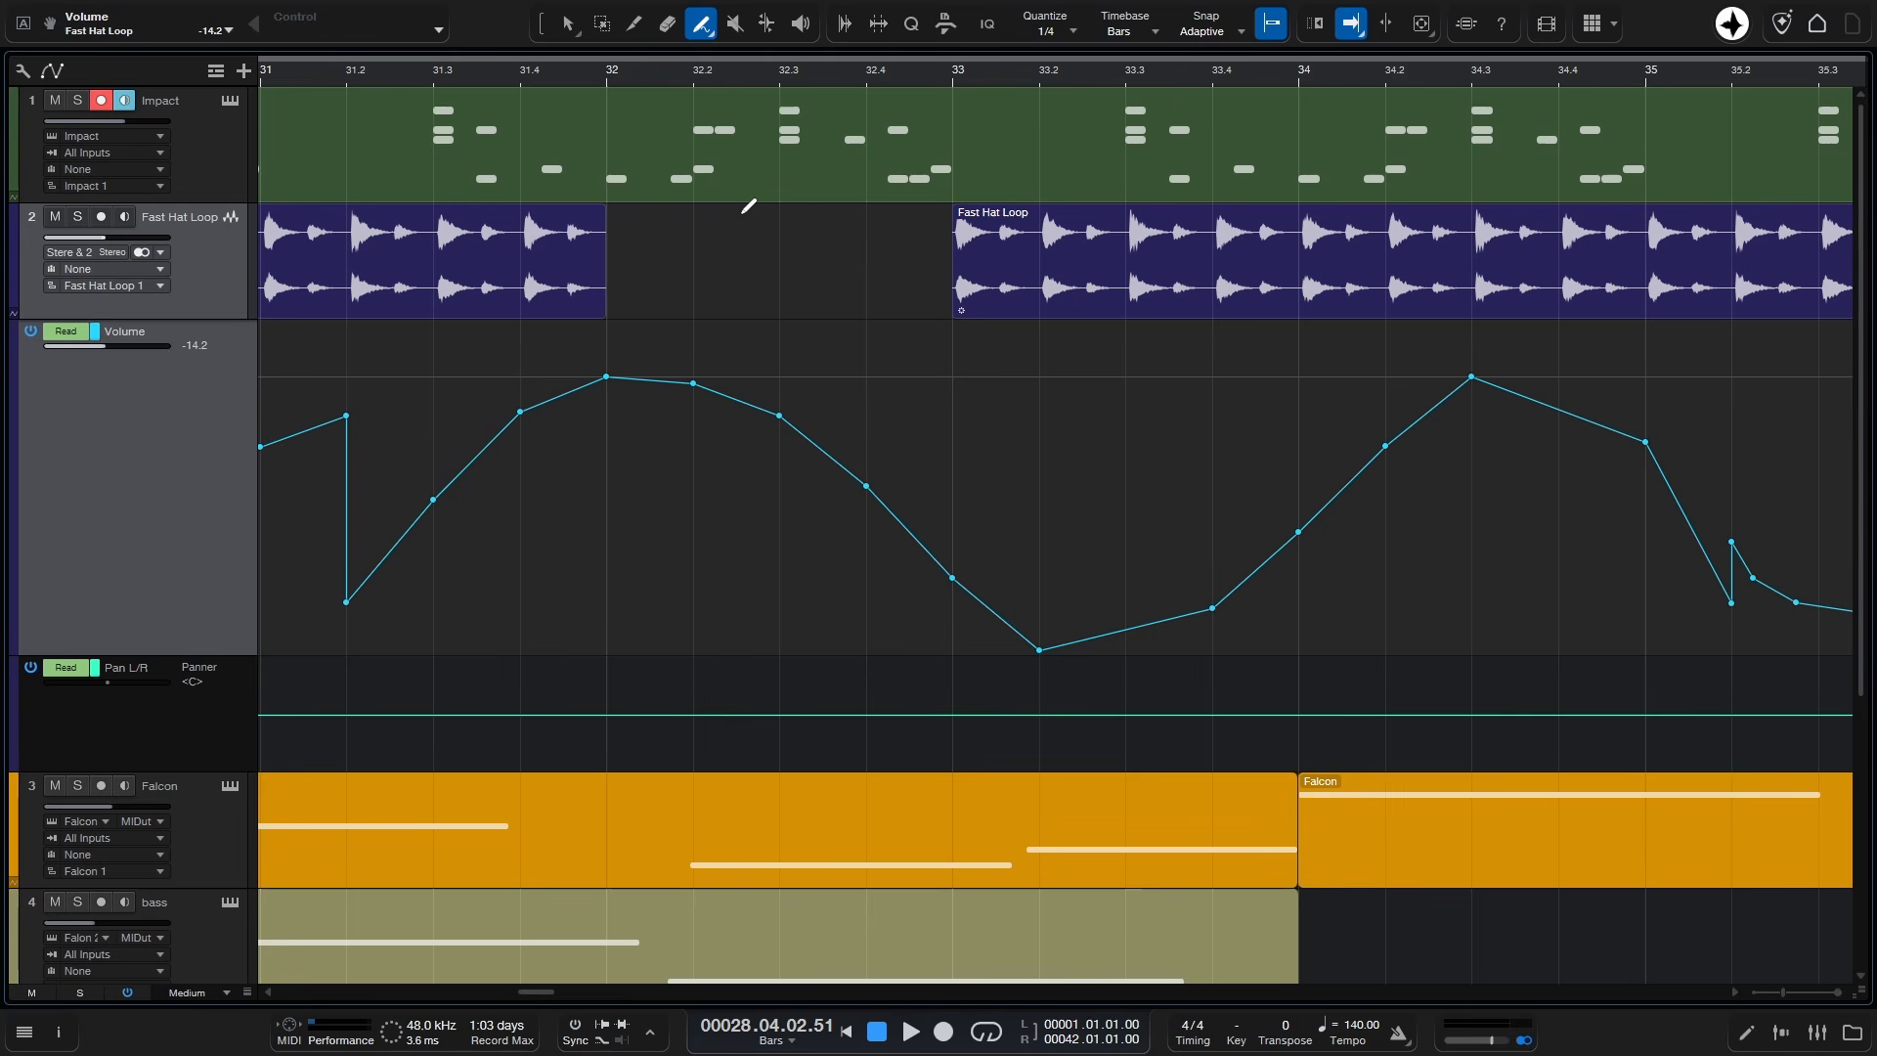
{"action": "left_click", "coordinate": [1069, 32]}
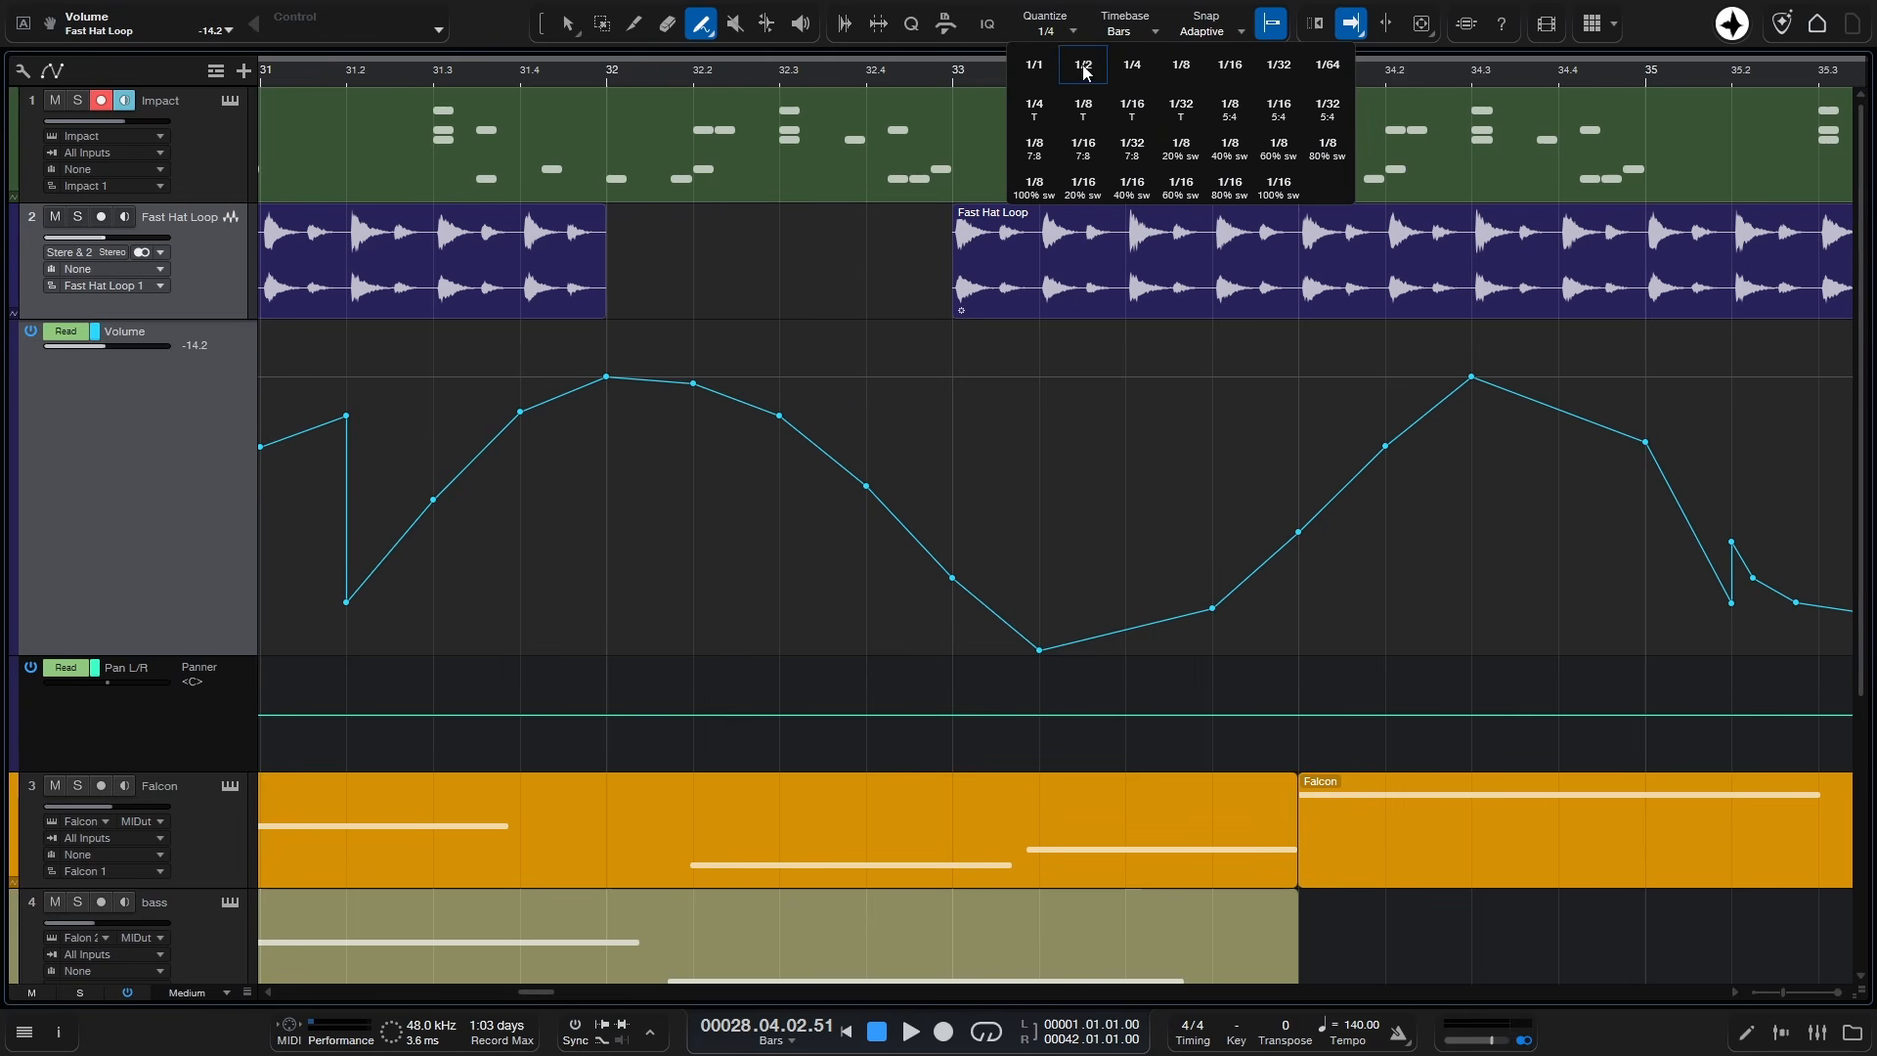
{"action": "left_click", "coordinate": [1083, 65]}
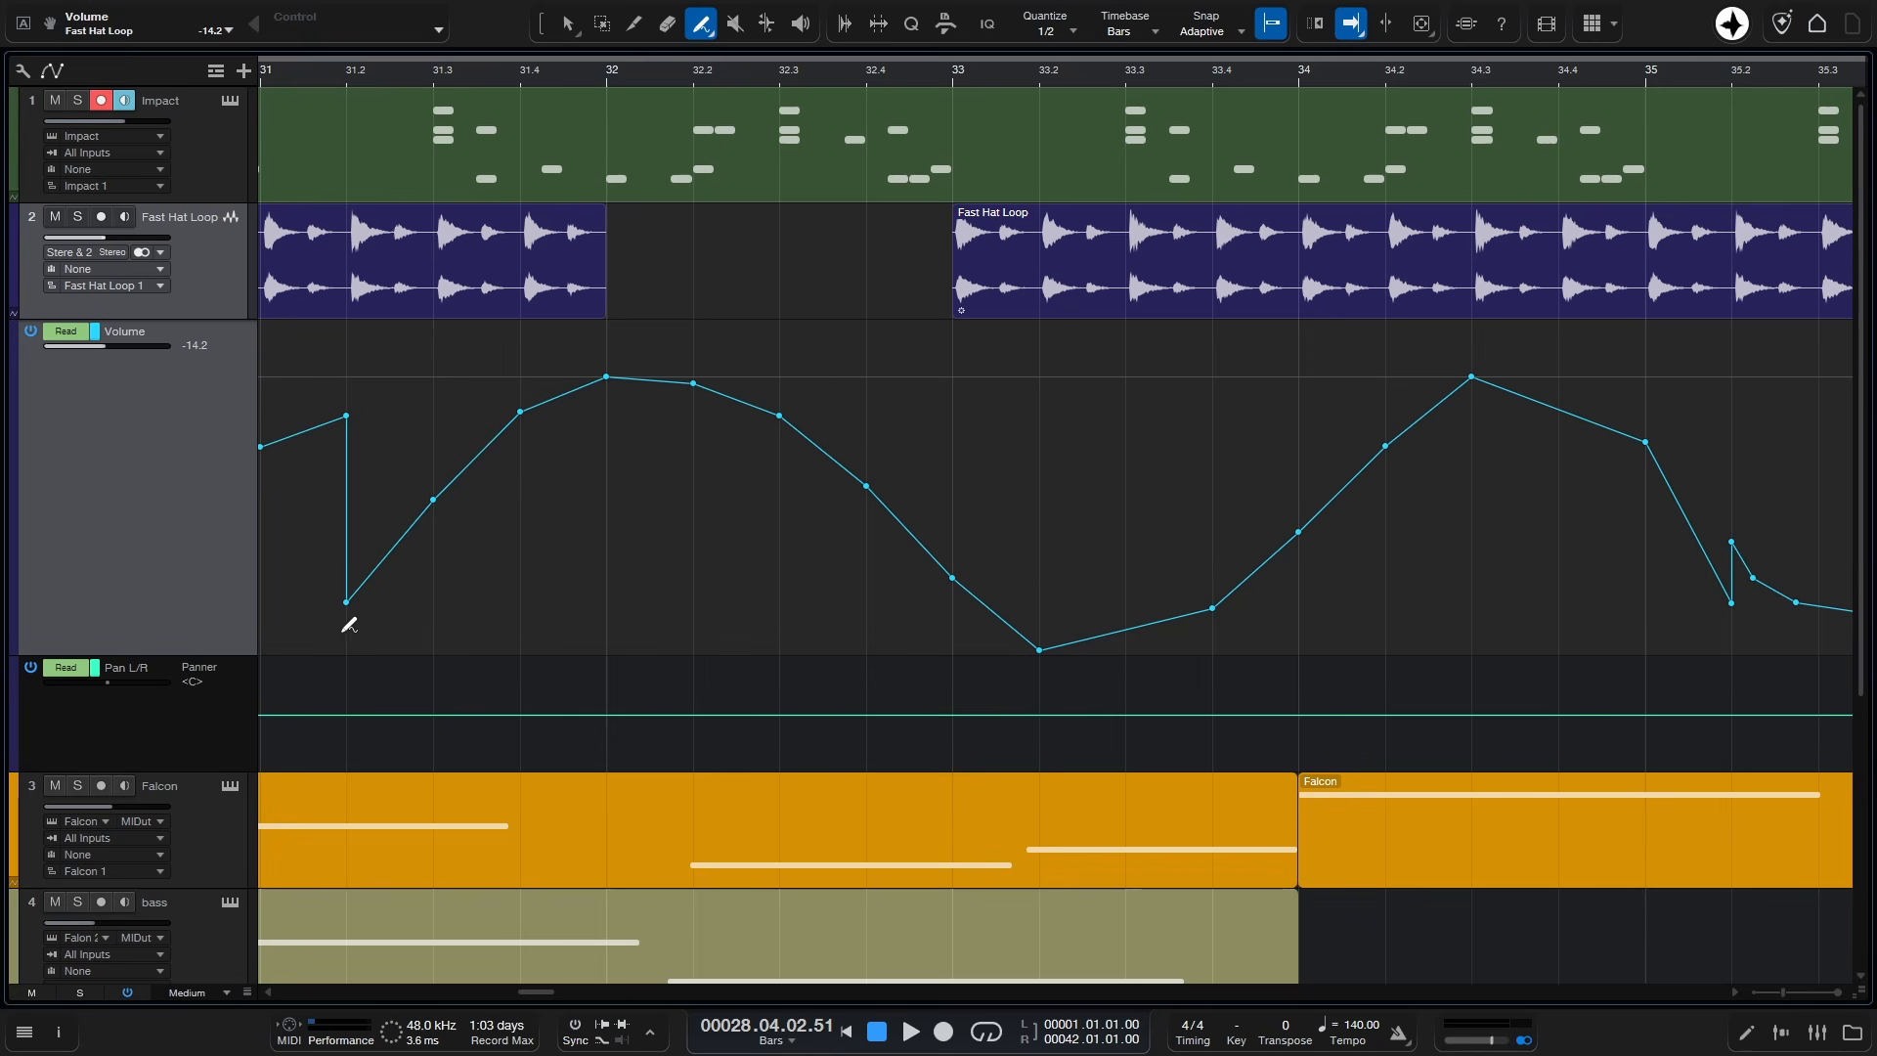
{"action": "mouse_move", "coordinate": [440, 564]}
{"action": "left_mouse_down"}
{"action": "mouse_move", "coordinate": [807, 378]}
{"action": "mouse_move", "coordinate": [1751, 377]}
{"action": "left_mouse_up"}
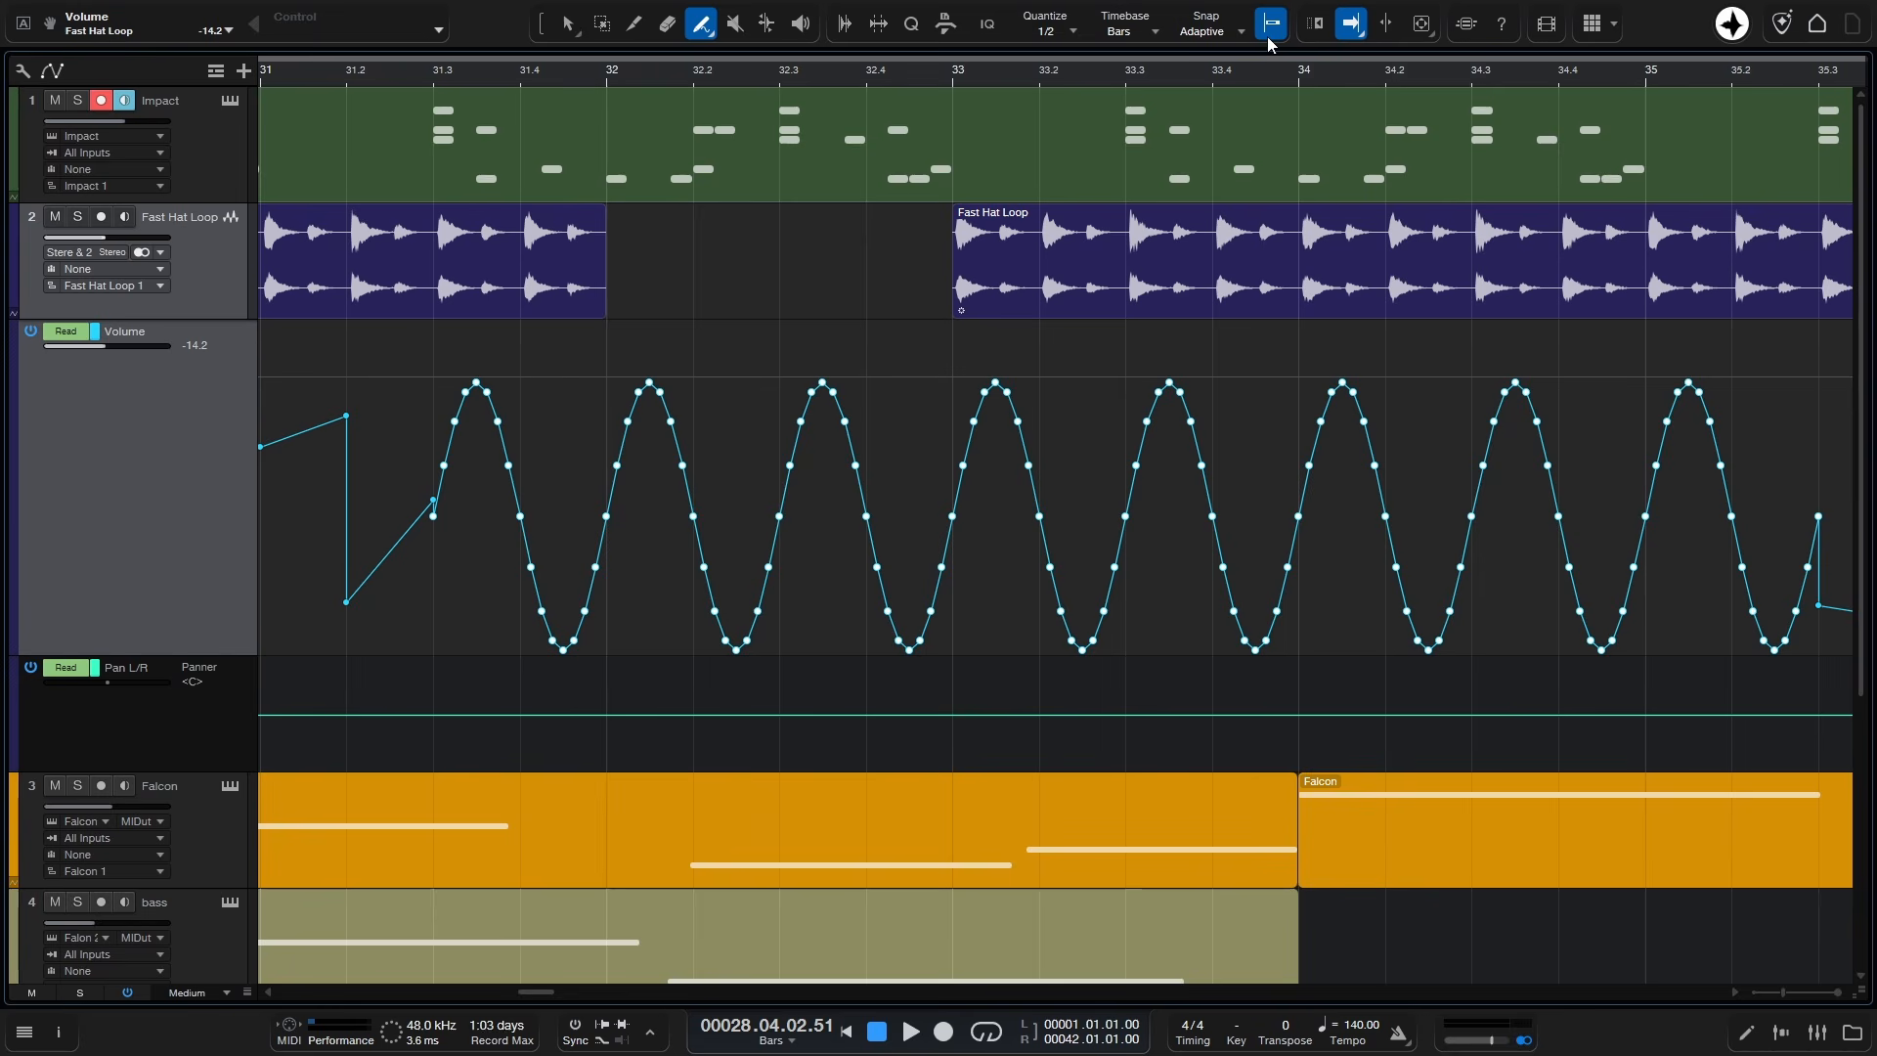
Step: Frame the Volume sine wave with the Transform tool, slightly lower its peaks and pull the frame's start in to about 31.3
{"action": "left_click", "coordinate": [710, 41]}
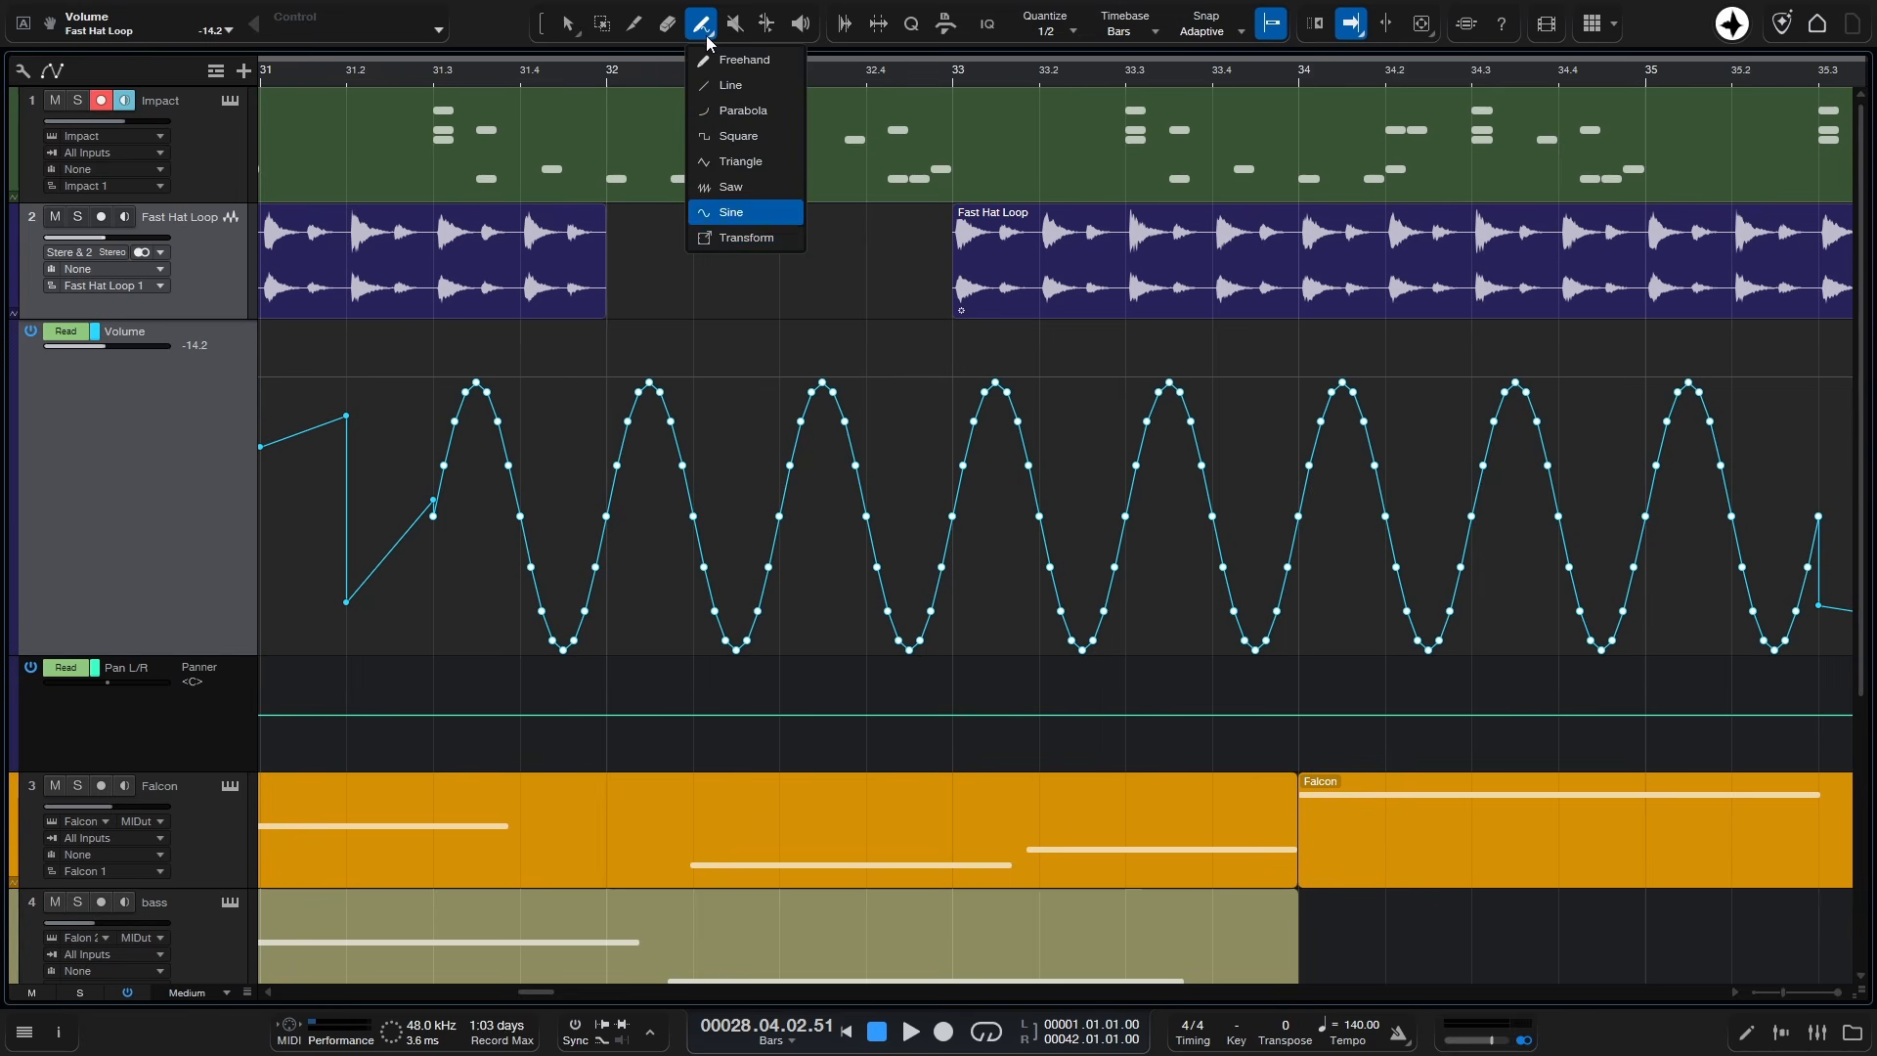
{"action": "left_click", "coordinate": [735, 238]}
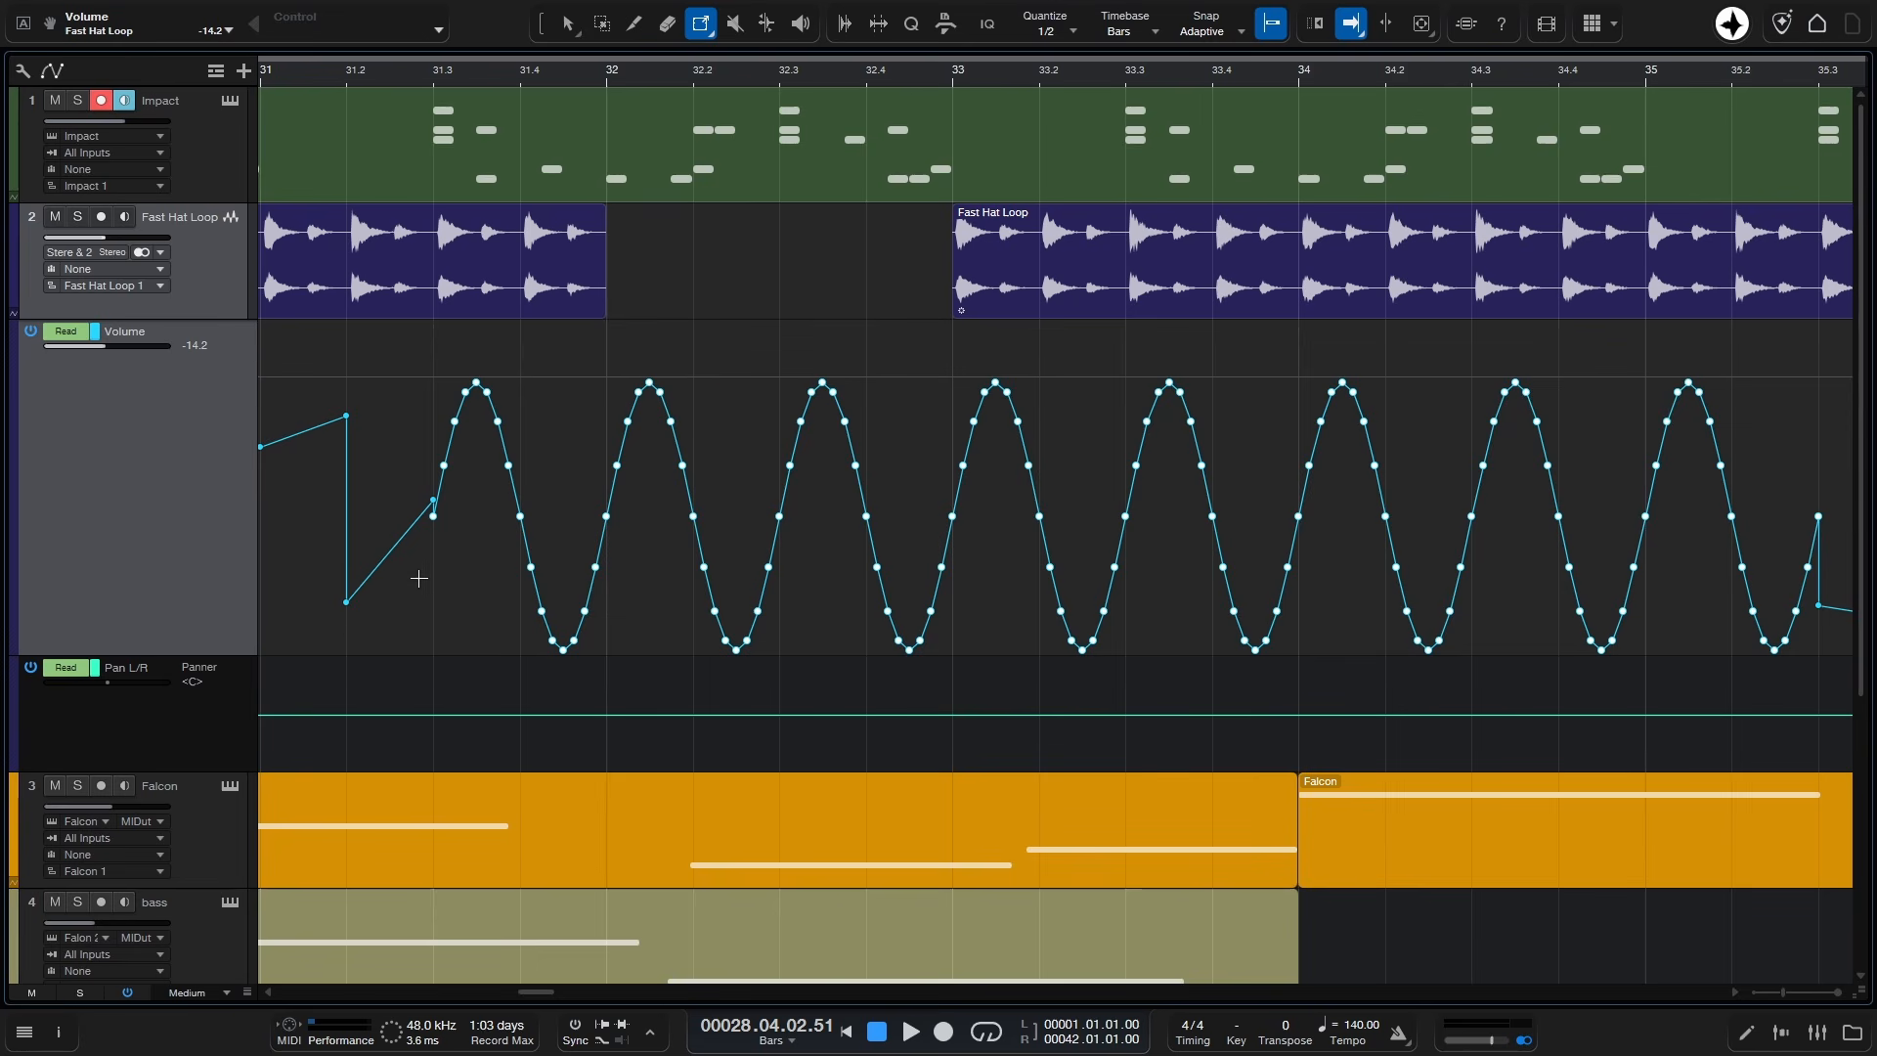
{"action": "left_click_drag", "start_coordinate": [381, 646], "coordinate": [1830, 334]}
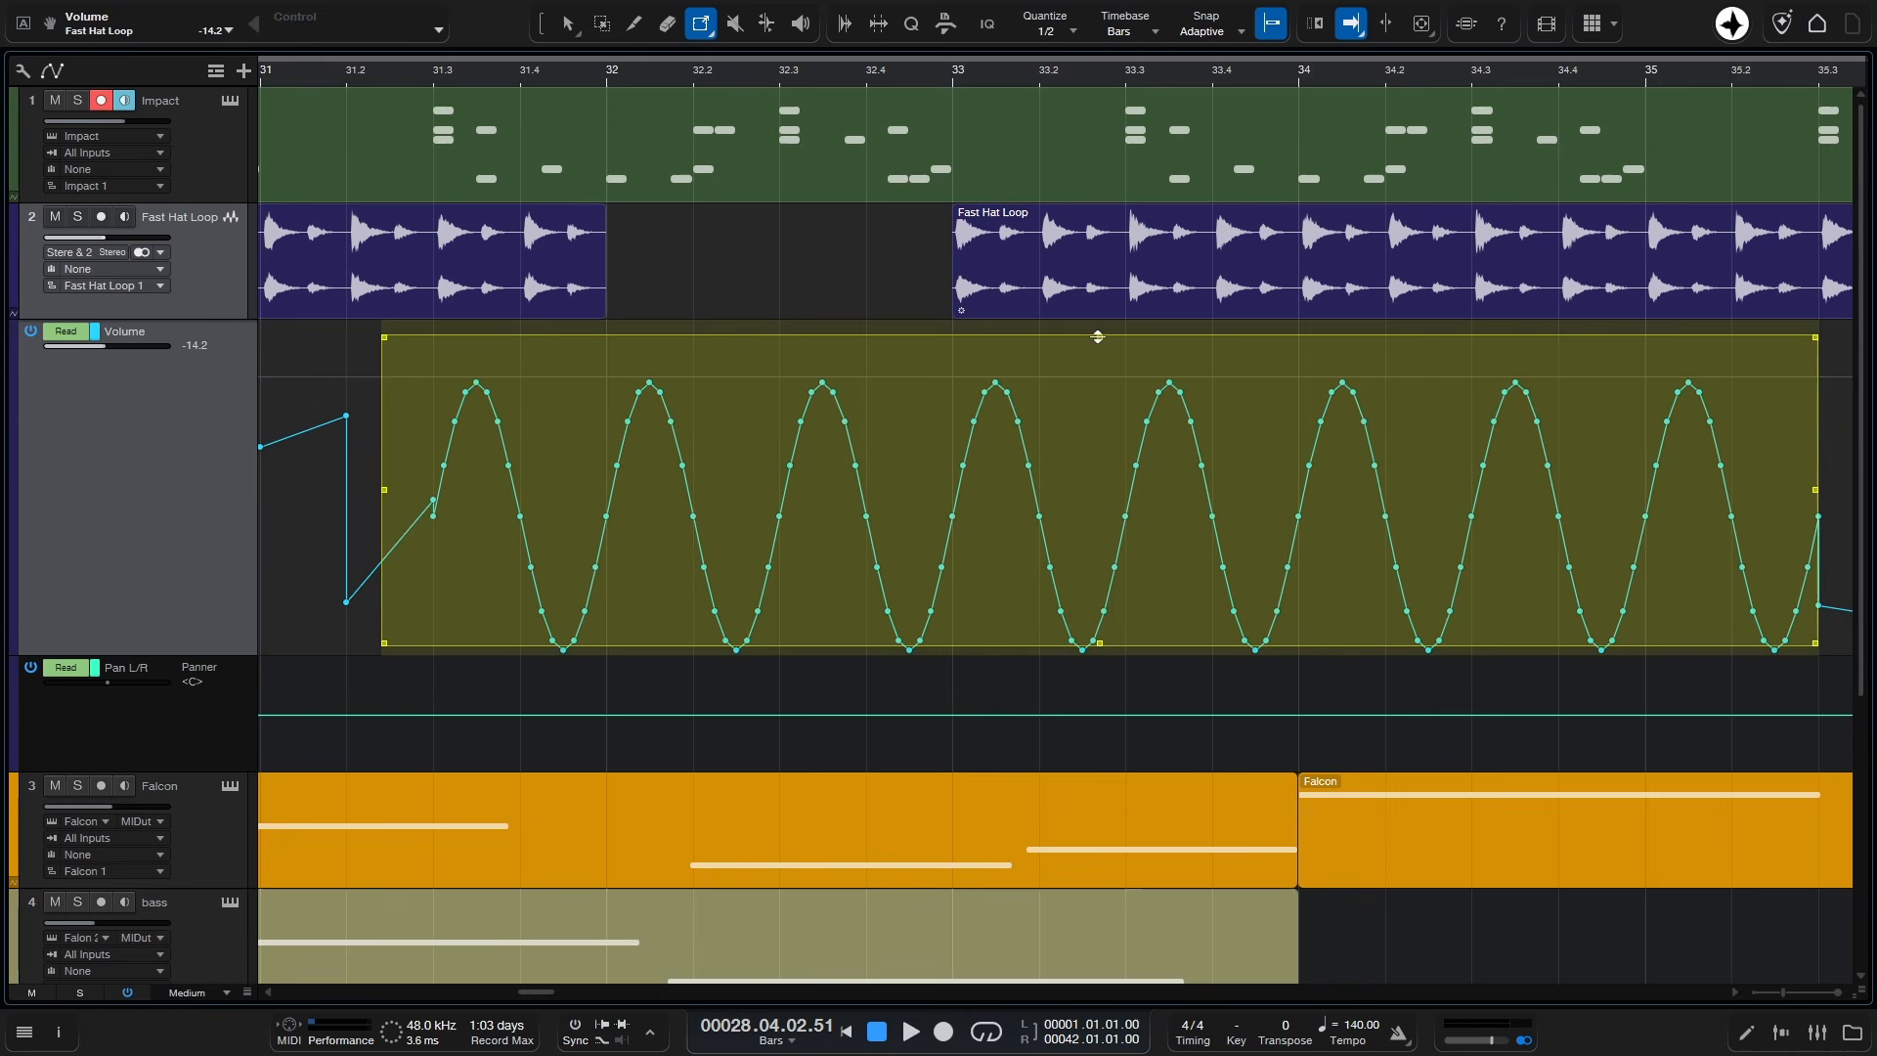
{"action": "mouse_move", "coordinate": [1098, 337]}
{"action": "left_mouse_down"}
{"action": "mouse_move", "coordinate": [1094, 428]}
{"action": "mouse_move", "coordinate": [1098, 344]}
{"action": "left_mouse_up"}
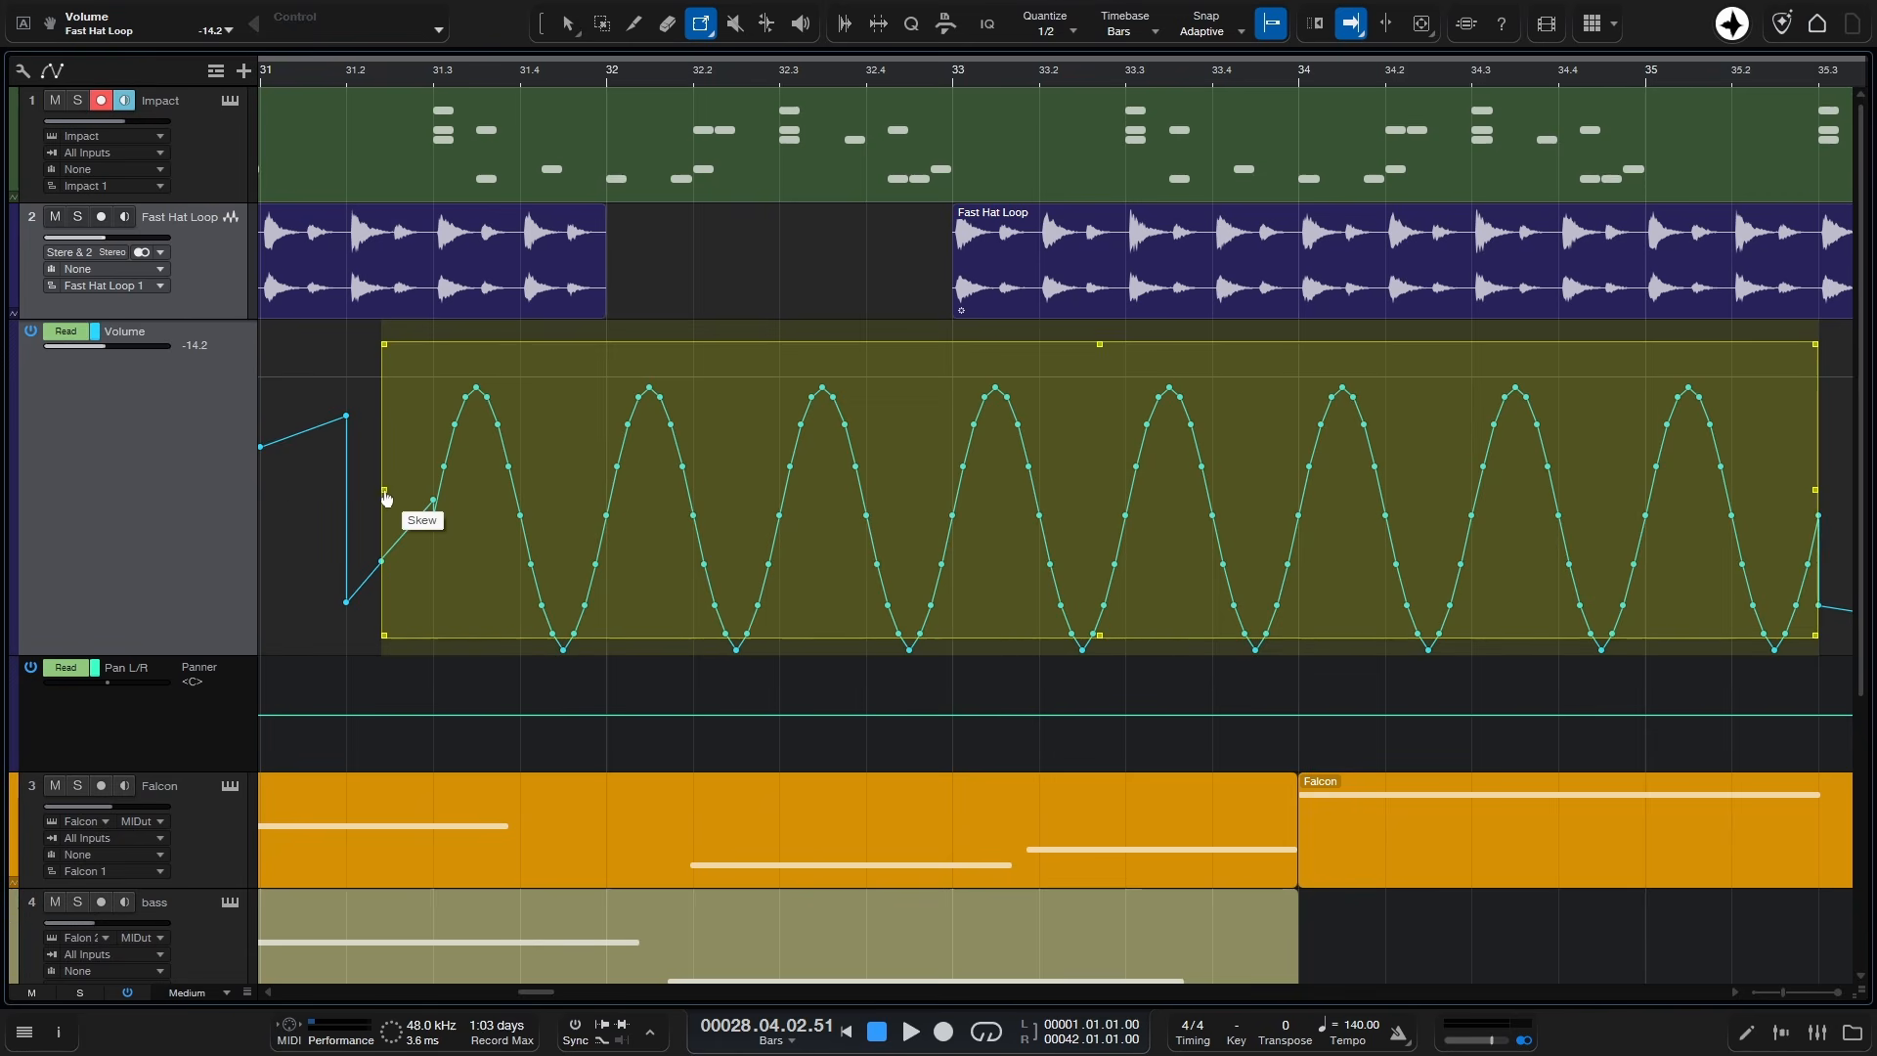
{"action": "left_click_drag", "start_coordinate": [384, 492], "coordinate": [432, 512]}
{"action": "mouse_move", "coordinate": [432, 346]}
{"action": "left_mouse_down"}
{"action": "mouse_move", "coordinate": [444, 535]}
{"action": "mouse_move", "coordinate": [423, 355]}
{"action": "left_mouse_up"}
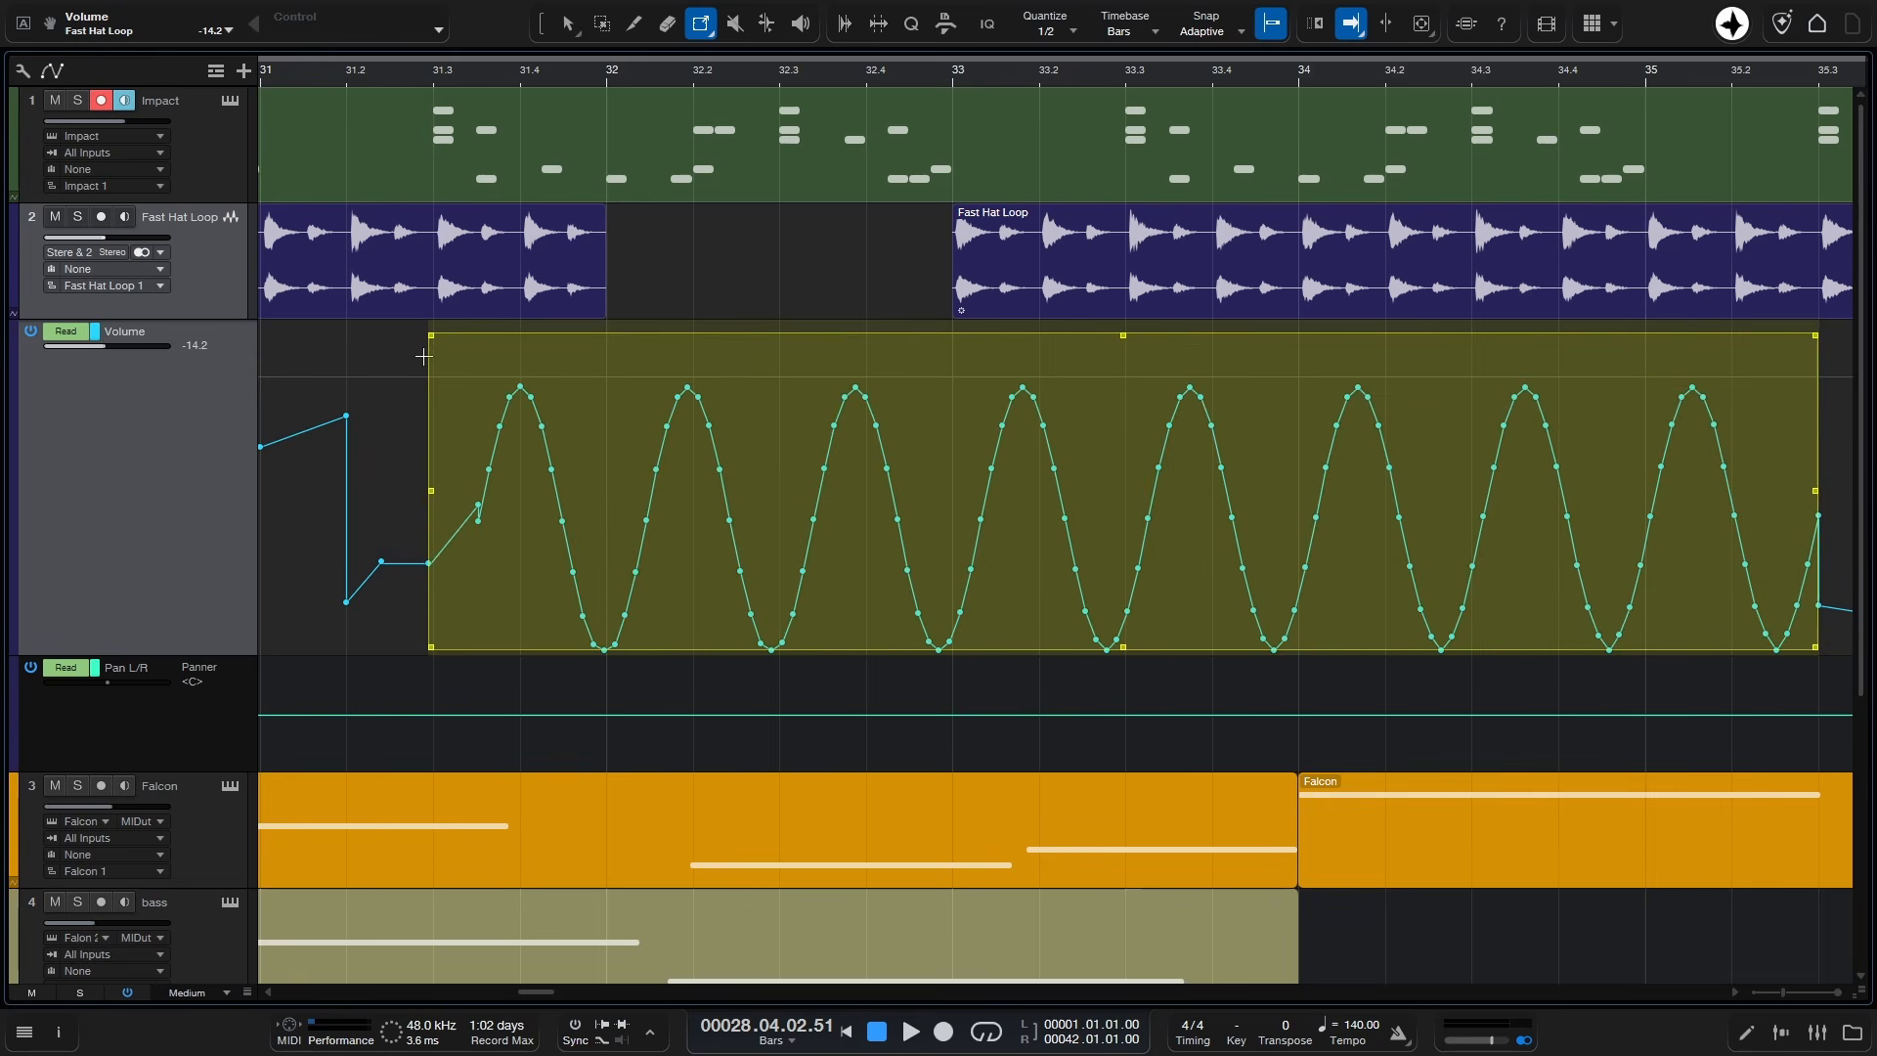